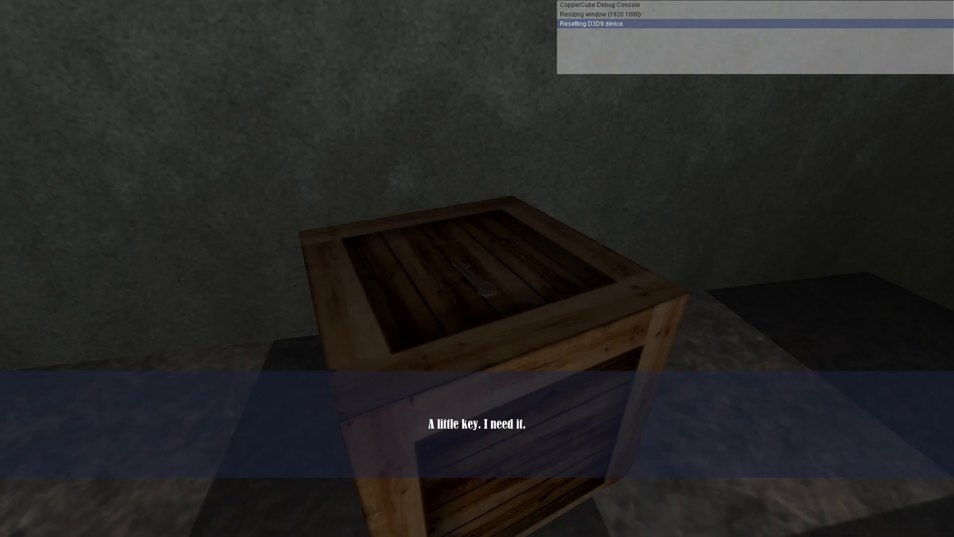
key("w")
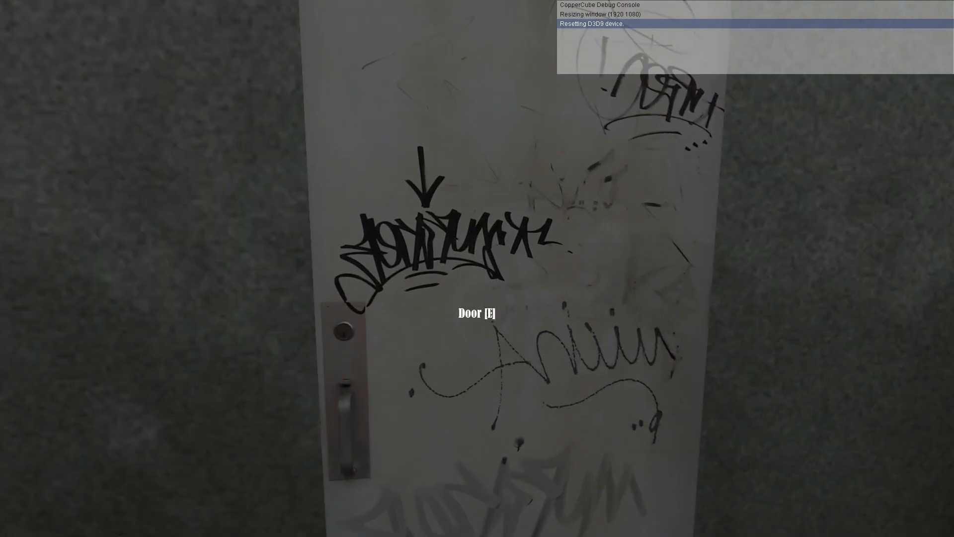
key("e")
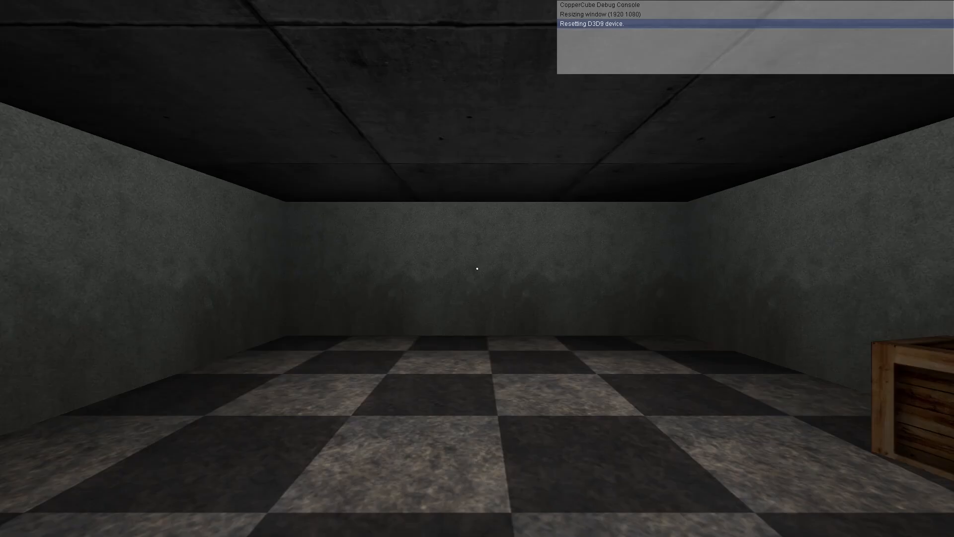
key("w")
key("w")
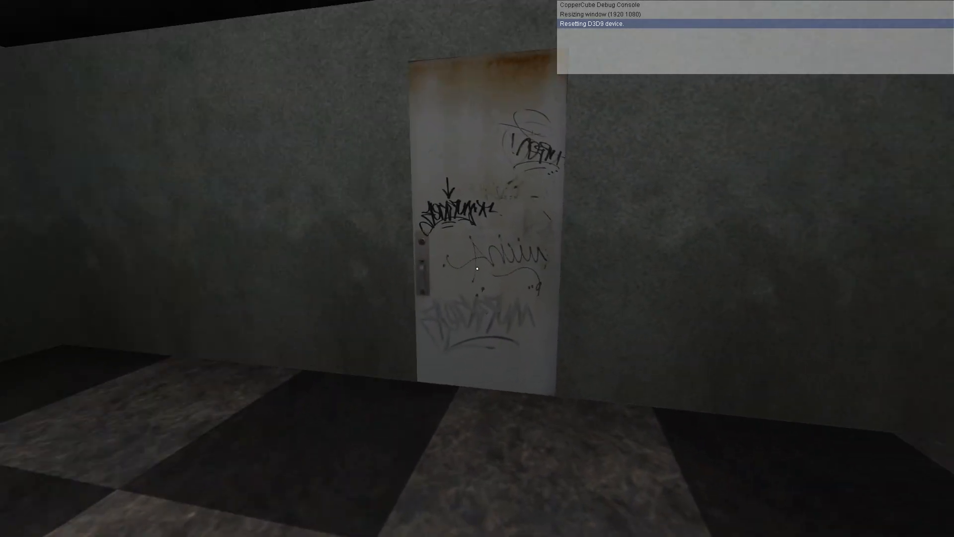
key("e")
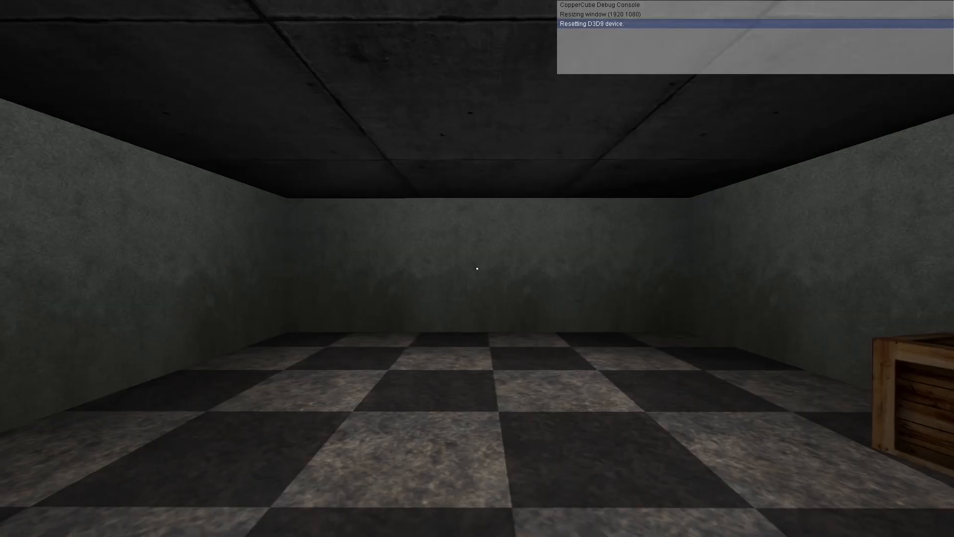
key("w")
key("a")
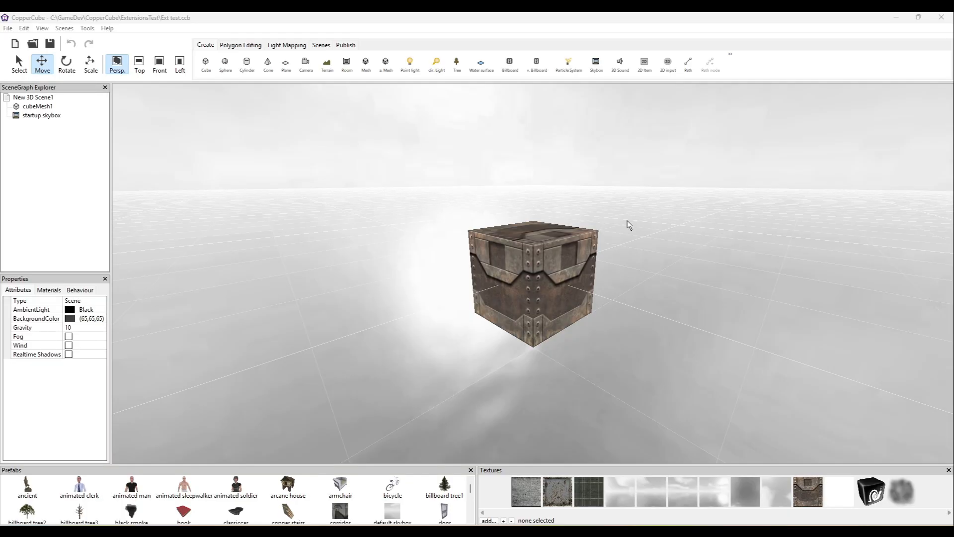
- Delete the default cube from the scene and start creating a new room
left_click(577, 258)
key("Delete")
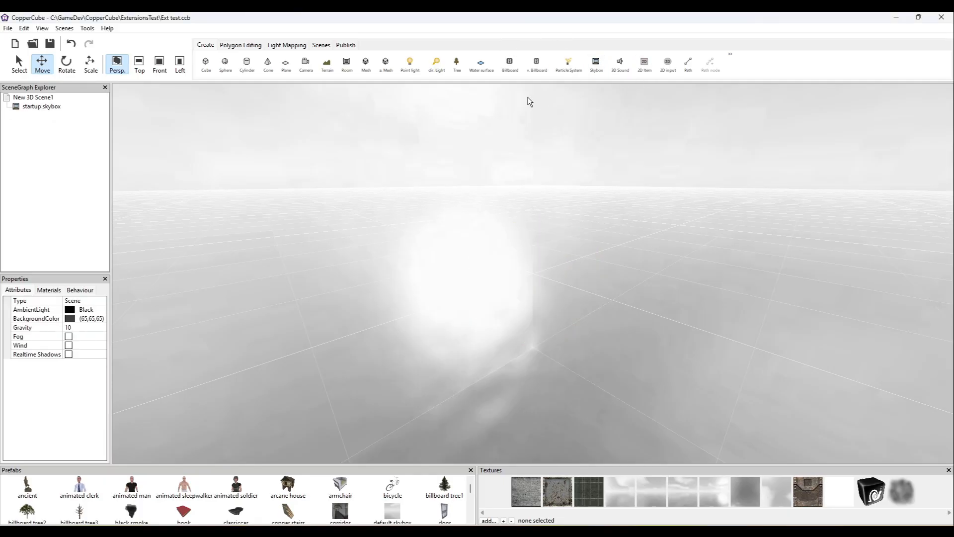
left_click(348, 63)
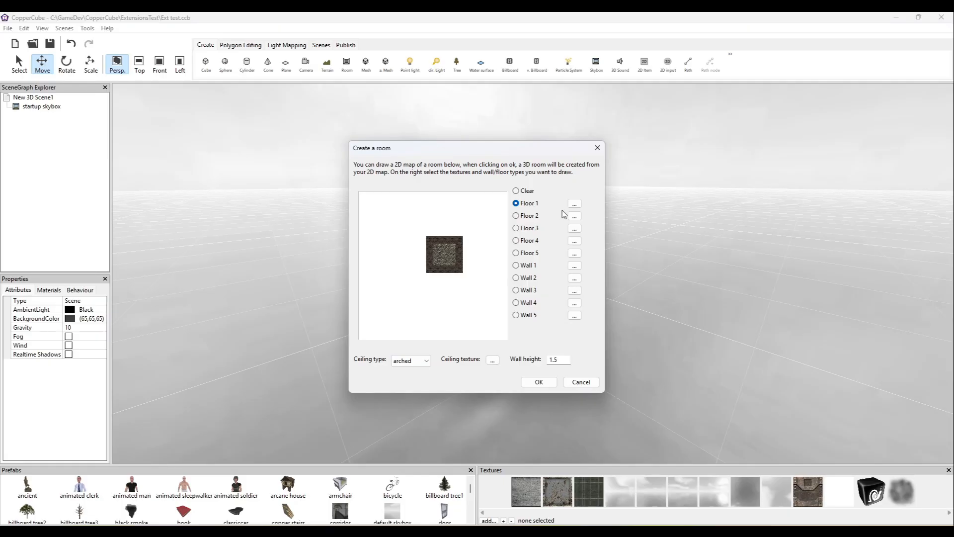
- Import chess.png from the project's assets/textures folder and assign it as the Floor 1 texture
left_click(575, 205)
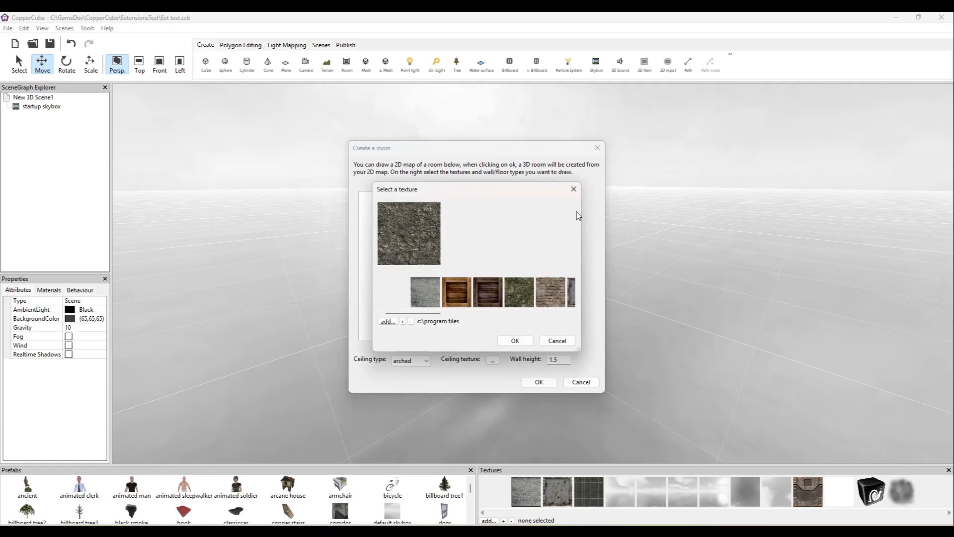
left_click(387, 321)
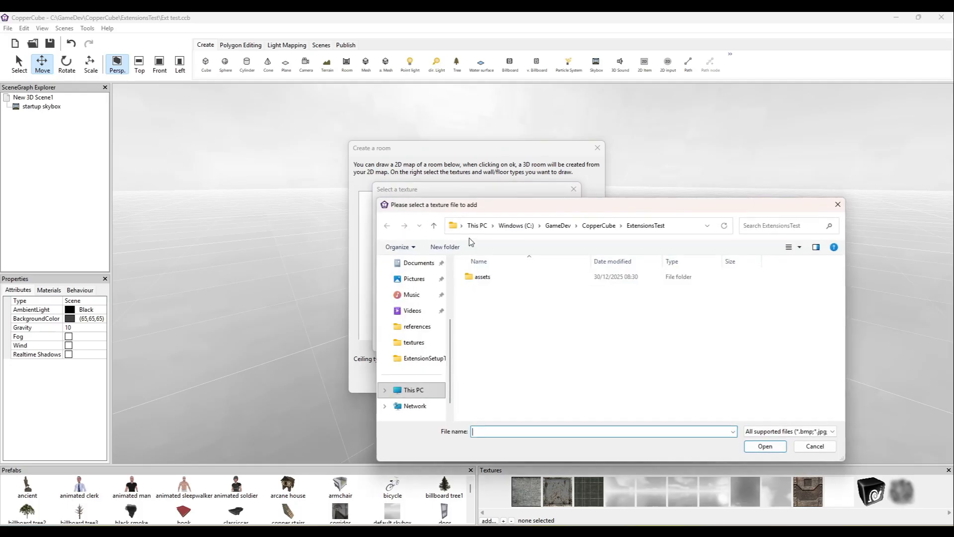
double_click(517, 277)
double_click(521, 278)
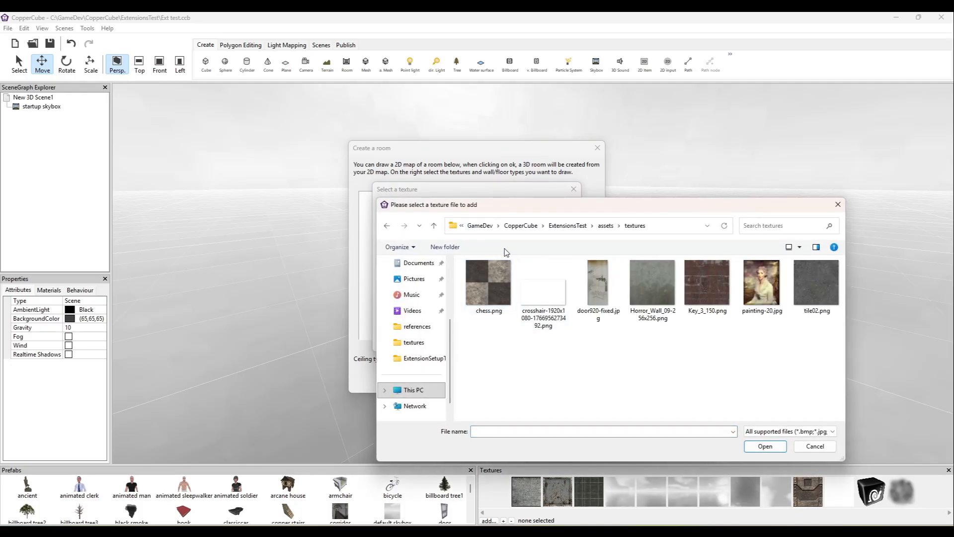
left_click(476, 287)
key("Right")
key("Left")
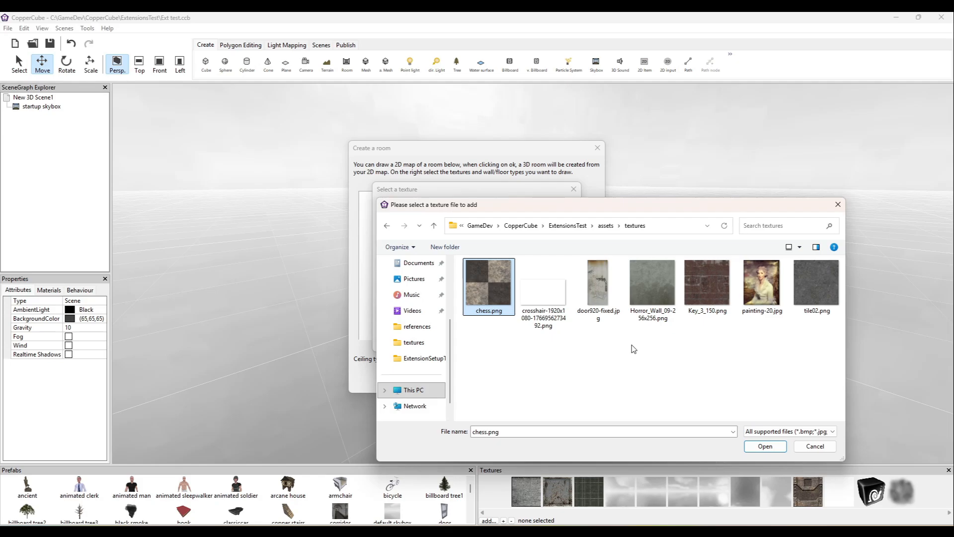
key("Return")
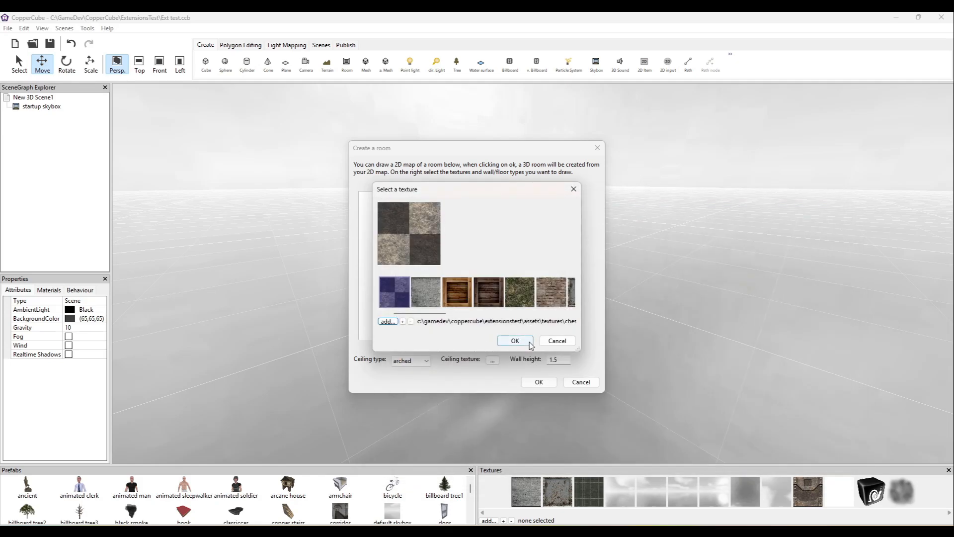
left_click(532, 346)
- Set the room's wall height to 1 and its ceiling type to flat
double_click(557, 360)
type("1")
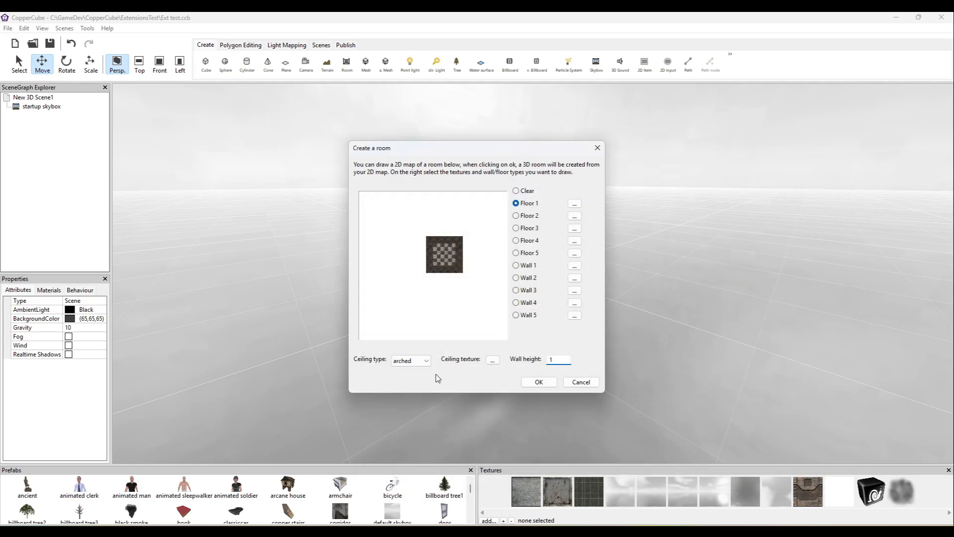
left_click(426, 361)
left_click(413, 379)
- Import Horror_Wall_09-256x256.png from the textures folder and assign it as the Wall 1 texture
left_click(574, 266)
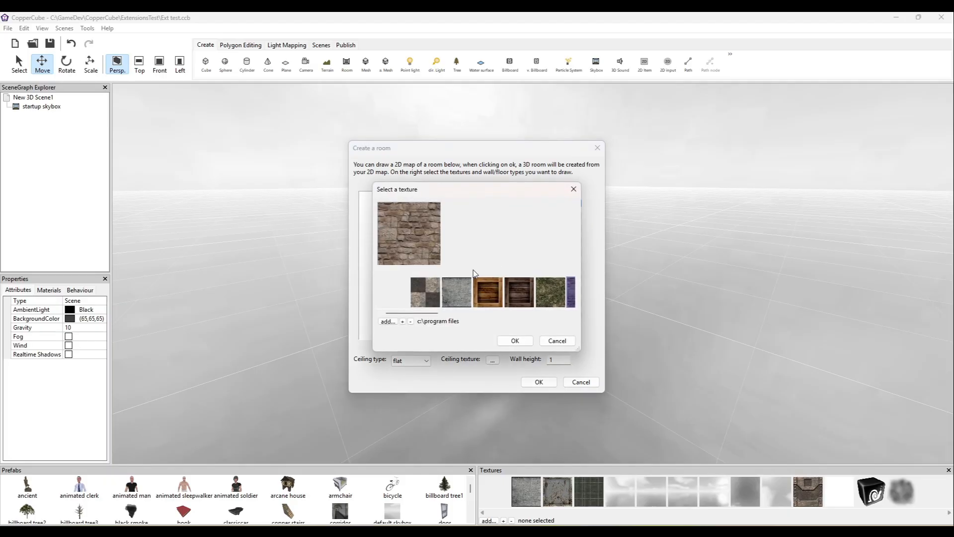
left_click(388, 322)
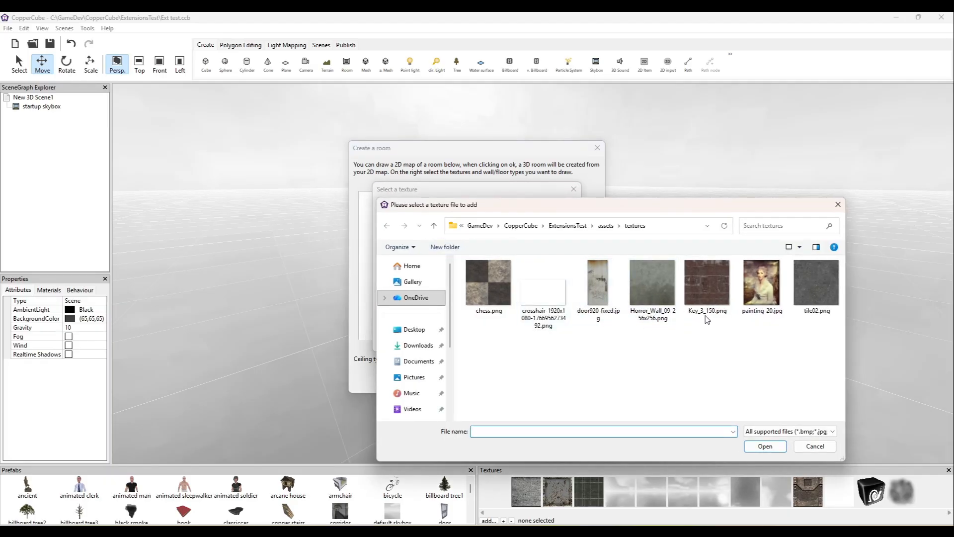
left_click(654, 288)
key("Right")
key("Left")
key("Return")
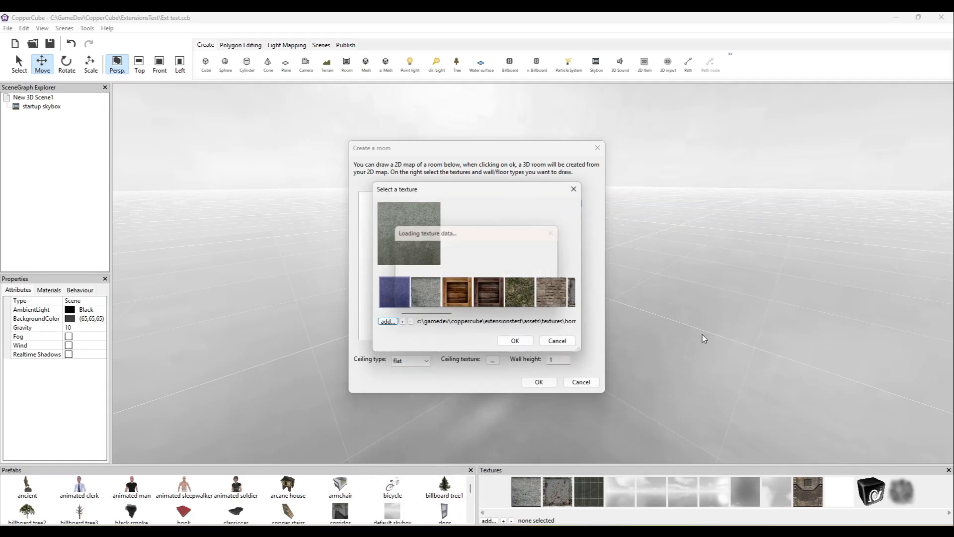
left_click(515, 341)
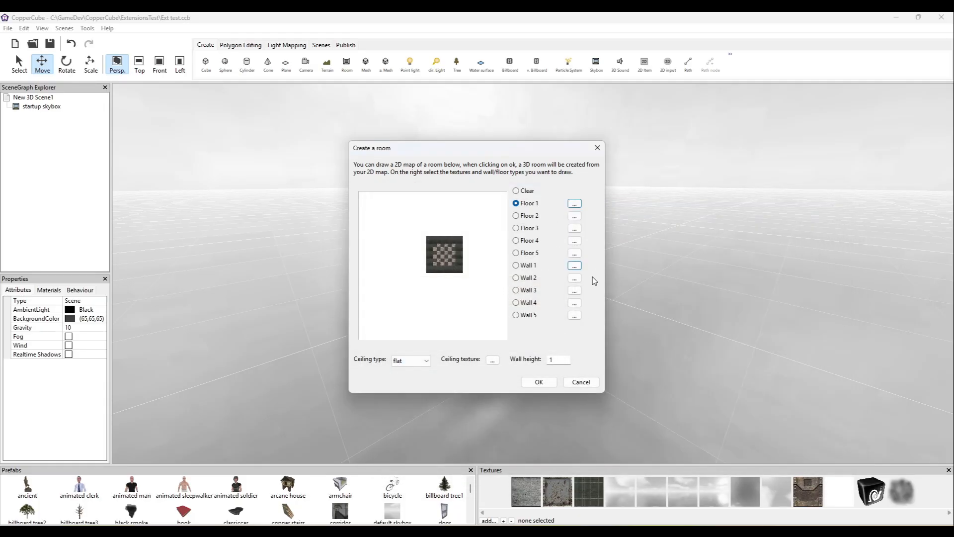
- Import tile02.png into the ceiling texture choices, then choose the built-in grey concrete texture for the ceiling
left_click(492, 359)
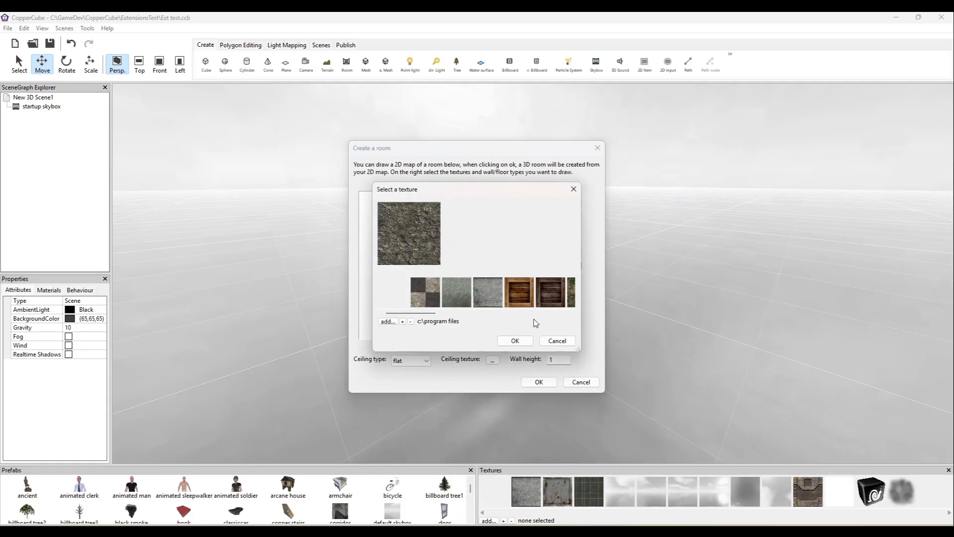
left_click(479, 294)
left_click(387, 321)
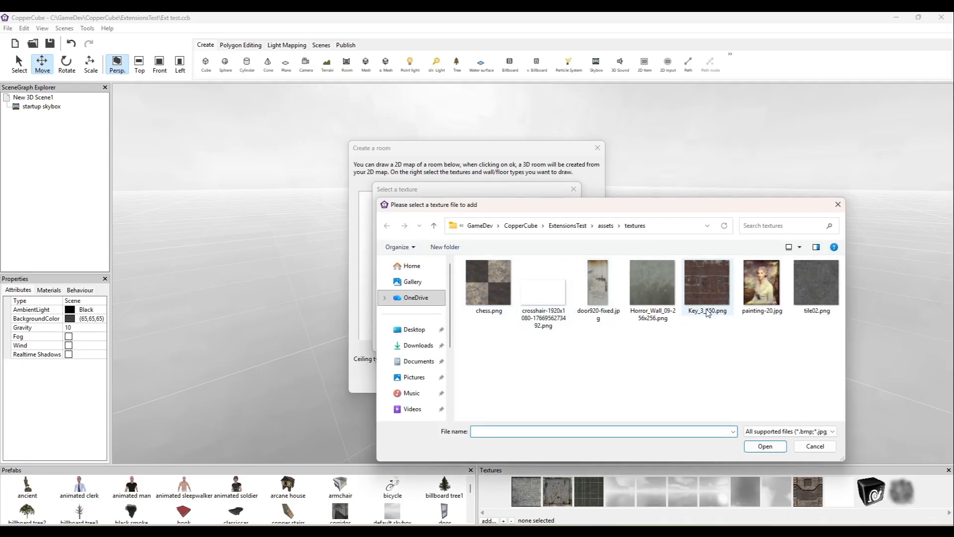
left_click(803, 286)
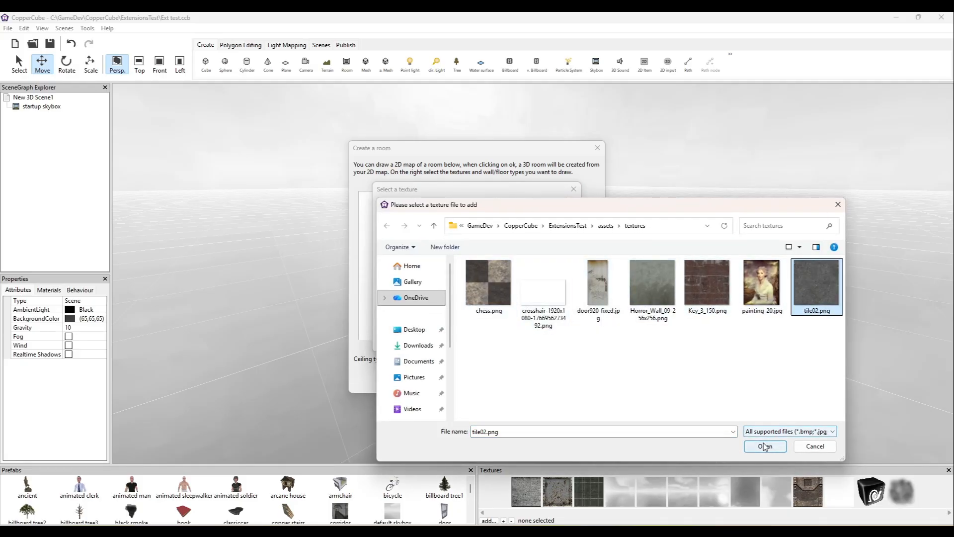
left_click(766, 446)
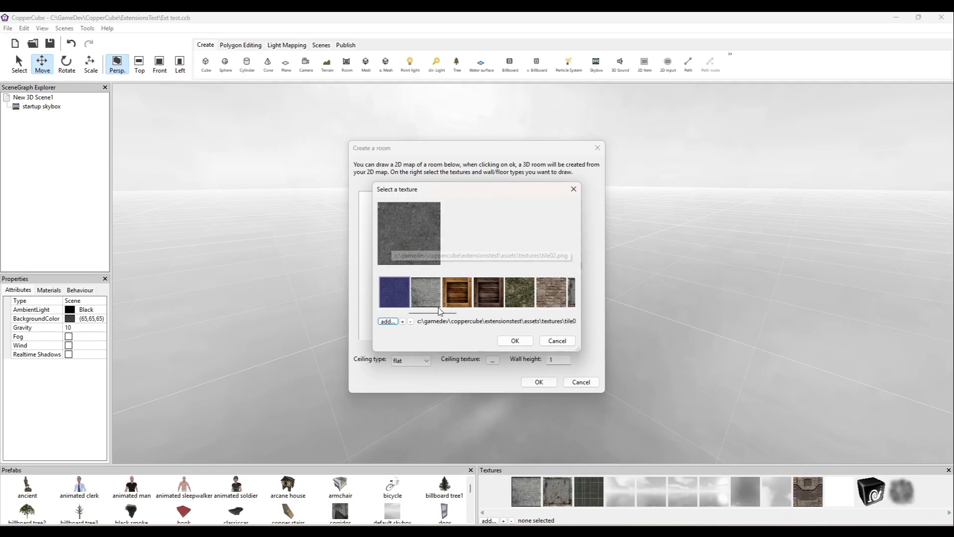
mouse_move(435, 314)
left_mouse_down()
mouse_move(523, 322)
mouse_move(422, 320)
left_mouse_up()
left_click(480, 298)
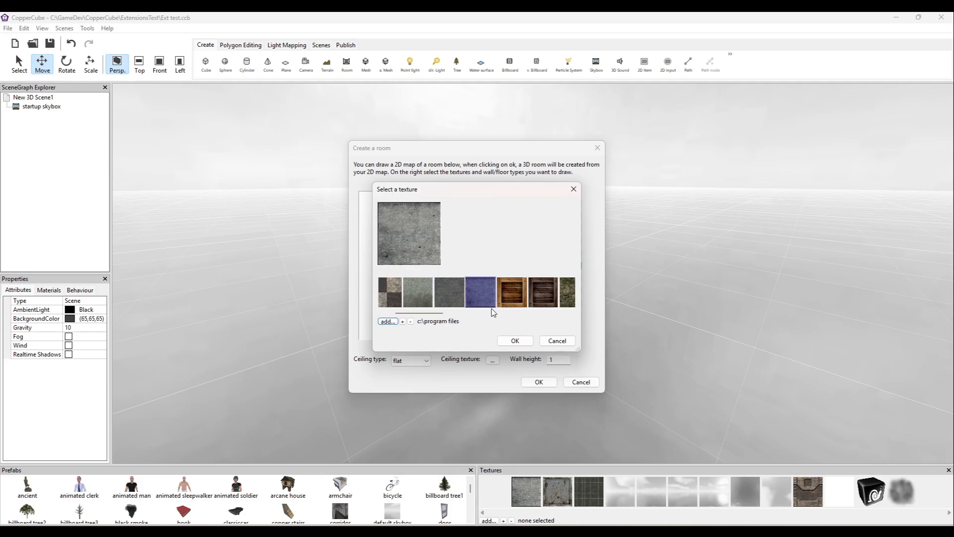
left_click(515, 340)
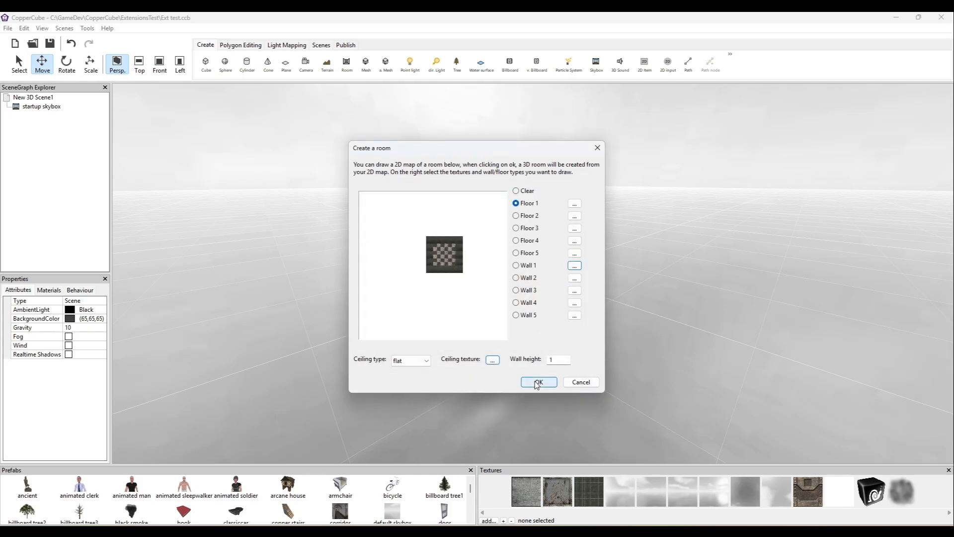
- Generate the room from the configured map and set the mesh's position to 0, 0, 0
left_click(569, 359)
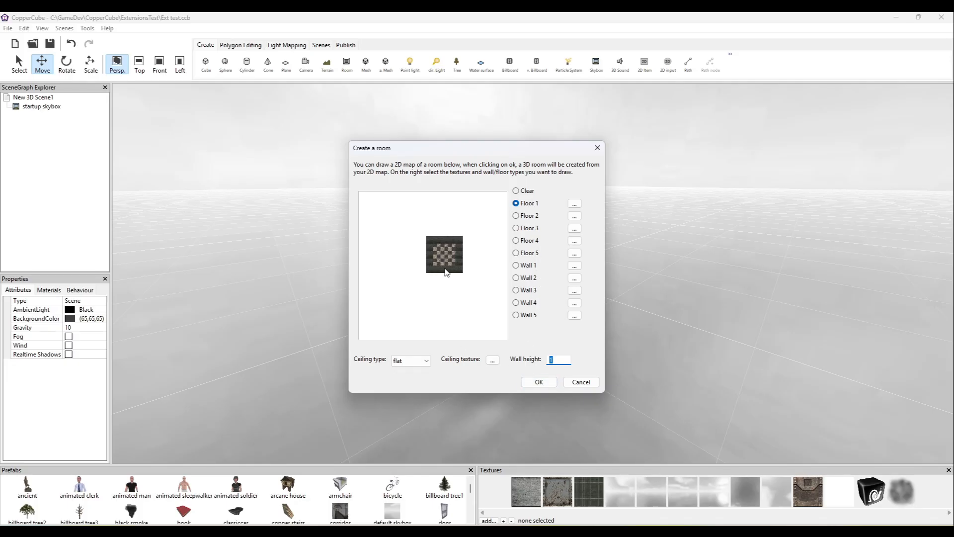
left_click(539, 382)
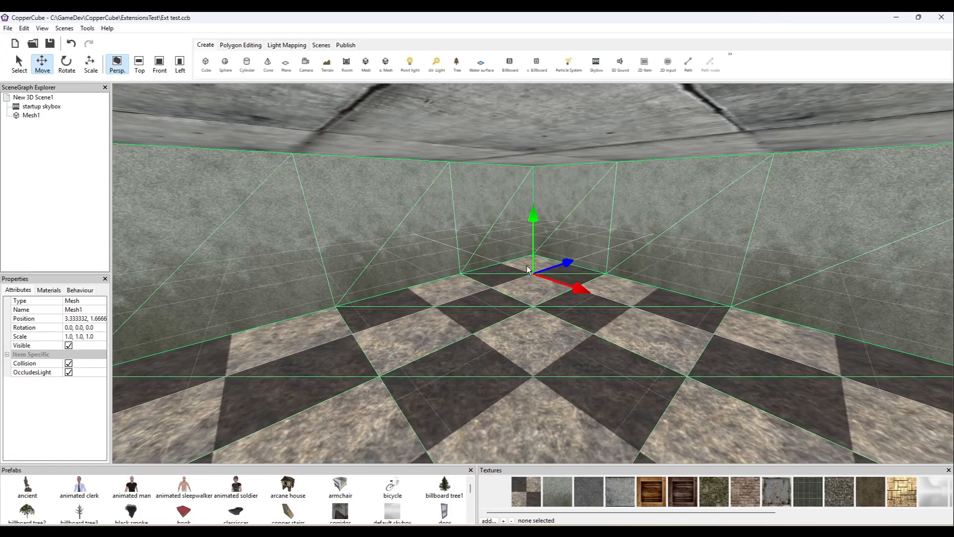
mouse_move(527, 266)
right_mouse_down()
mouse_move(527, 238)
mouse_move(527, 265)
mouse_move(526, 255)
right_mouse_up()
scroll(526, 256, "down", 5)
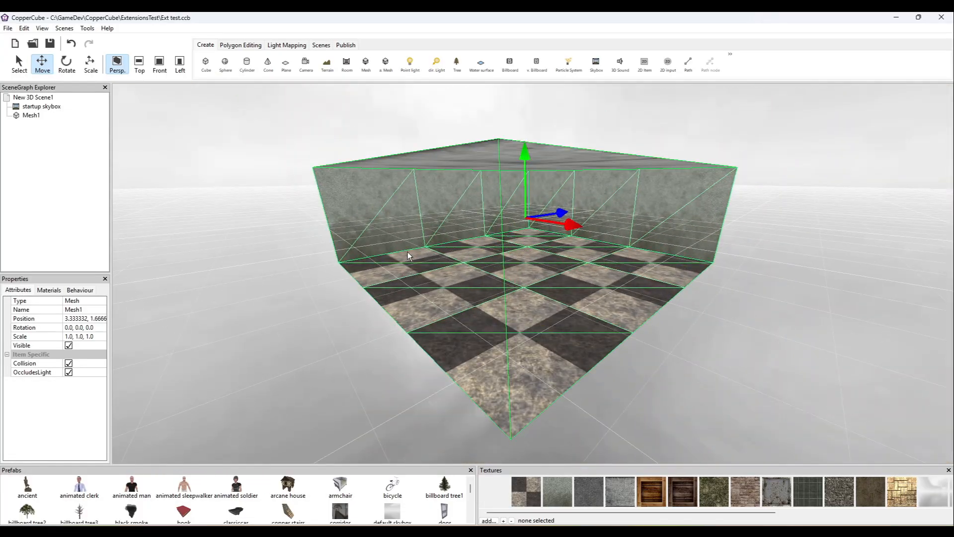
left_click(84, 318)
type("0")
key("Return")
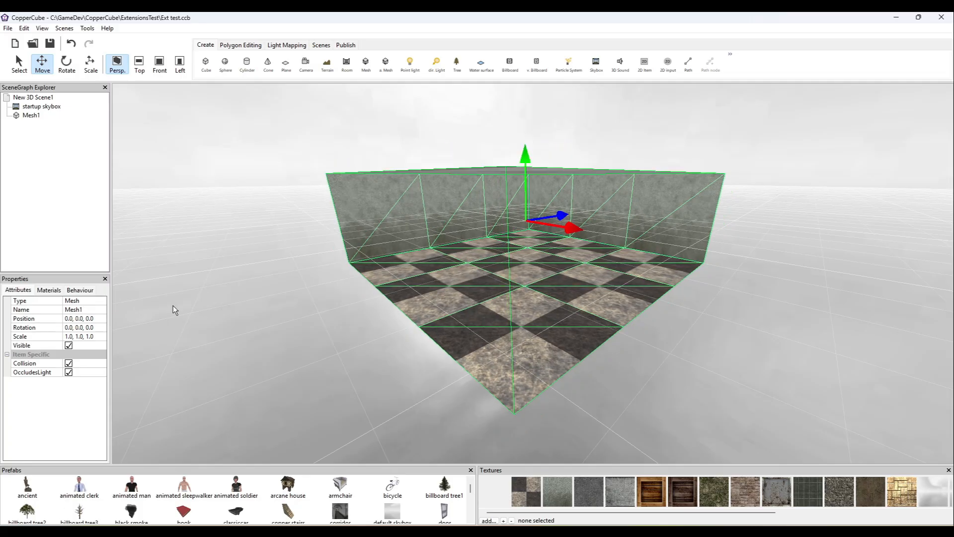
- Raise the room mesh along the vertical axis and set its Y position to exactly 14
scroll(523, 240, "up", 5)
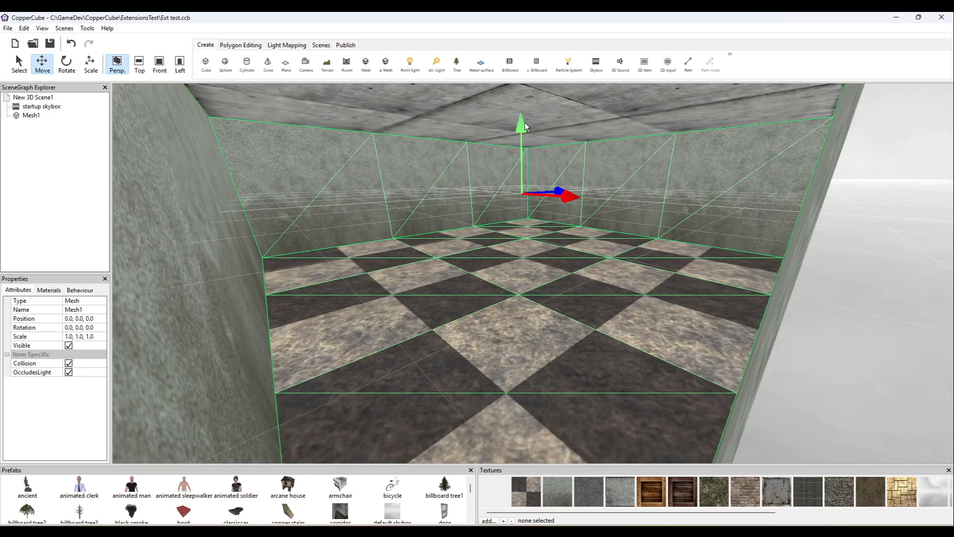
left_click_drag(523, 130, 526, 94)
scroll(526, 94, "down", 5)
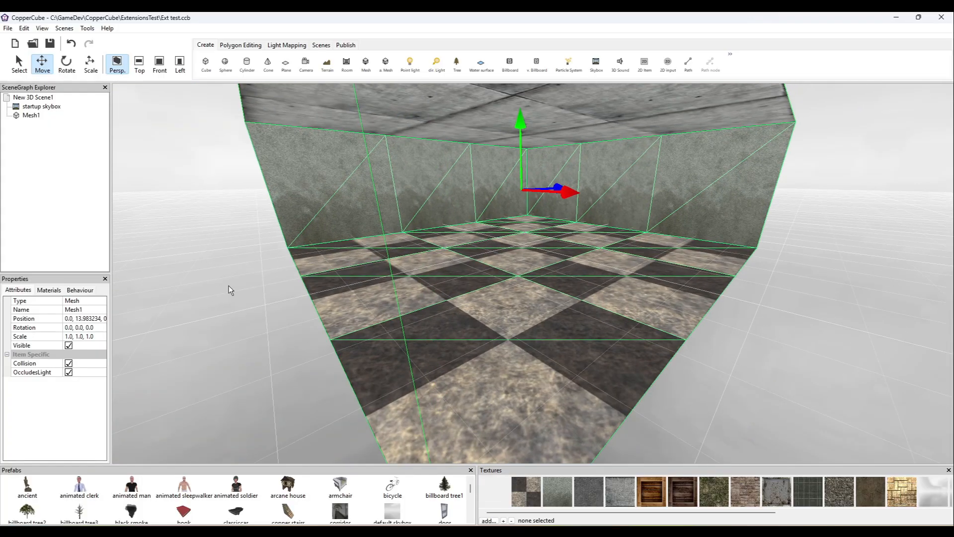
left_click(83, 319)
left_click(92, 318)
key("BackSpace")
key("BackSpace")
key("BackSpace")
key("BackSpace")
key("BackSpace")
key("BackSpace")
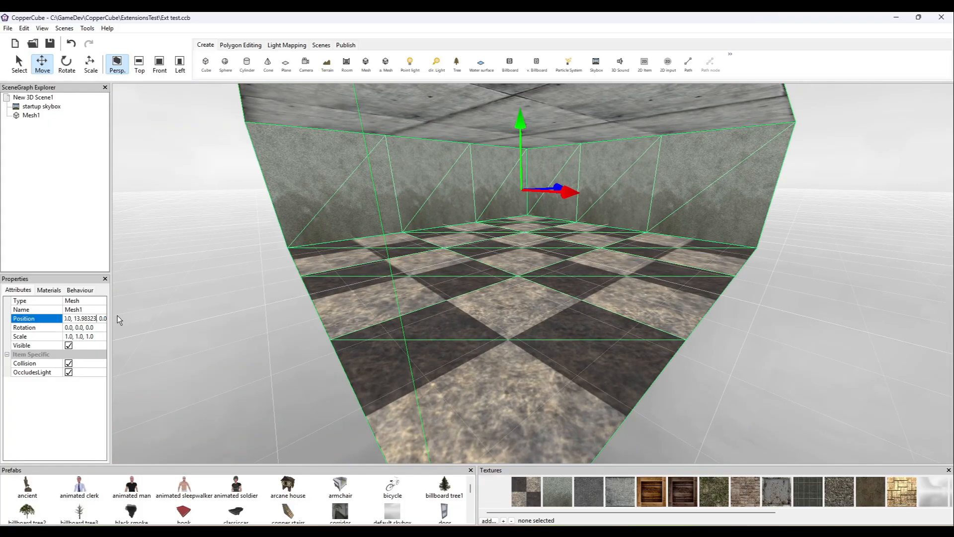
key("BackSpace")
key("BackSpace")
type("4")
key("Return")
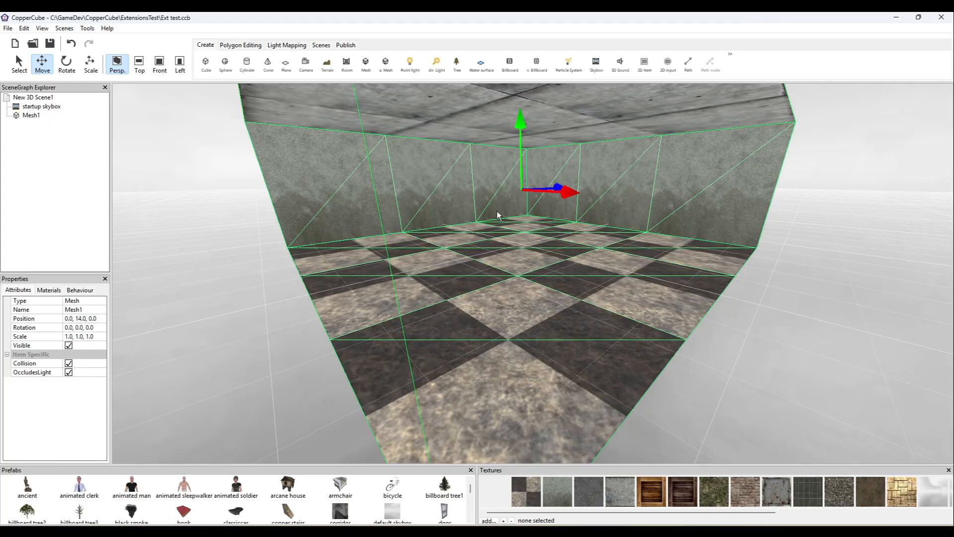
- Add a point light, set its position to 0, and raise it to a height of about 23 near the ceiling
scroll(536, 204, "up", 5)
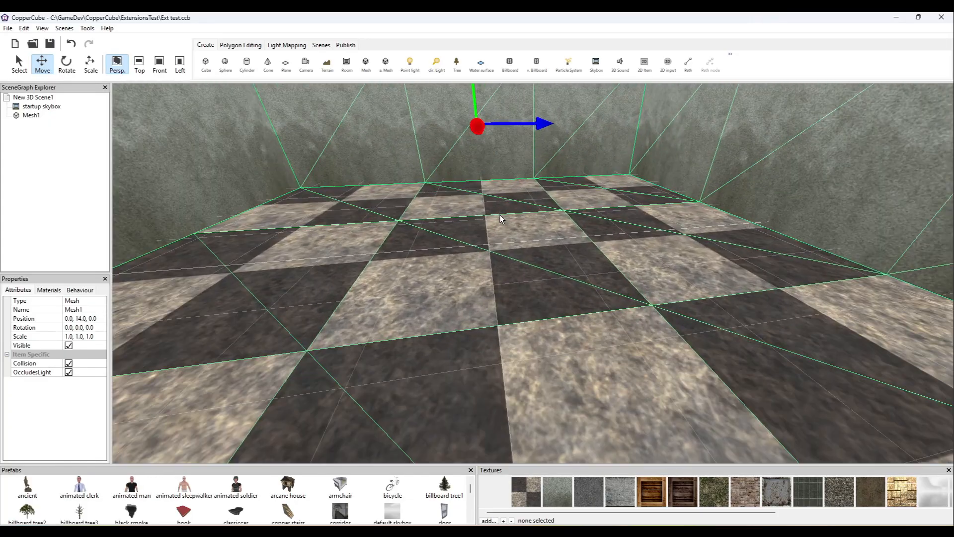
left_click_drag(500, 215, 483, 206)
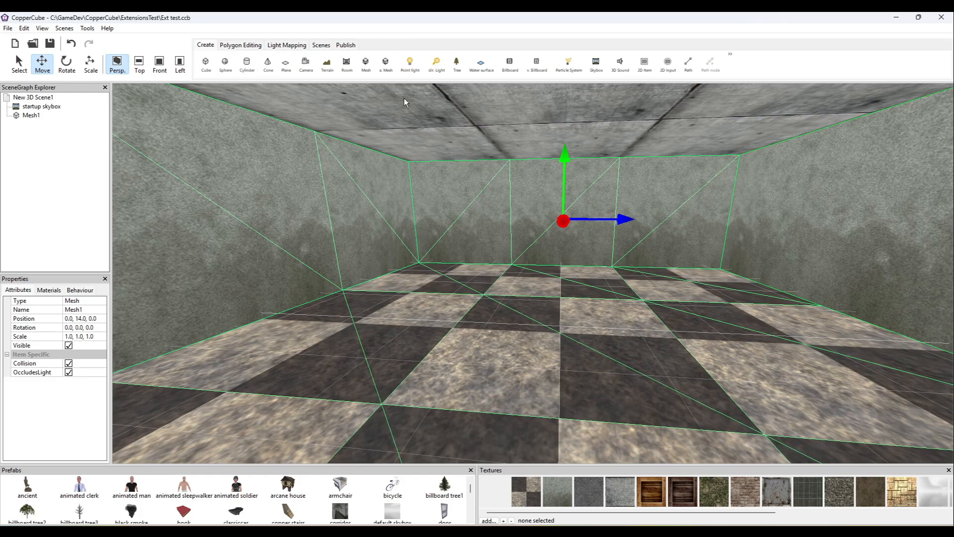
left_click(410, 65)
left_click(91, 319)
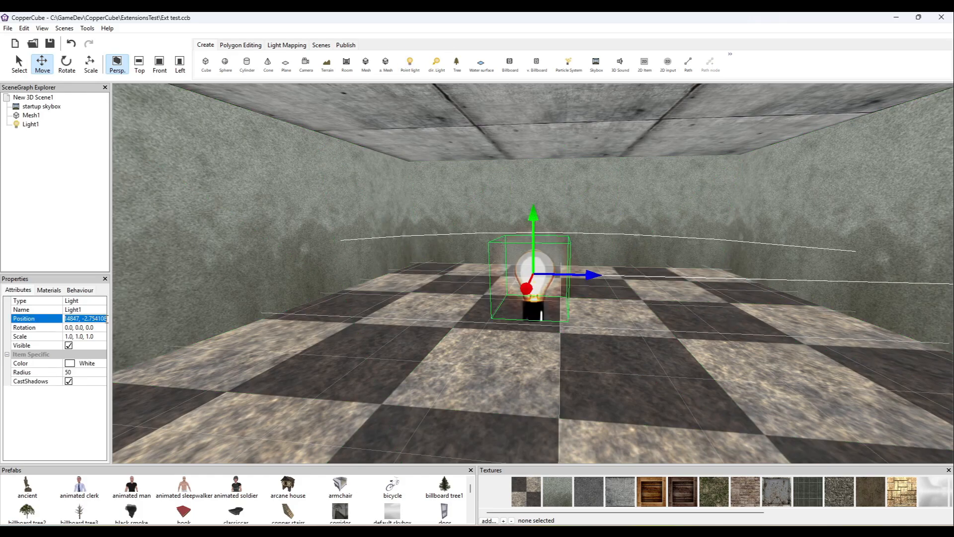
type("0")
key("Return")
left_click_drag(572, 268, 569, 187)
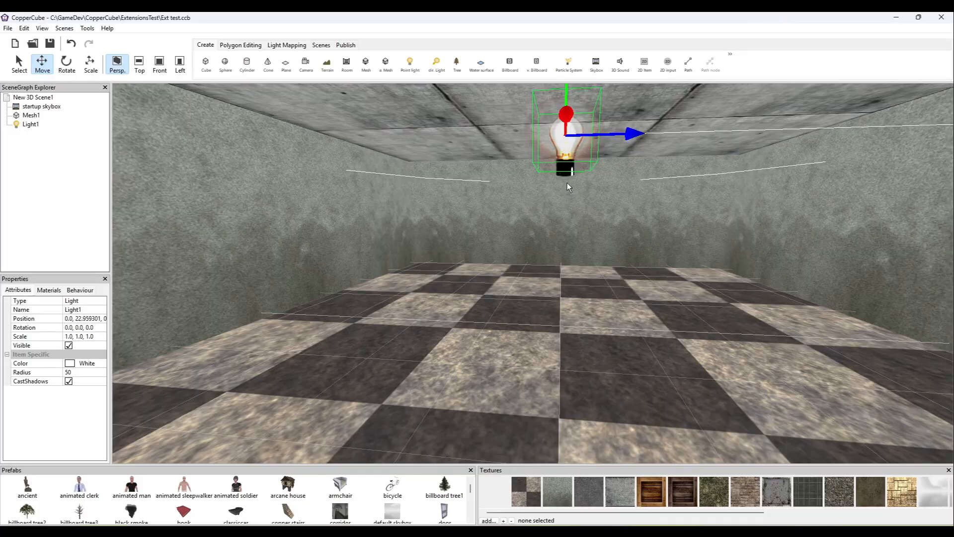
- Change the room mesh's material lighting mode from Static so the room is lit by the point light
left_click(31, 115)
left_click(59, 291)
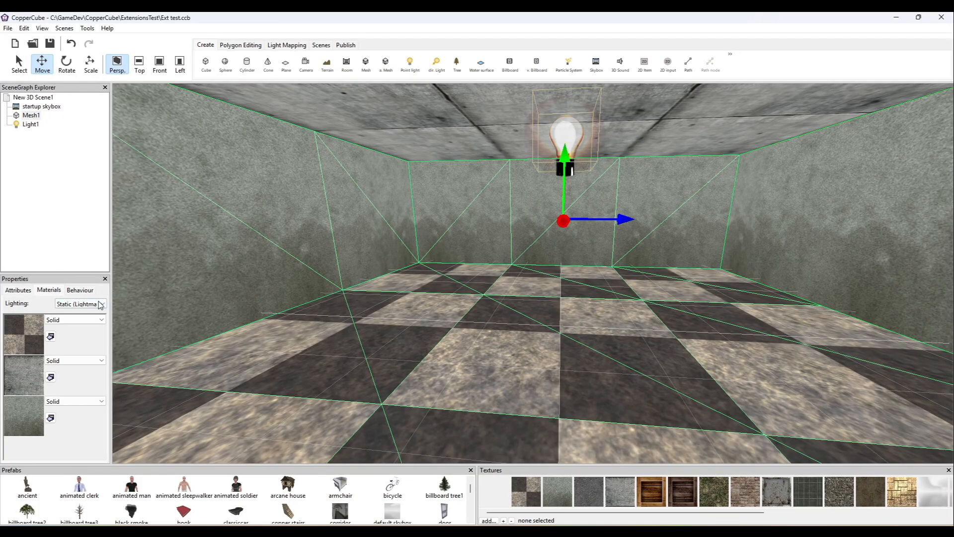
left_click(80, 304)
left_click(68, 327)
- Raise the point light closer to the ceiling, to a height of about 24.6
left_click_drag(564, 184, 563, 145)
key("ctrl+z")
left_click(566, 132)
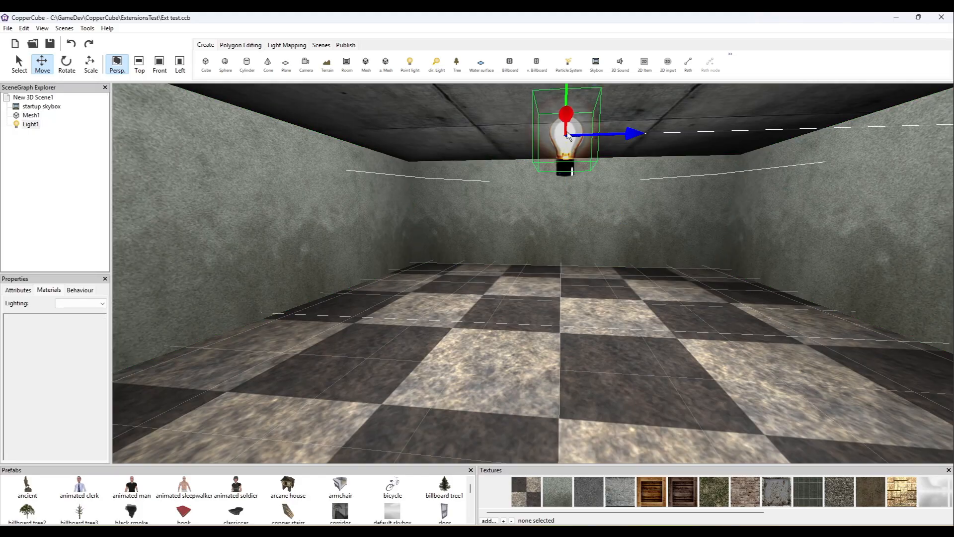
mouse_move(566, 98)
left_mouse_down()
mouse_move(567, 77)
mouse_move(567, 88)
left_mouse_up()
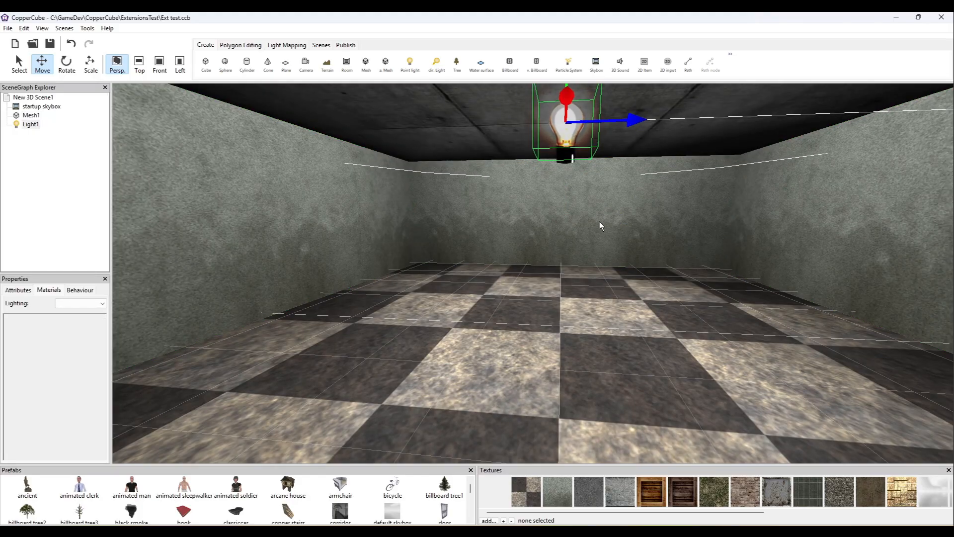
- Set the point light's radius to 25
right_click_drag(600, 222, 497, 263)
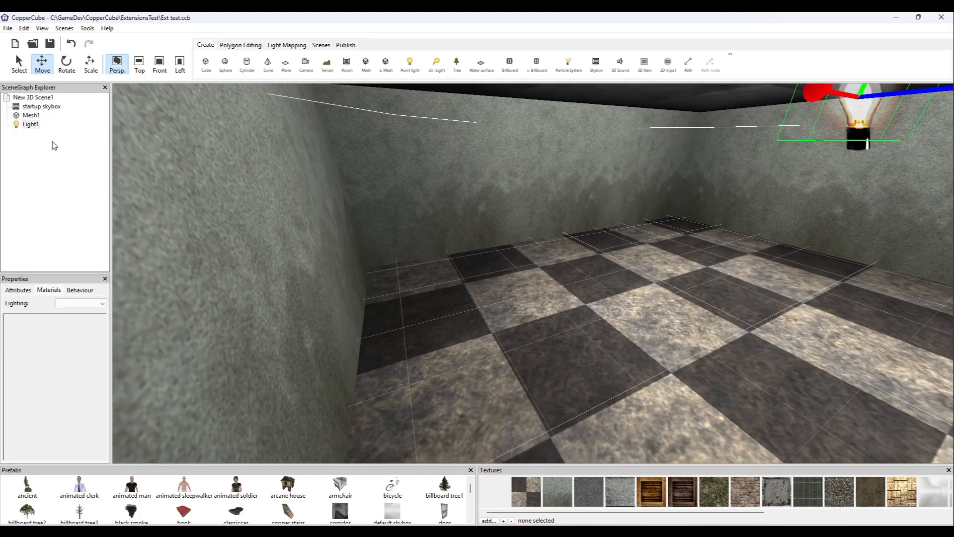
left_click(17, 125)
left_click(19, 289)
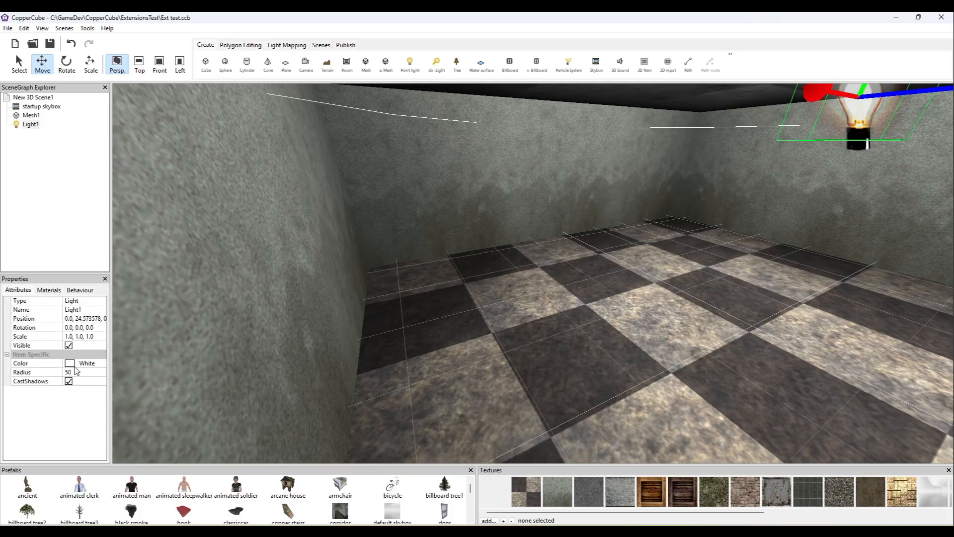
left_click(75, 372)
type("25")
key("Return")
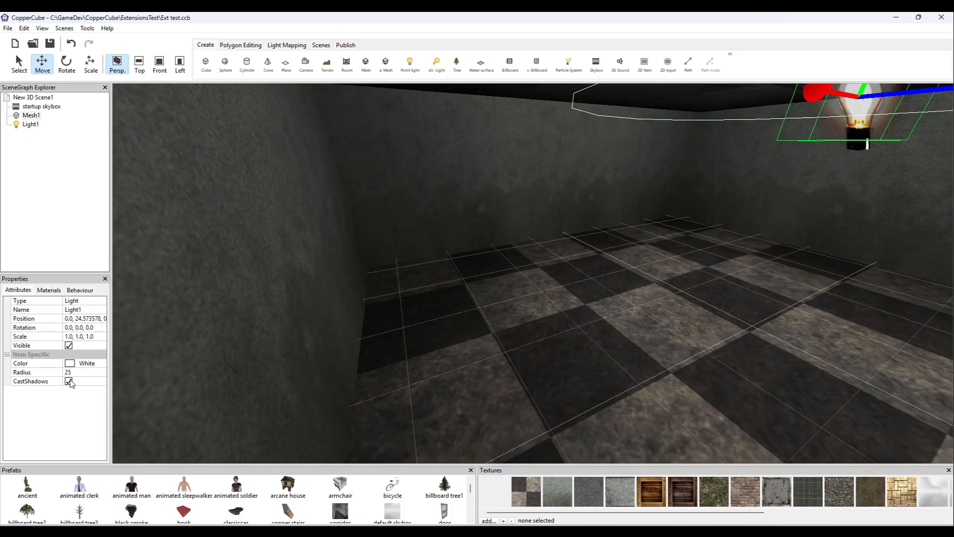
- Change the point light's colour to a light grey slightly darker than white, with red 227 and green 228
left_click(86, 364)
left_click(101, 364)
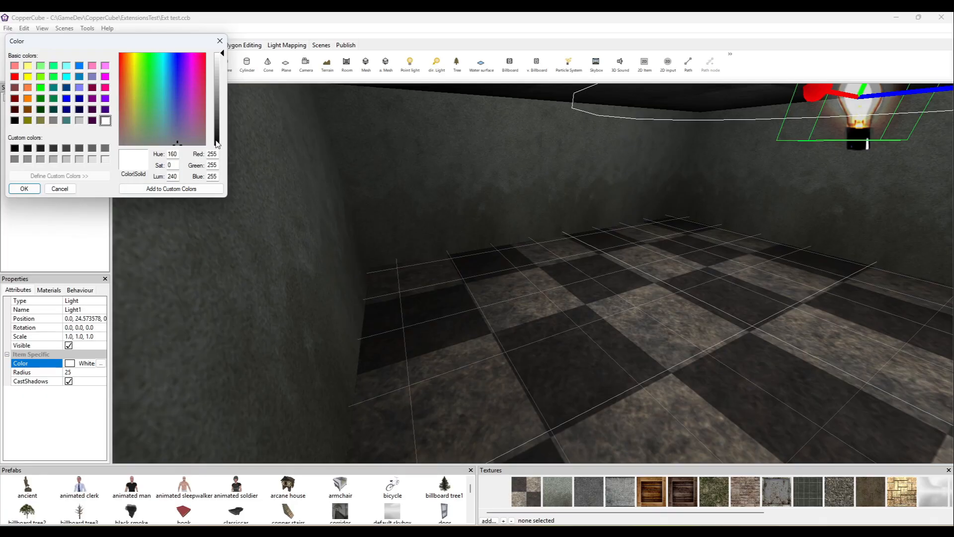
left_click(222, 62)
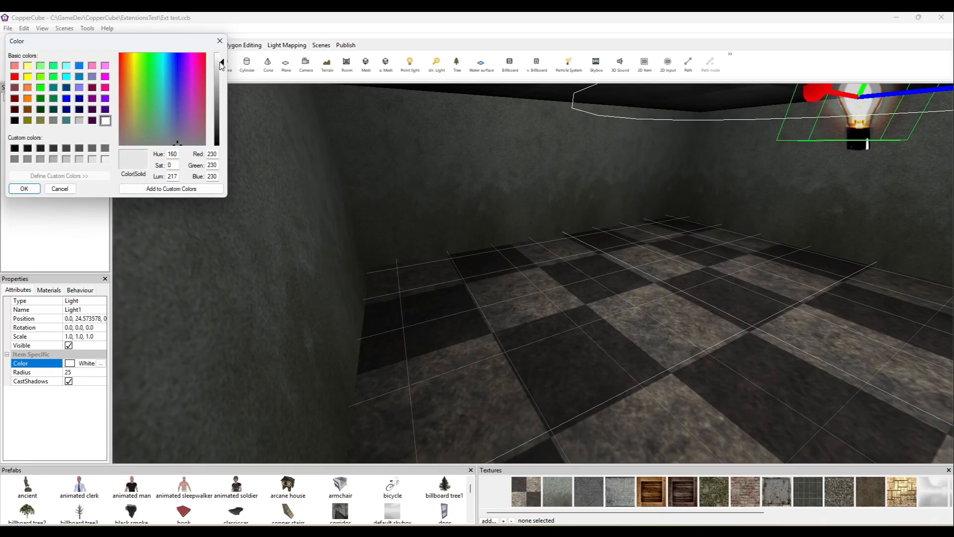
left_click(177, 144)
left_click(24, 189)
- Add a First Person Shooter camera that collides against geometry and is the first active camera when the scene starts
scroll(671, 223, "down", 5)
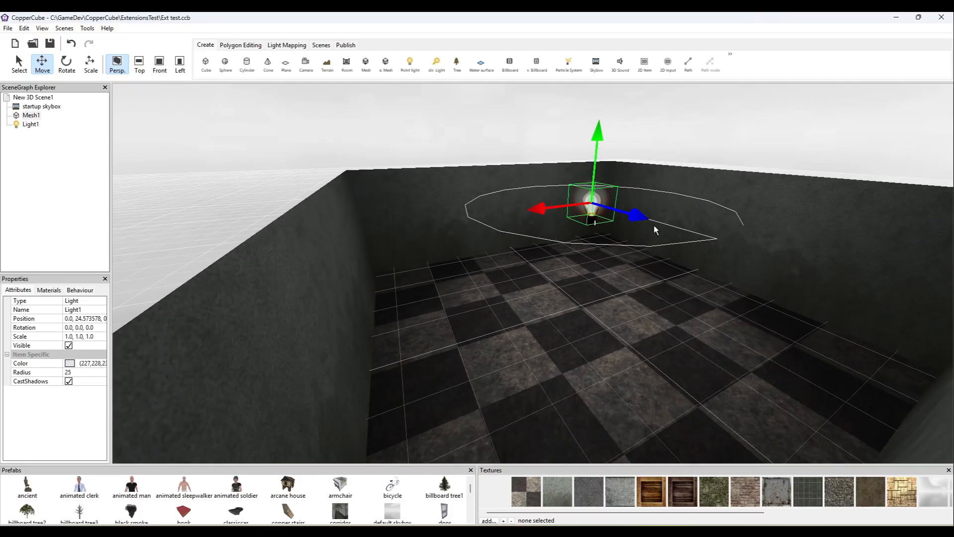
left_click_drag(654, 225, 574, 243)
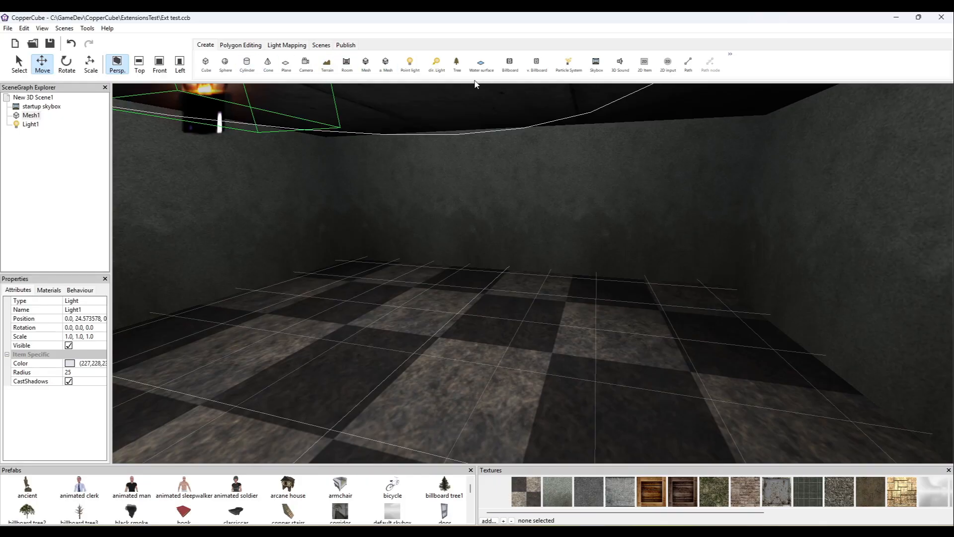
left_click(306, 64)
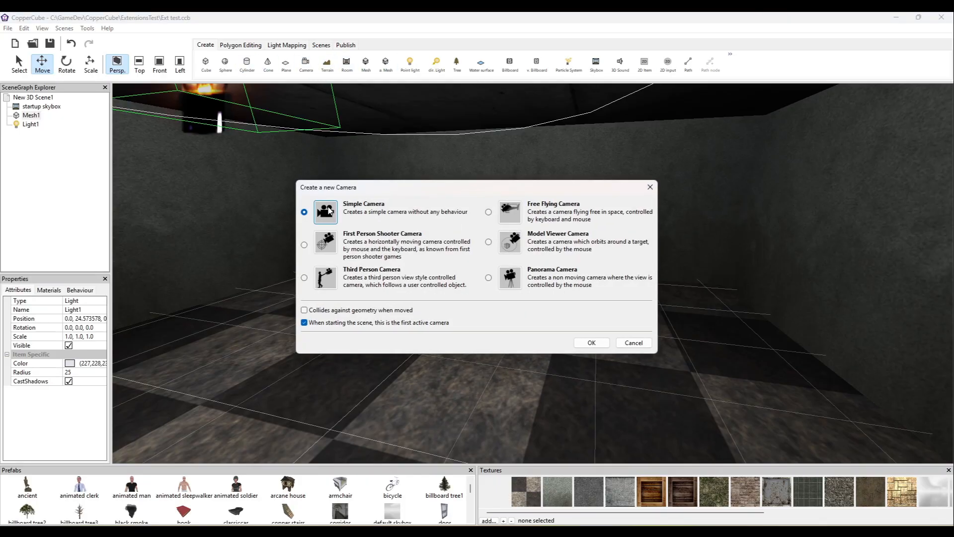
left_click(304, 278)
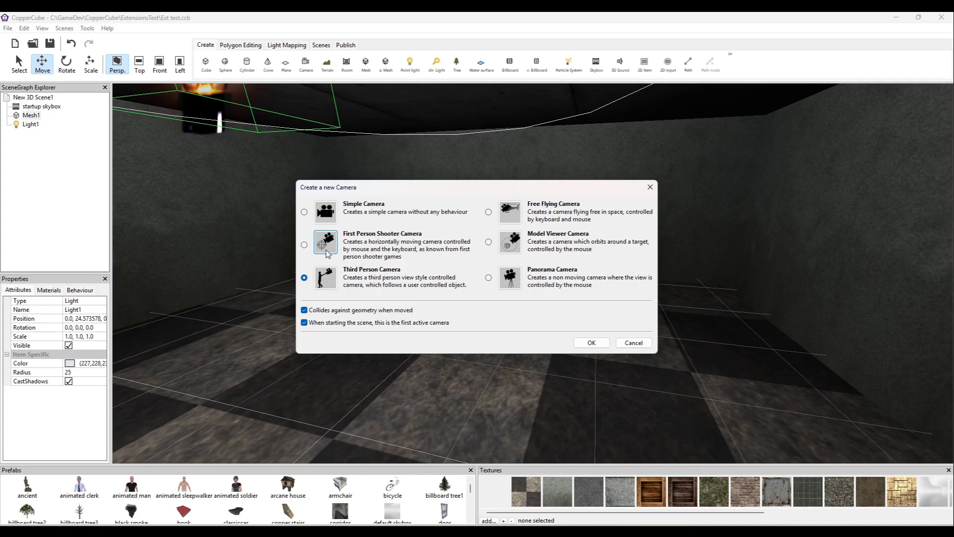
left_click(602, 342)
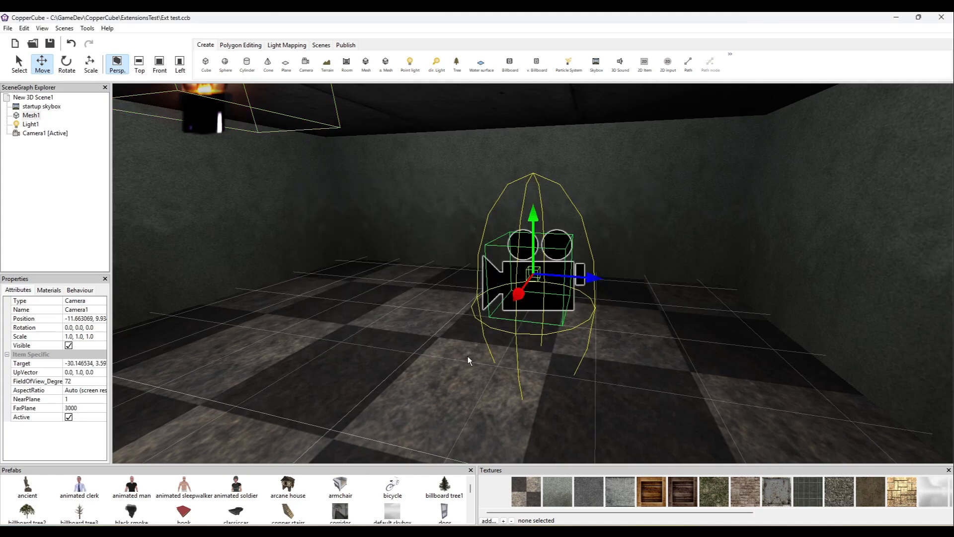
- Set the camera's position to 0 and raise it to a height of about 15.1 below the light
left_click(102, 320)
type("0")
key("Return")
left_click_drag(317, 373, 305, 276)
- Reset the camera's target to 0, 0, 0, raise it to about 15.5 and move it out in front of the camera
left_click(538, 273)
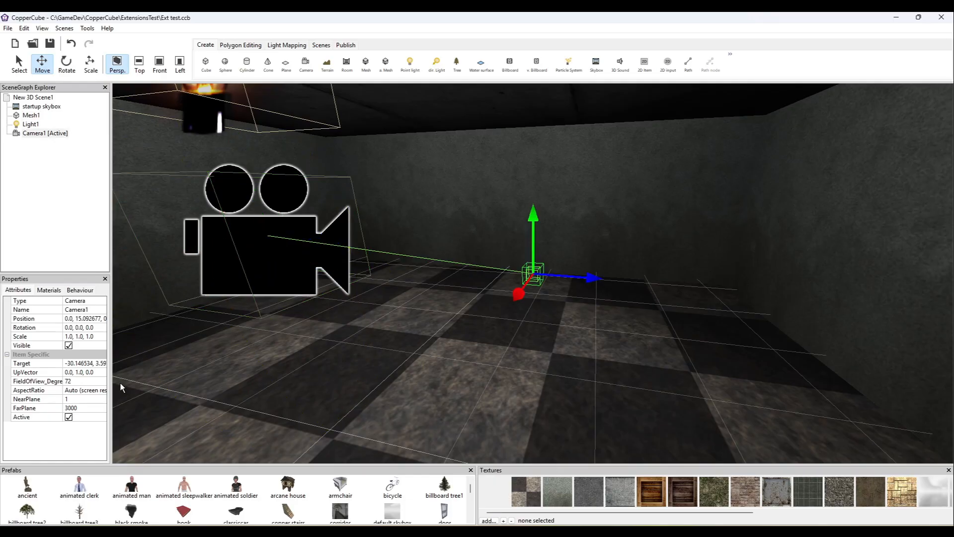
left_click(98, 364)
type("0")
key("Return")
left_click(318, 432)
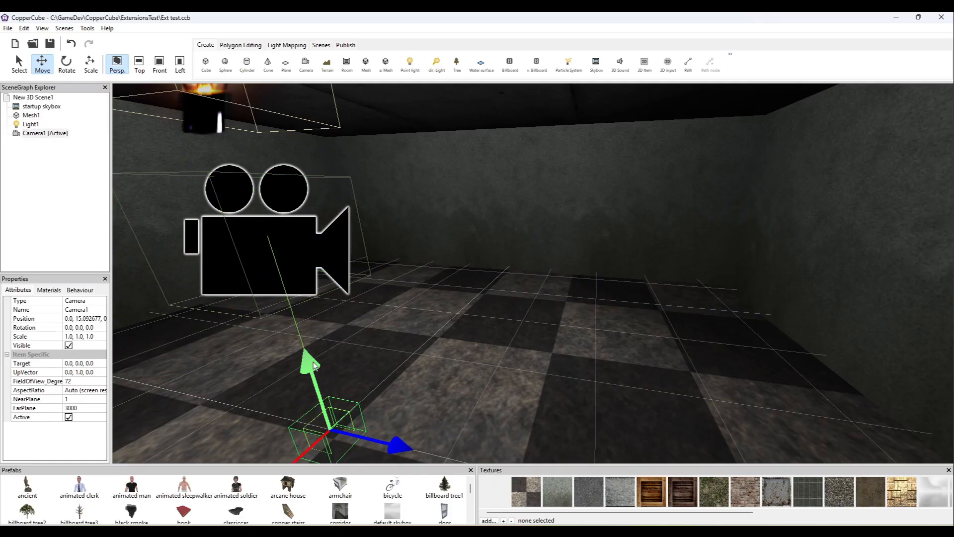
left_click_drag(307, 360, 447, 259)
- Run the scene to check the first-person camera view, and close the test window
scroll(412, 278, "down", 2)
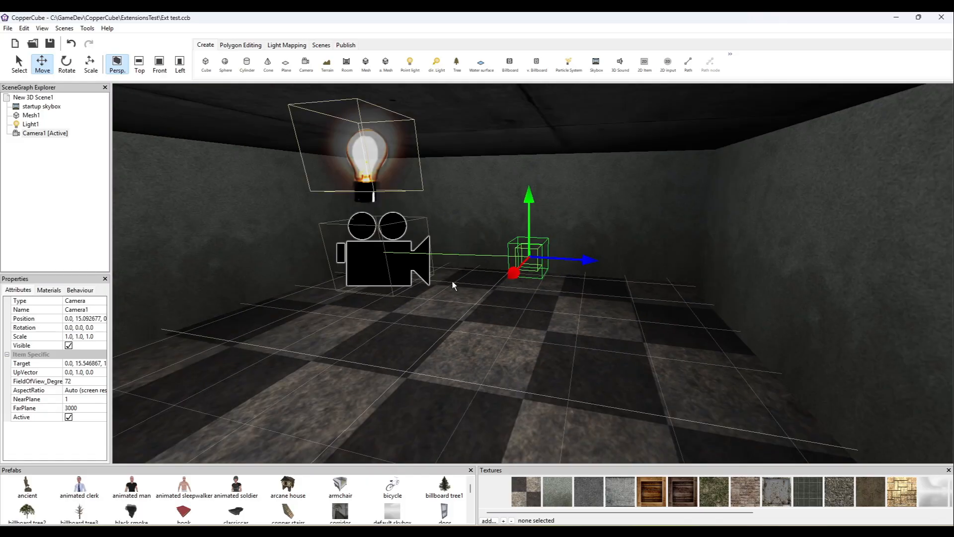
scroll(424, 305, "down", 2)
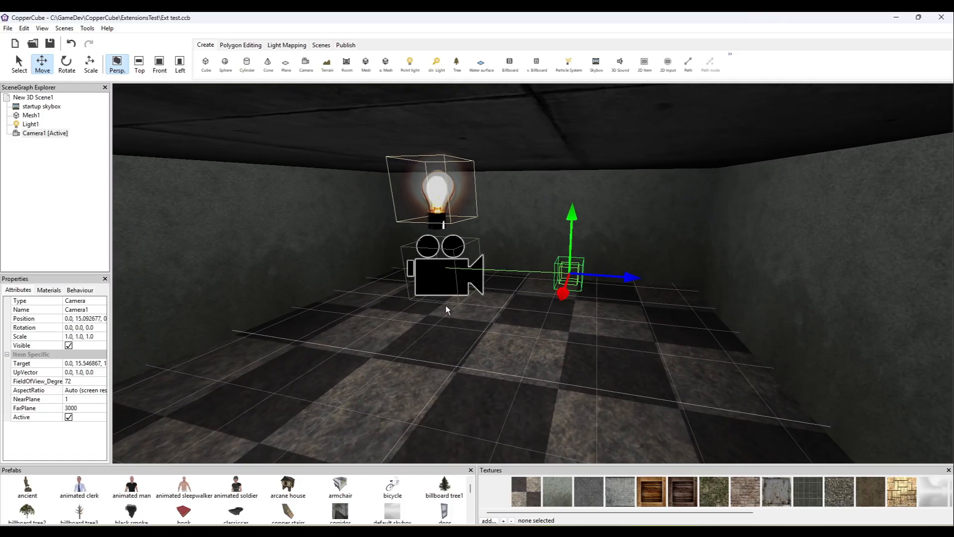
key("F5")
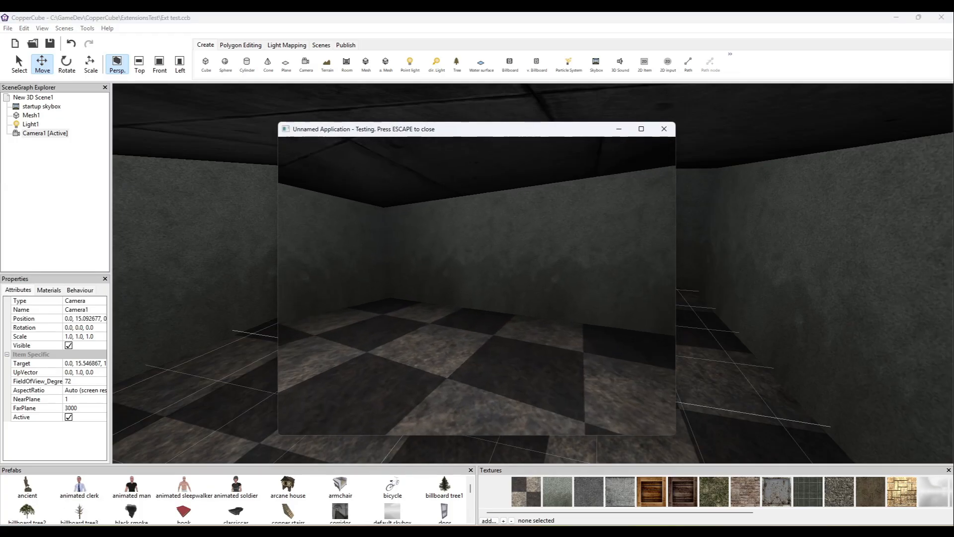
key("Escape")
- Set the first-person controller's MoveSpeed to 0.033 and its JumpSpeed to 0
left_click(72, 289)
left_click(58, 305)
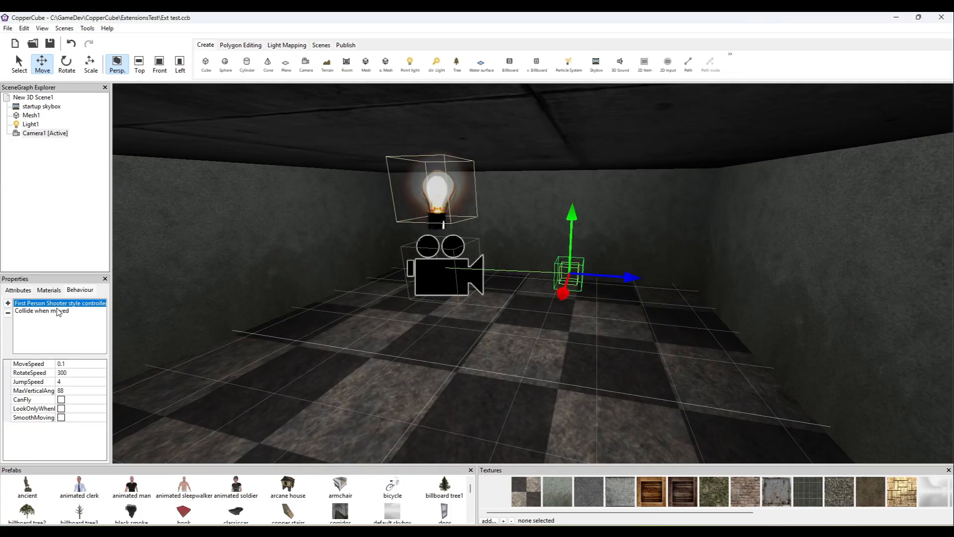
type("0.0.")
key("Return")
left_click(79, 382)
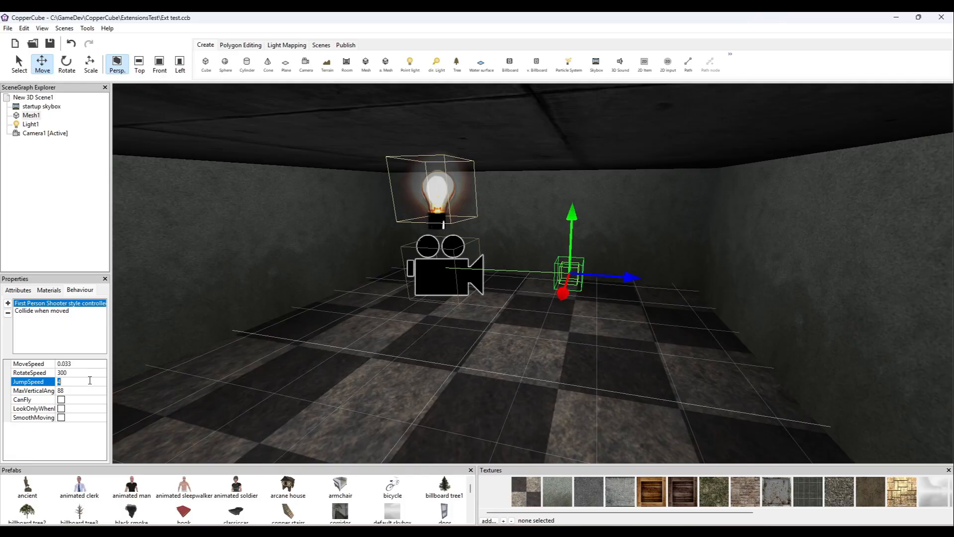
type("0")
key("Return")
- Test the scene again by walking around the room at the new movement speed, and close the test window
key("F5")
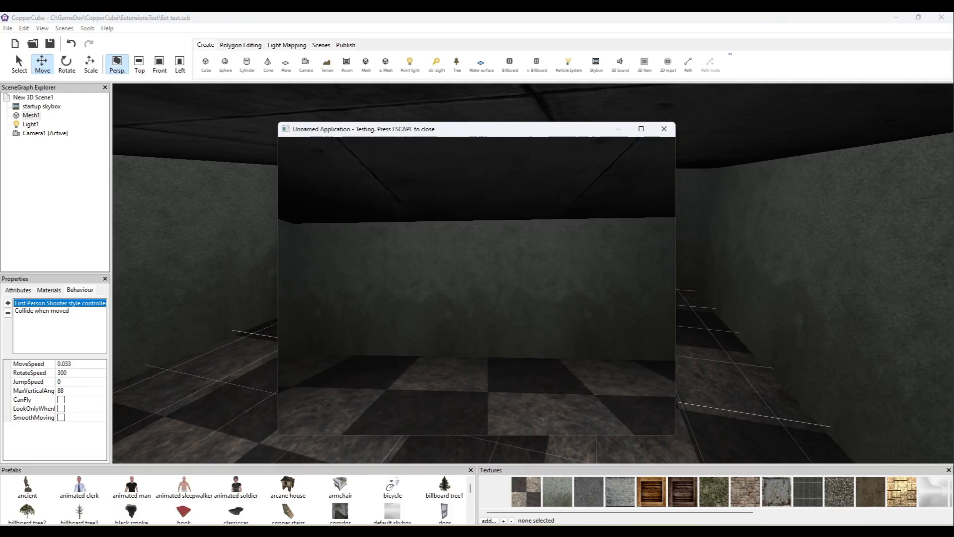
key("w")
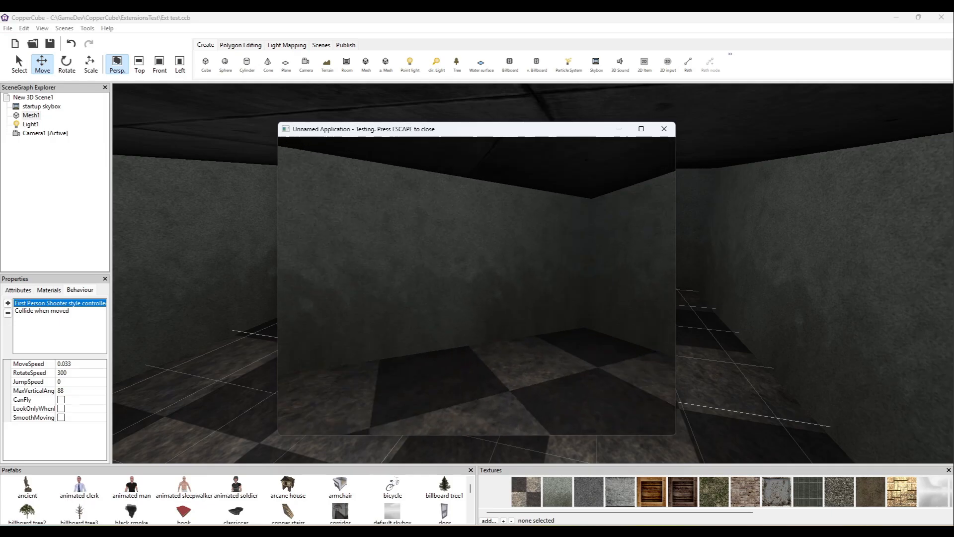
key("Escape")
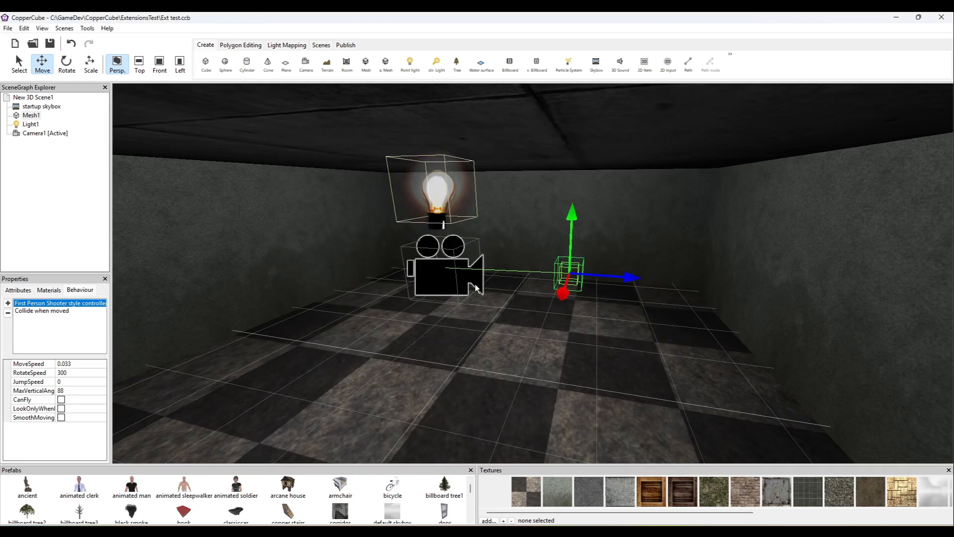
- Add a cube mesh inside the room near the wall
left_click(463, 274)
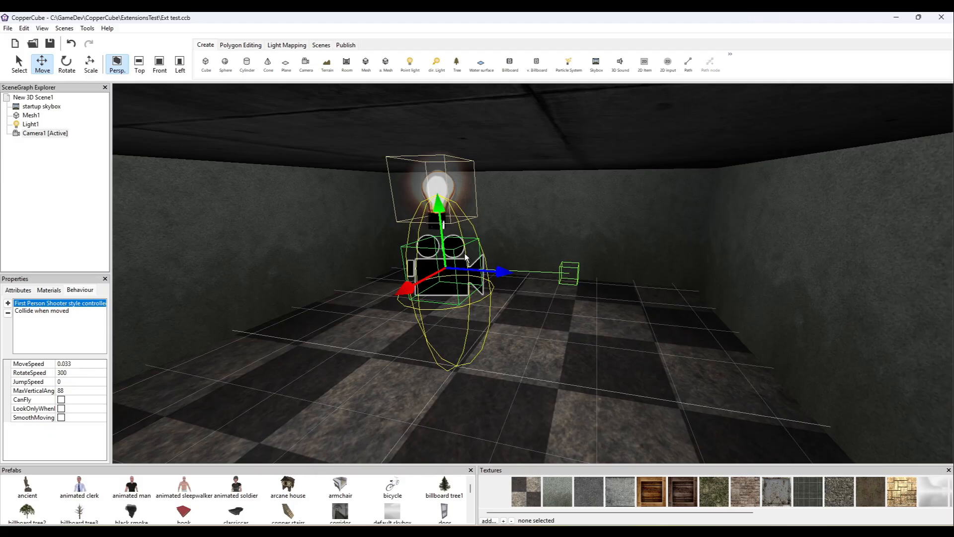
scroll(464, 253, "down", 5)
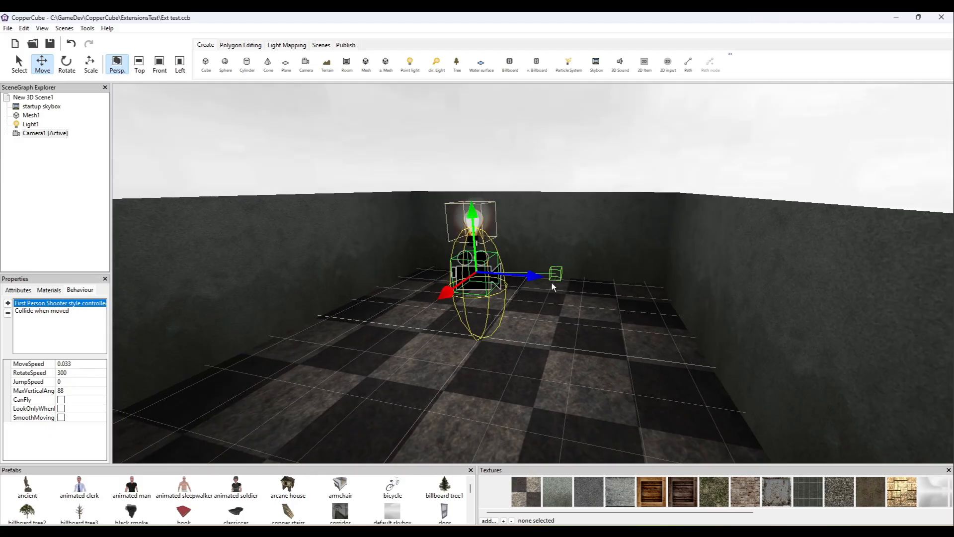
right_click_drag(551, 283, 465, 298)
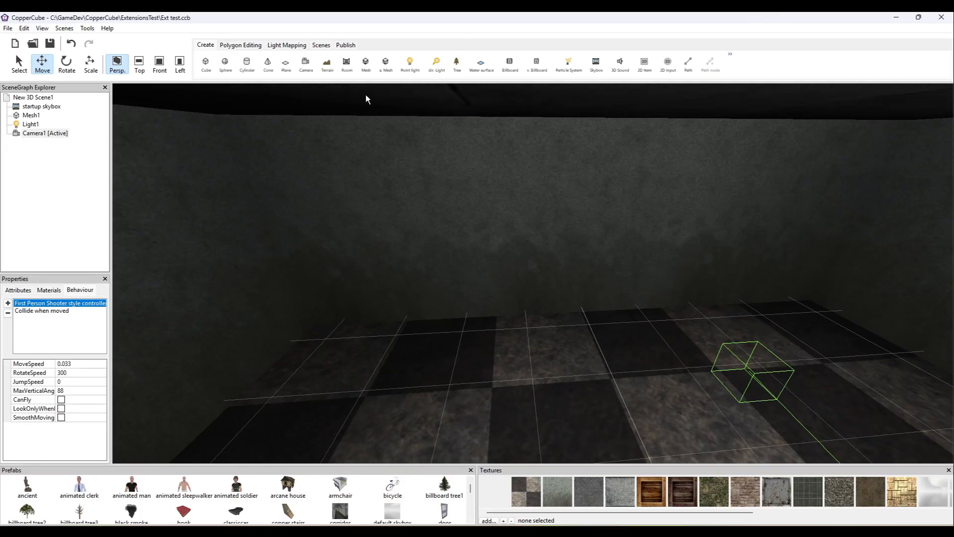
left_click(205, 64)
left_click(490, 292)
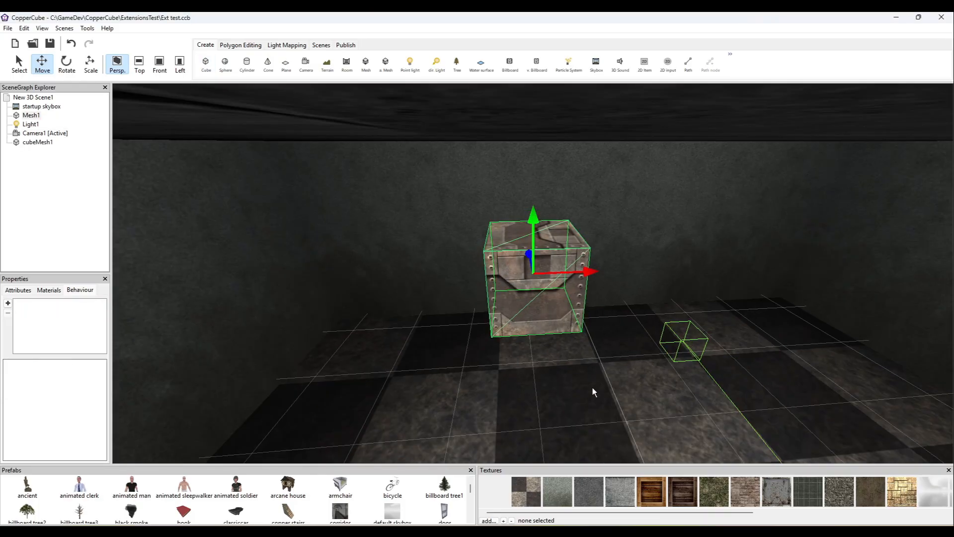
- Import door920-fixed.jpg as a texture and apply it to the cube's material
left_click(486, 526)
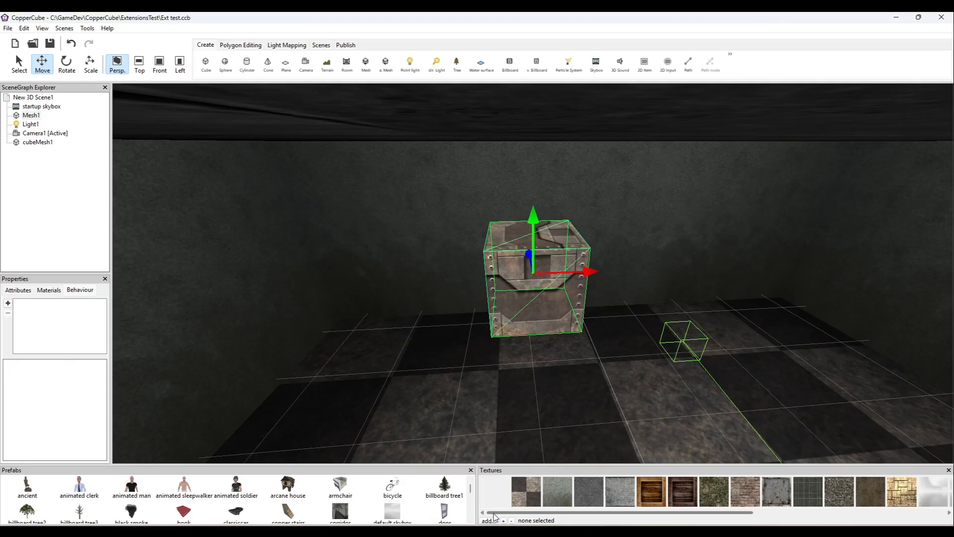
left_click(485, 522)
double_click(225, 124)
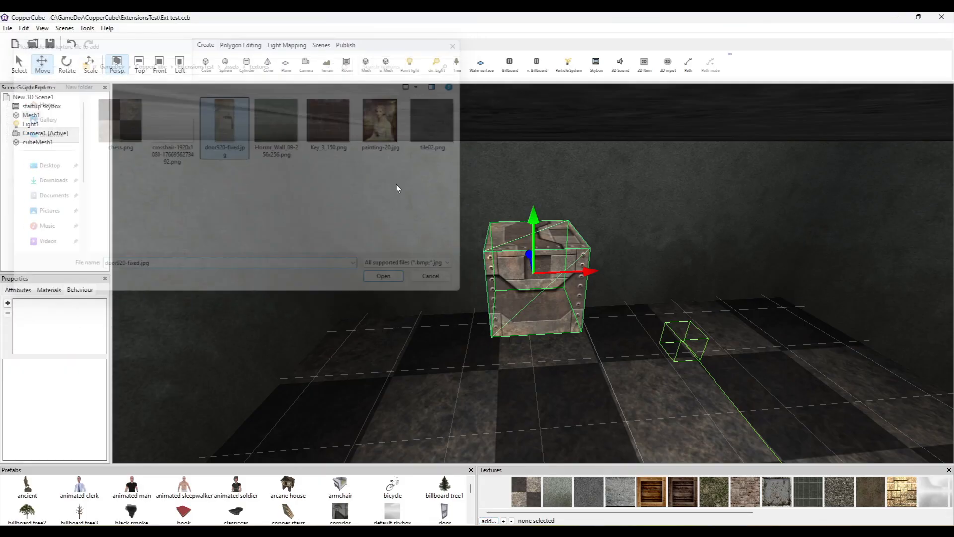
left_click(50, 290)
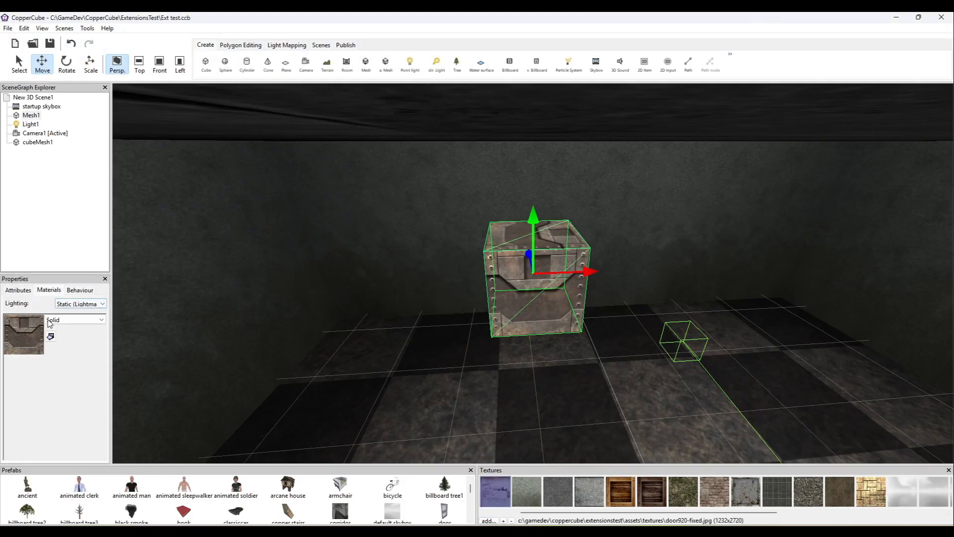
left_click(51, 337)
- Set the textured cube's rotation to 0, 180, 0
left_click_drag(557, 263, 659, 297)
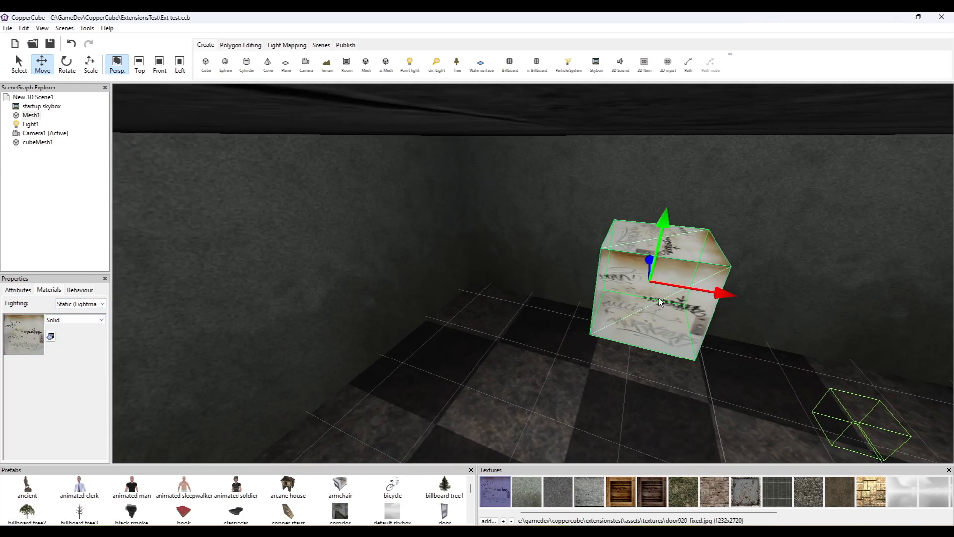
left_click(18, 290)
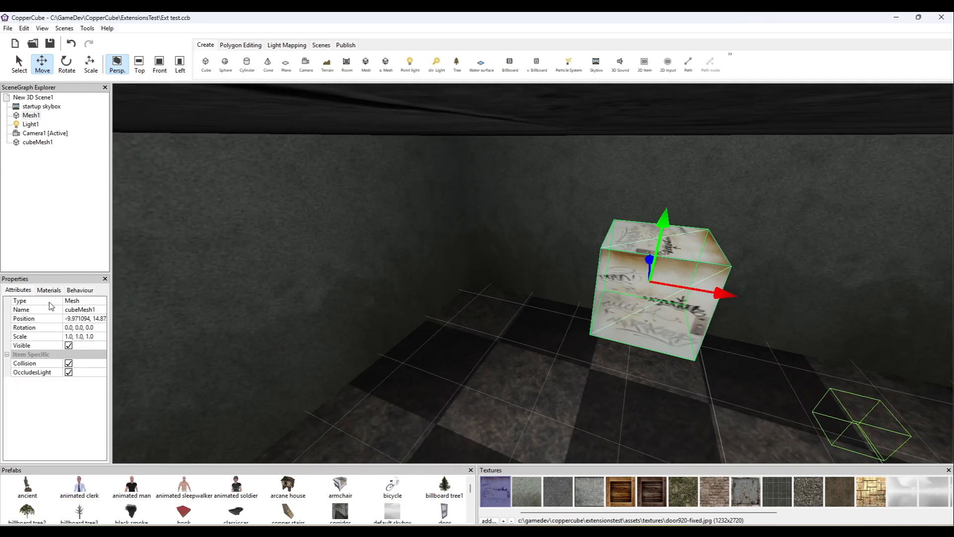
left_click(75, 327)
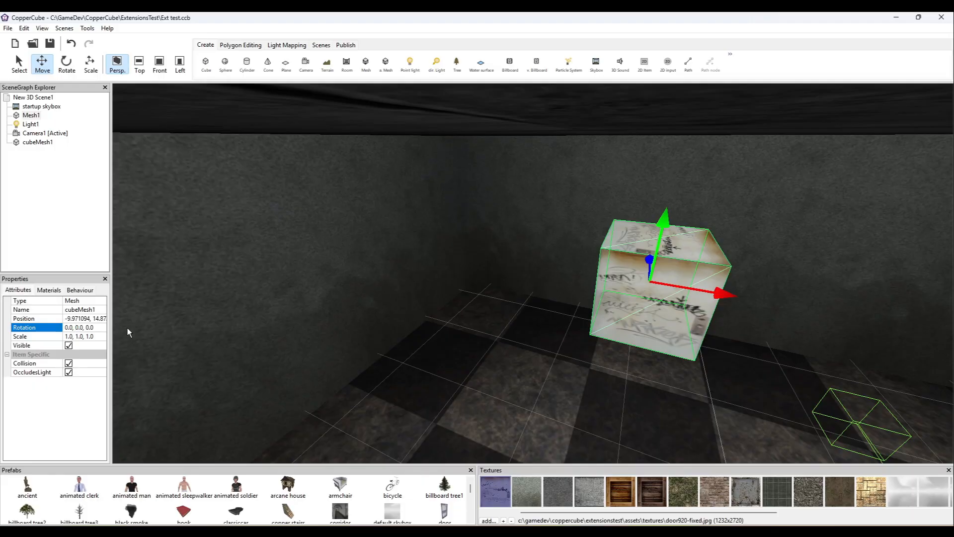
type("18")
key("Return")
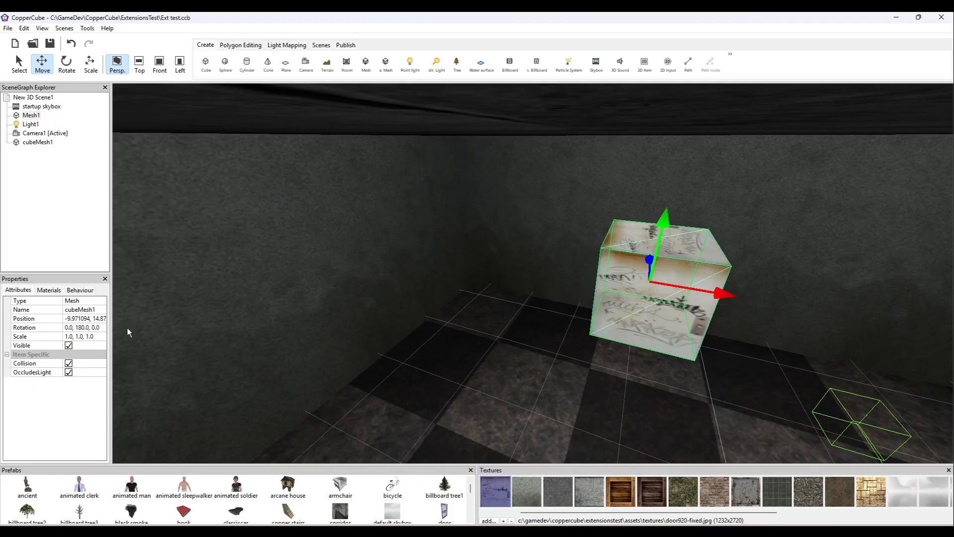
left_click_drag(653, 279, 538, 322)
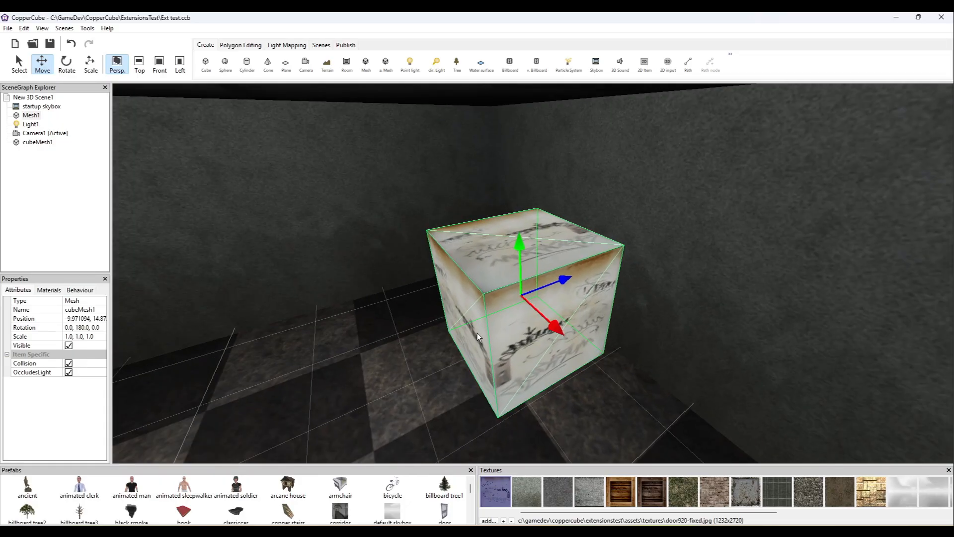
- Move the textured cube into the room's wall, at an X position of about -49.3
left_click_drag(477, 333, 542, 330)
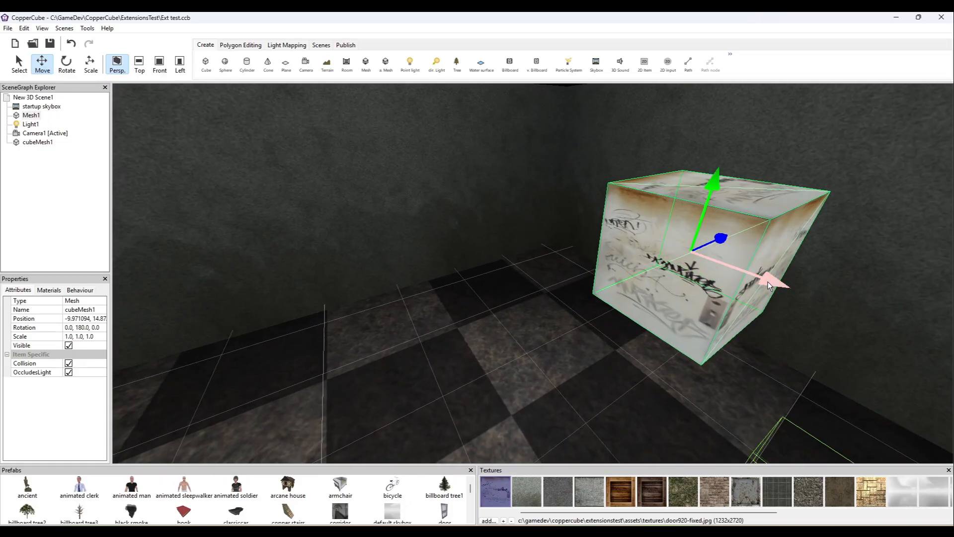
left_click_drag(768, 281, 626, 258)
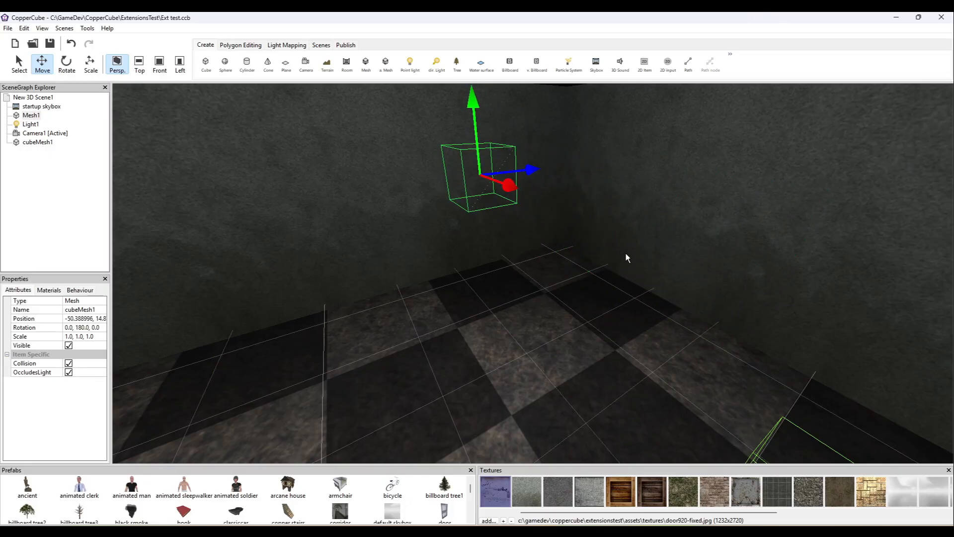
left_click_drag(528, 173, 371, 172)
- Stretch the textured cube into a door shape with a Y scale of about 2.54 and lower it toward the floor
left_click(90, 64)
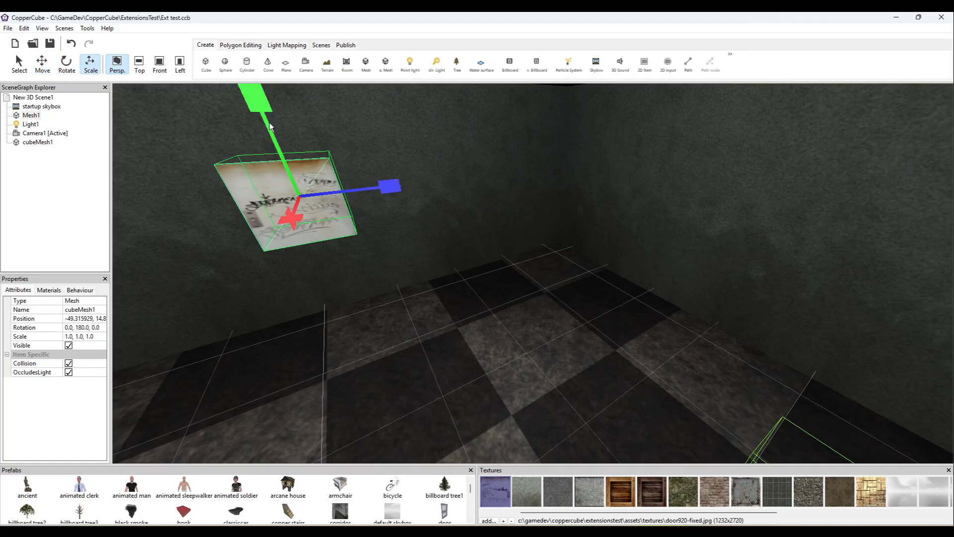
left_click_drag(253, 97, 331, 70)
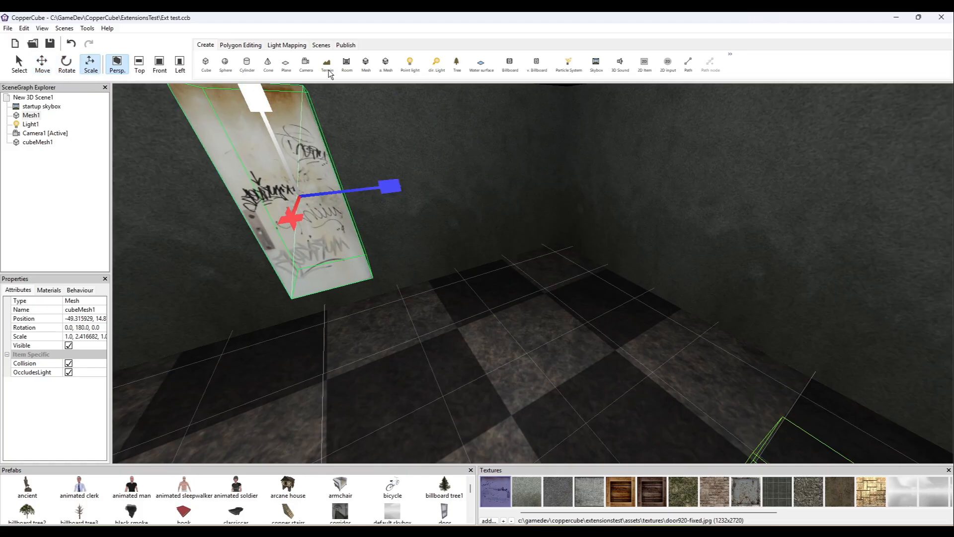
scroll(380, 166, "down", 3)
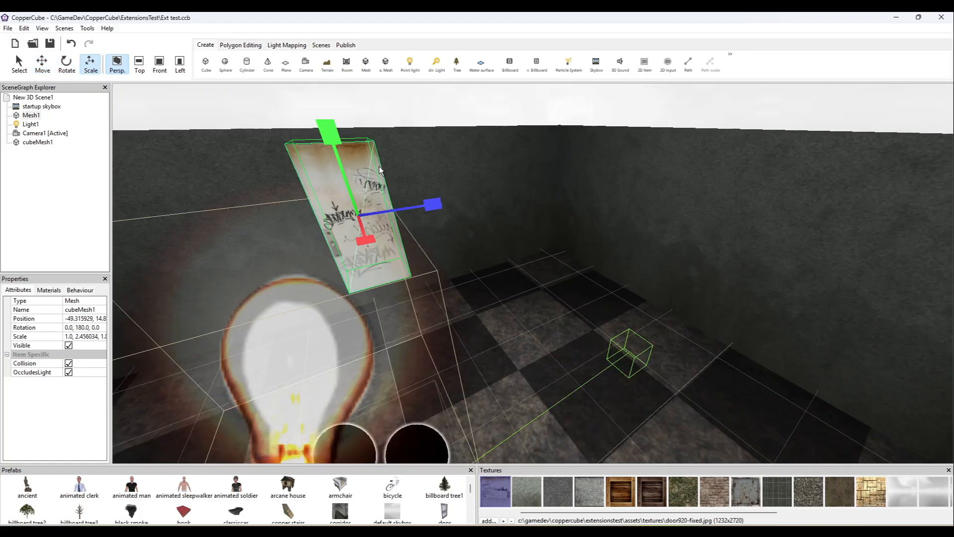
middle_click_drag(380, 166, 399, 159)
scroll(398, 159, "up", 2)
left_click_drag(337, 142, 342, 133)
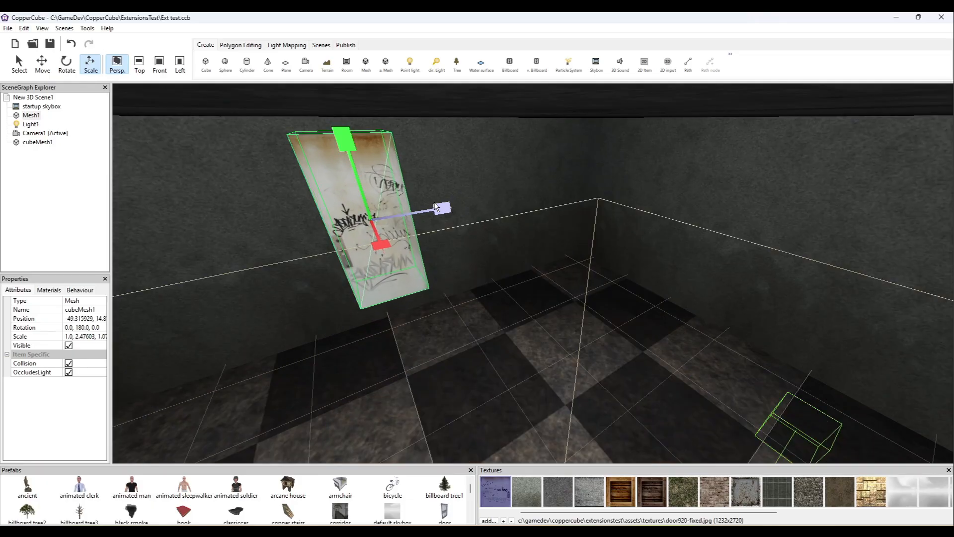
left_click_drag(445, 210, 449, 210)
mouse_move(343, 140)
left_mouse_down()
mouse_move(356, 161)
mouse_move(354, 153)
left_mouse_up()
left_click(43, 70)
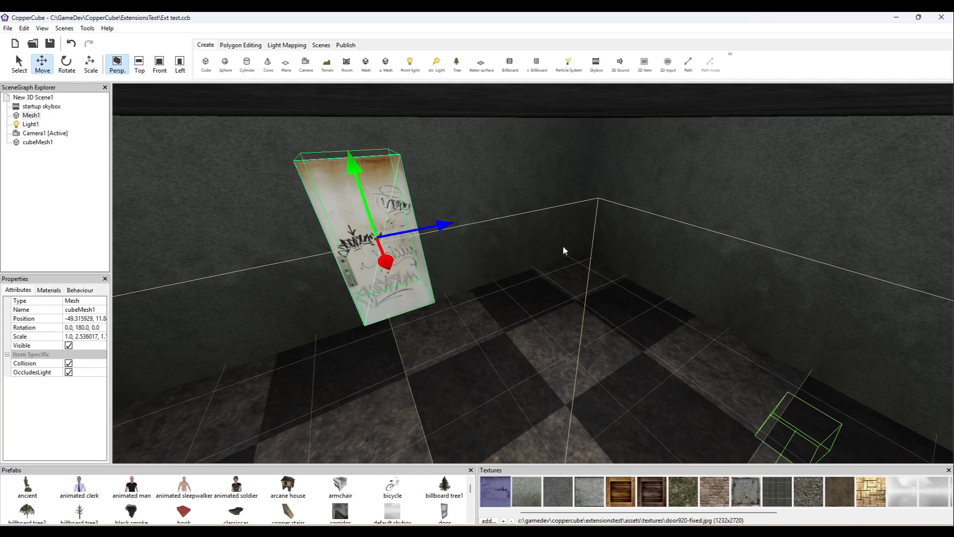
- Test the scene by walking up to the door and back, and close the test window
key("F5")
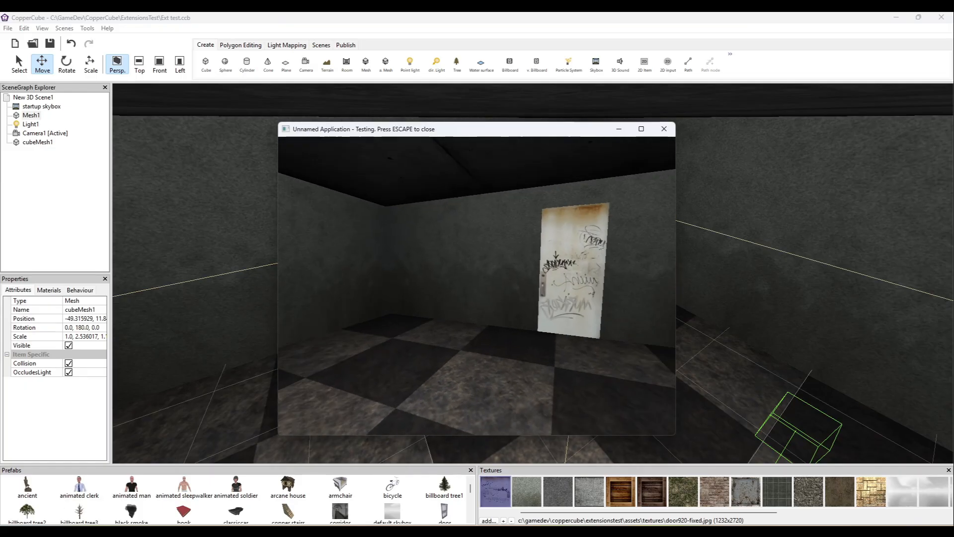
key("w")
key("s")
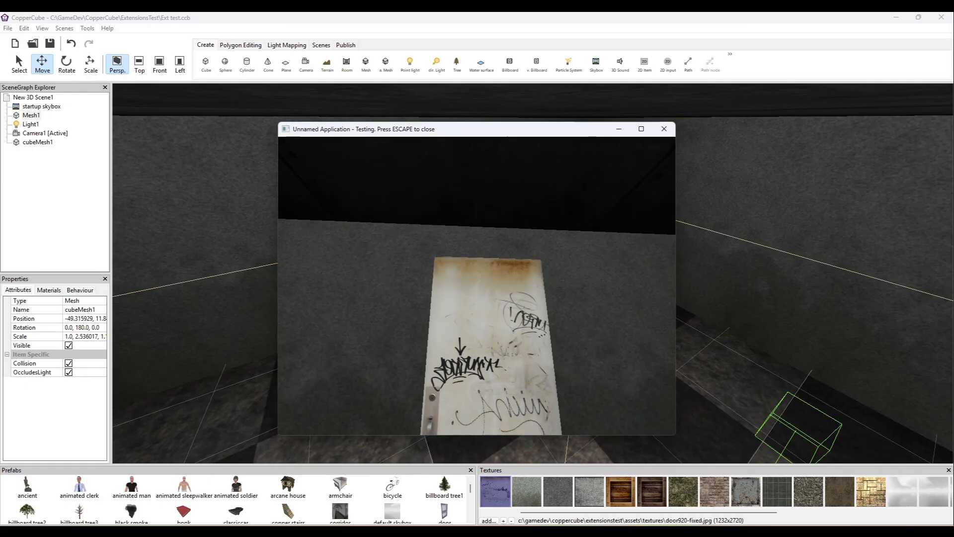
key("Escape")
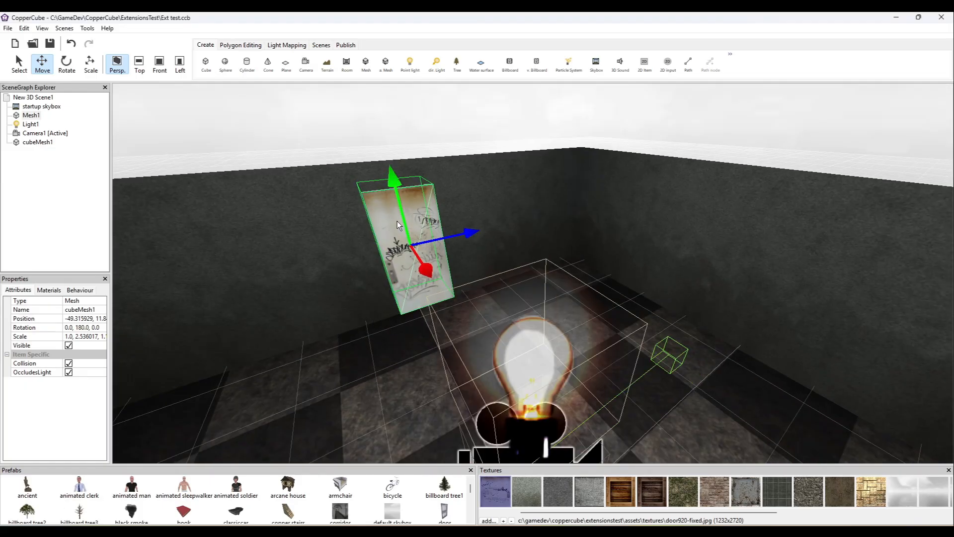
- Set the door material's lighting to Dynamic
left_click(44, 289)
left_click(55, 320)
left_click(77, 317)
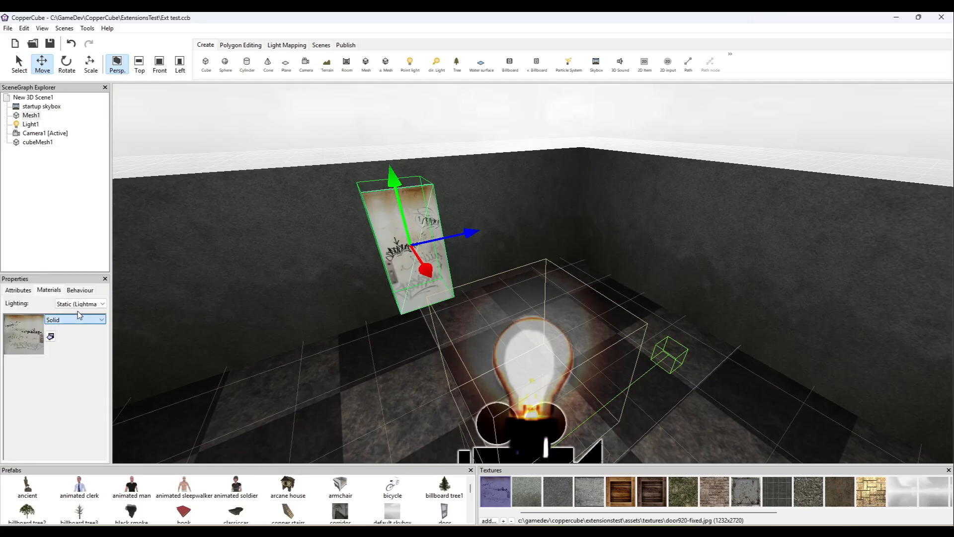
left_click(78, 305)
left_click(70, 327)
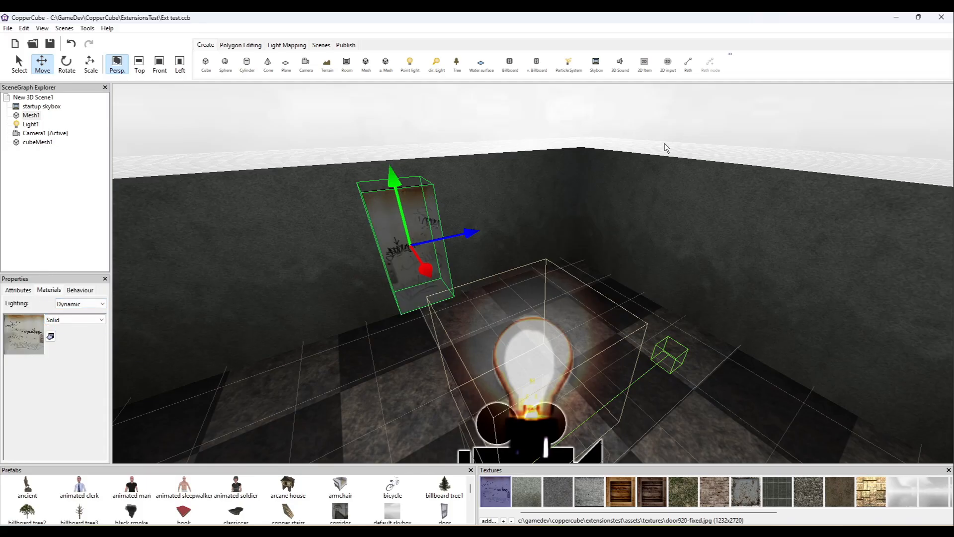
- Examine the door and the room's lighting from several angles
left_click(621, 242)
key("Left")
left_click_drag(623, 248, 310, 264)
left_click(309, 265)
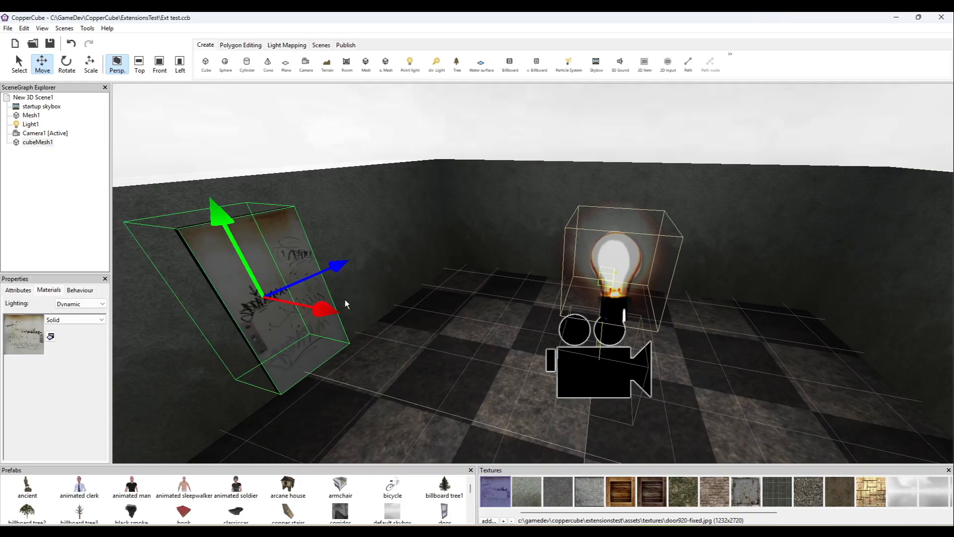
left_click_drag(345, 299, 380, 309)
left_click_drag(580, 259, 675, 205)
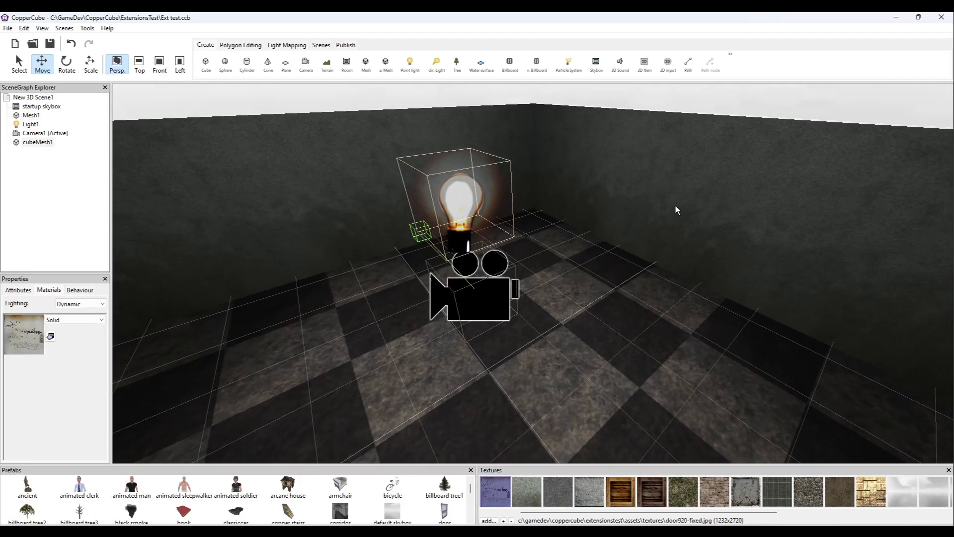
left_click_drag(619, 231, 321, 296)
key("Left")
left_click_drag(300, 347, 385, 291)
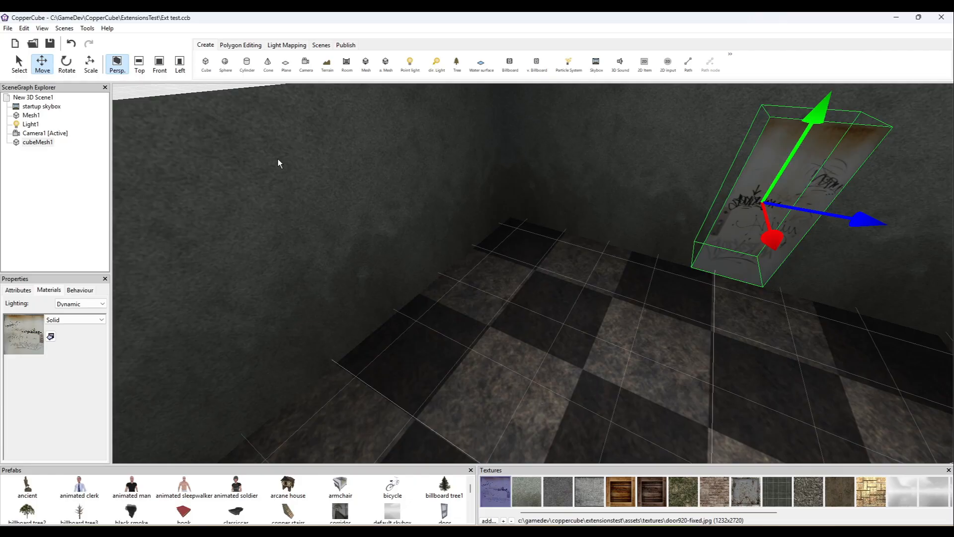
- Add a cube of size 10.0 to the room and give it the crate_wood.jpg texture with Dynamic lighting
left_click(205, 62)
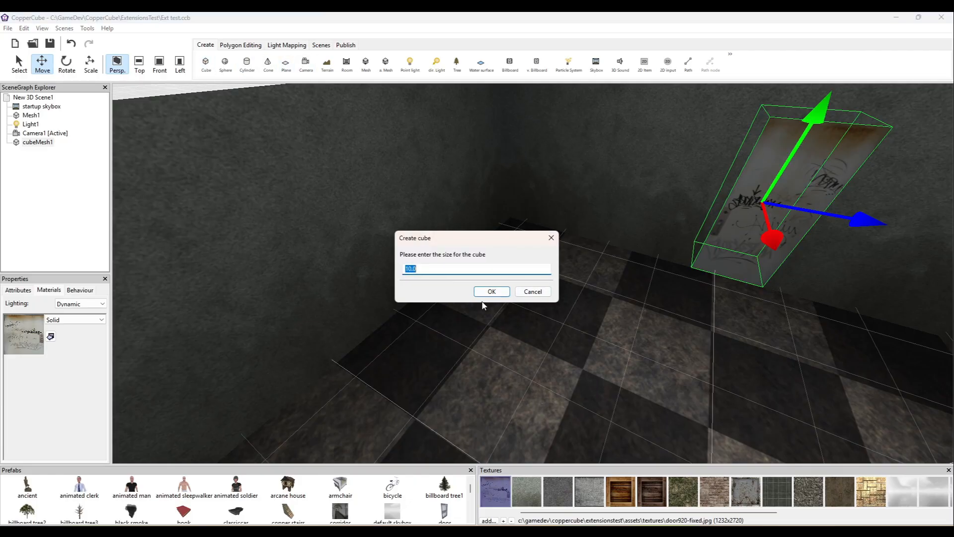
left_click(492, 292)
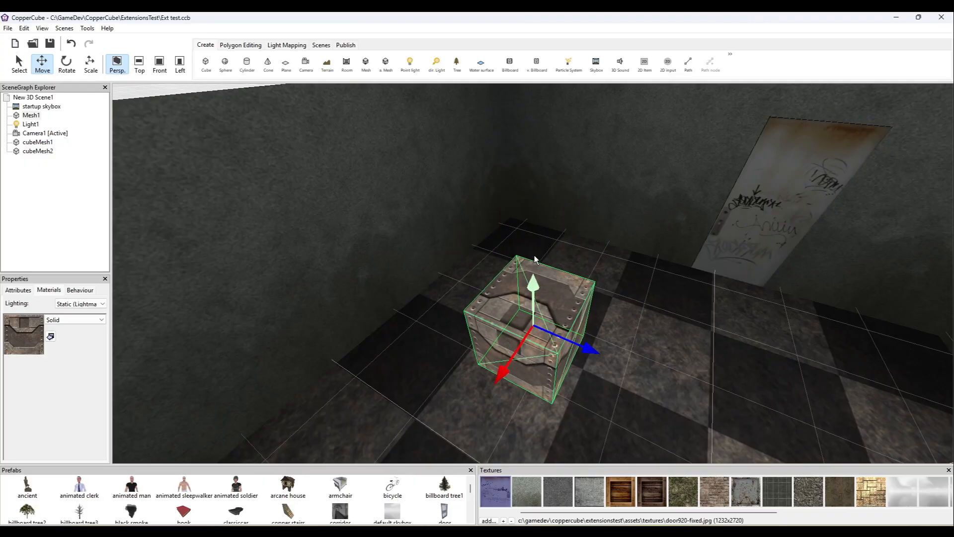
left_click(622, 502)
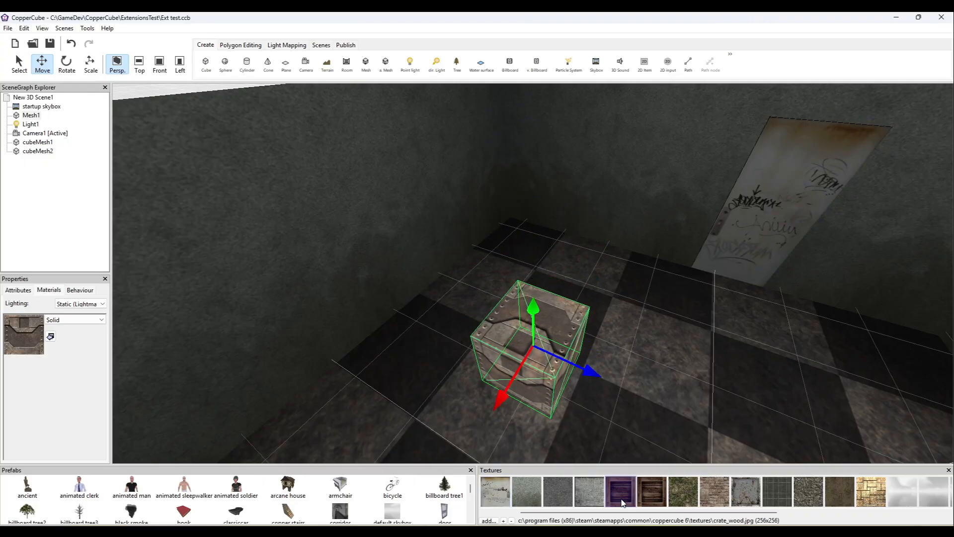
left_click(50, 336)
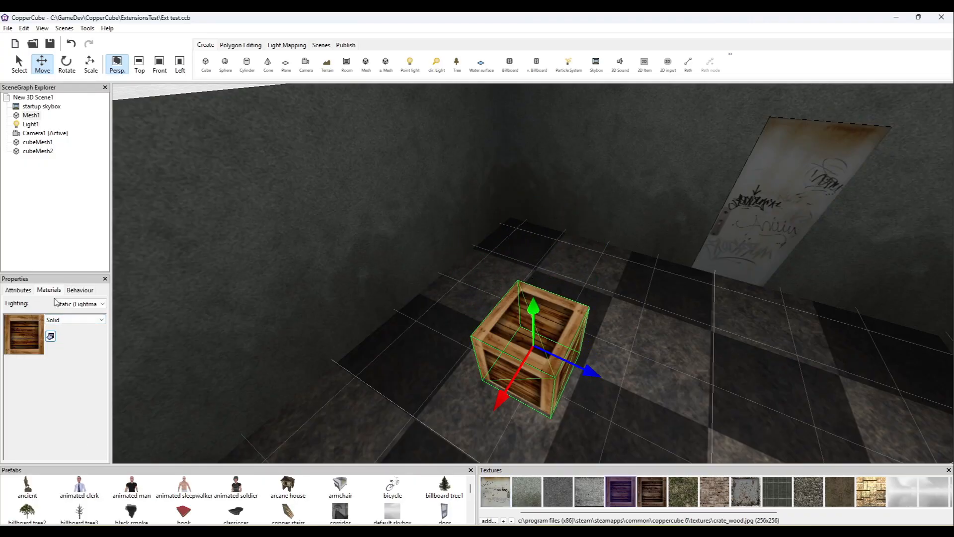
left_click(55, 302)
left_click(75, 319)
- Move the wooden crate beside the wall and rotate it to -16 degrees about the vertical axis
left_click_drag(584, 367, 378, 357)
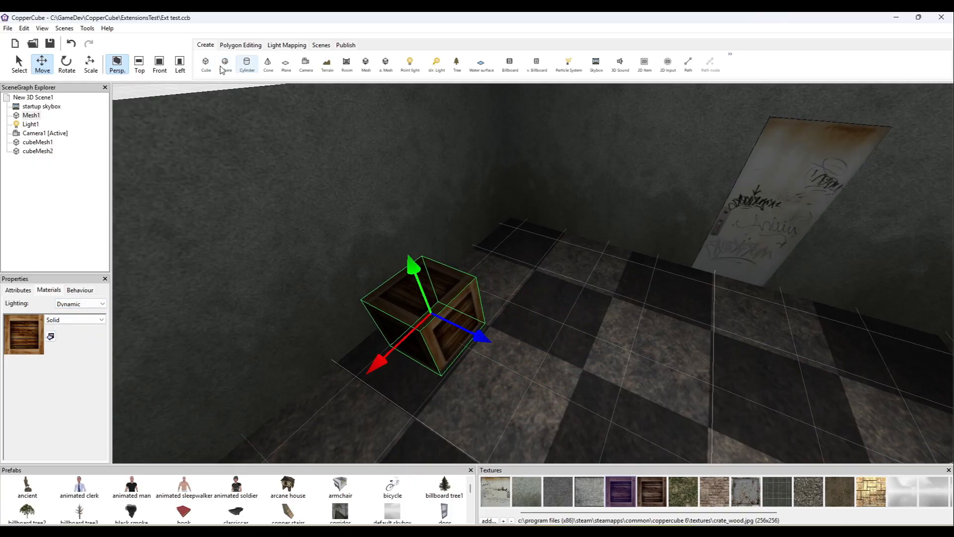
left_click(67, 64)
left_click_drag(420, 266, 482, 289)
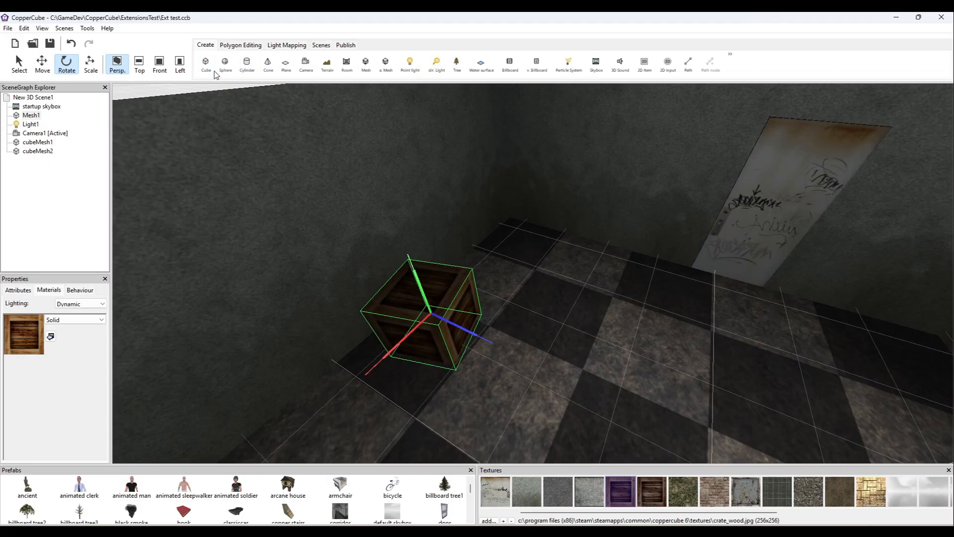
- Import the key mesh from the project's assets folder into the scene
left_click(366, 63)
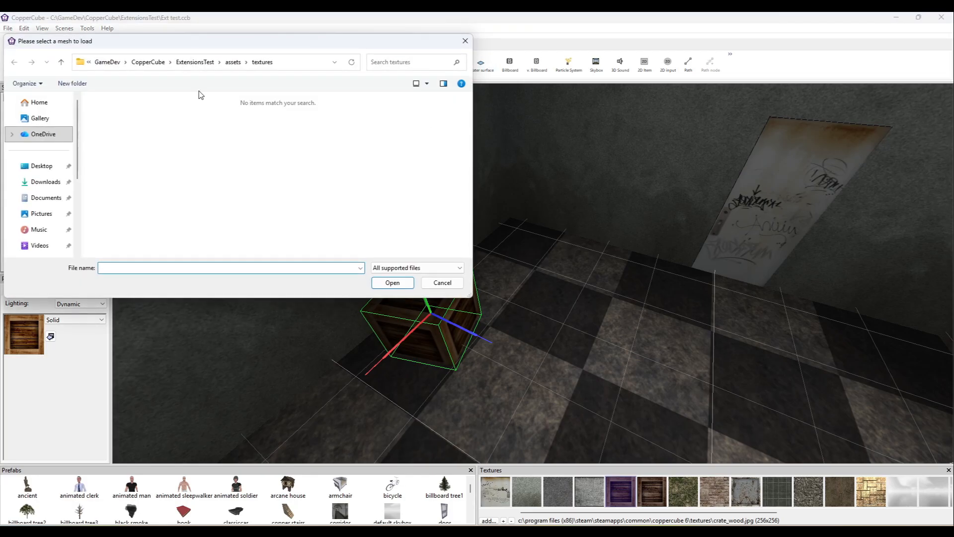
left_click(233, 62)
double_click(132, 128)
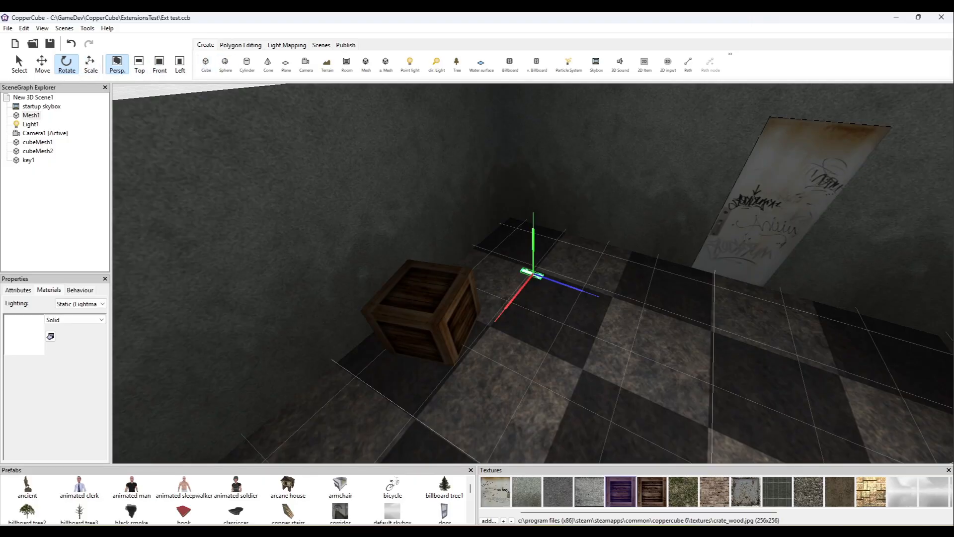
- Import Key_3_150.png as a texture, apply it to the key, and set the key's lighting to Dynamic
left_click(489, 520)
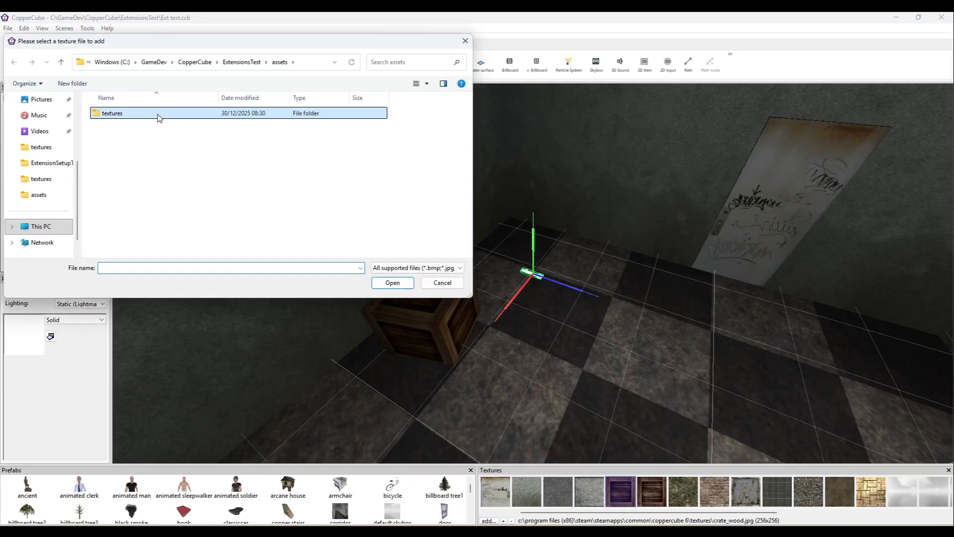
double_click(159, 115)
double_click(321, 127)
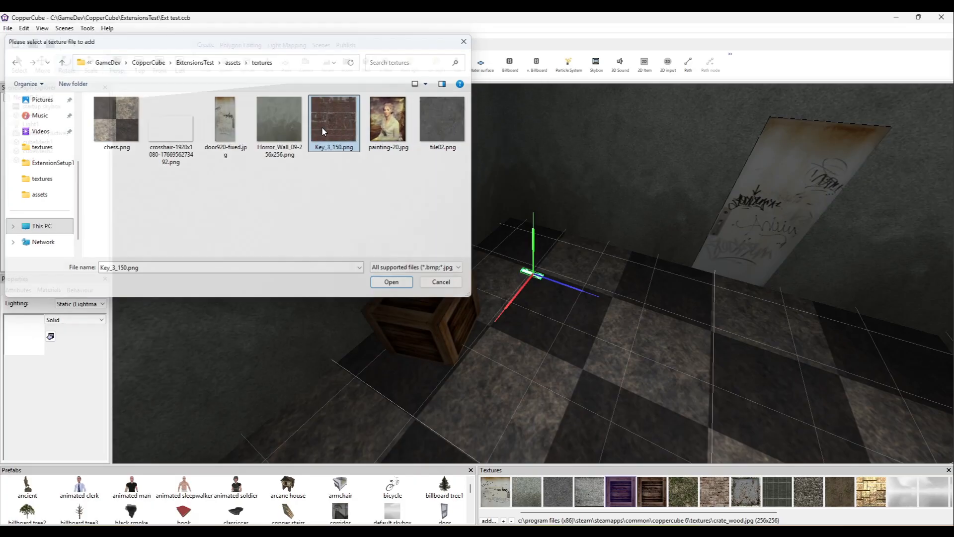
left_click(50, 336)
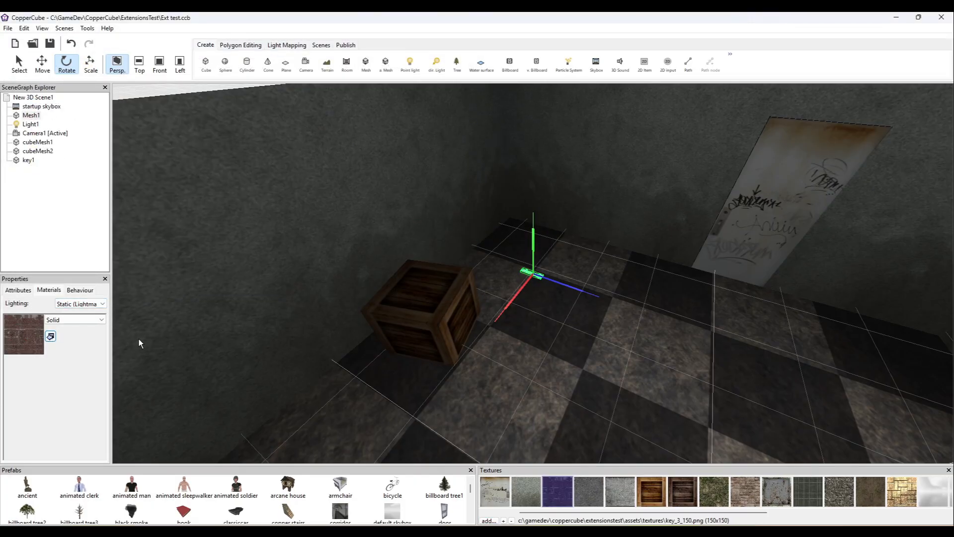
left_click(79, 304)
left_click(75, 321)
- Try to place the key on top of the wooden crate by moving it along its axes
left_click_drag(571, 259, 359, 145)
left_click(42, 64)
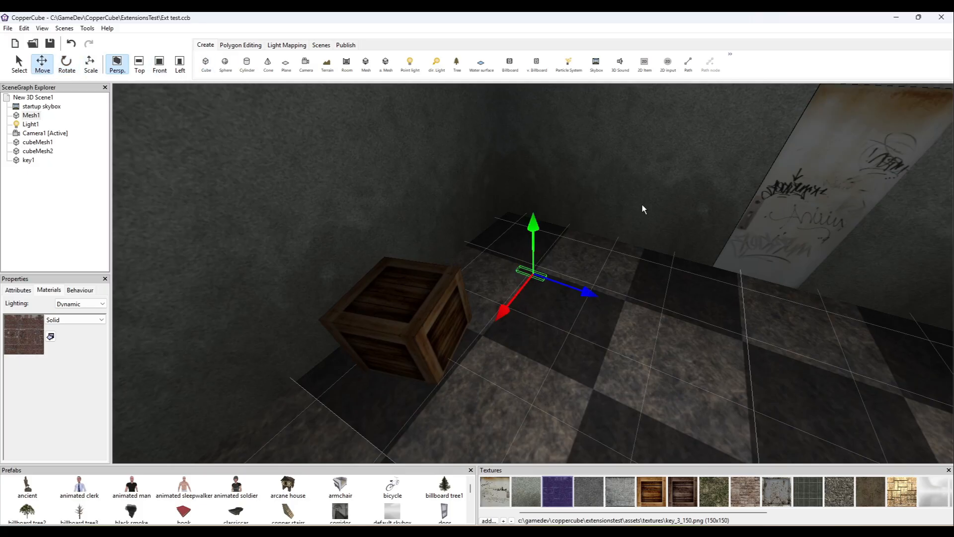
left_click_drag(532, 252, 535, 198)
left_click_drag(501, 236, 386, 325)
scroll(480, 296, "up", 3)
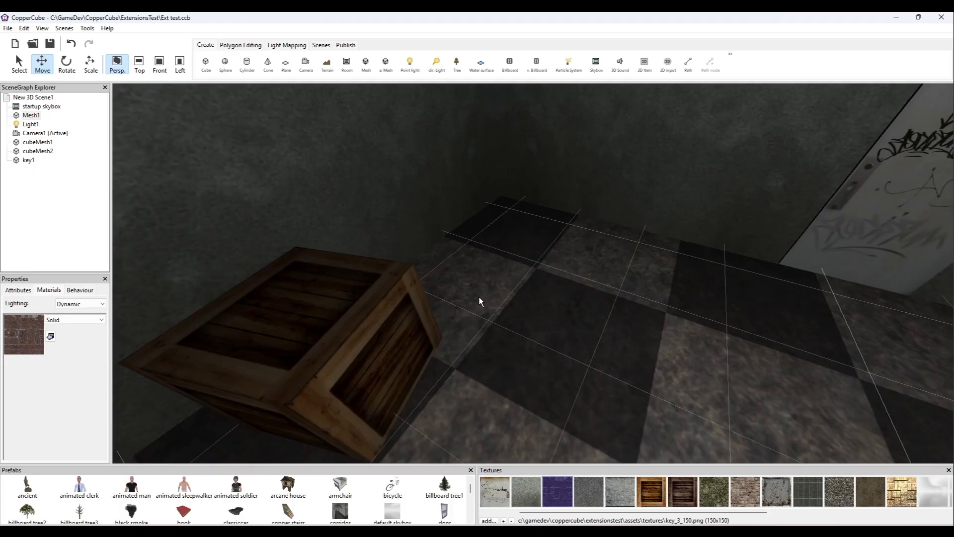
scroll(452, 299, "down", 1)
left_click_drag(138, 366, 234, 355)
left_click_drag(378, 197, 453, 391)
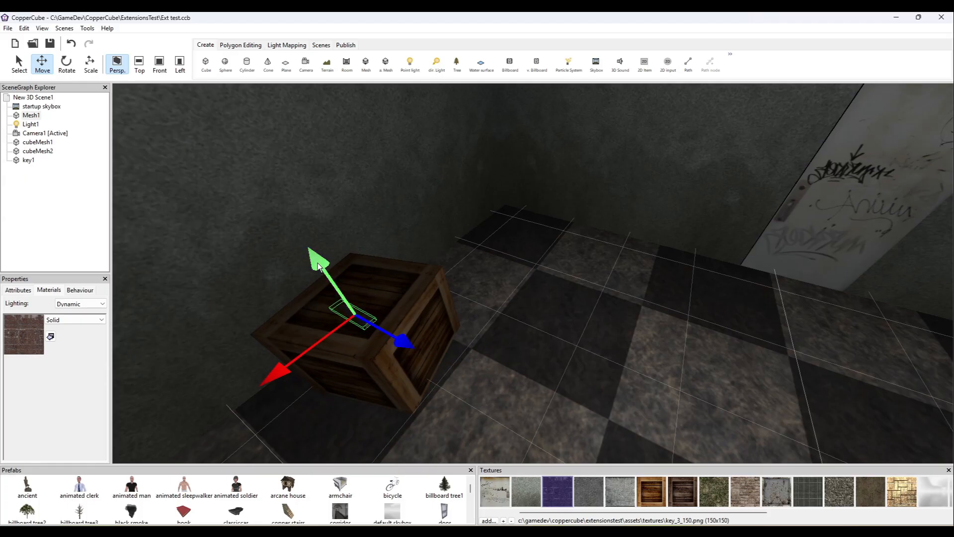
left_click_drag(318, 264, 330, 315)
scroll(422, 382, "down", 2)
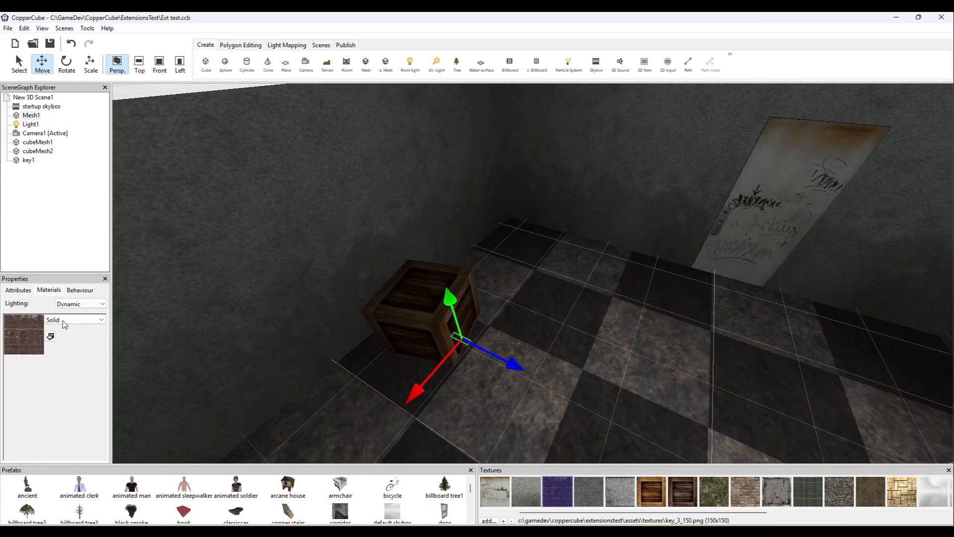
- Set the key's position to match the wooden crate's position
left_click(34, 142)
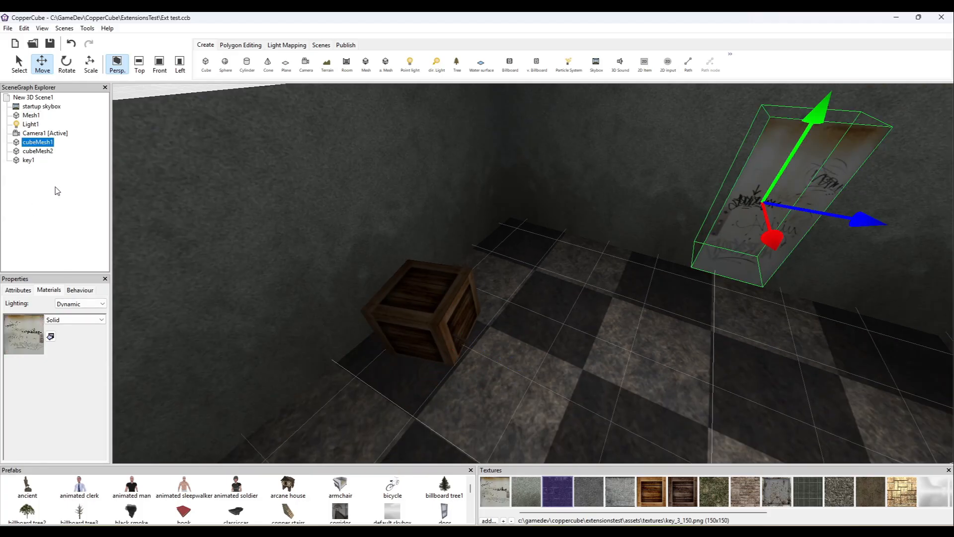
left_click(48, 151)
left_click(18, 290)
left_click(85, 318)
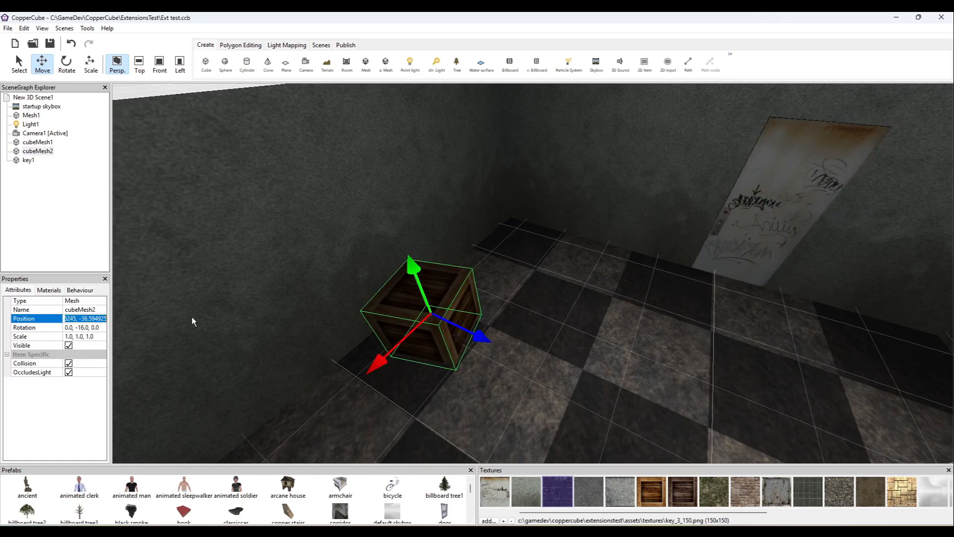
left_click(19, 161)
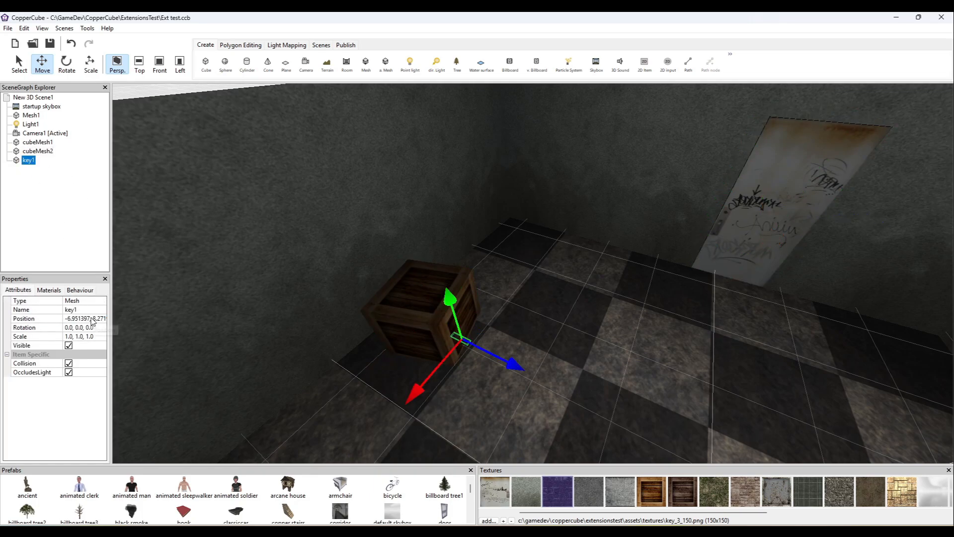
- Raise the key onto the wooden crate's lid, to a height of about 8.3, and shift it along its Z axis
left_click_drag(422, 290, 413, 268)
scroll(431, 297, "up", 3)
scroll(398, 298, "down", 3)
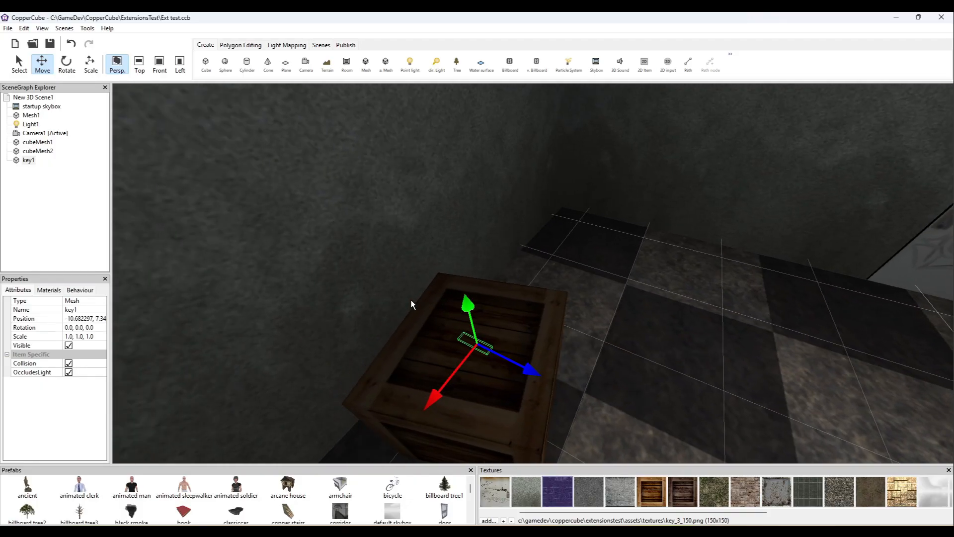
scroll(490, 335, "up", 2)
scroll(489, 335, "down", 1)
mouse_move(427, 350)
left_mouse_down()
mouse_move(453, 409)
mouse_move(460, 380)
mouse_move(435, 348)
left_mouse_up()
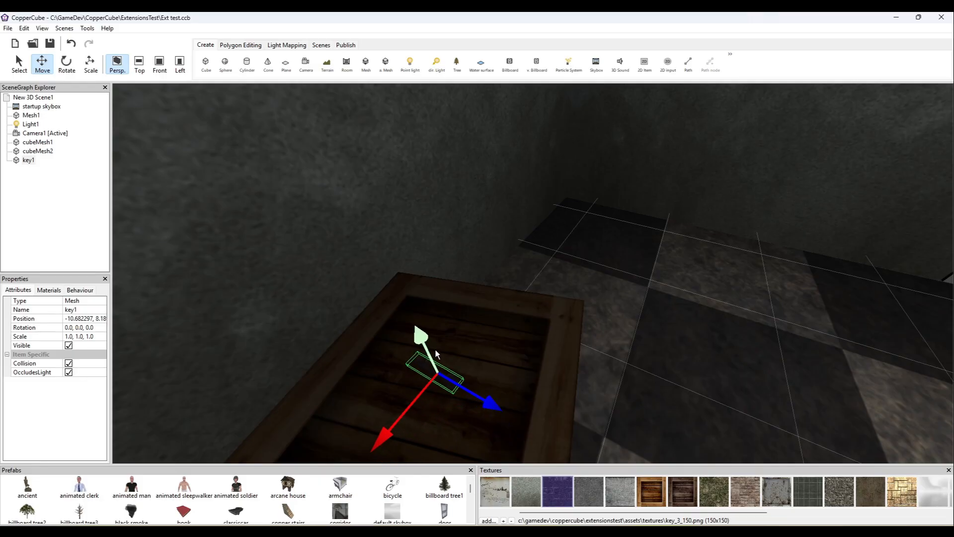
left_click_drag(491, 400, 535, 426)
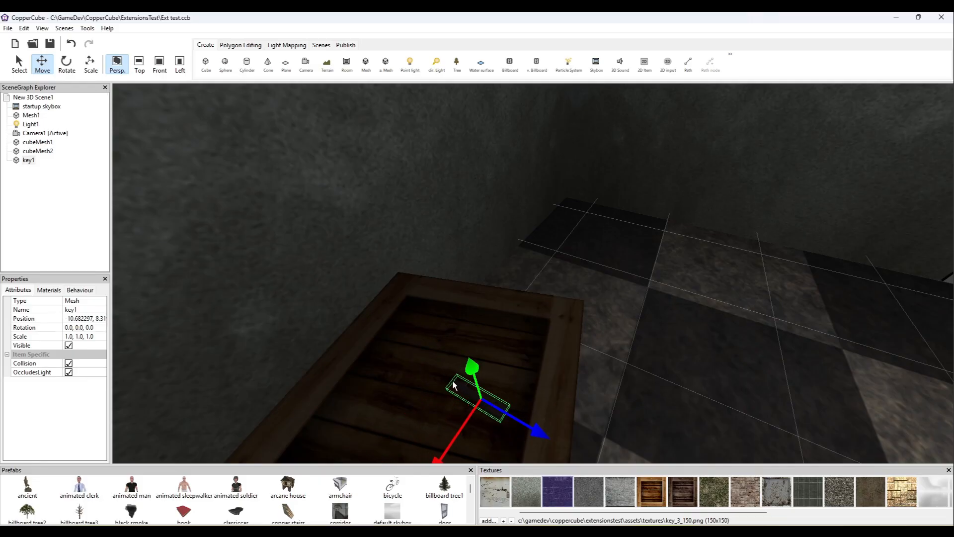
- Rotate the key -20 degrees about its vertical axis on the crate, then deselect it
left_click(66, 63)
left_click_drag(470, 366, 481, 362)
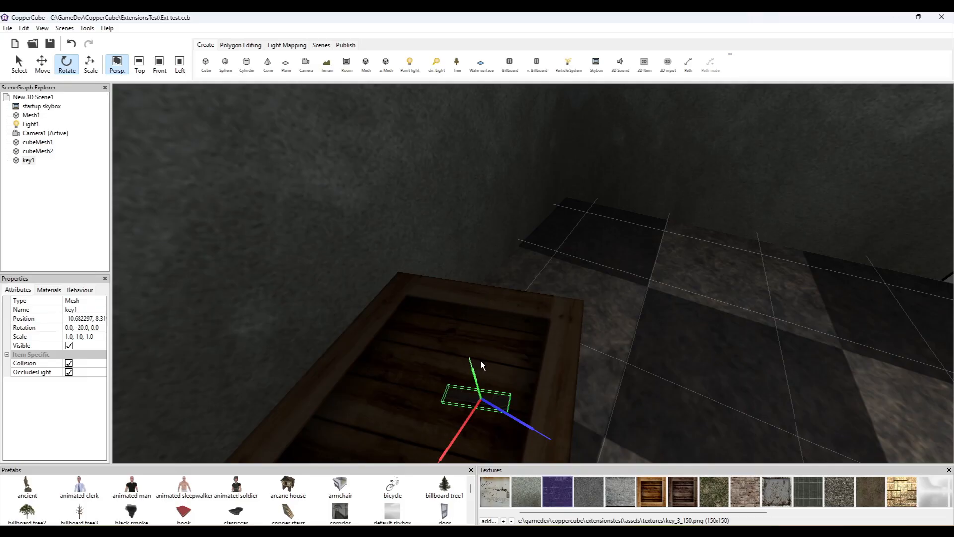
left_click(654, 317)
- Test-run the scene and walk around the crate to examine how the key looks on top, then end the test
scroll(664, 349, "down", 3)
key("F5")
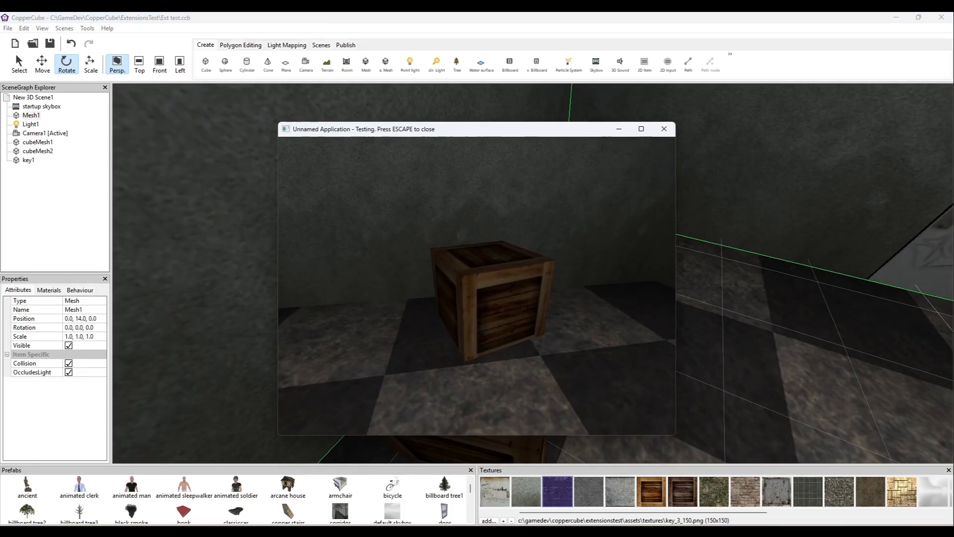
key("w")
key("d")
key("d")
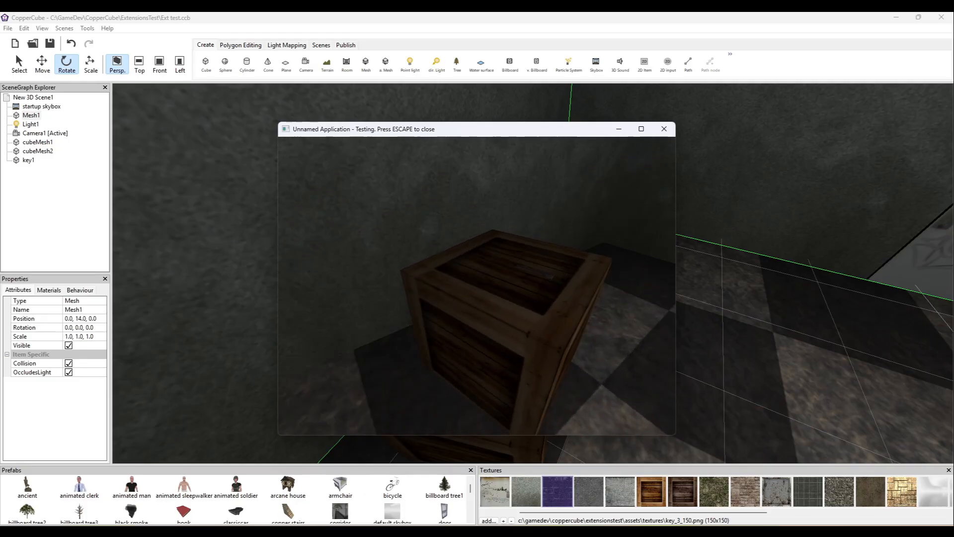
key("w")
key("a")
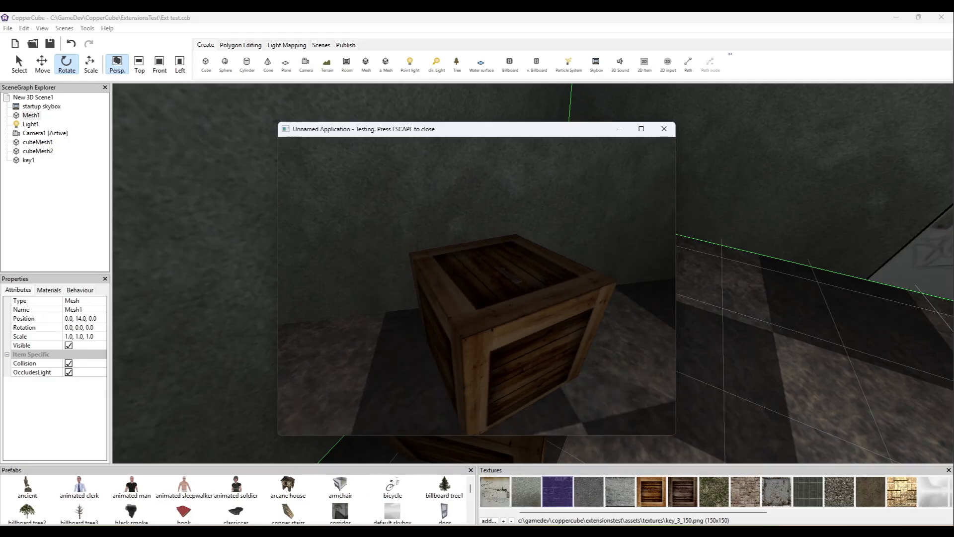
key("d")
key("a")
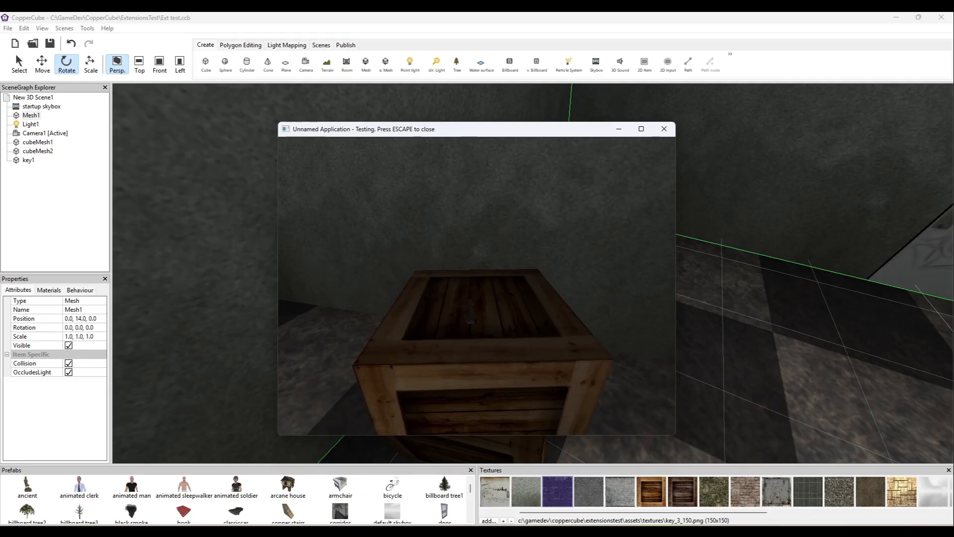
key("d")
key("a")
key("d")
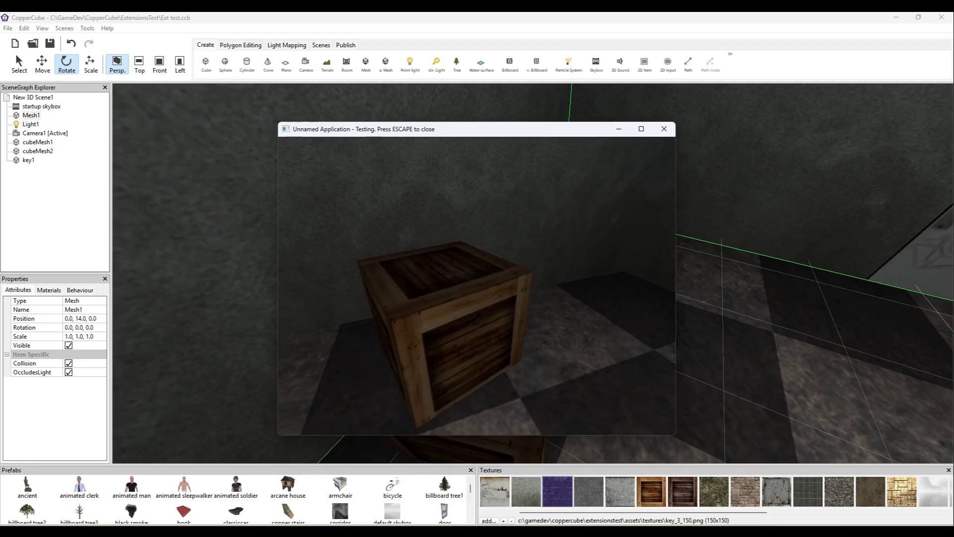
key("Escape")
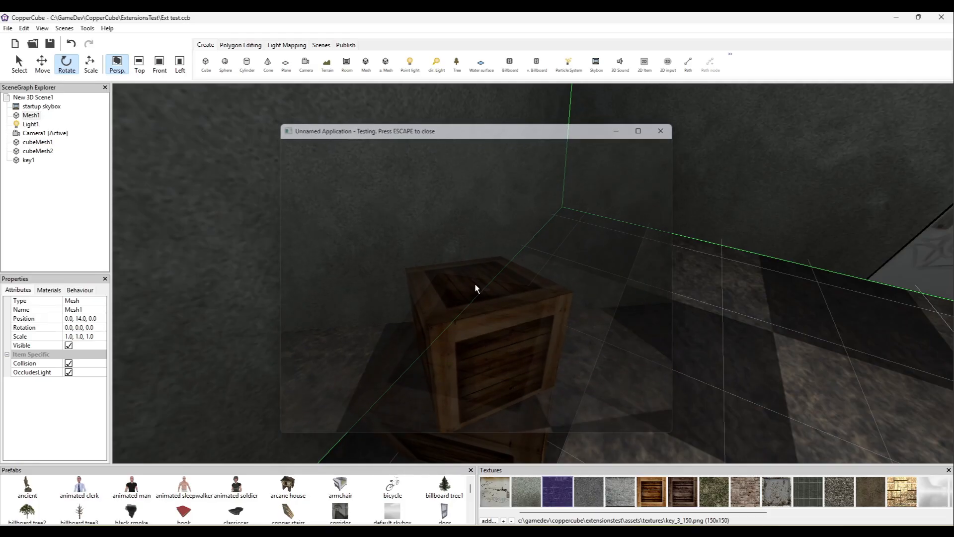
left_click(502, 343)
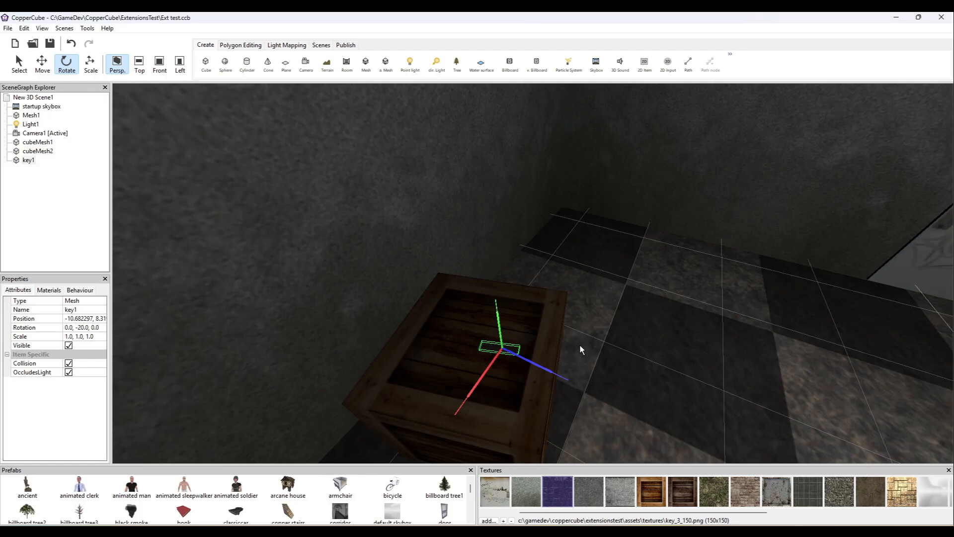
right_click_drag(625, 300, 614, 291)
scroll(613, 292, "down", 3)
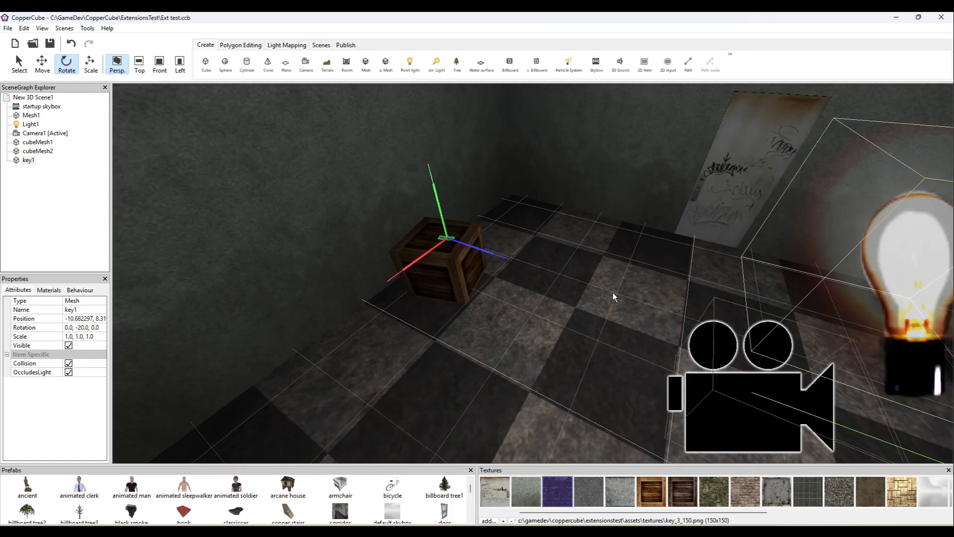
- Add a "Before first drawing do something" behaviour to the scene's root node, New 3D Scene1
left_click(36, 98)
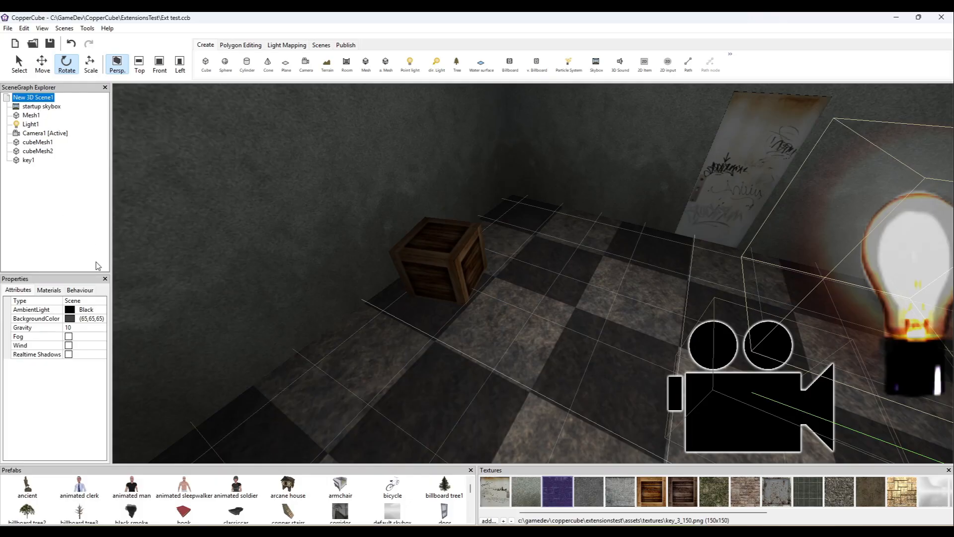
left_click(80, 290)
left_click(8, 302)
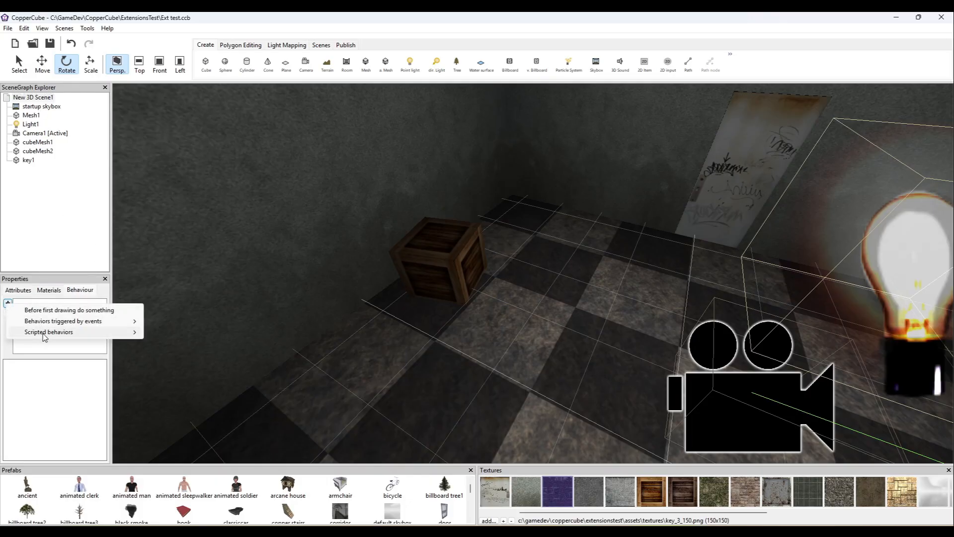
mouse_move(45, 337)
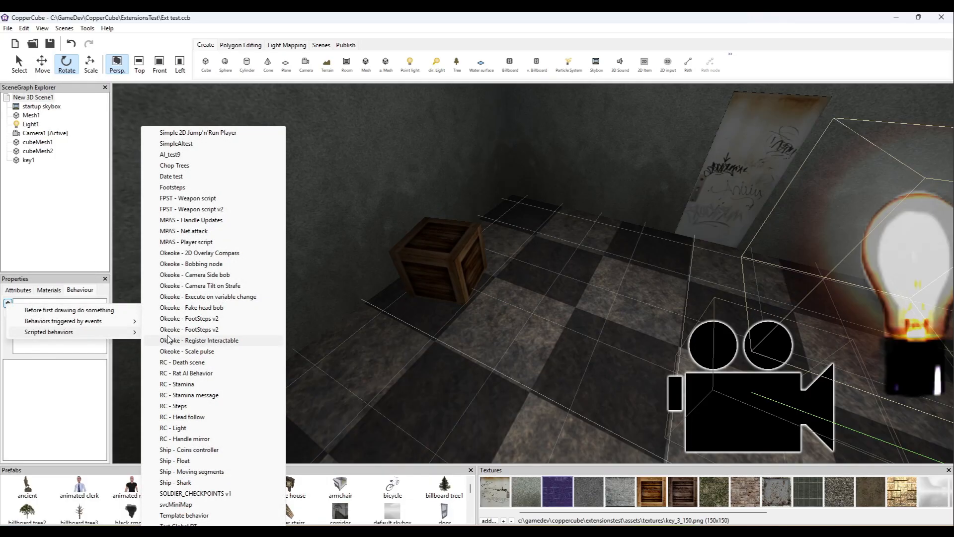
left_click(64, 310)
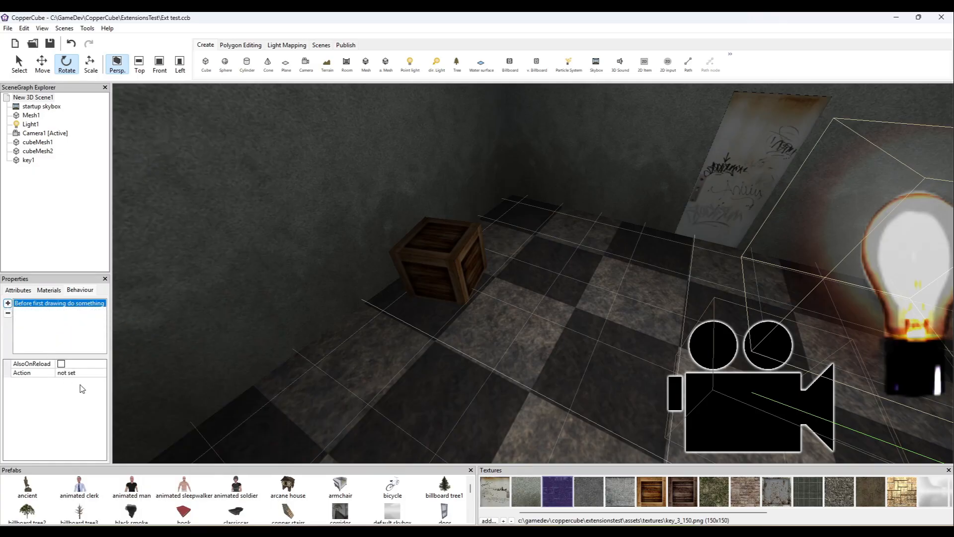
- Assign the scripted action "Okeoke - Register Interactables Manager" to the scene's before-first-drawing behaviour
left_click(74, 373)
left_click(101, 373)
left_click(14, 365)
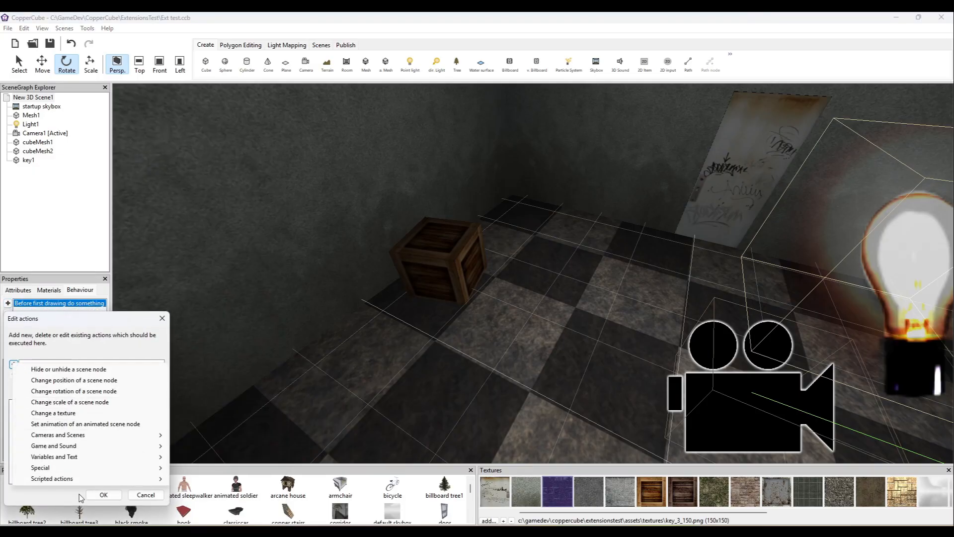
mouse_move(88, 478)
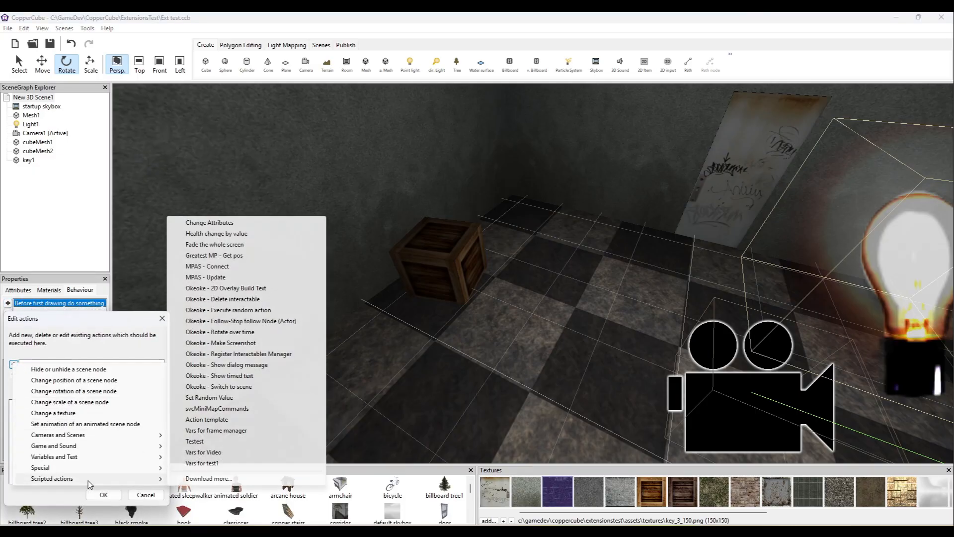
left_click(239, 354)
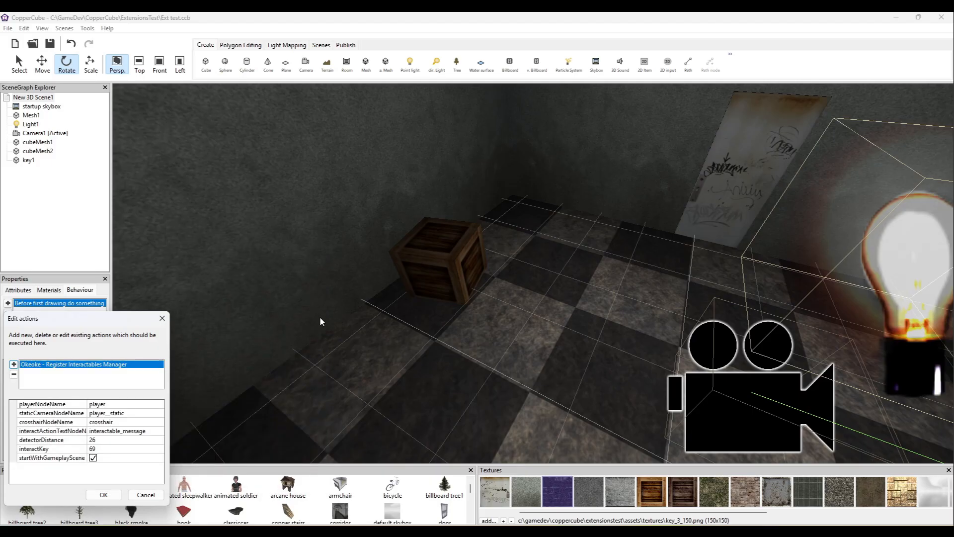
- Review the Interactables Manager's node names, detector distance, interact key and gameplay-scene option, and accept the action with its default settings
left_click(114, 405)
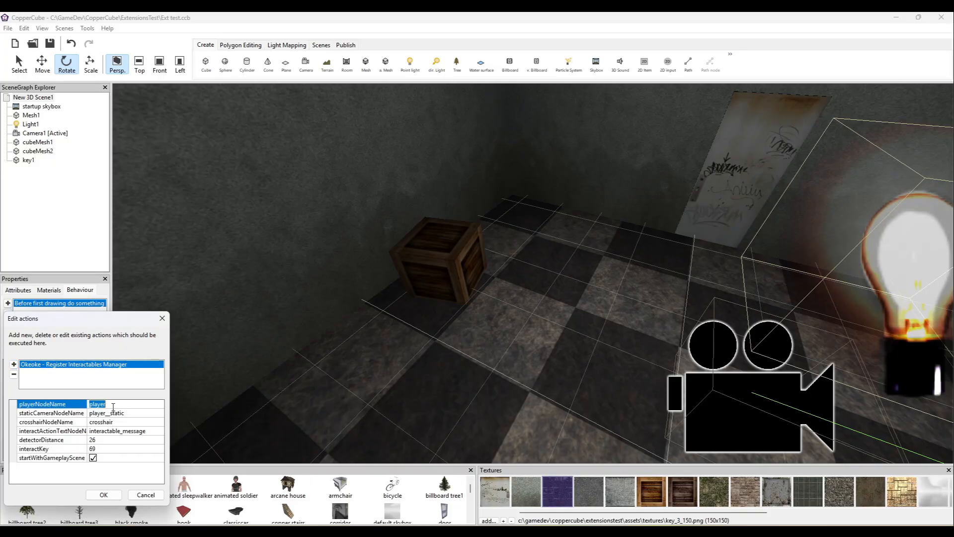
left_click(61, 413)
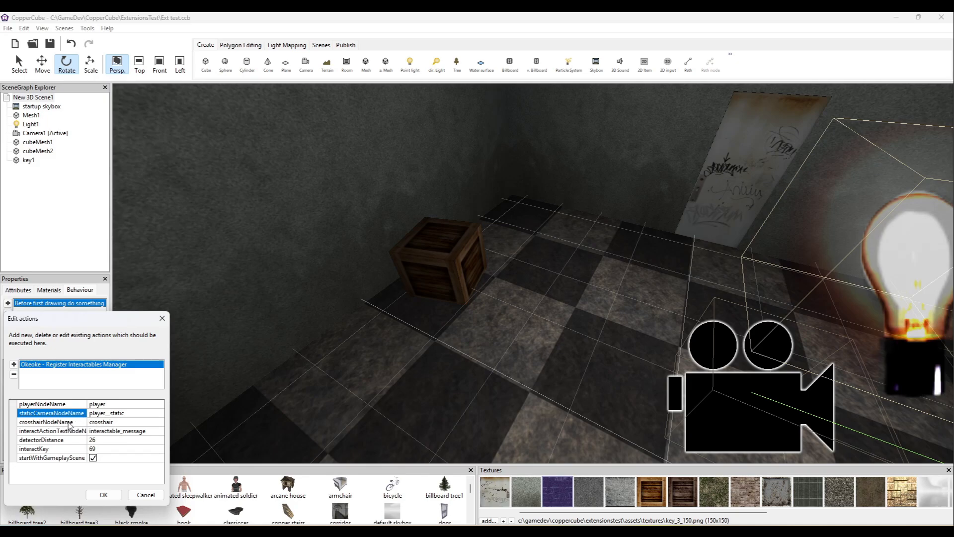
left_click(67, 422)
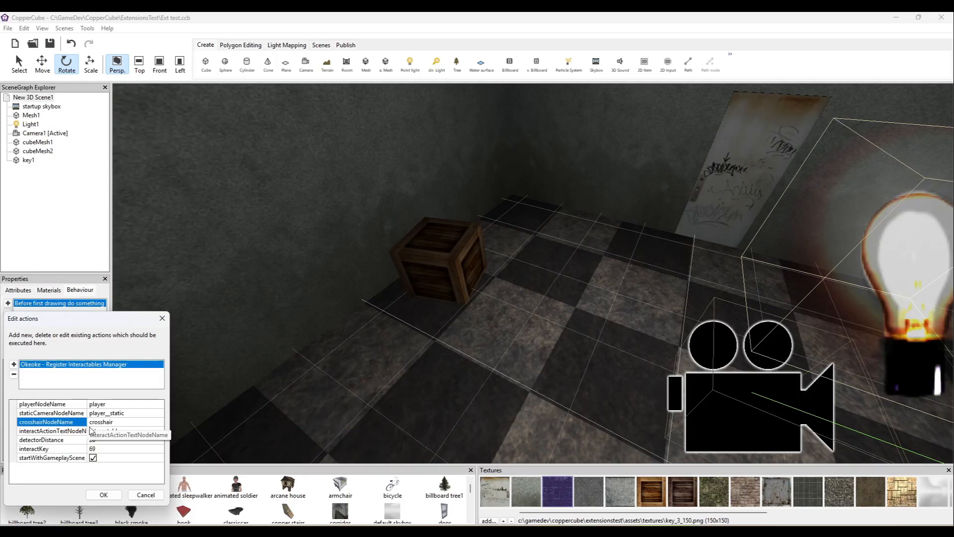
left_click(72, 432)
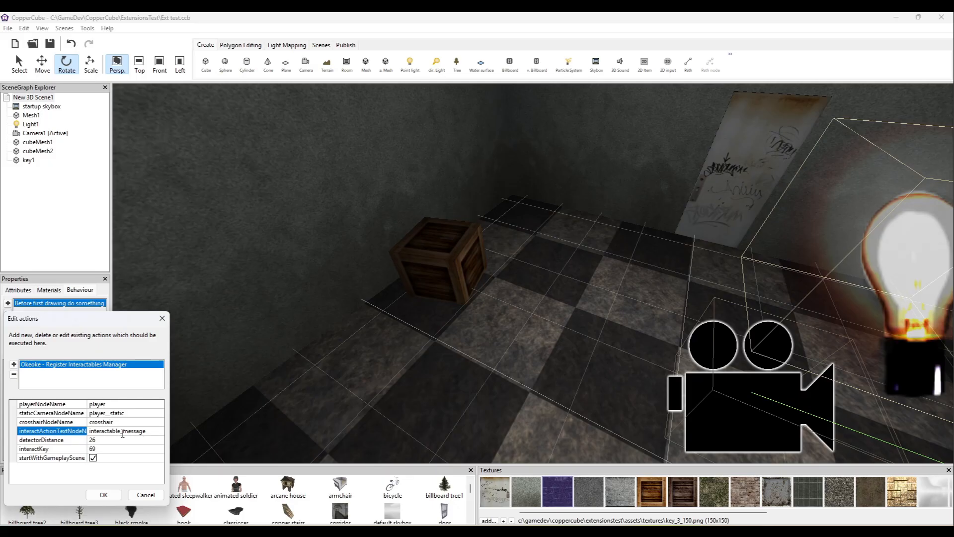
left_click(72, 441)
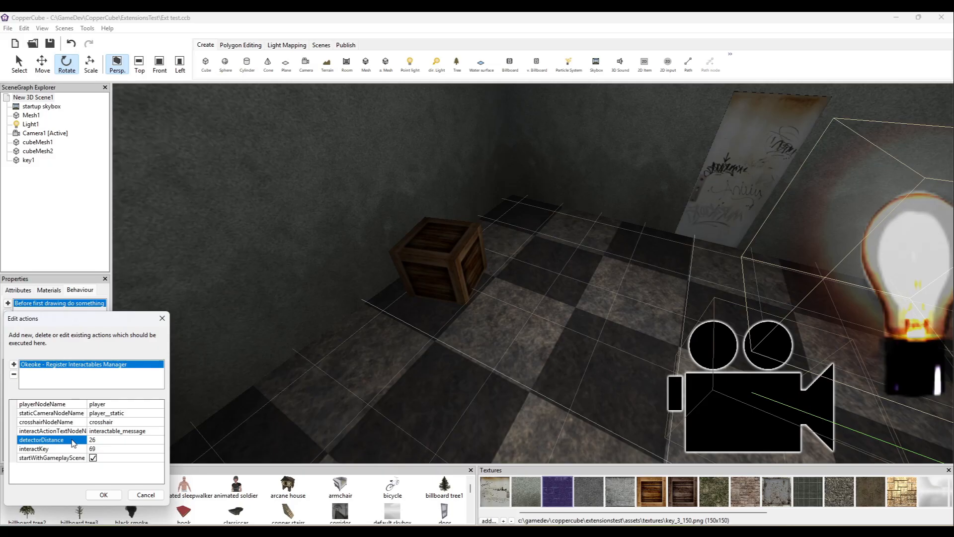
left_click(74, 449)
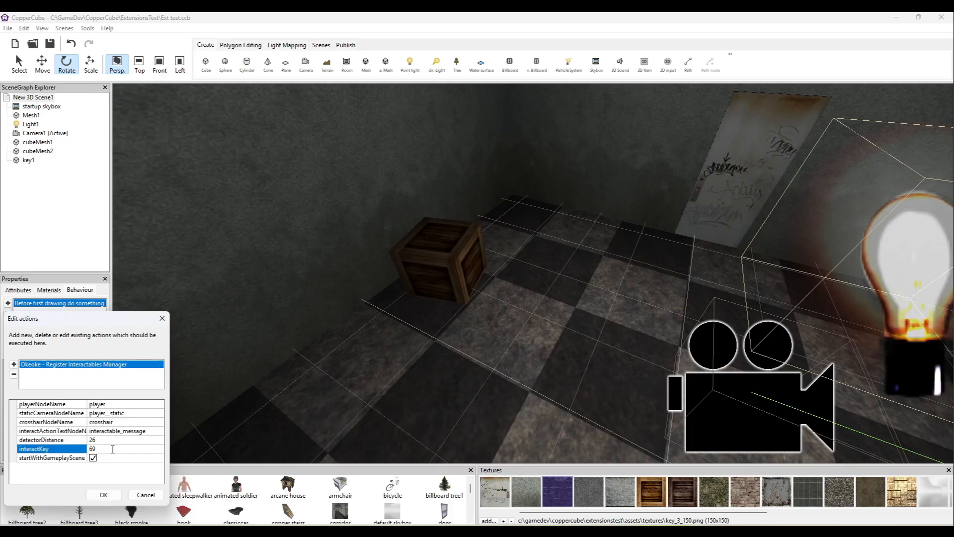
left_click(79, 458)
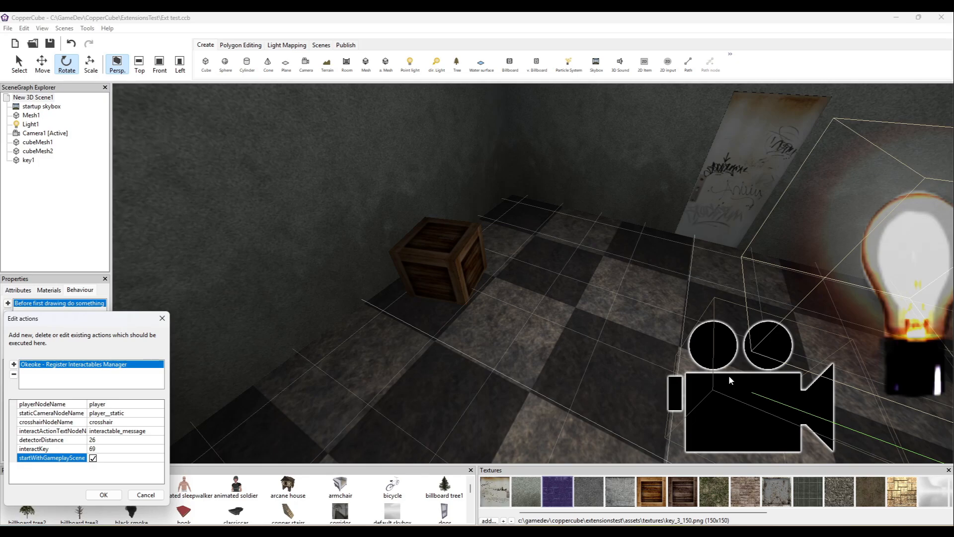
left_click(93, 459)
left_click(93, 459)
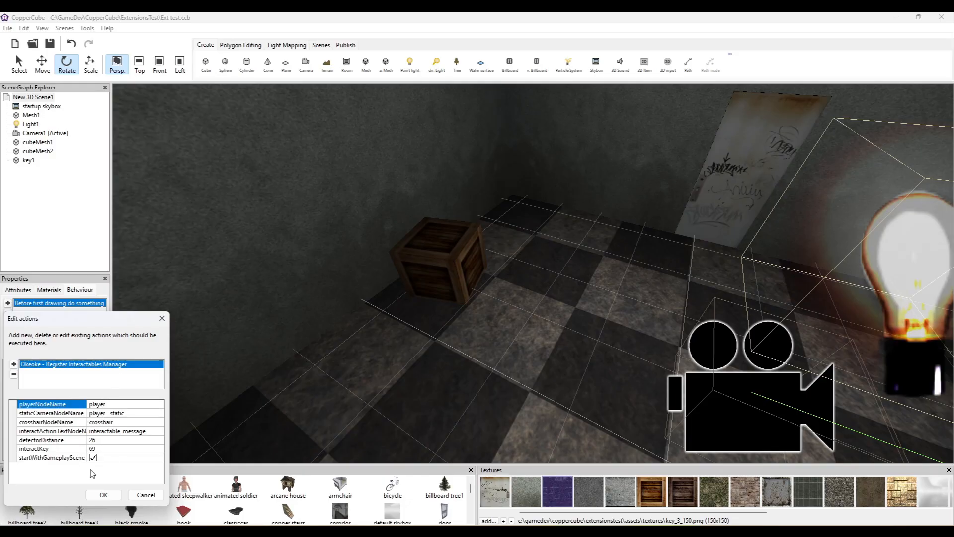
left_click(117, 494)
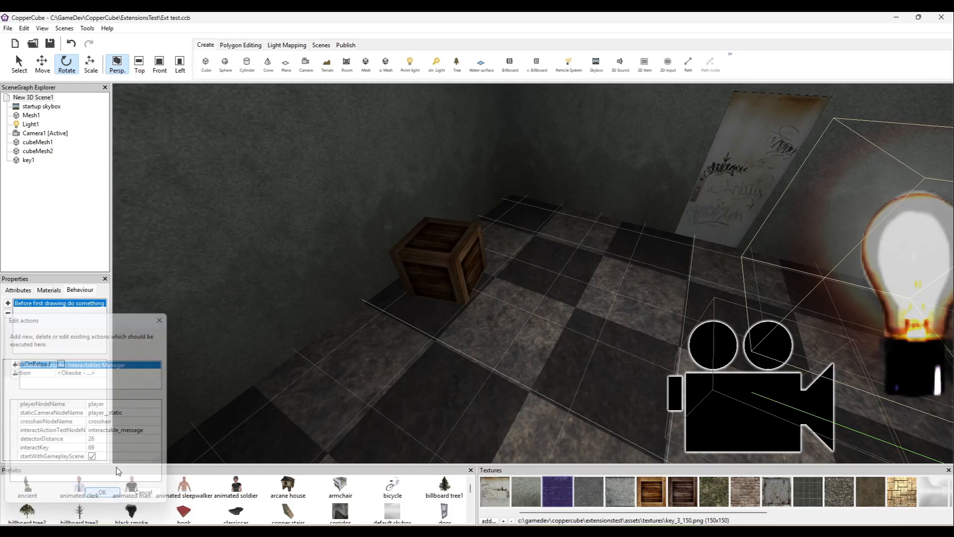
- Rename the active first-person camera, Camera1, to "player"
left_click(56, 133)
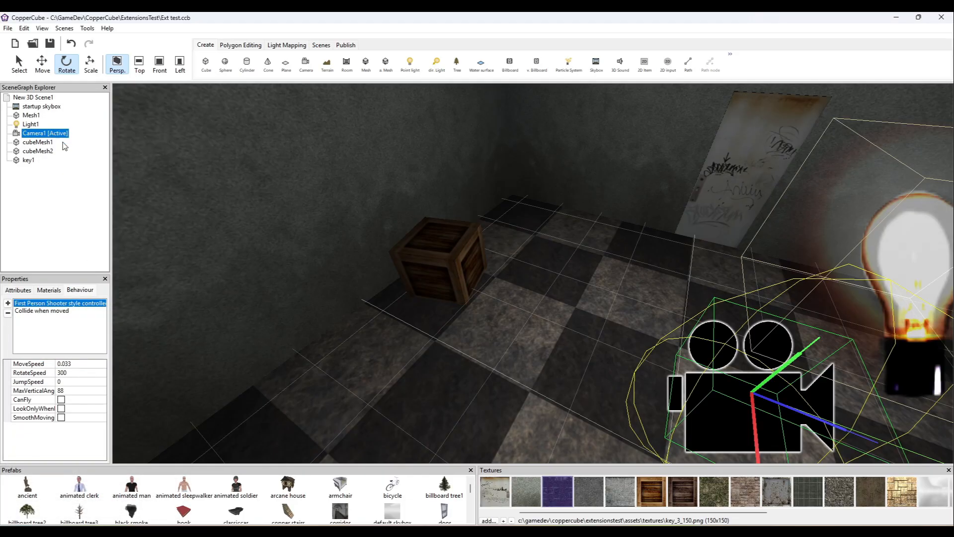
left_click(18, 290)
left_click(82, 310)
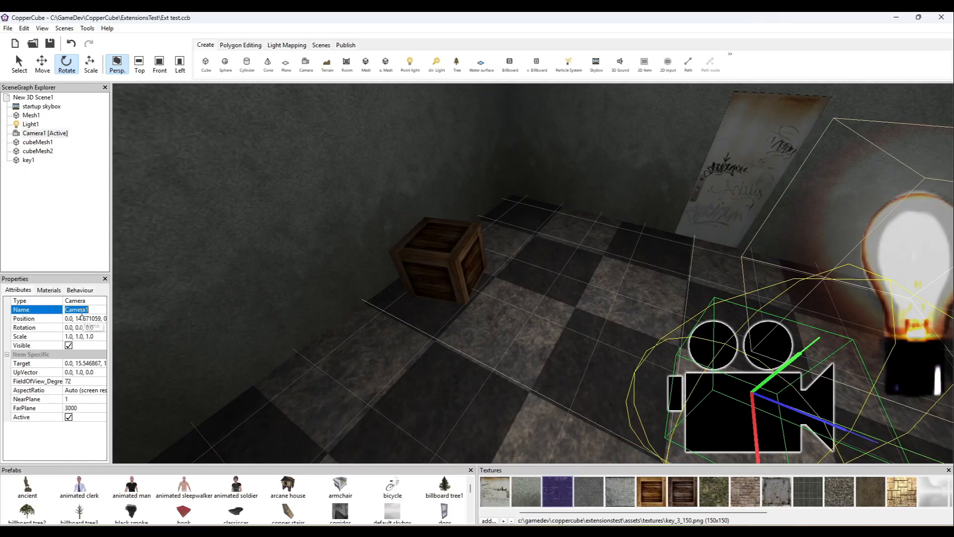
type("player")
key("Return")
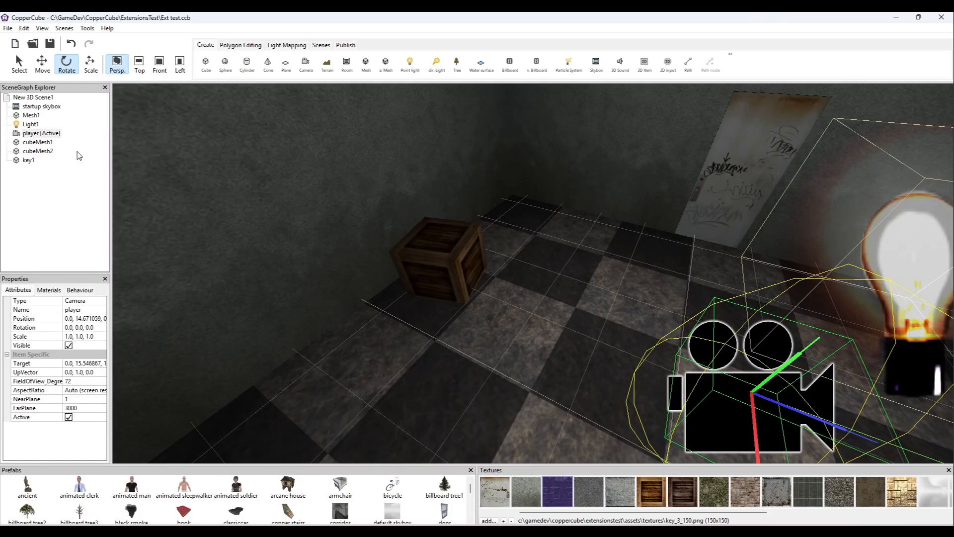
- Duplicate the player camera and name the copy "player__static"
left_click(54, 134)
key("ctrl+c")
key("ctrl+v")
left_click(34, 169)
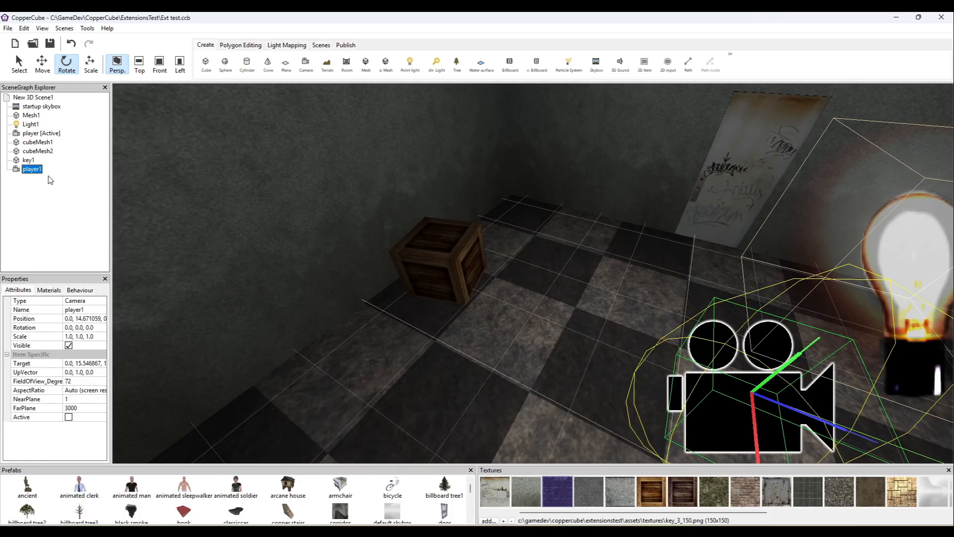
left_click(99, 309)
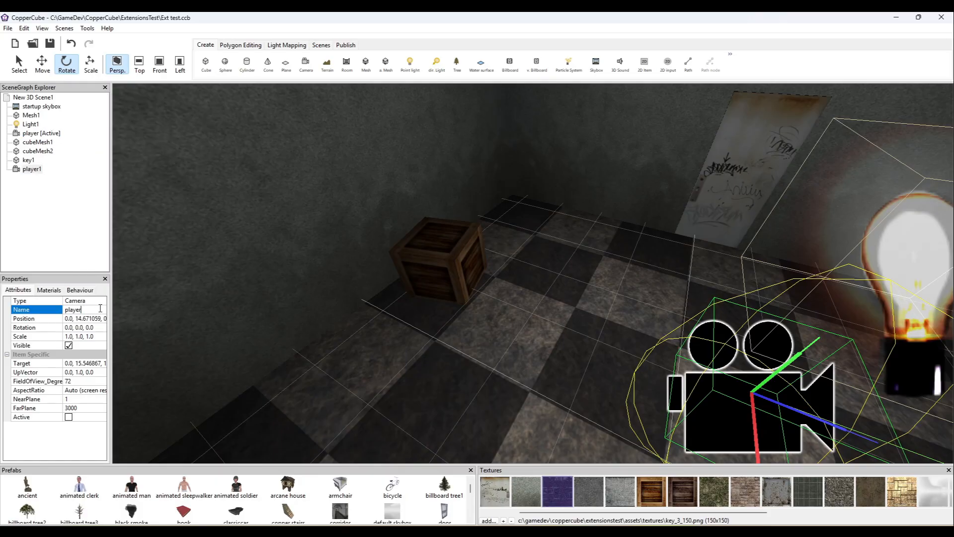
type("__static")
key("Return")
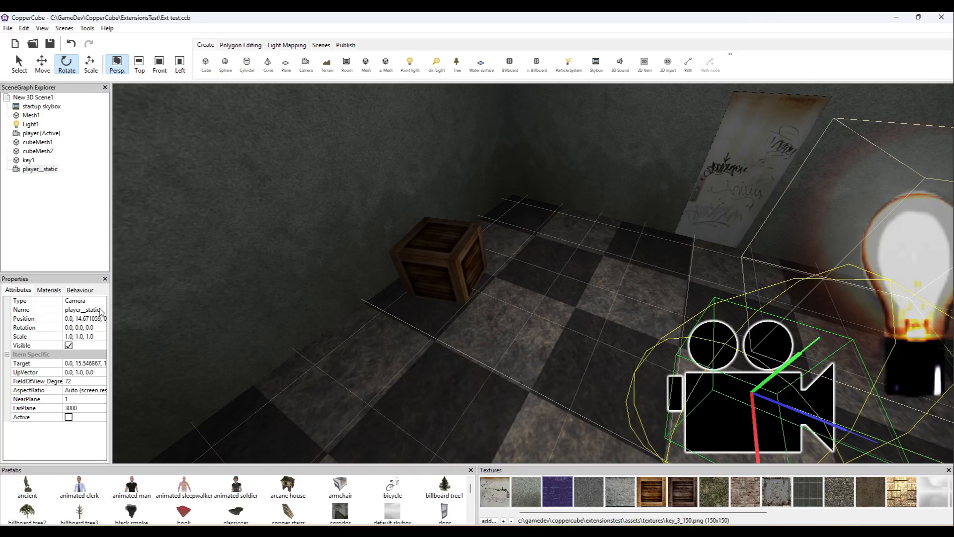
- Remove both behaviours, the First Person Shooter controller and Collide when moved, from the player__static camera
left_click(49, 289)
left_click(28, 294)
left_click(80, 290)
left_click(8, 313)
left_click(8, 313)
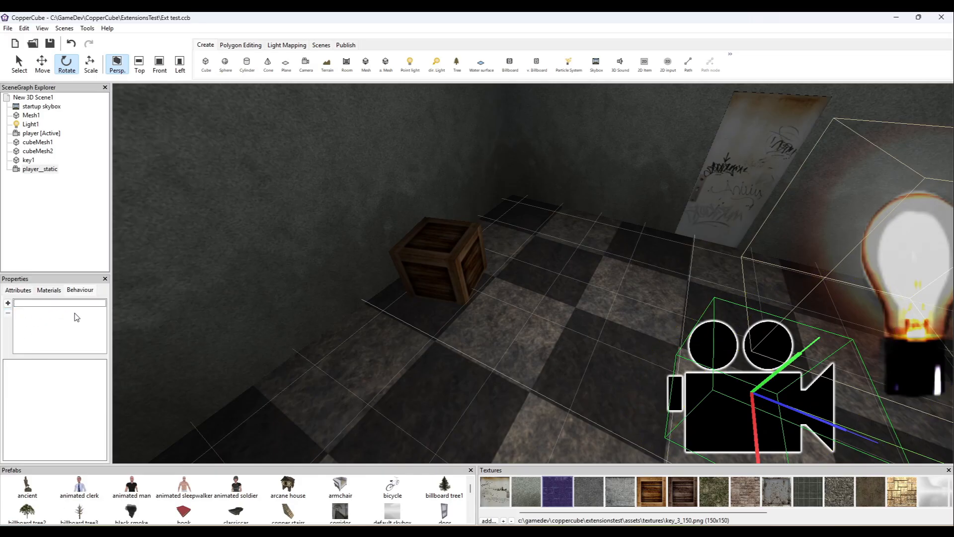
- Review the crosshair and interact-text node names expected by the scene's Register Interactables Manager action
left_click(20, 290)
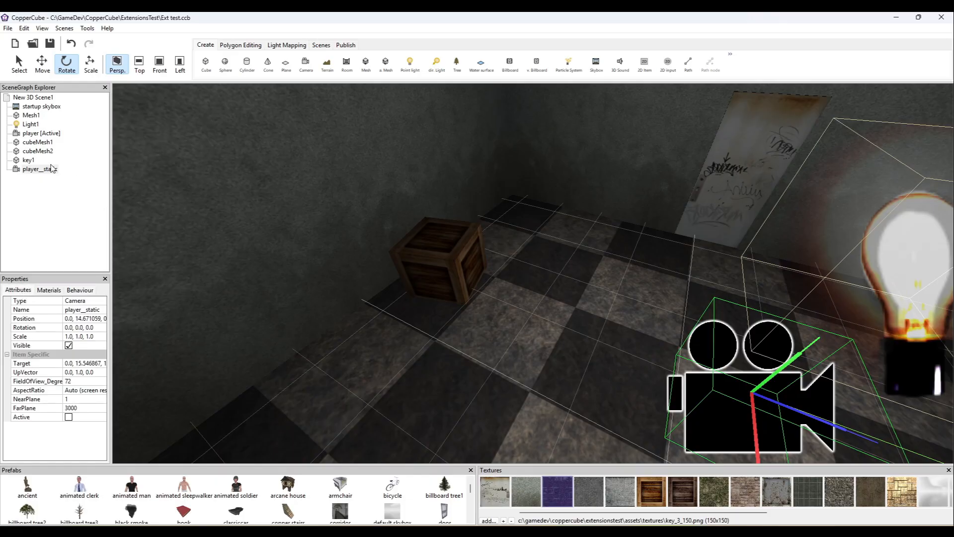
left_click(33, 106)
left_click(79, 290)
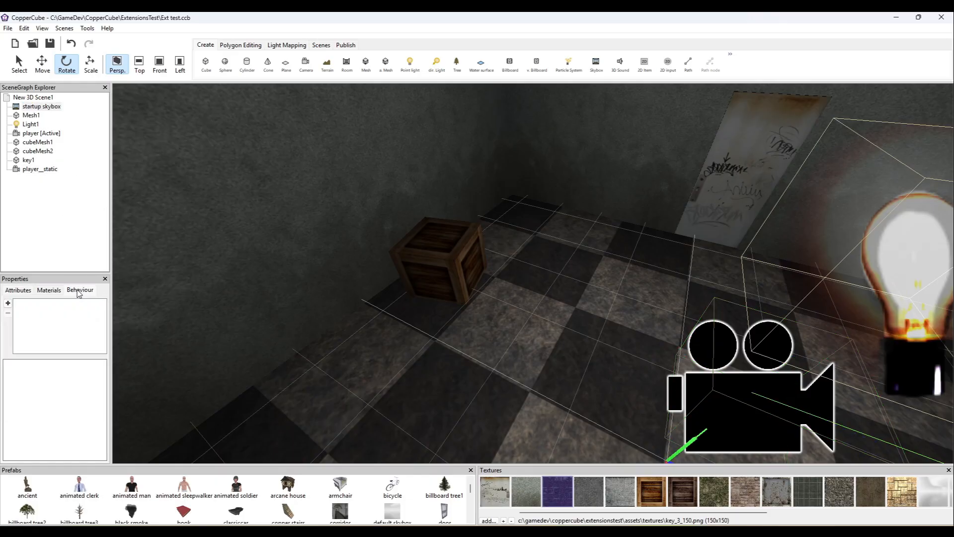
left_click(38, 97)
left_click(79, 303)
left_click(102, 373)
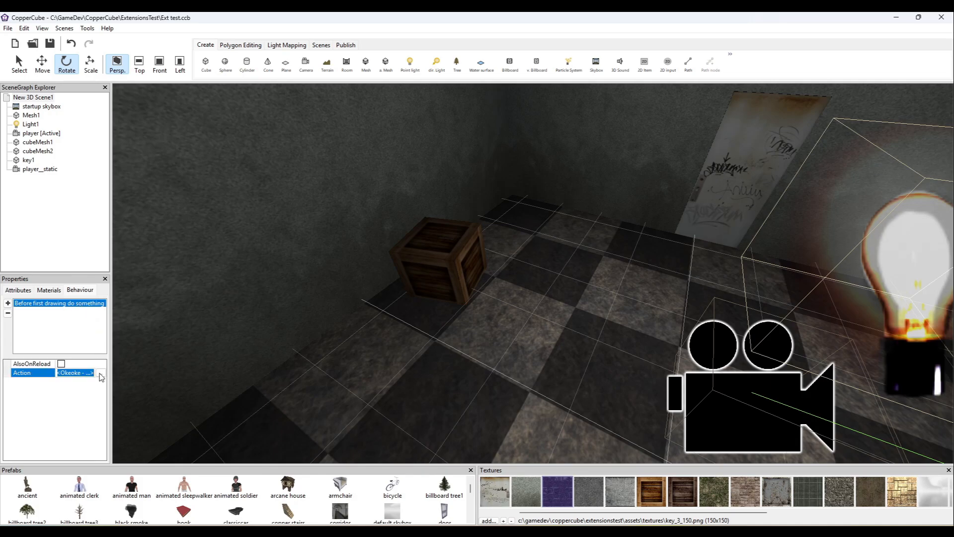
left_click(115, 422)
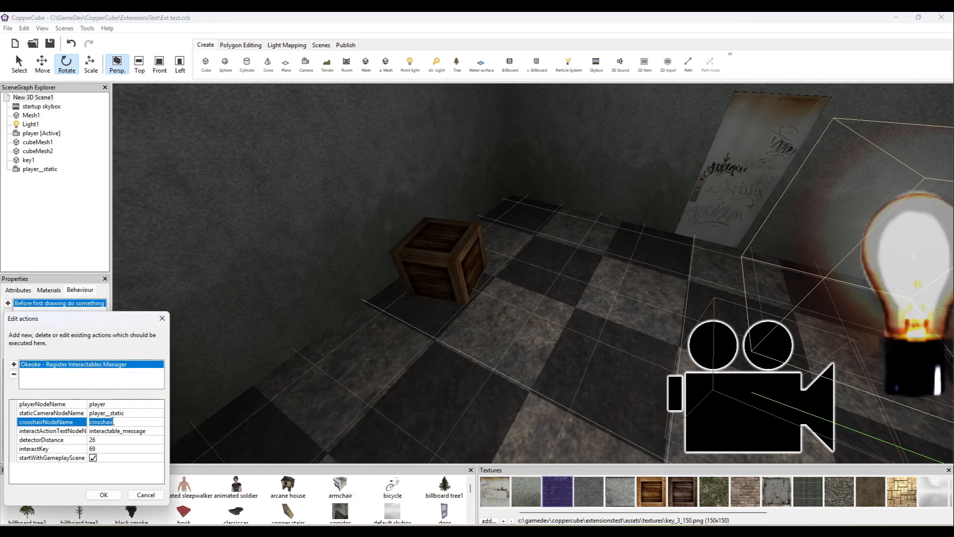
left_click(115, 430)
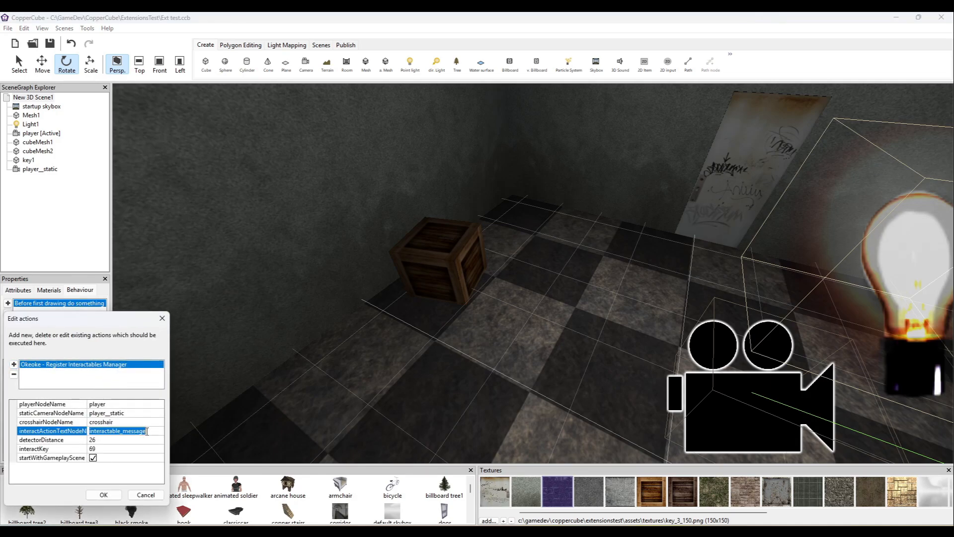
left_click(162, 319)
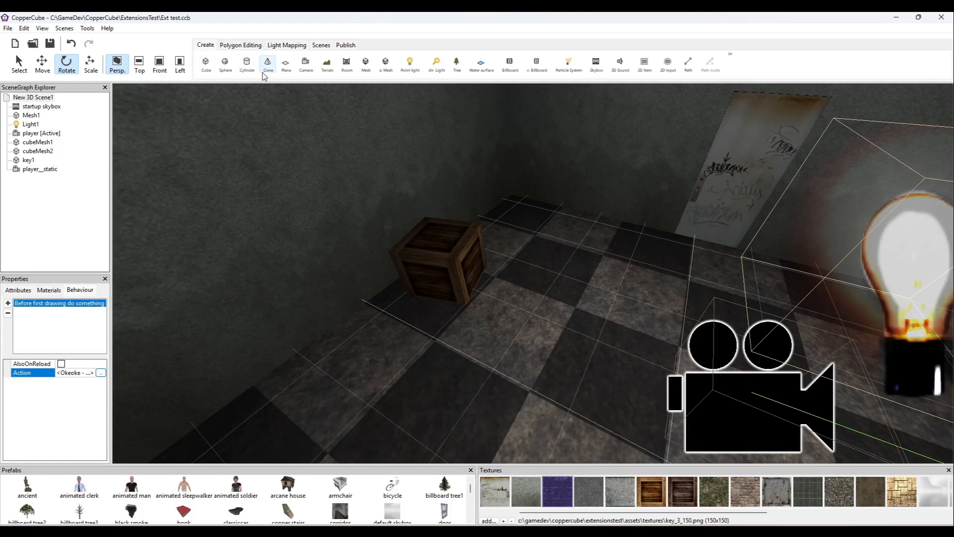
- Add a 2D overlay to the scene and place it inside a new folder named "HUD"
left_click(645, 64)
left_click(26, 289)
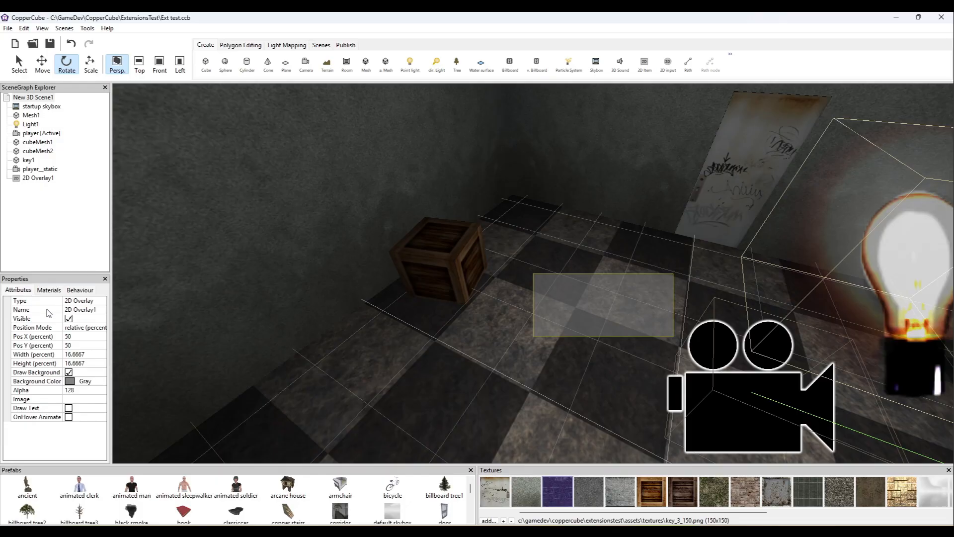
right_click(41, 99)
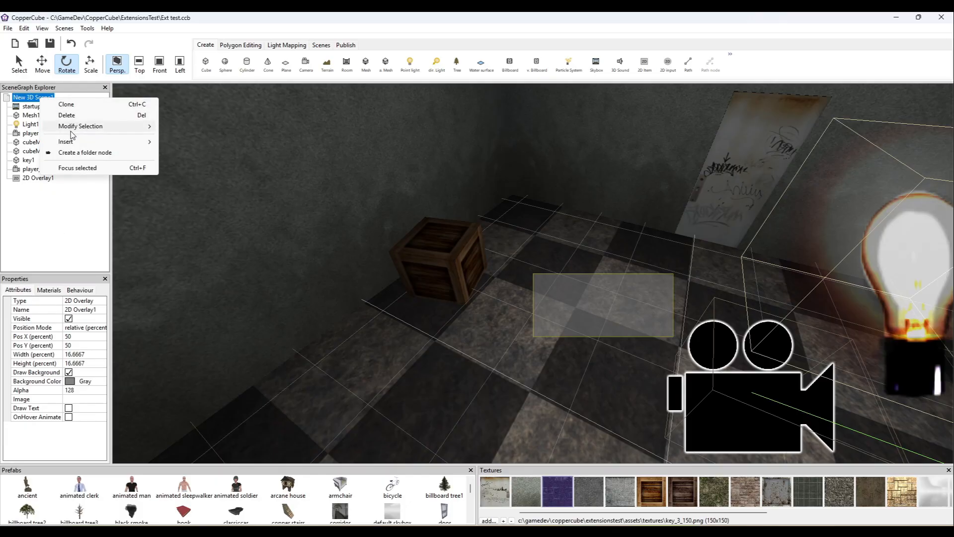
left_click(83, 152)
left_click(31, 187)
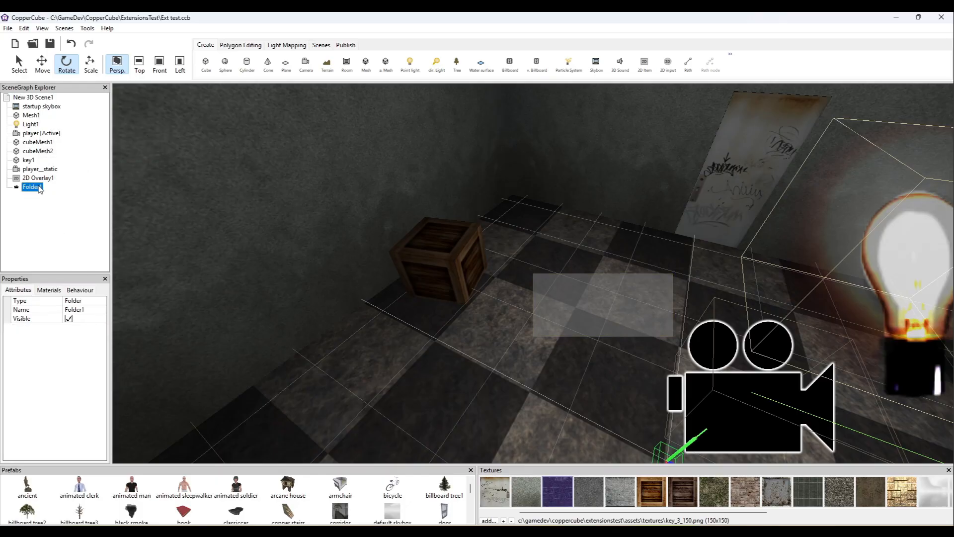
left_click(97, 310)
type("HUD")
key("Return")
left_click_drag(38, 178, 35, 187)
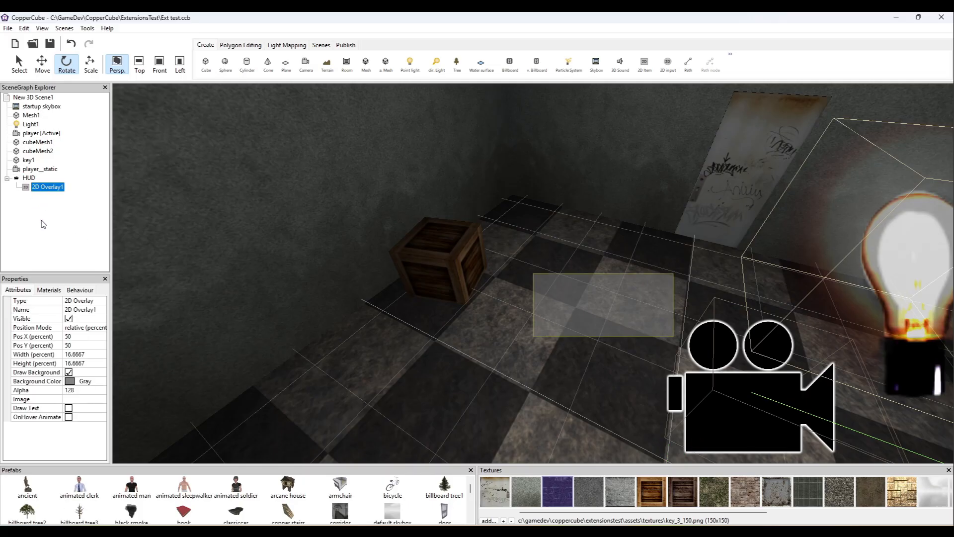
- Rename the 2D overlay in the HUD folder to "crosshair"
left_click(85, 310)
type("crossh")
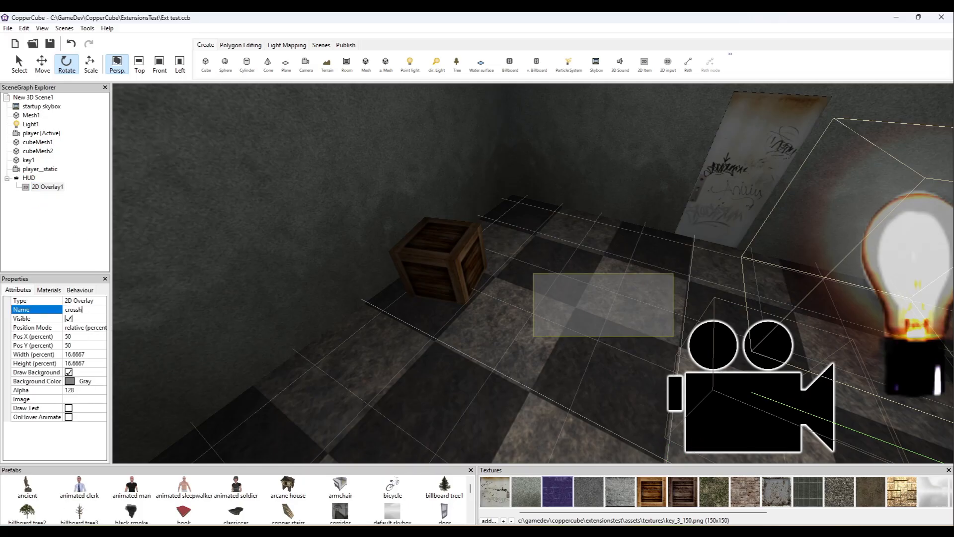
type("air")
key("Return")
- Check the scene's Interactables Manager action again for its crosshairNodeName and interact action text node values
left_click(33, 97)
left_click(89, 291)
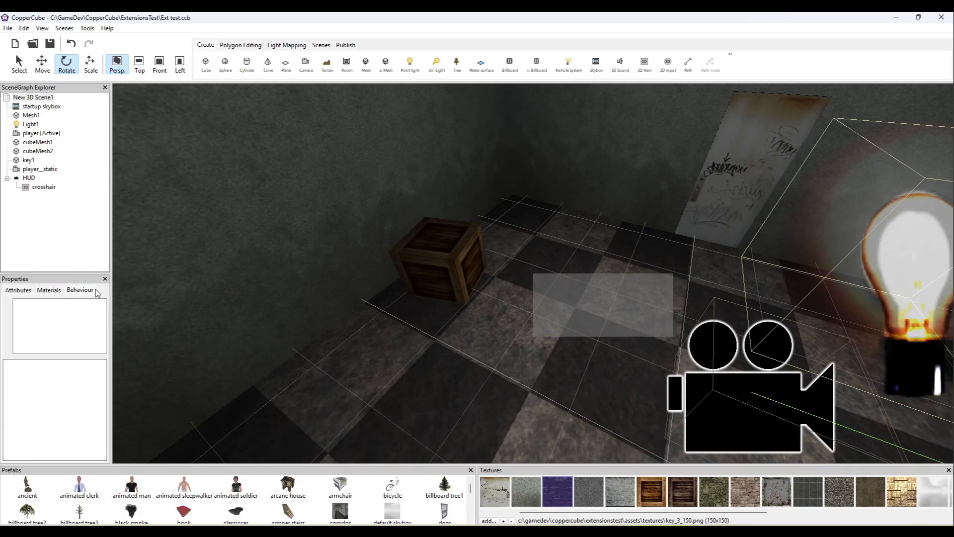
left_click(96, 305)
left_click(98, 367)
left_click(100, 373)
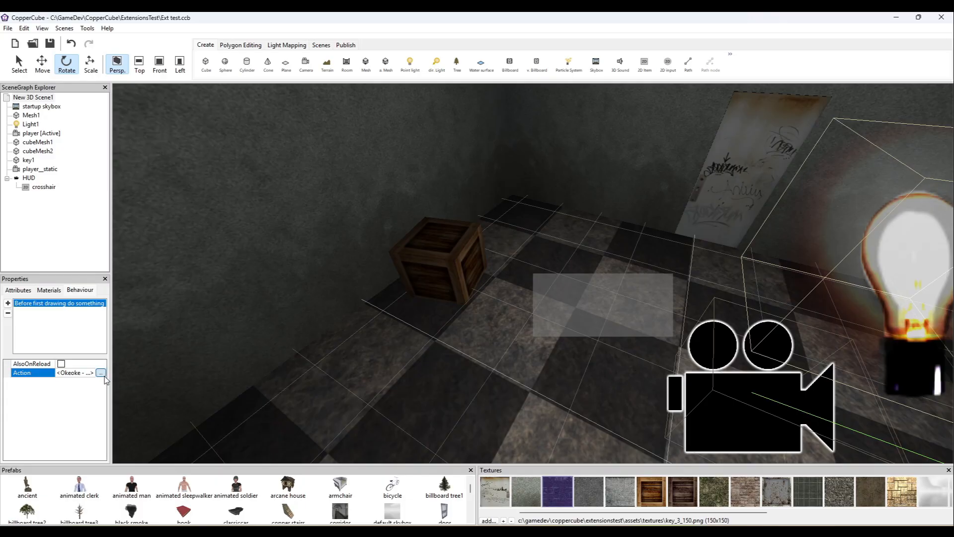
left_click(104, 373)
left_click(100, 422)
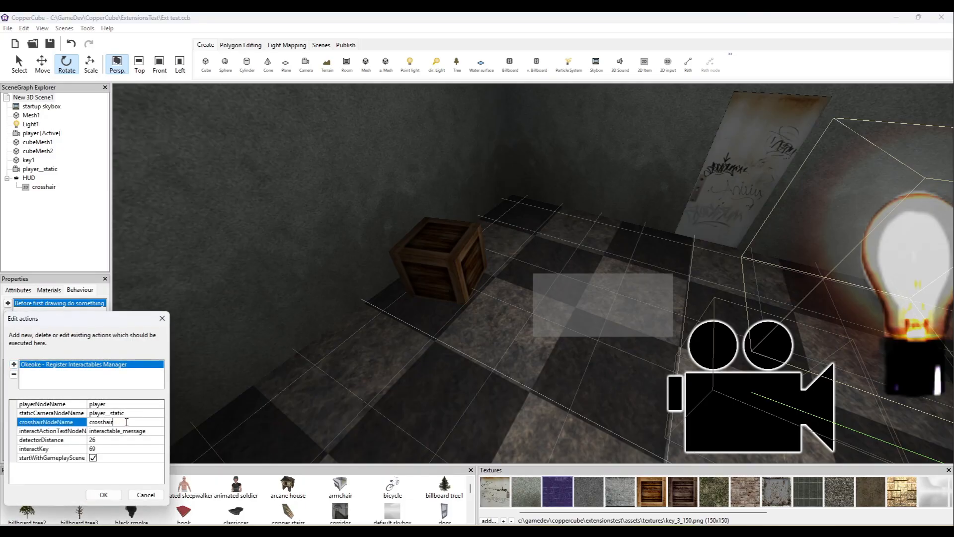
left_click(107, 494)
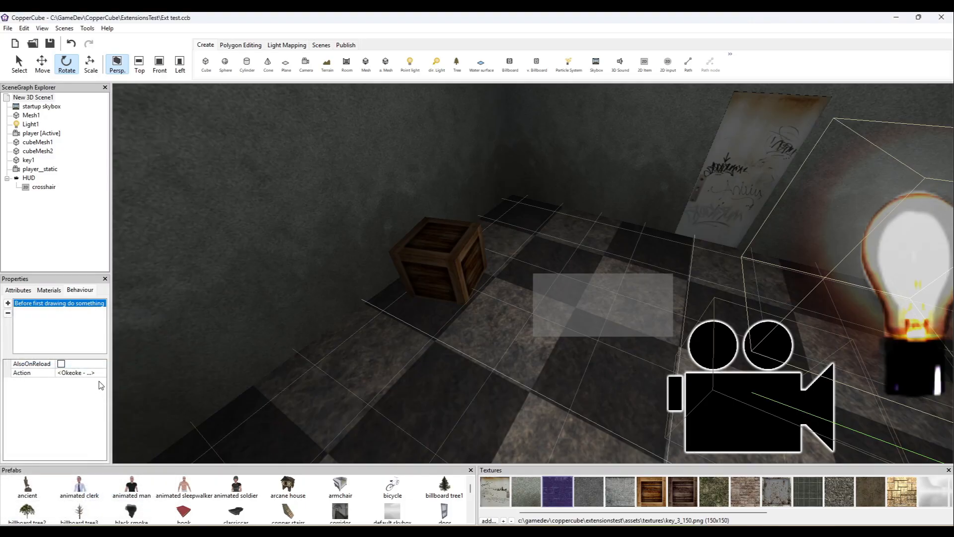
left_click(103, 373)
left_click(114, 431)
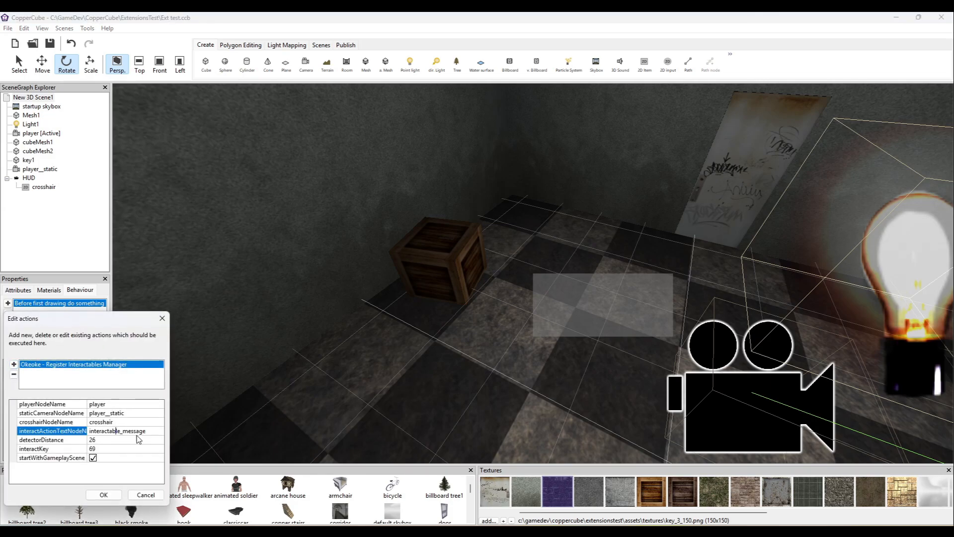
left_click(137, 431)
left_click(116, 493)
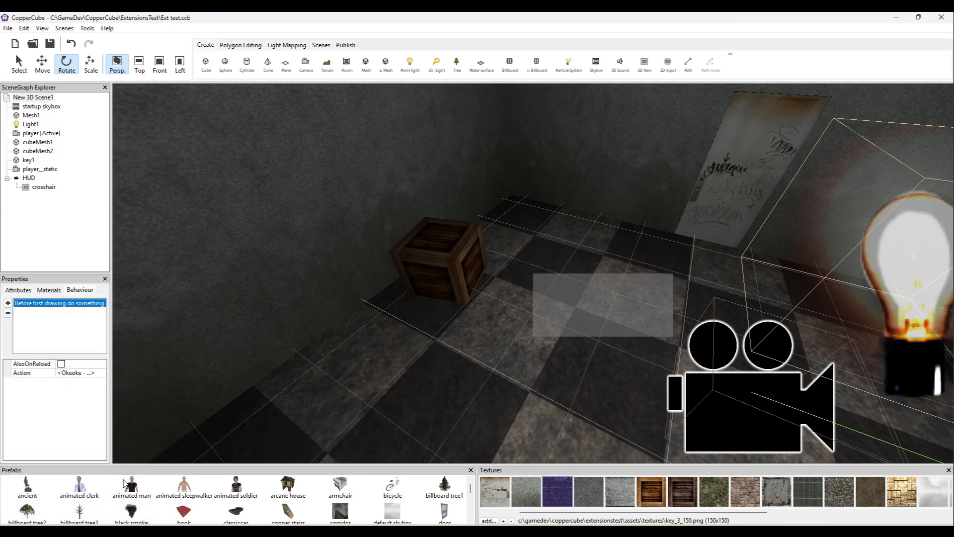
- Set the crosshair overlay's X and Y position to 0 percent and its width and height to 100 percent
left_click(44, 188)
left_click(18, 290)
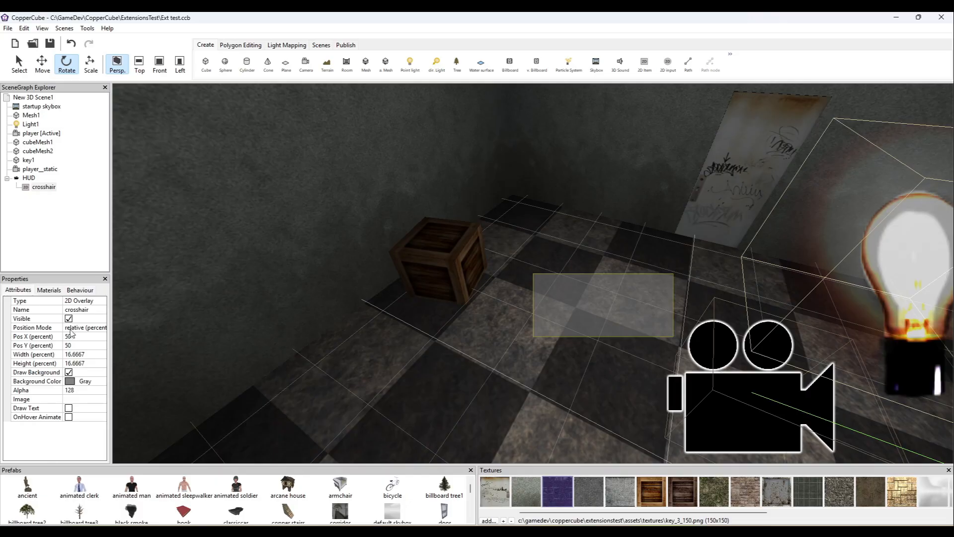
left_click(79, 336)
type("0")
key("Tab")
type("0")
key("Tab")
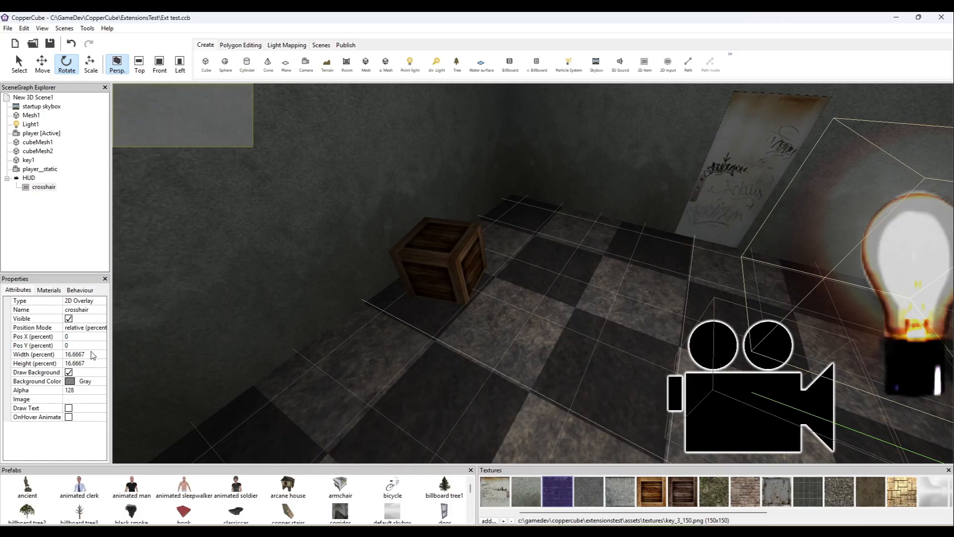
type("100")
key("Tab")
type("100")
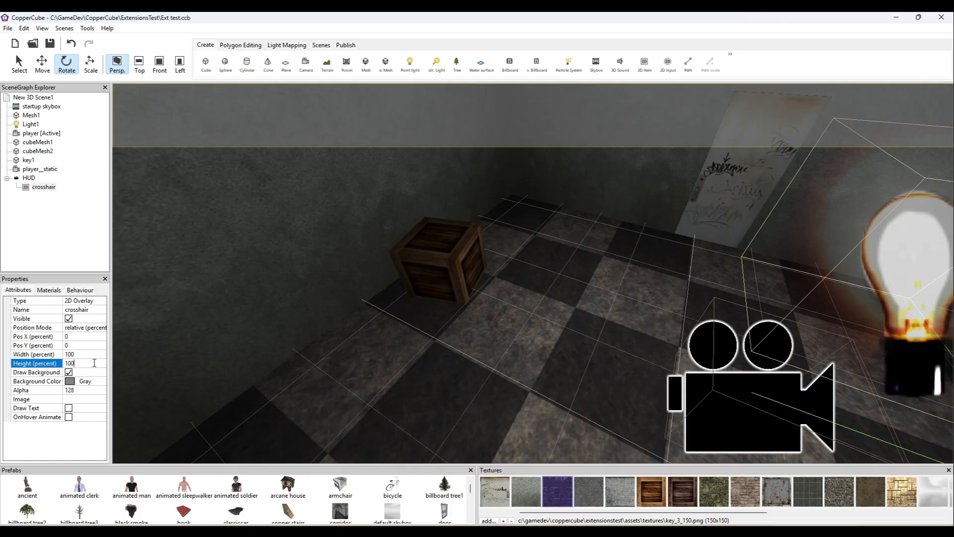
key("Return")
- Load the crosshair texture as the overlay's image, and turn off the overlay's background drawing and visibility
left_click(94, 399)
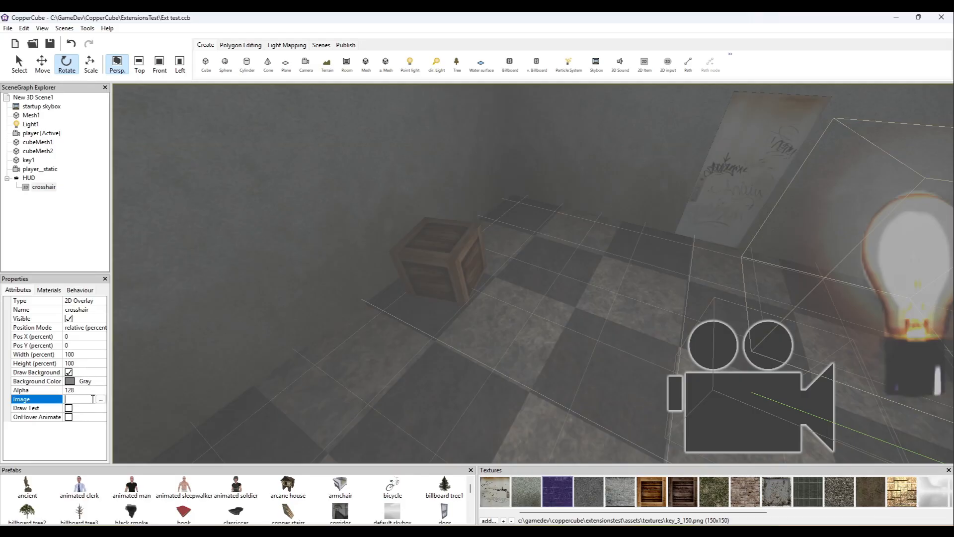
left_click(104, 399)
left_click(19, 431)
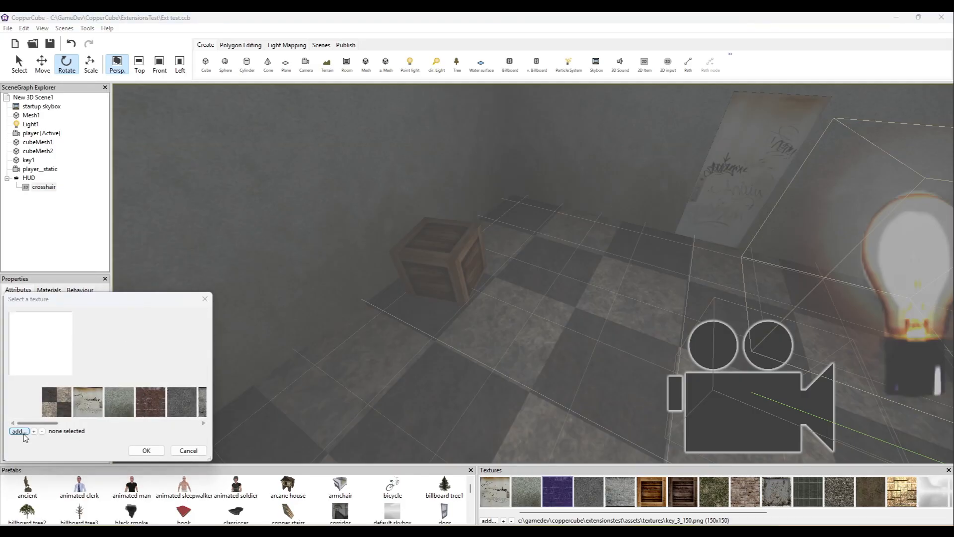
double_click(188, 346)
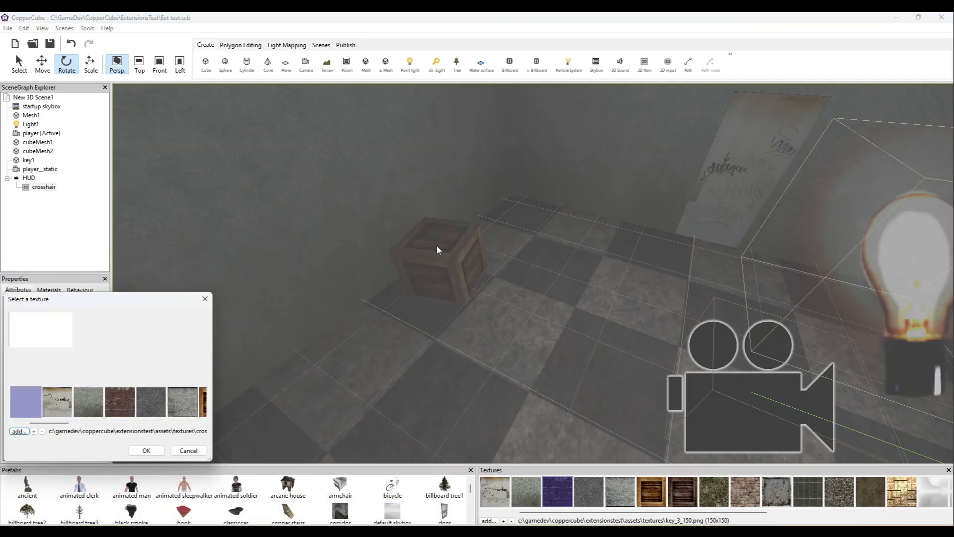
left_click(149, 452)
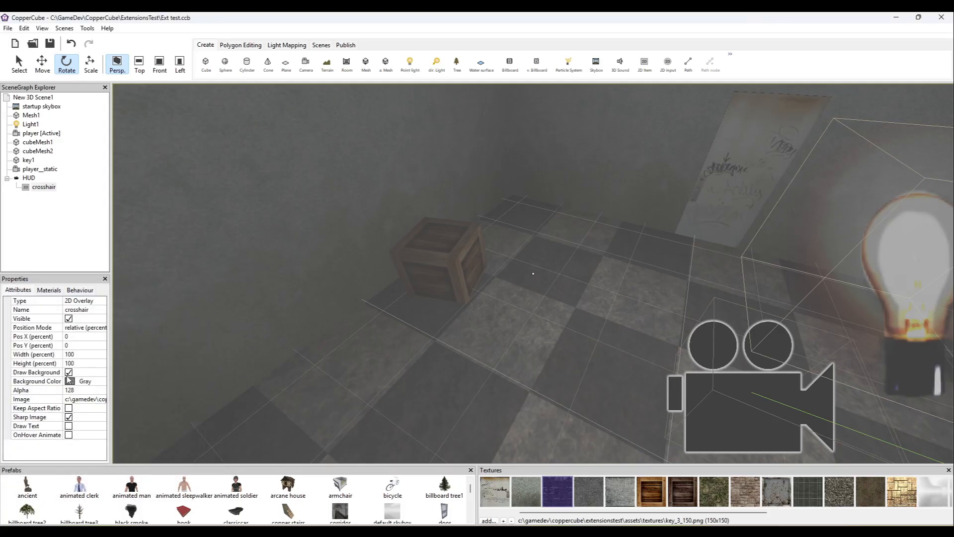
left_click(68, 373)
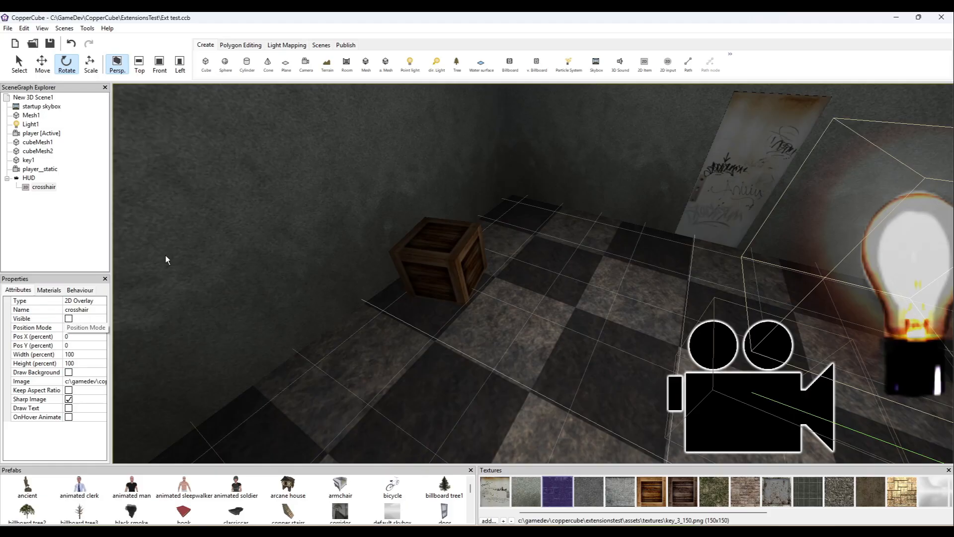
- Add a second 2D overlay to the scene for the interaction message
left_click(29, 178)
right_click(30, 178)
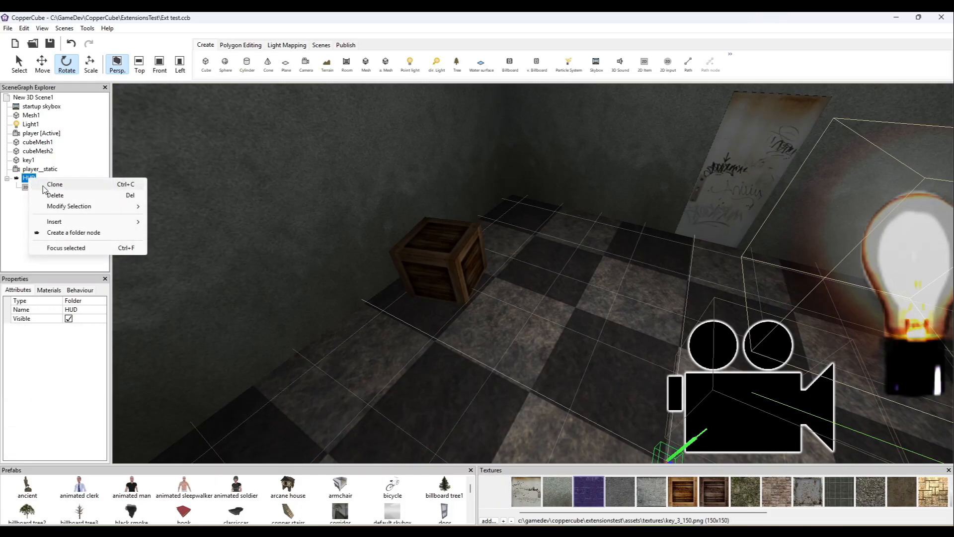
left_click(336, 84)
left_click(645, 64)
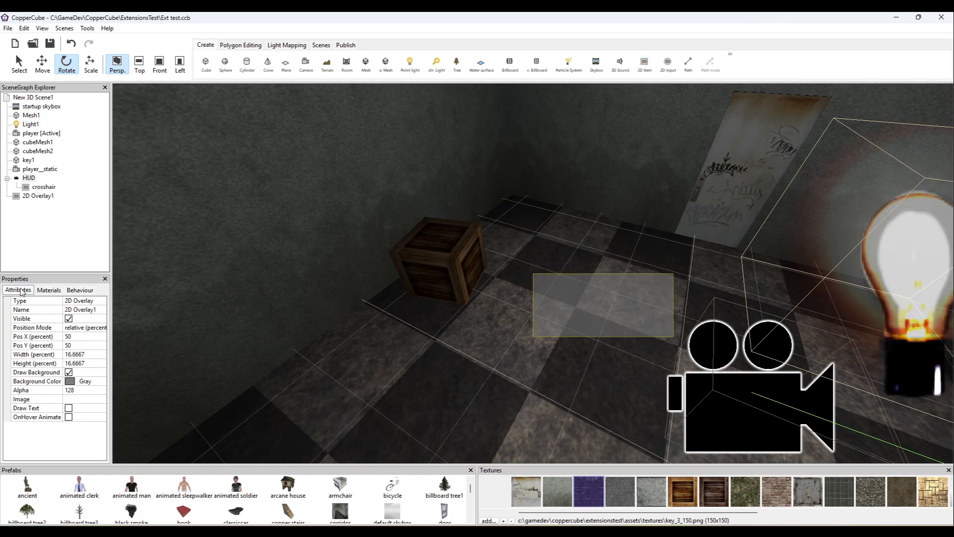
- Set the new overlay's X position to 0 percent and its width to 100 percent
left_click(84, 337)
type("0")
key("Tab")
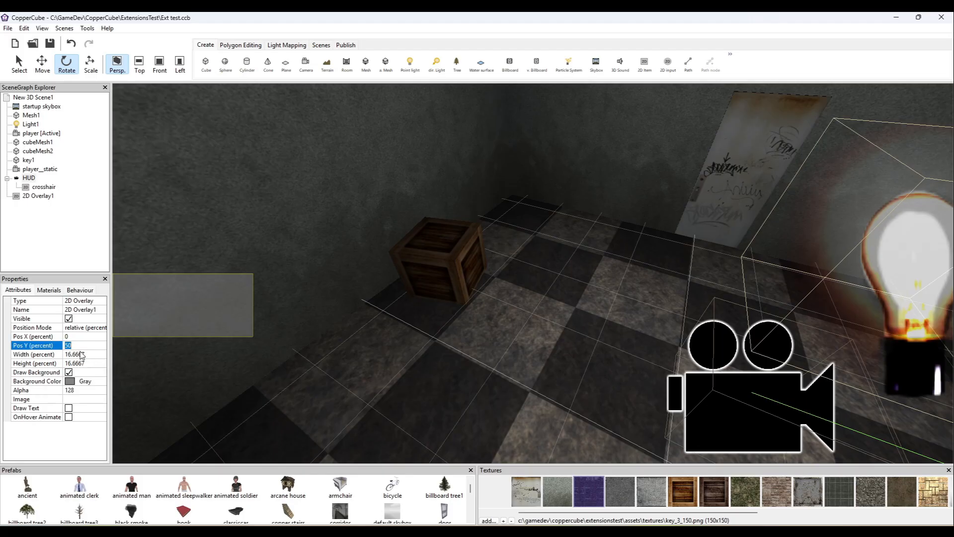
left_click(82, 355)
type("100")
key("Return")
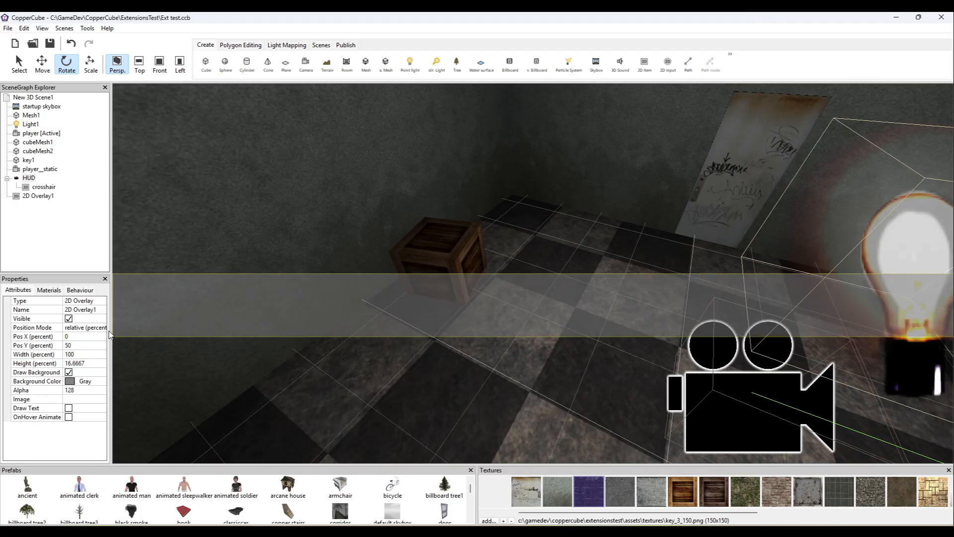
- Turn off background drawing and enable text drawing on the new 2D overlay
left_click(73, 400)
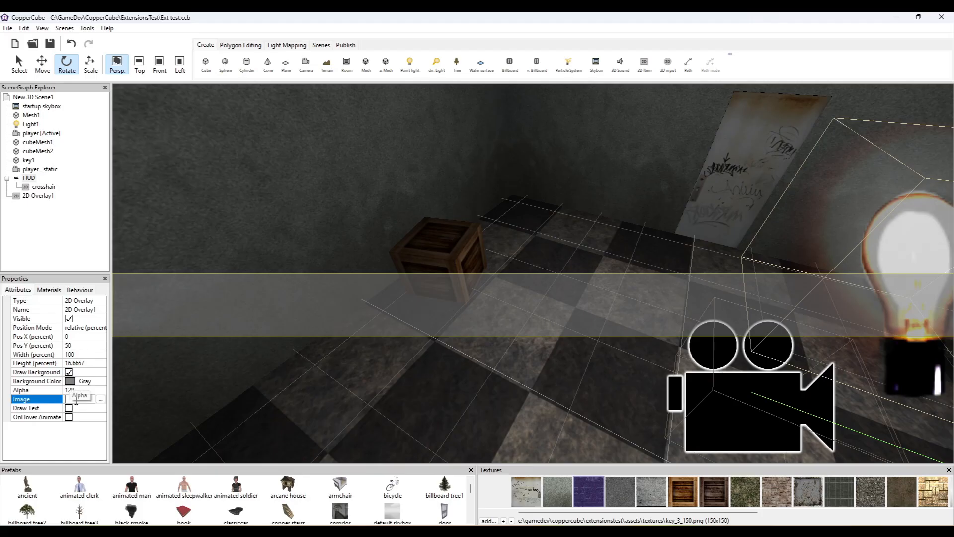
left_click(69, 373)
left_click(68, 390)
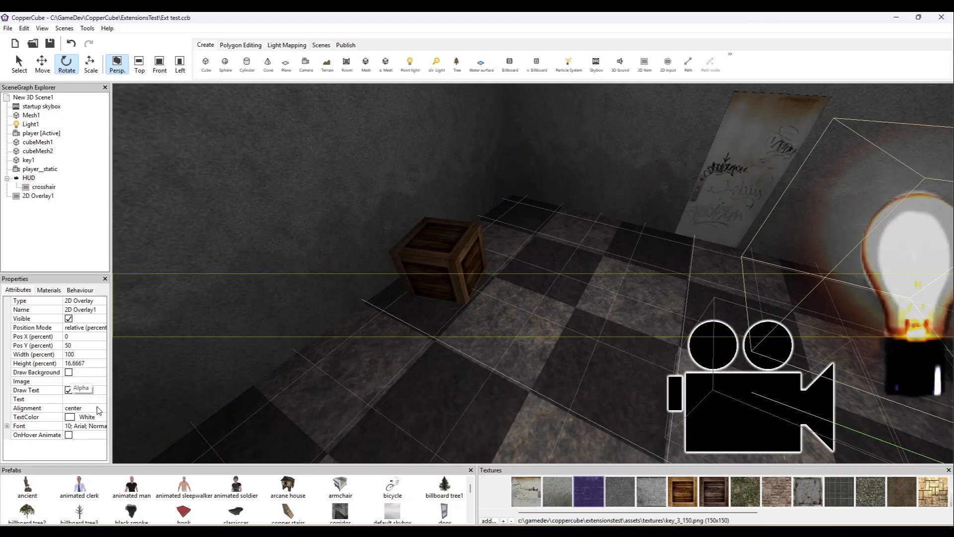
- Set the message overlay's font to Bernard MT Condensed at size 18
left_click(102, 417)
left_click(103, 426)
left_click(102, 426)
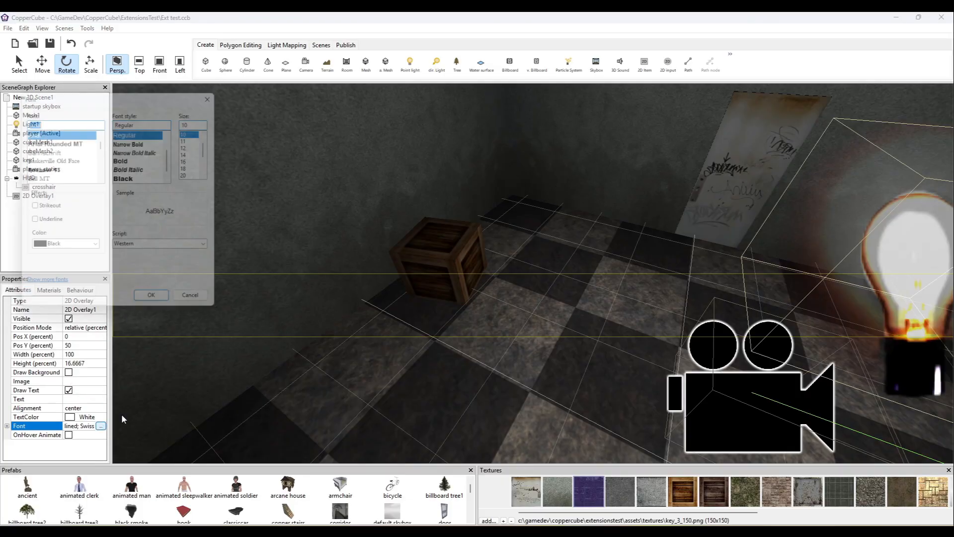
scroll(58, 171, "down", 1)
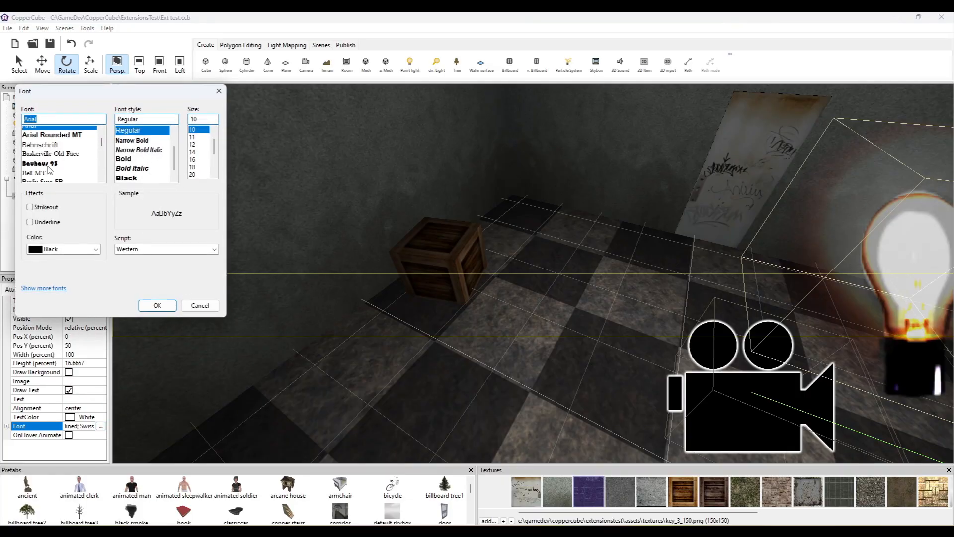
left_click(58, 169)
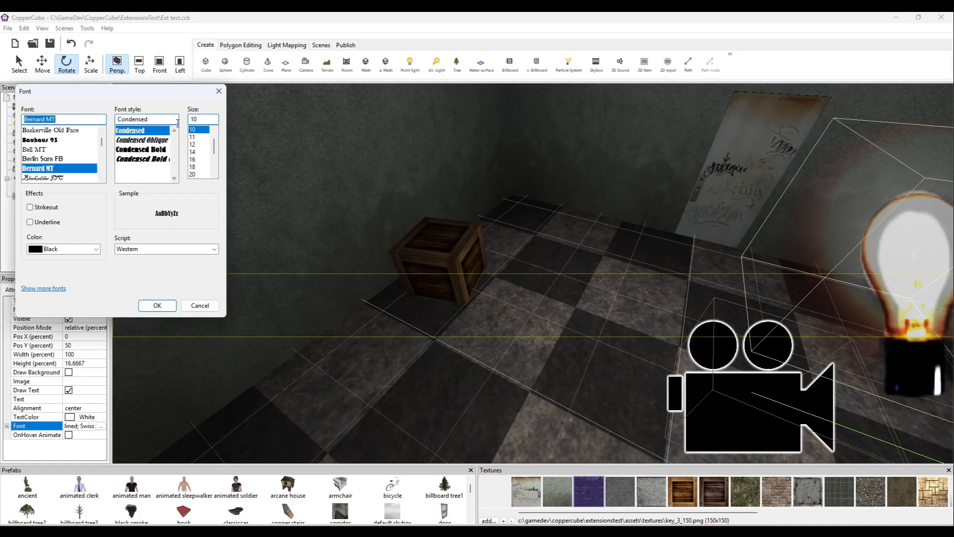
left_click(194, 160)
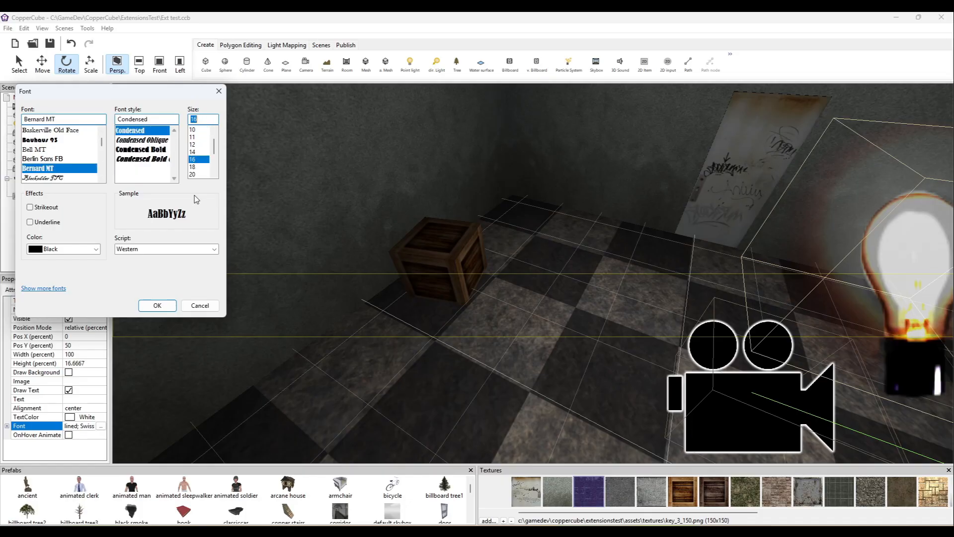
left_click(194, 166)
left_click(157, 305)
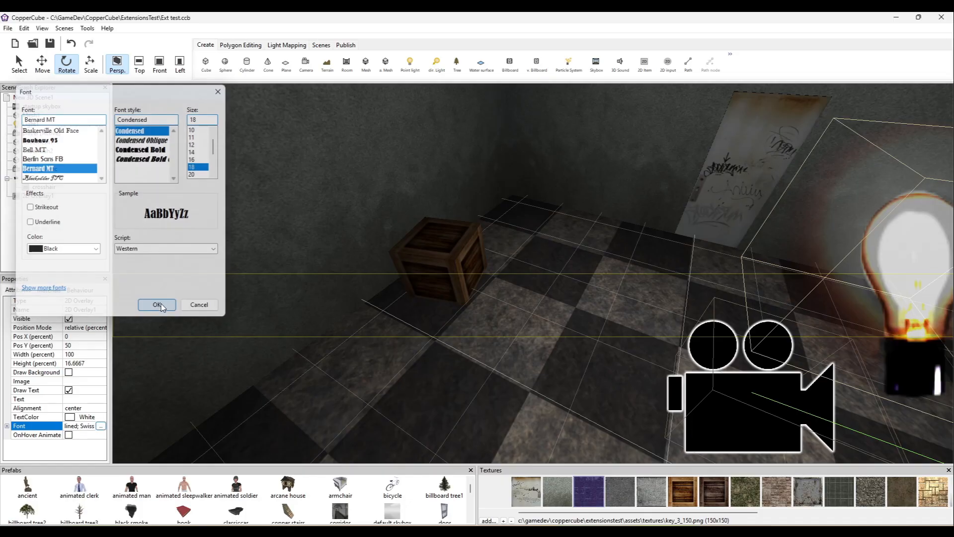
- Try the sample text "Key [E]" on the message overlay, and clear the text again
left_click(81, 400)
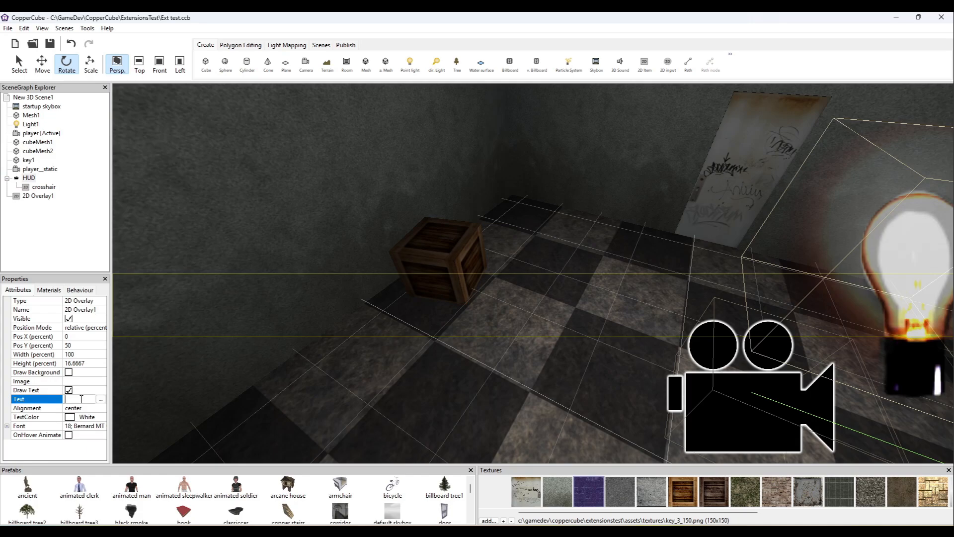
type("Key [E")
key("Return")
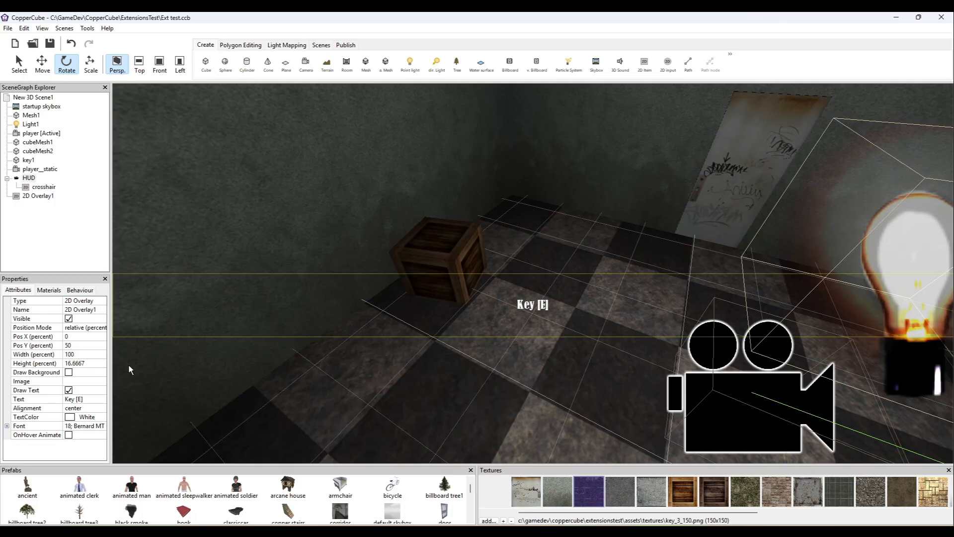
left_click(85, 399)
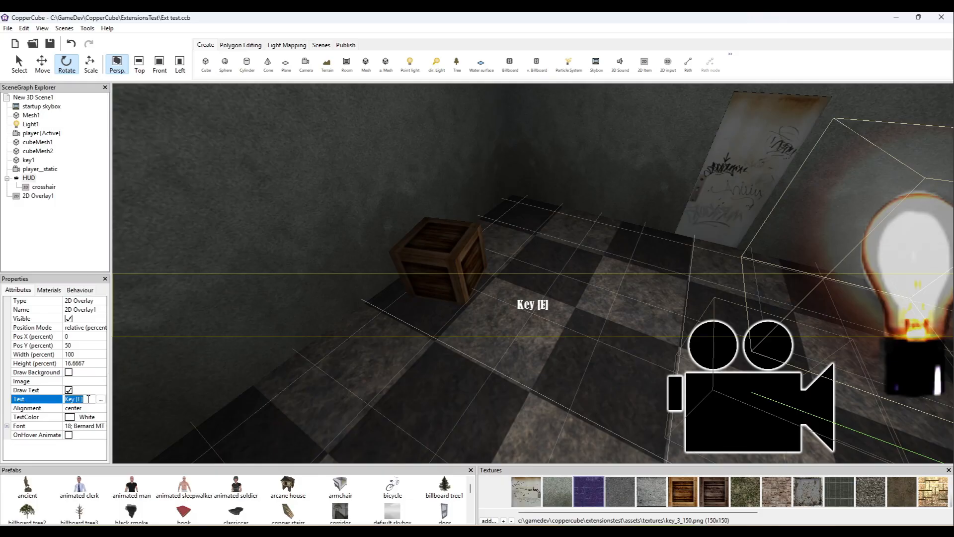
key("BackSpace")
key("Return")
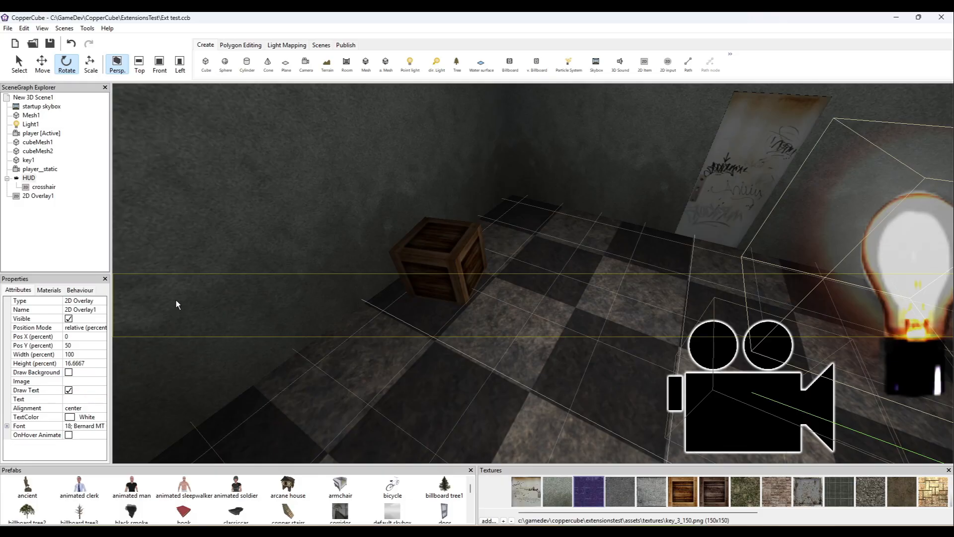
- Rename the message overlay as interactable_message and check the full name in its properties
left_click(85, 310)
type("interactable_message")
key("Return")
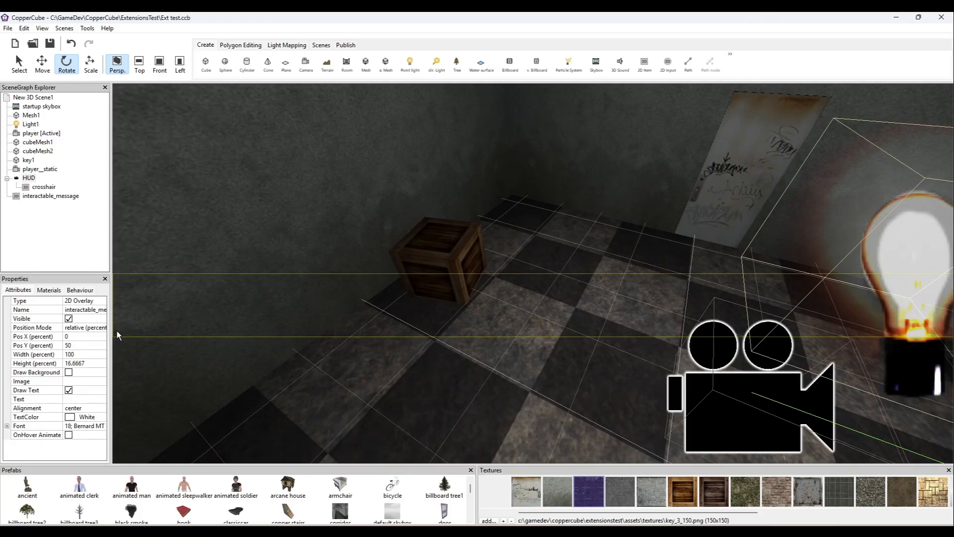
left_click_drag(111, 332, 166, 335)
left_click(156, 311)
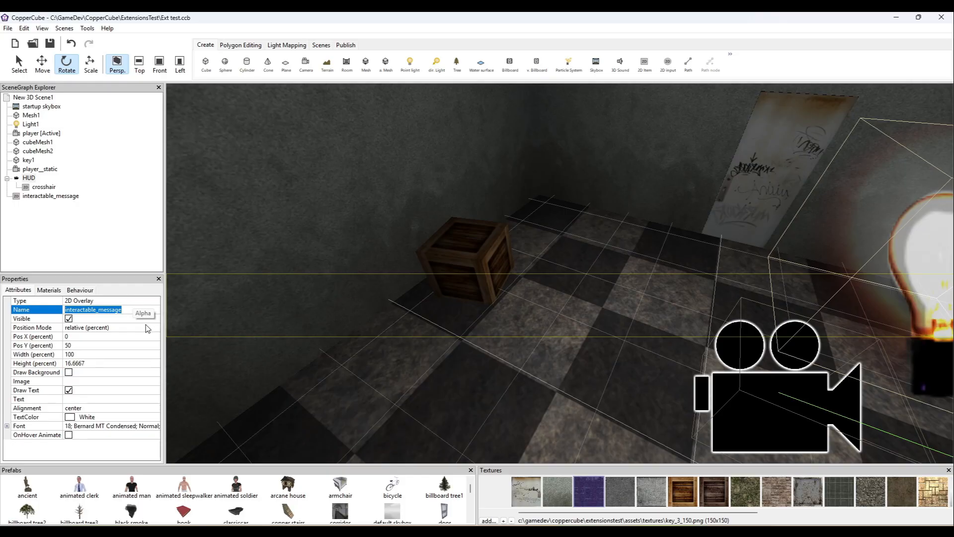
left_click_drag(162, 318, 114, 318)
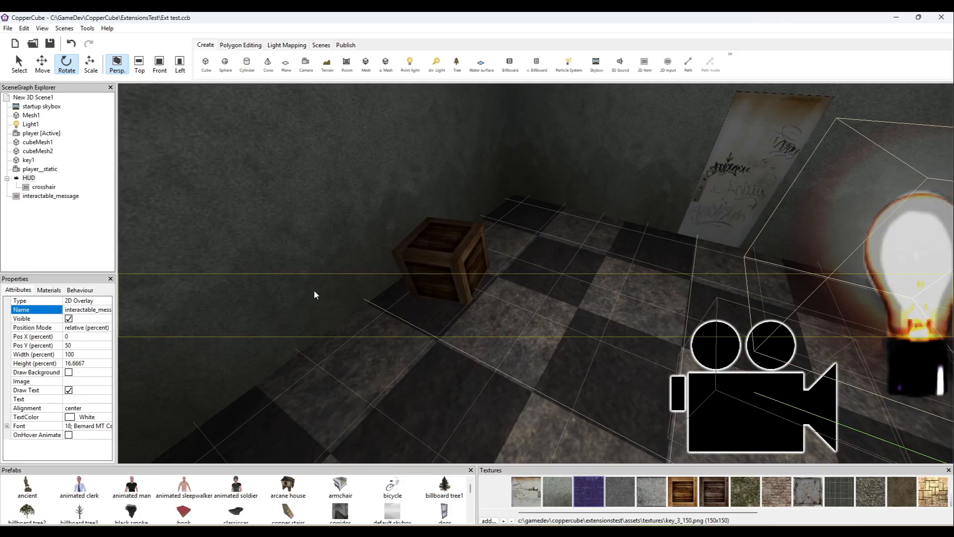
- Test-run the scene, walk up to the crate with the key, and end the test
key("F5")
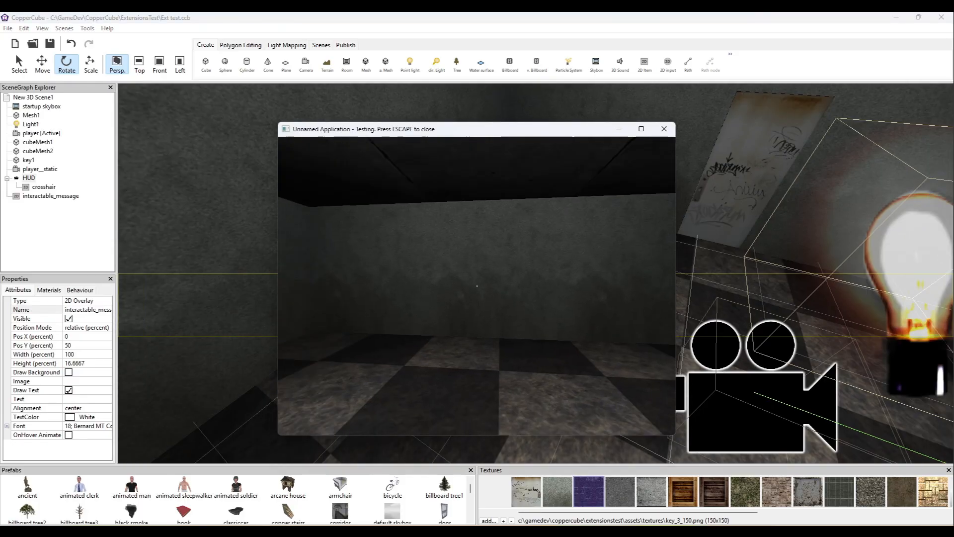
key("w")
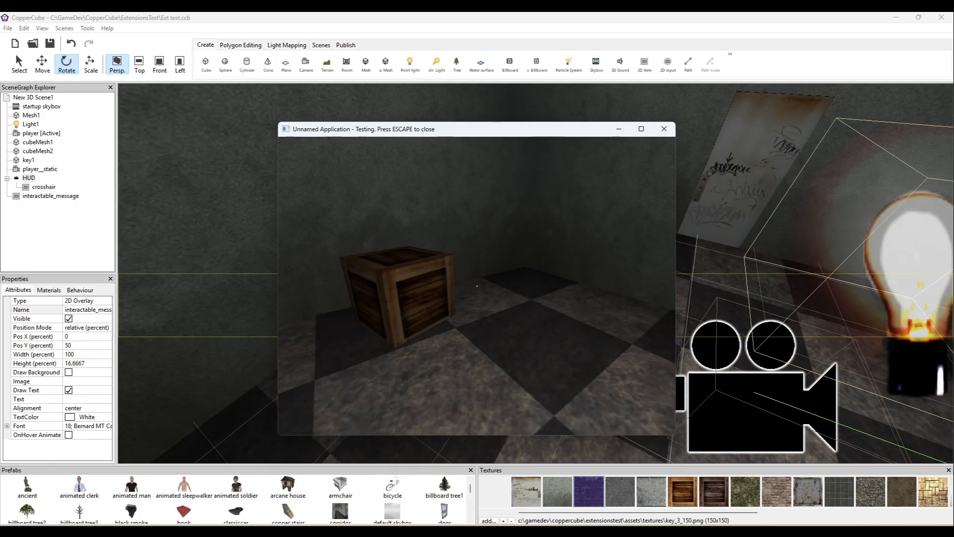
key("a")
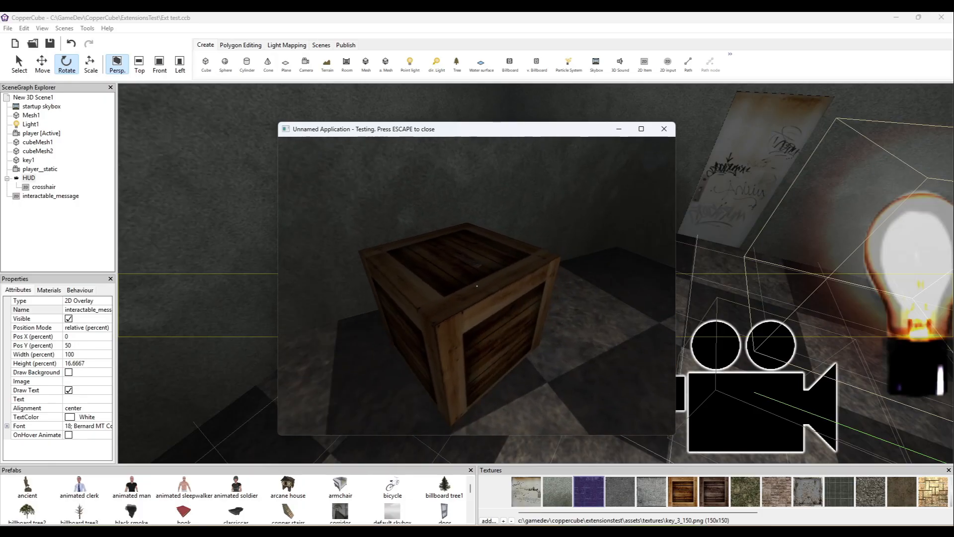
key("s")
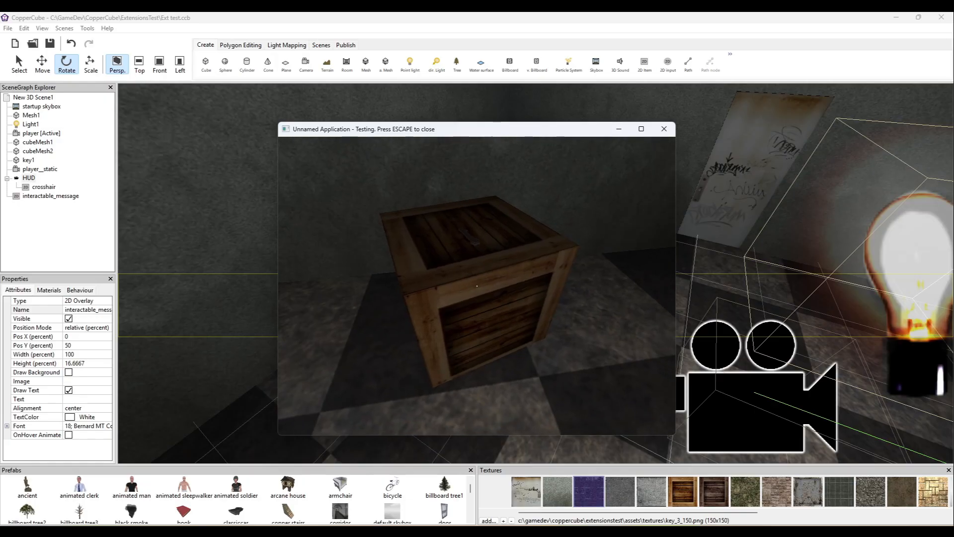
key("Escape")
- Set the collision size of the player camera's Collide when moved behaviour to 4.0, 12.0, 4.0
left_click(40, 133)
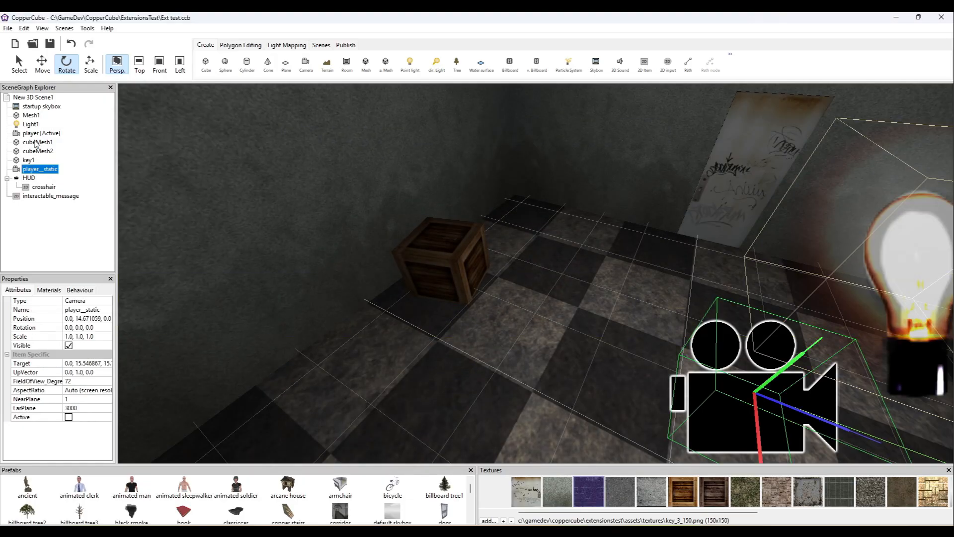
left_click(80, 290)
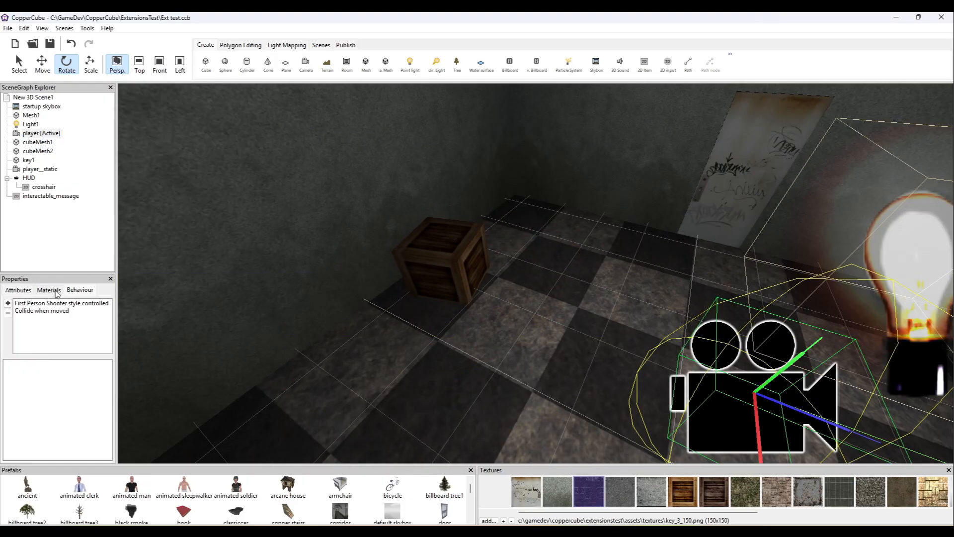
left_click(59, 303)
left_click(56, 311)
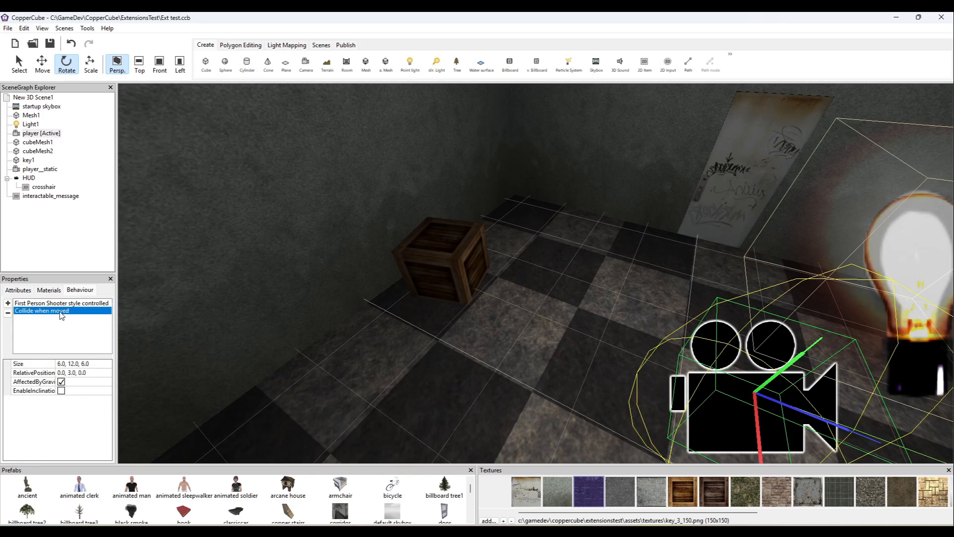
left_click(61, 364)
left_click(61, 364)
key("BackSpace")
type("4")
key("BackSpace")
type("4")
key("Return")
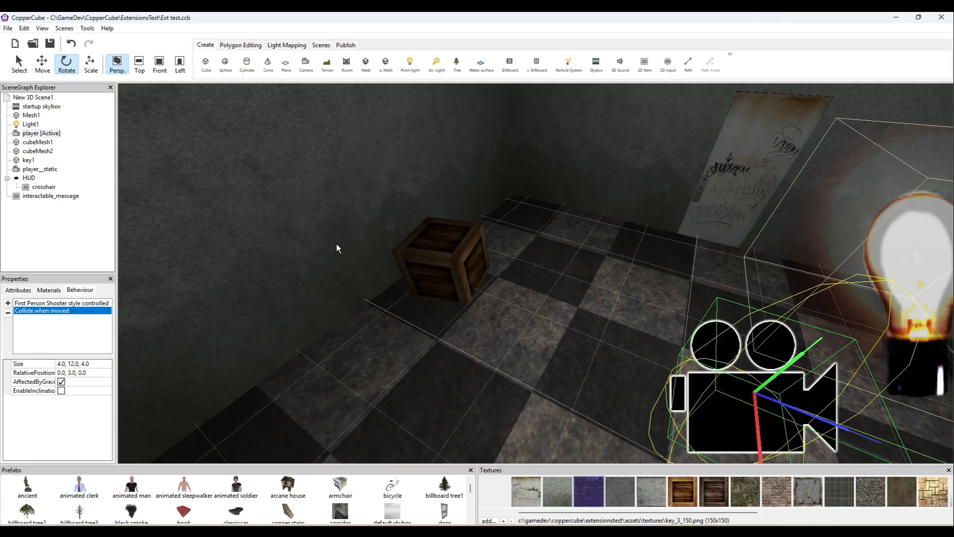
- Add the Okeoke - Register Interactable behaviour to the key on the crate
left_click(454, 241)
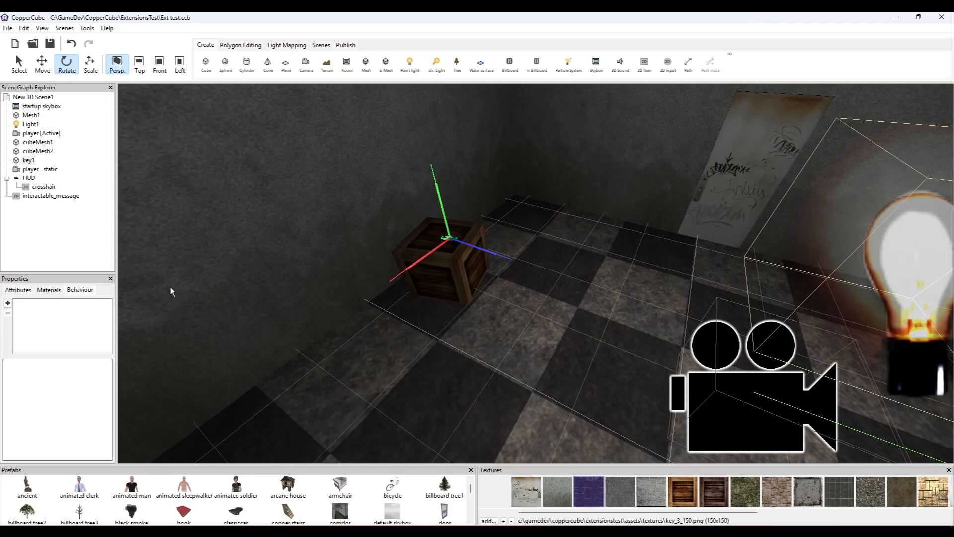
left_click(23, 290)
left_click(80, 290)
left_click(8, 303)
mouse_move(49, 402)
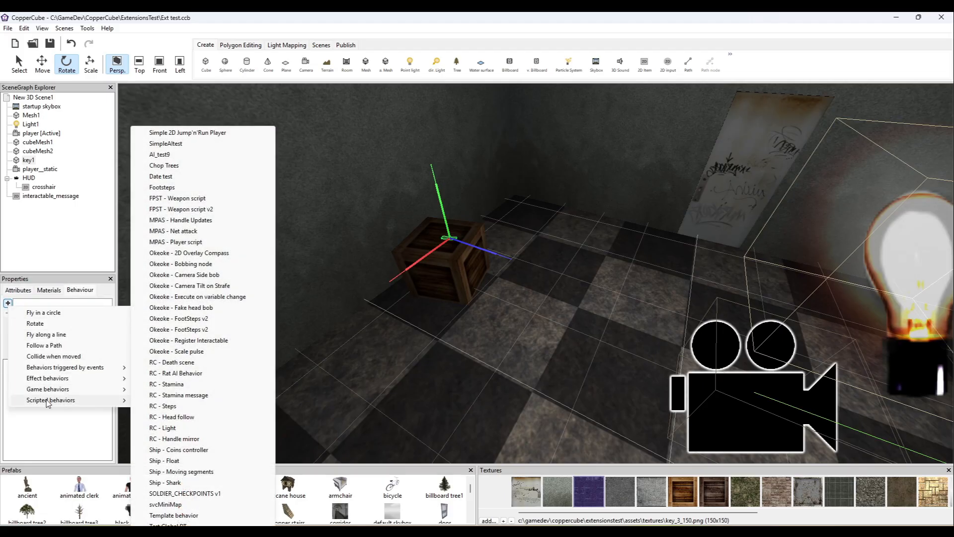
left_click(204, 341)
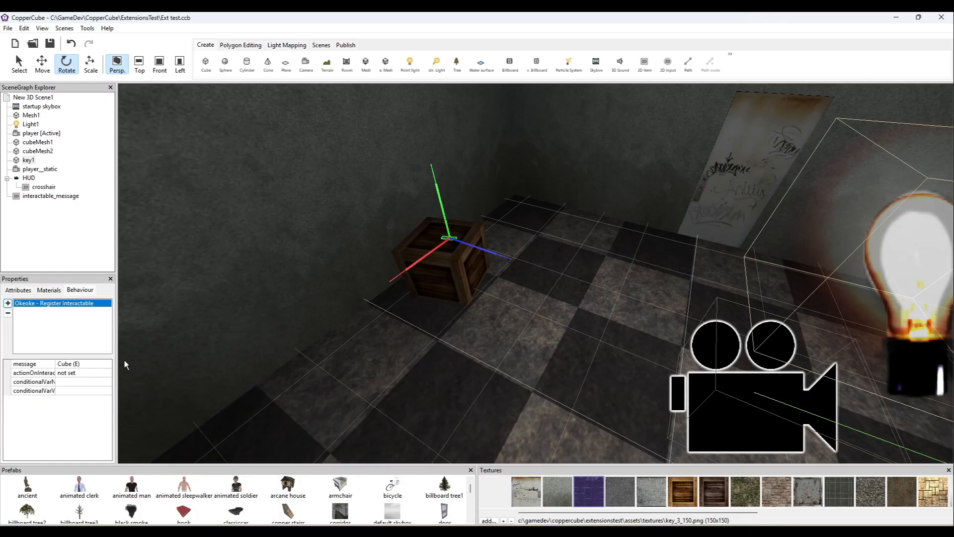
- Set the key's interaction message to "Key [E]"
left_click(90, 364)
key("BackSpace")
type("K")
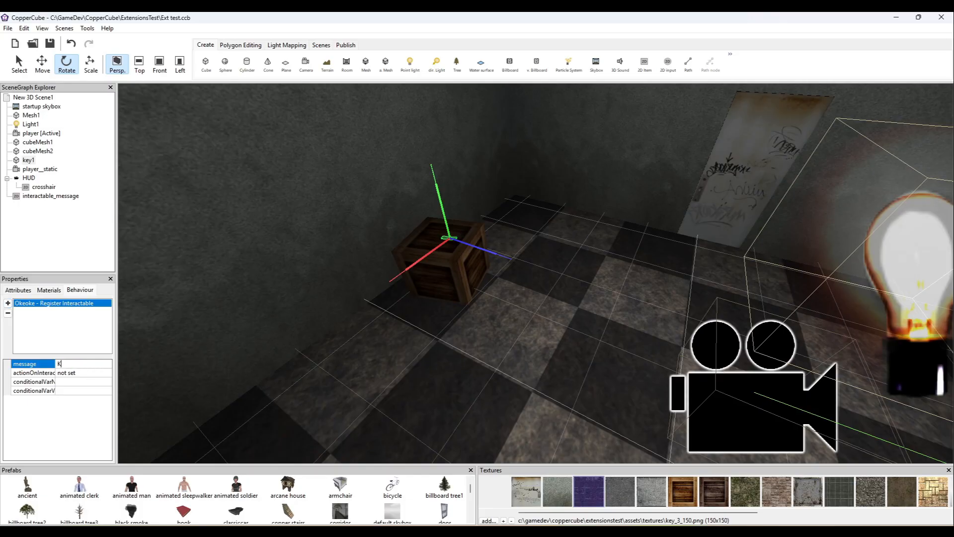
type("ey [E]")
key("Return")
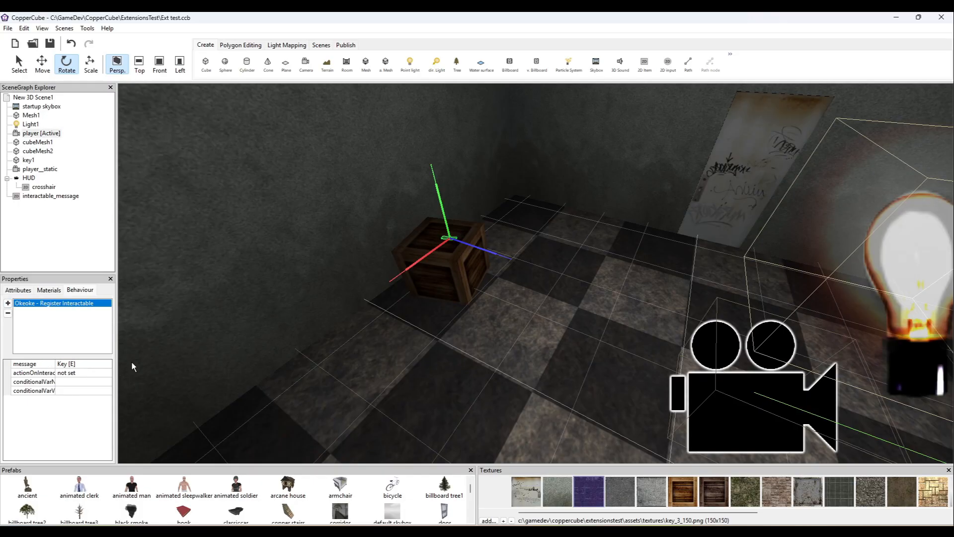
- Test-run the scene, approach the key on the crate and interact with it, and end the test
left_click(75, 374)
key("F5")
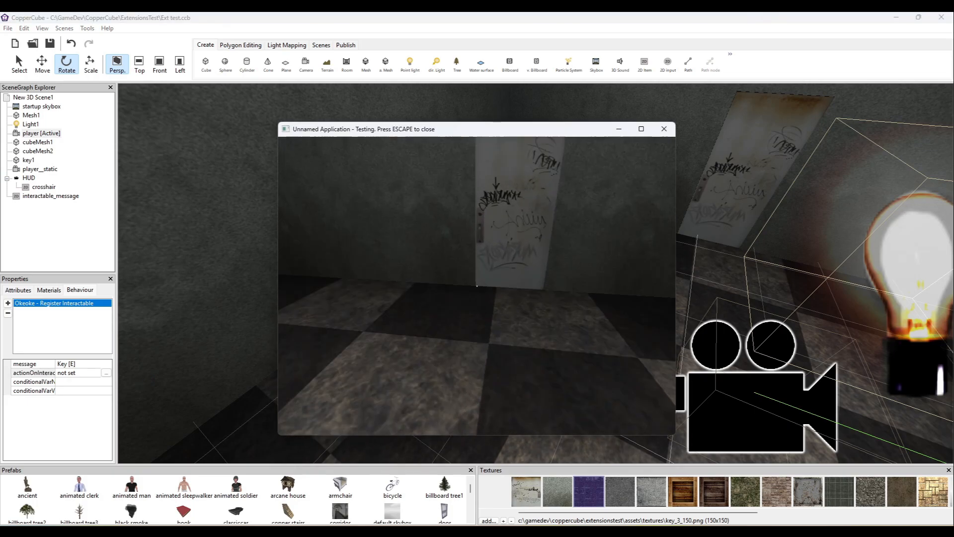
key("w")
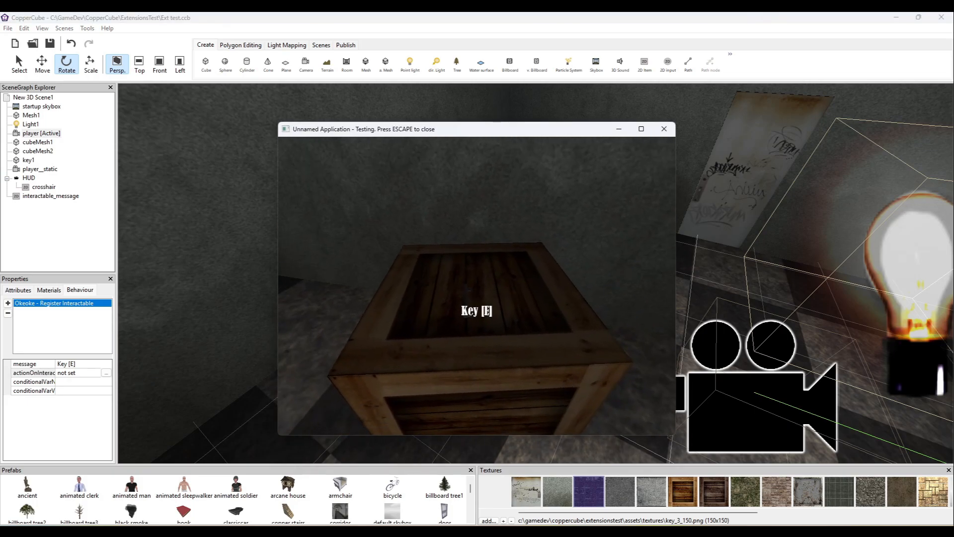
key("e")
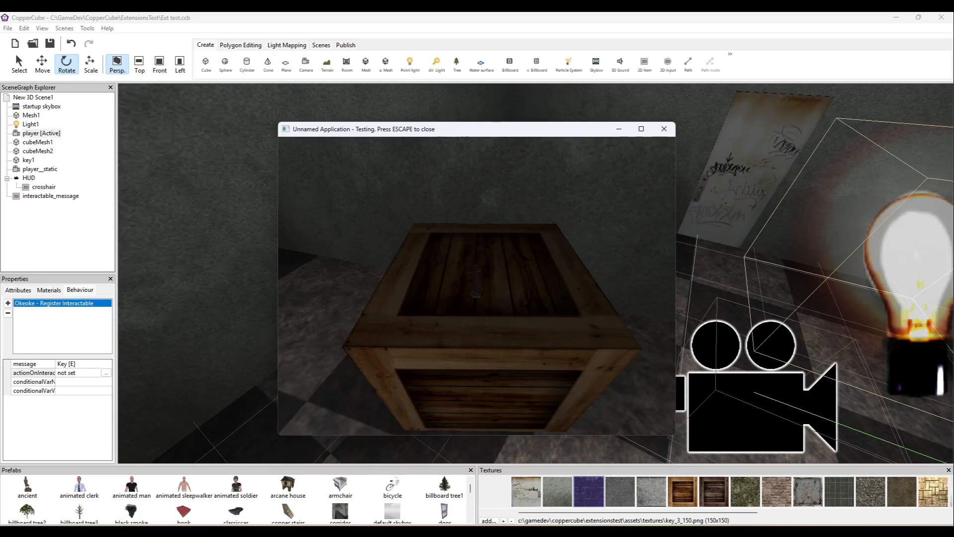
key("Escape")
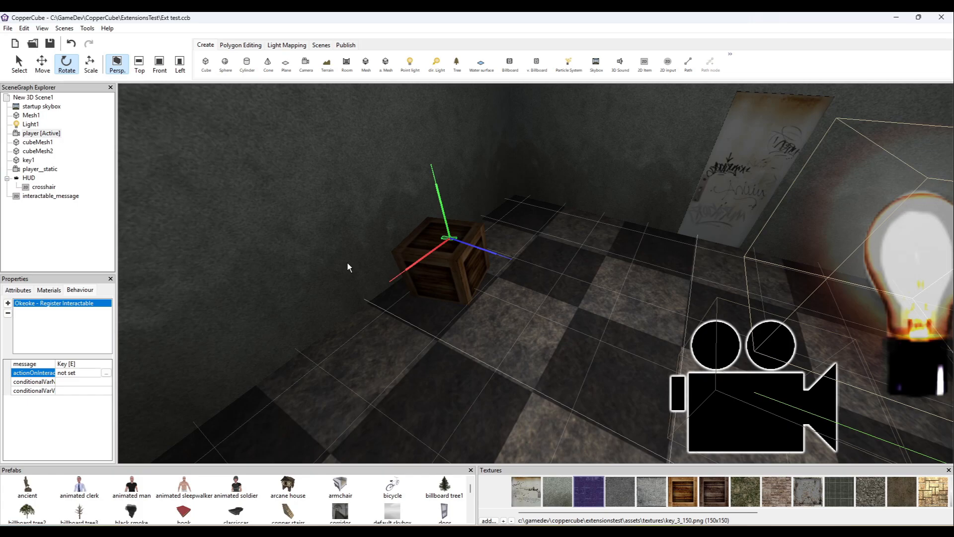
- Start the CopperCube Variable Editor plugin and add an extension named "Vars for ext test"
left_click(24, 28)
mouse_move(67, 110)
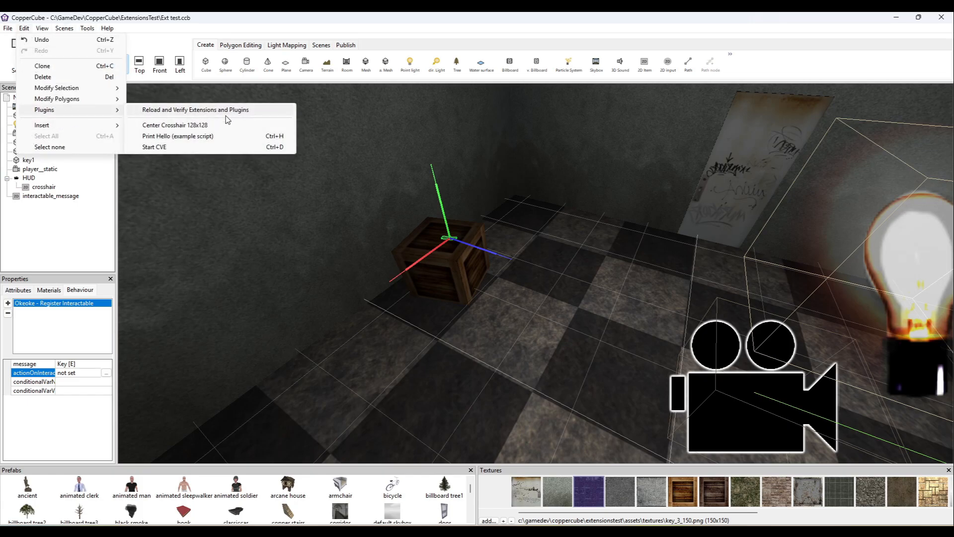
left_click(198, 148)
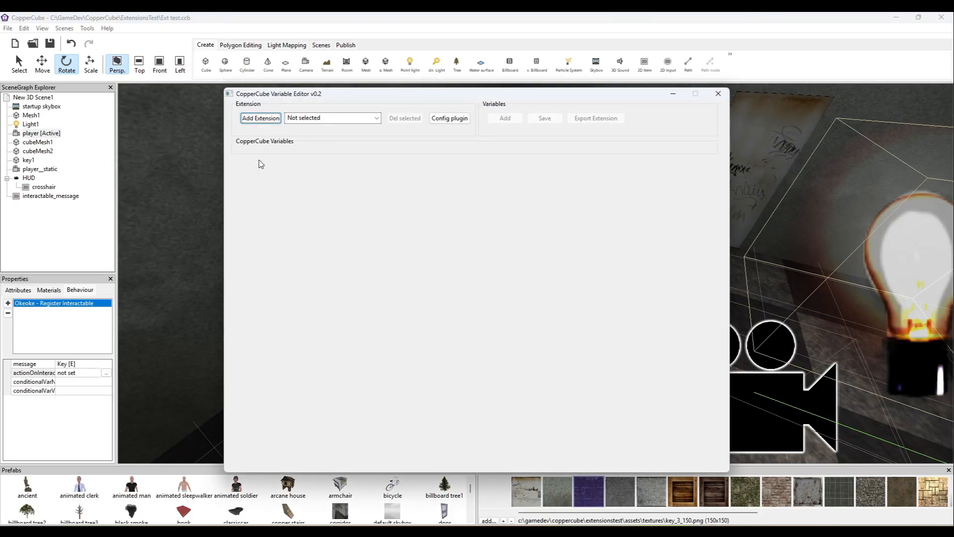
left_click(266, 123)
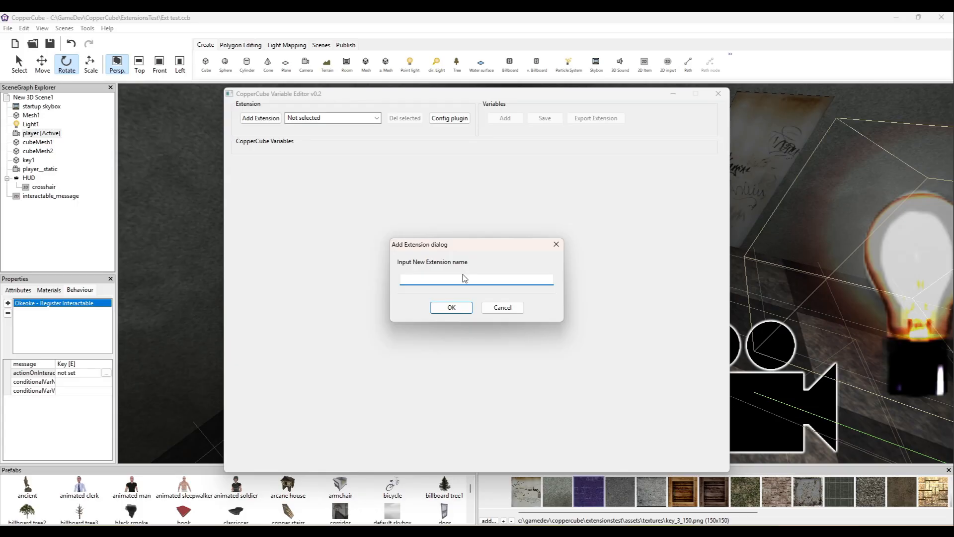
type("Vars for ext test")
key("Return")
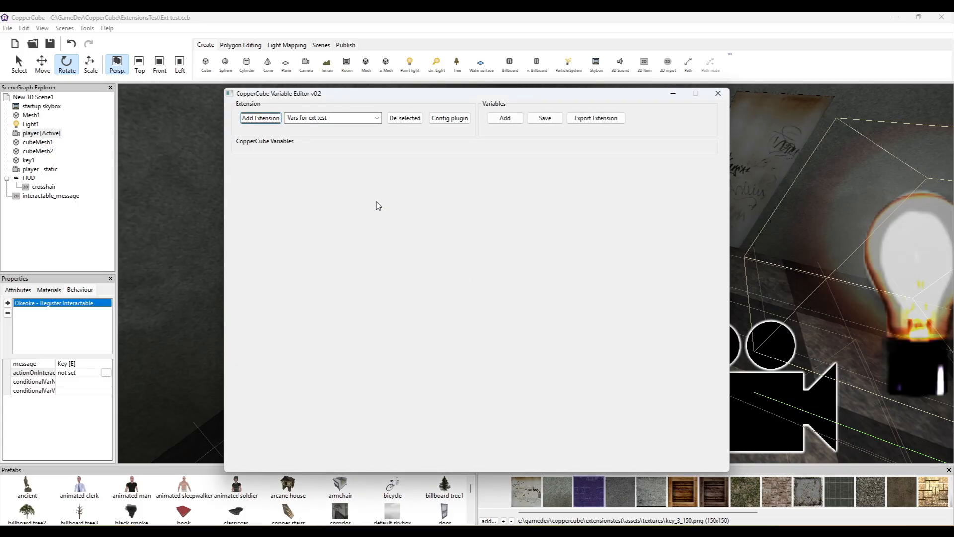
- Add a variable named ROOM_0_DOOR_STATE with the description NO_KEY|HAS_KEY|UNLOCKED
left_click(506, 119)
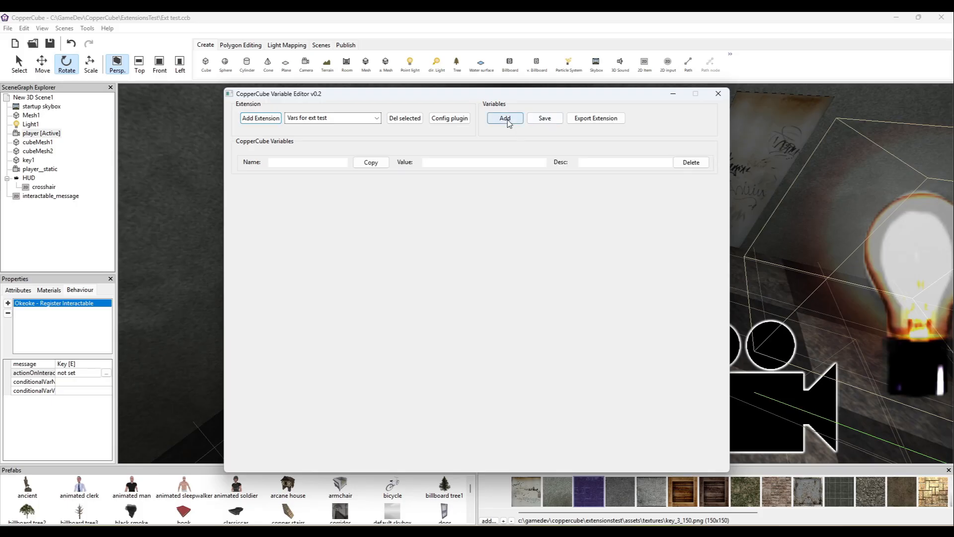
left_click(286, 164)
type("ROOM_0_DOOR_STATE")
key("Tab")
key("Tab")
type("NO")
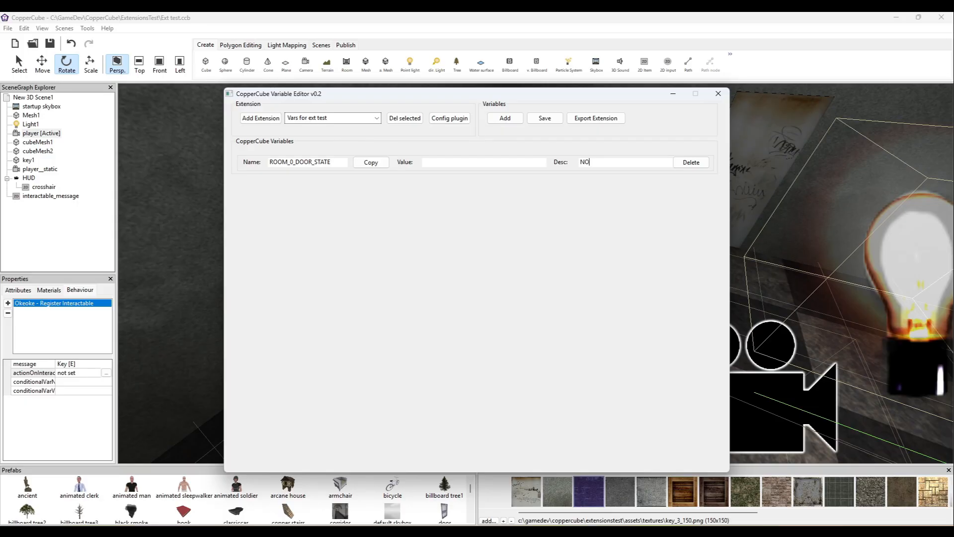
type("_KEY_HAS_KEY|UNLOCKED")
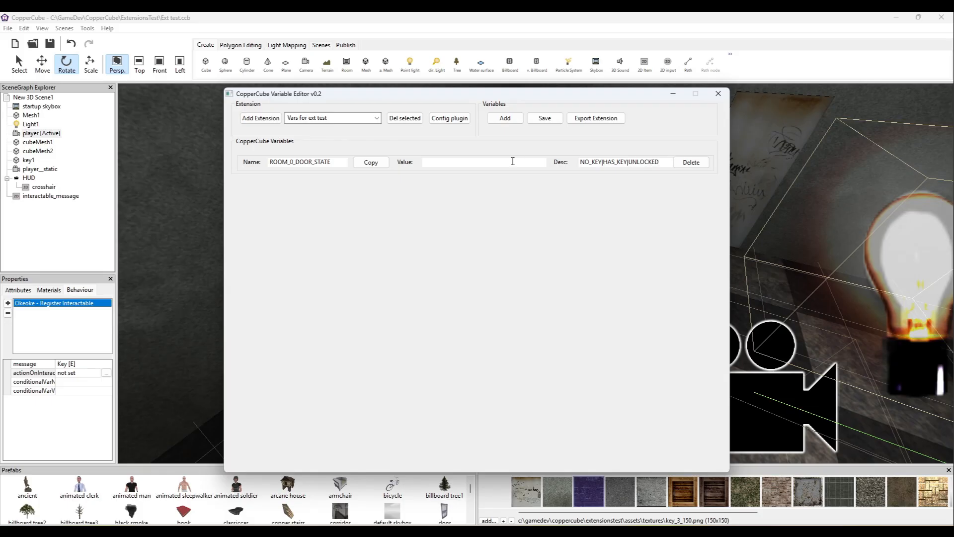
- Set the value of ROOM_0_DOOR_STATE to NO_KEY and copy the variable's name
left_click(445, 158)
double_click(597, 162)
key("ctrl+c")
left_click(507, 161)
key("ctrl+v")
left_click(370, 163)
- Save and export the variables extension, and reload the extensions and plugins in the CopperCube editor
left_click(543, 120)
left_click(596, 118)
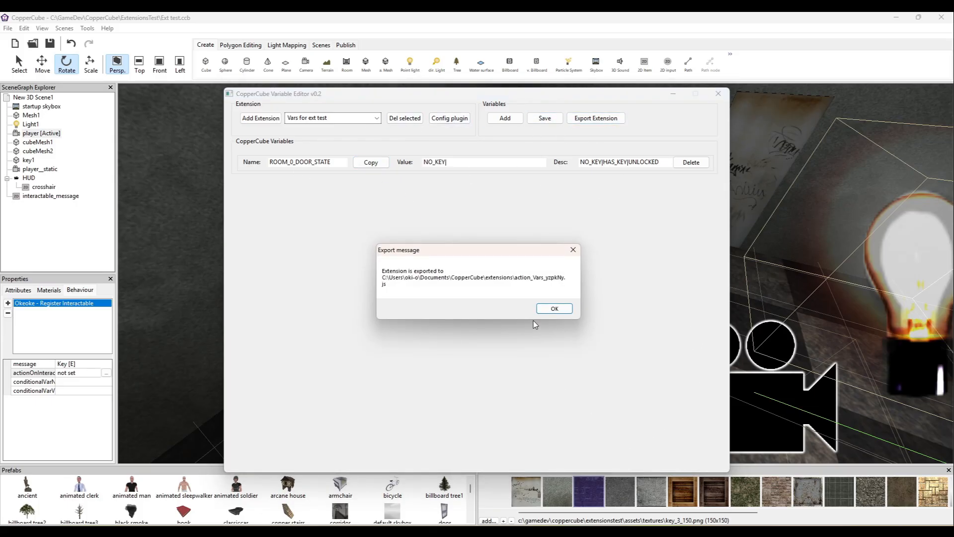
left_click(553, 309)
left_click(112, 28)
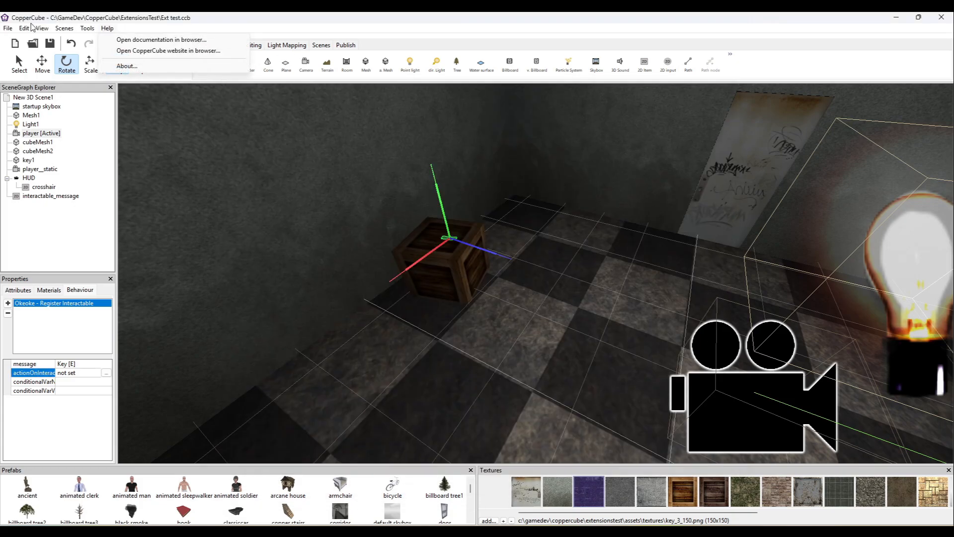
mouse_move(29, 30)
mouse_move(60, 109)
left_click(164, 109)
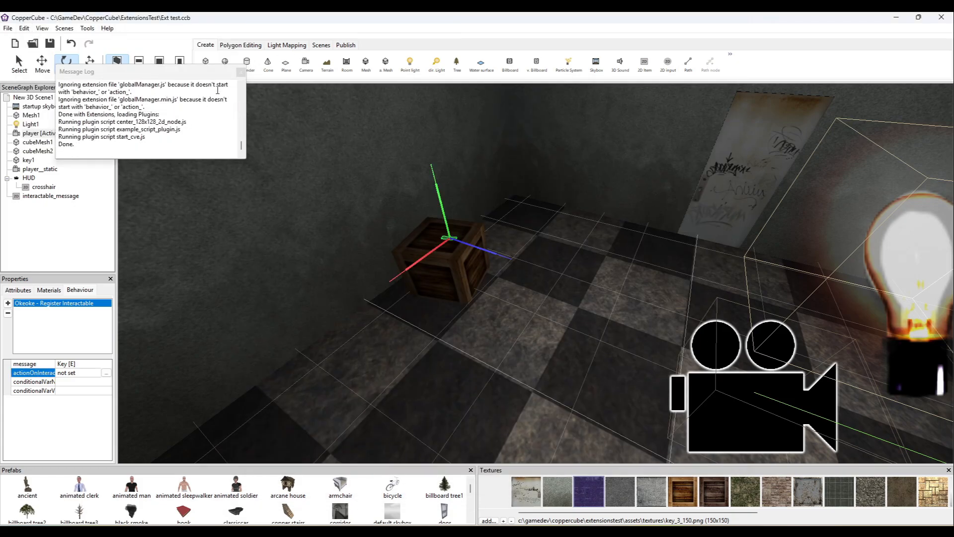
- Add the "Vars for ext test" action to the scene's "Before first drawing do something" behaviour
left_click(42, 98)
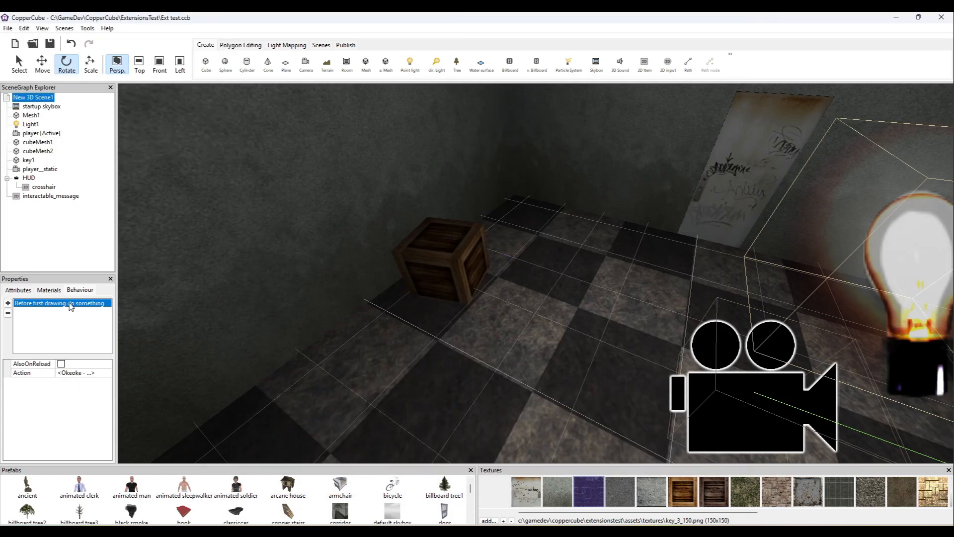
left_click(107, 374)
left_click(109, 374)
left_click(15, 363)
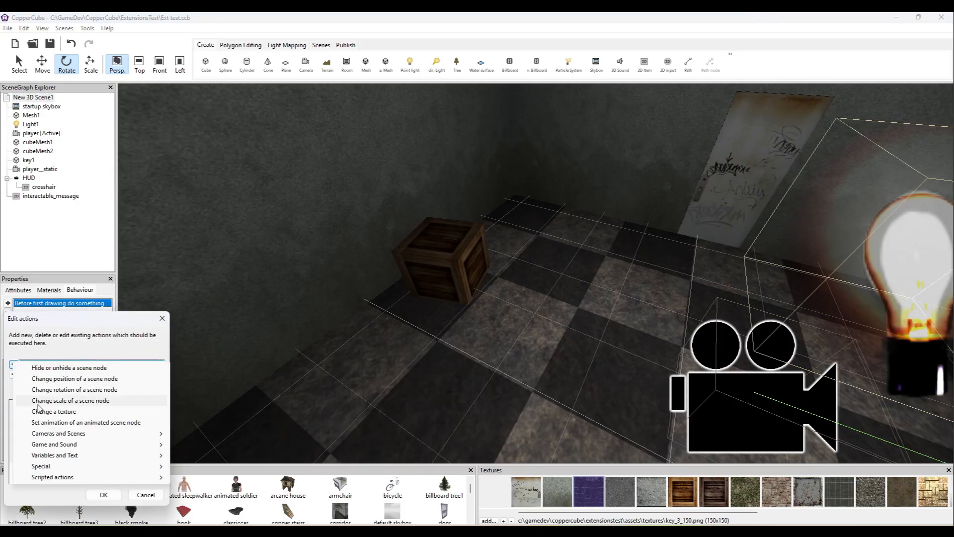
mouse_move(55, 478)
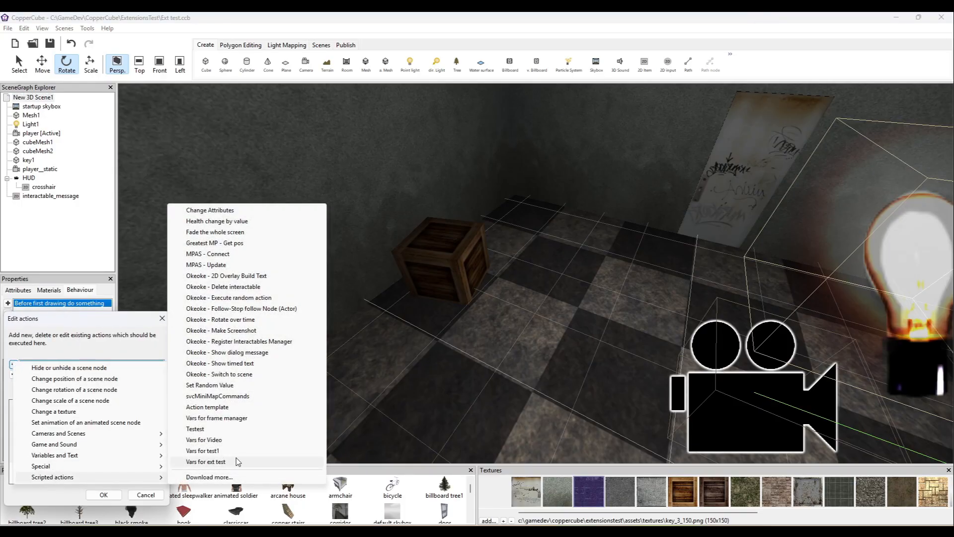
left_click(214, 463)
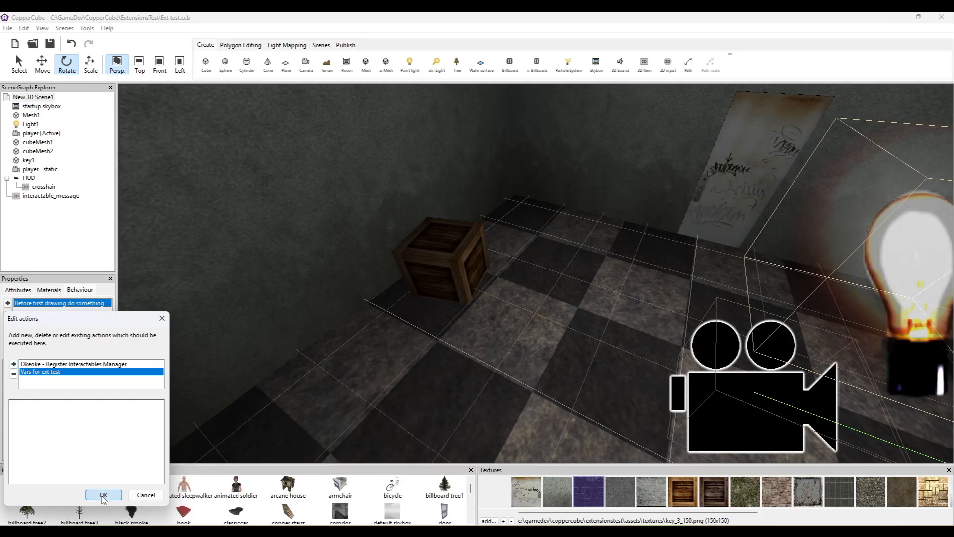
left_click(103, 495)
- Add an Okeoke - Show dialog message action to the on-interaction actions of the key on the crate
left_click(457, 244)
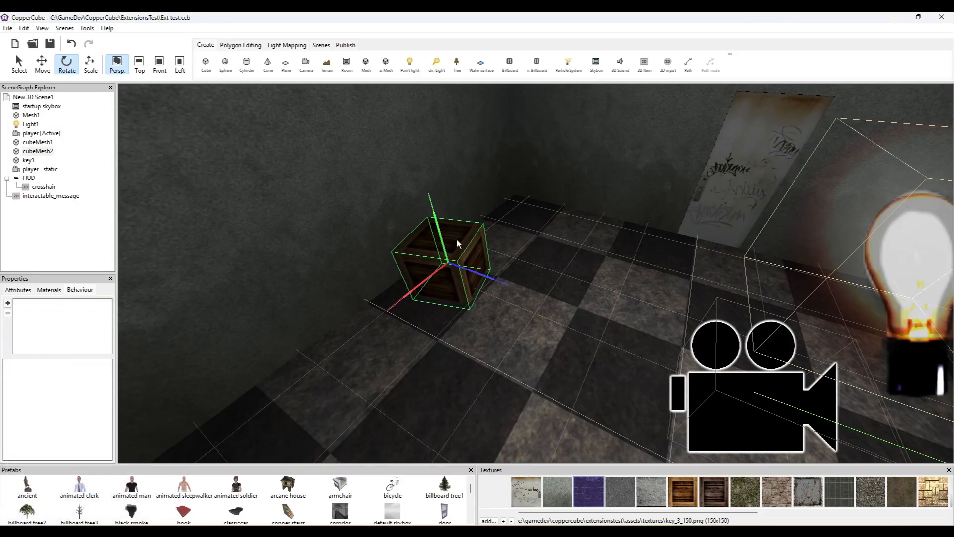
left_click(457, 244)
left_click(56, 304)
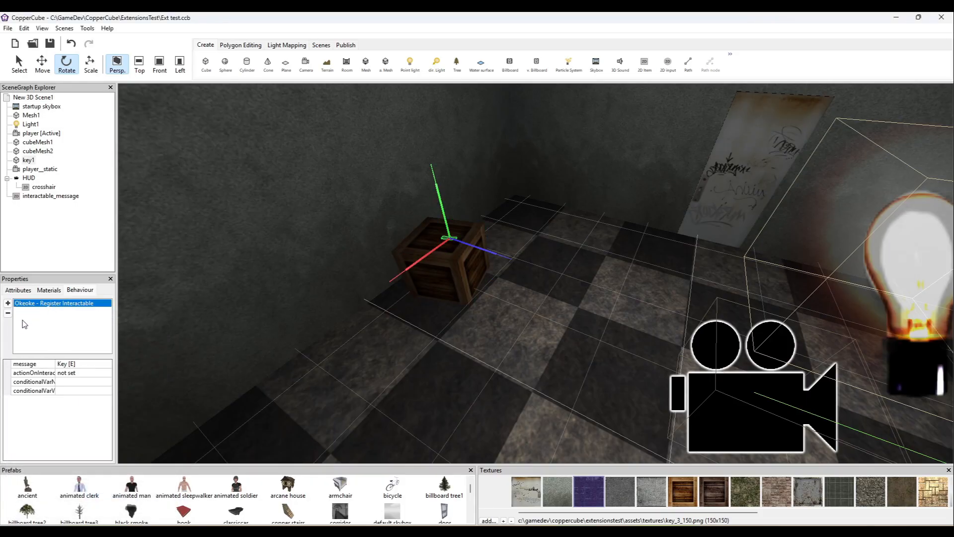
left_click(77, 373)
left_click(106, 373)
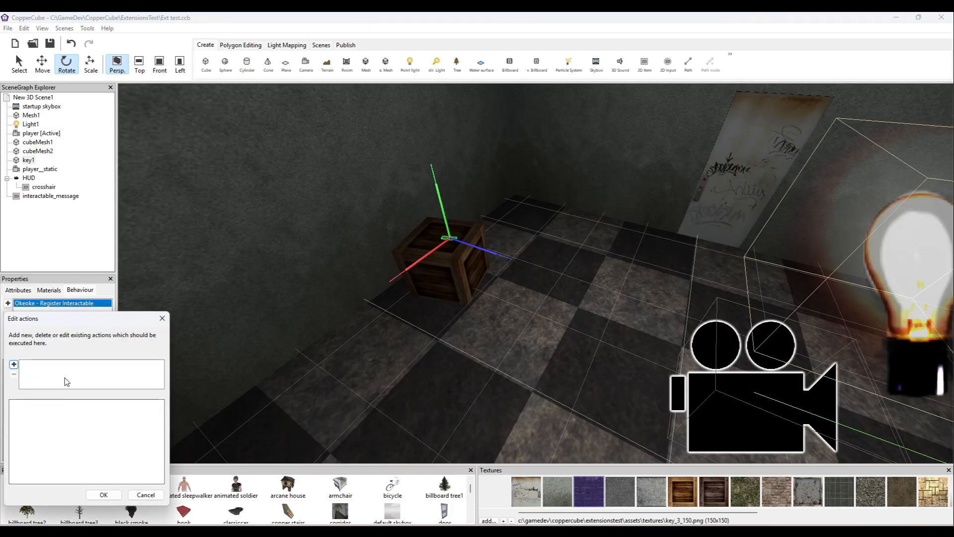
left_click(13, 365)
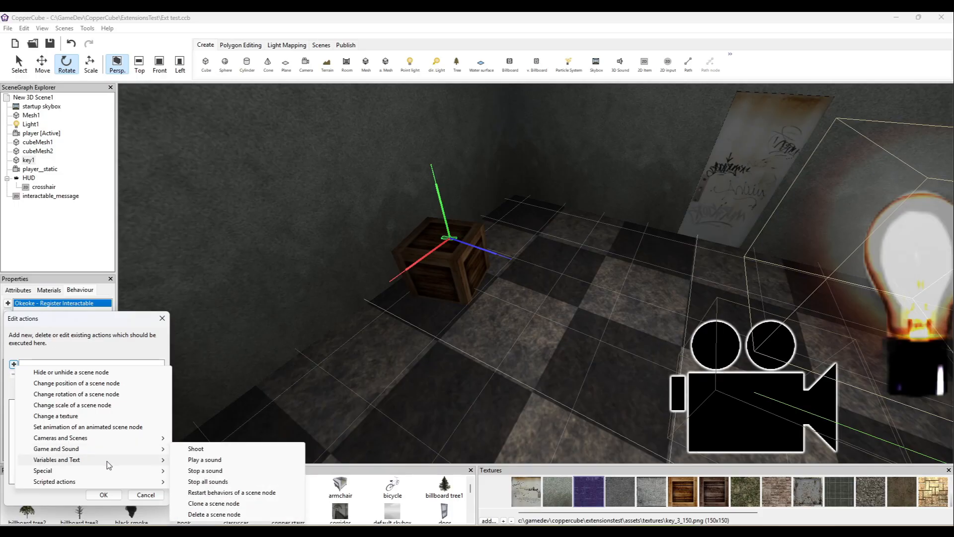
mouse_move(95, 450)
mouse_move(99, 481)
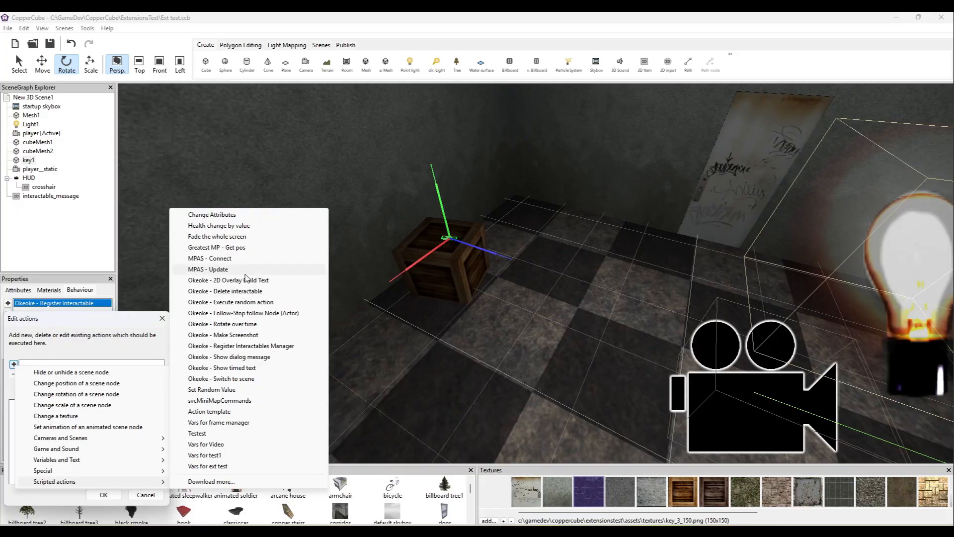
left_click(244, 357)
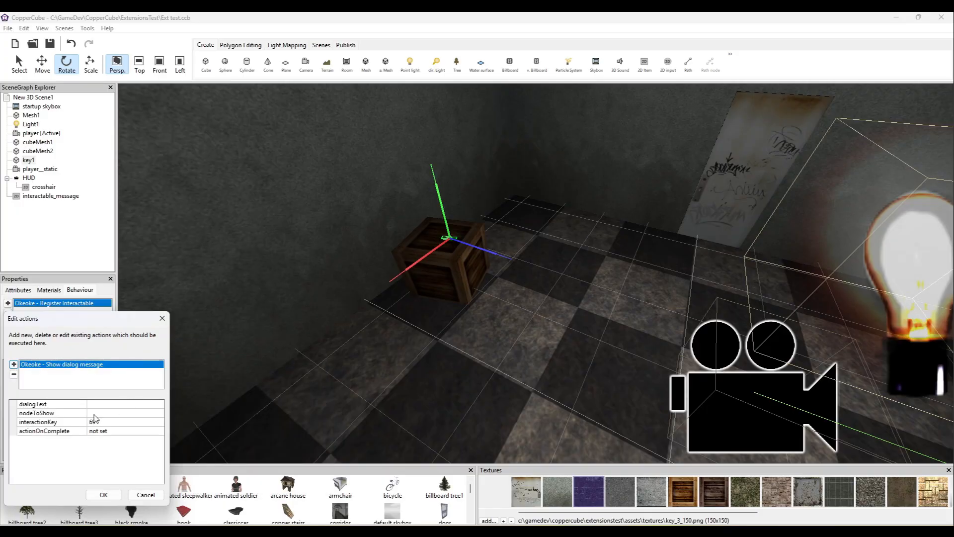
- Set the key's dialog text to "A little key. I need it." and accept the action
left_click(119, 403)
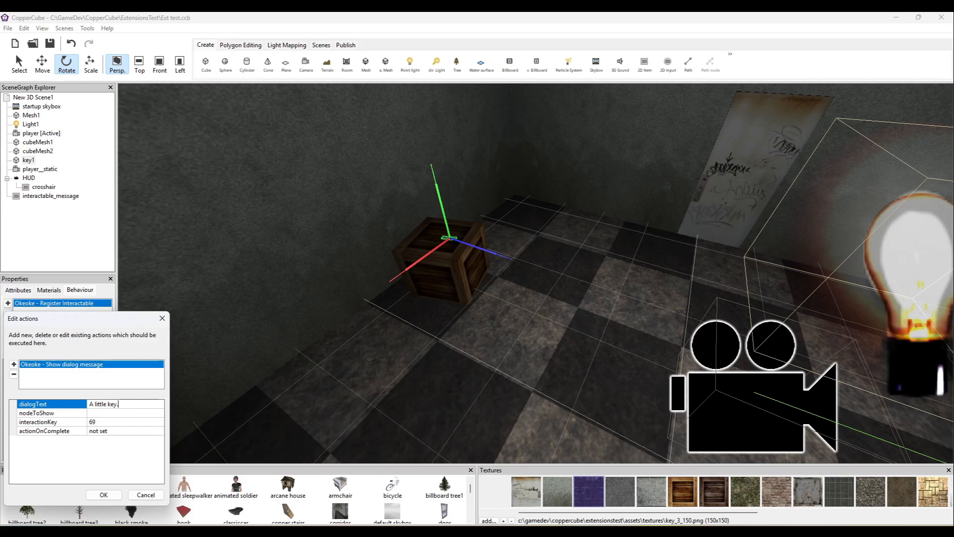
type("A little key. I need it.")
left_click(154, 415)
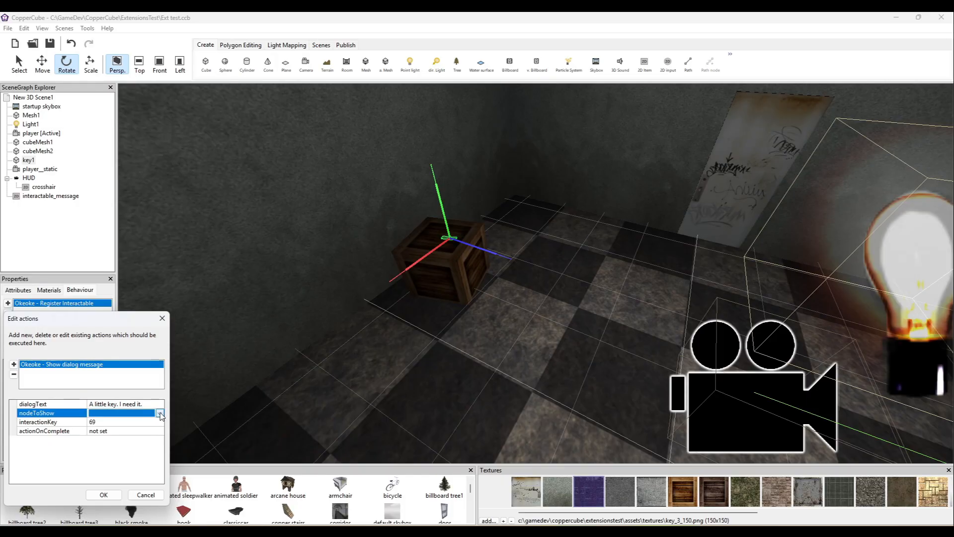
left_click(159, 413)
left_click(160, 413)
left_click(103, 495)
- Move the interactable_message overlay into the HUD folder
left_click(56, 196)
left_click(38, 180)
left_click_drag(38, 181, 38, 180)
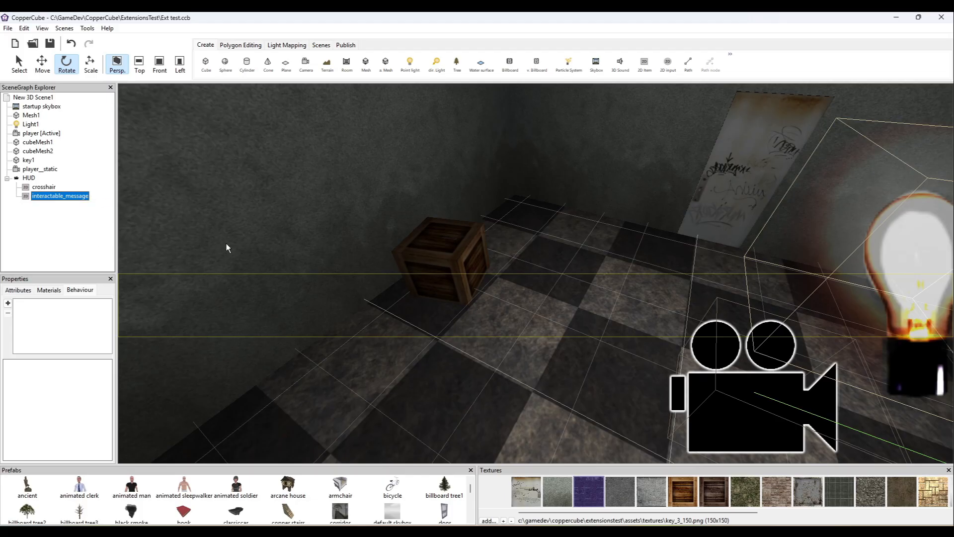
- Duplicate the interactable_message overlay inside HUD and rename the copy general_message
key("ctrl+v")
left_click(71, 205)
left_click(17, 290)
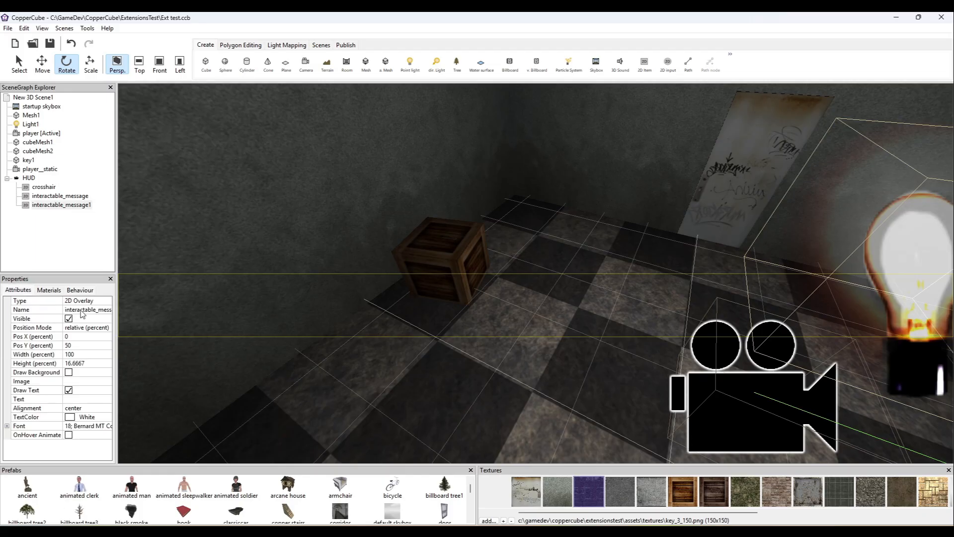
left_click(82, 311)
type("general_")
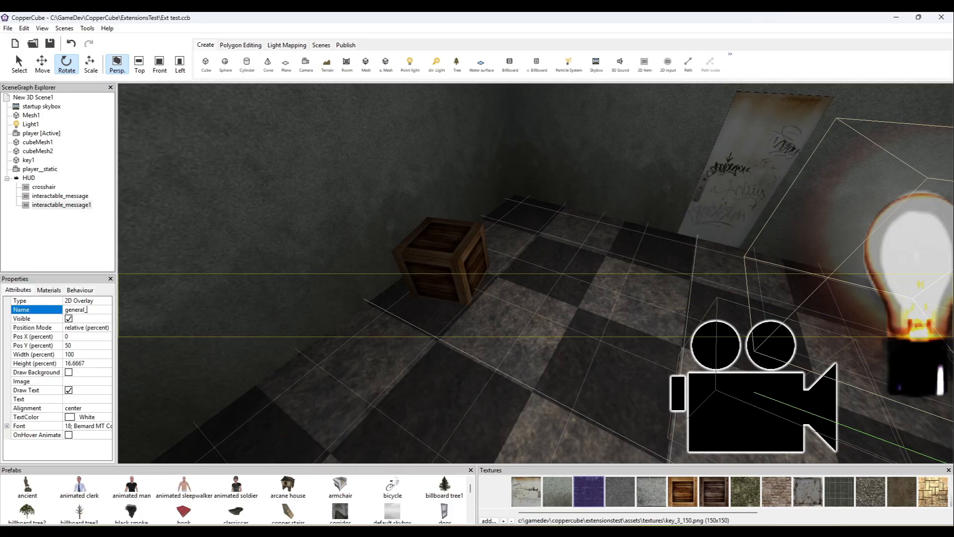
type("message")
key("Return")
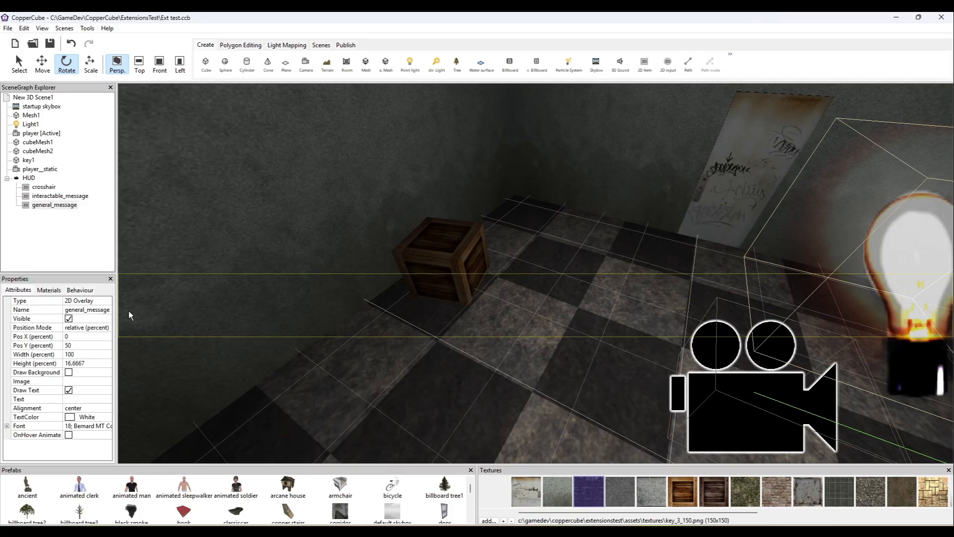
- Set the text of the general_message overlay to ROOM_0_DOOR_STATE
left_click(83, 399)
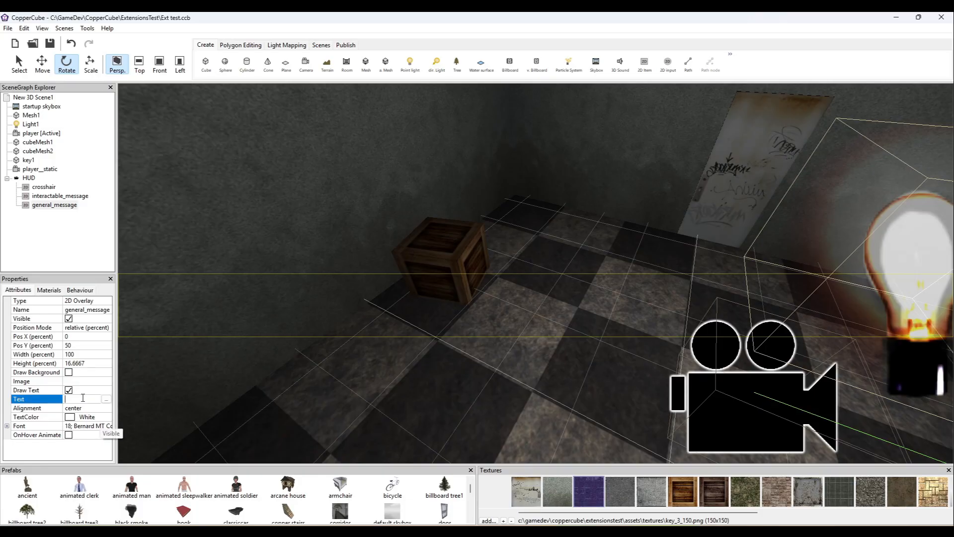
type("ROOM_0_DOOR_STATE")
key("Return")
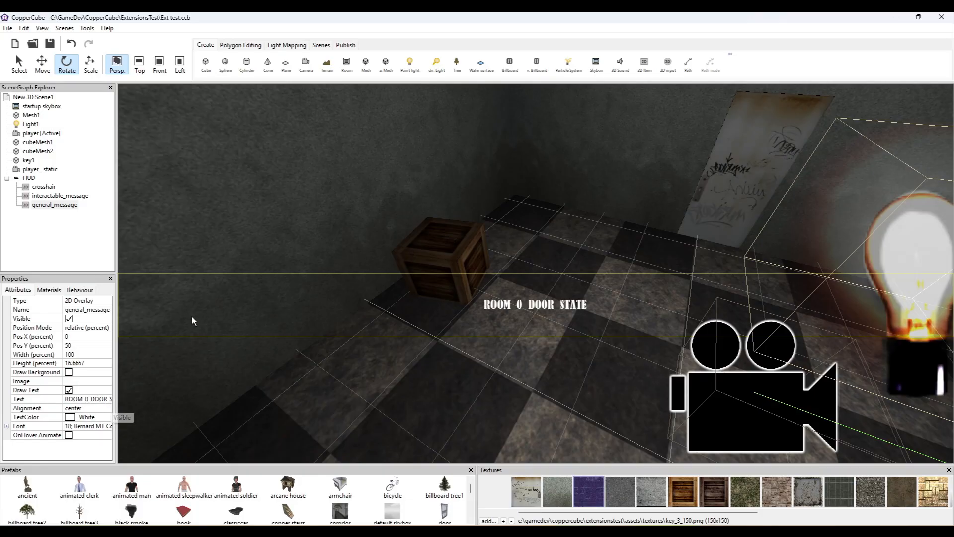
- Move the interactable_message overlay down to a vertical position of about 73.6 percent and set its horizontal position to 0
left_click(321, 273)
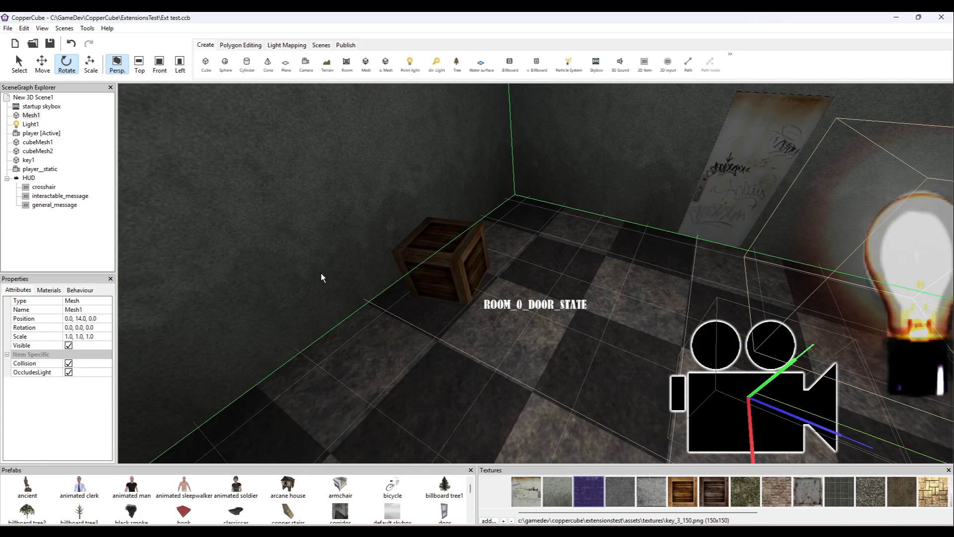
left_click(524, 301)
left_click(42, 70)
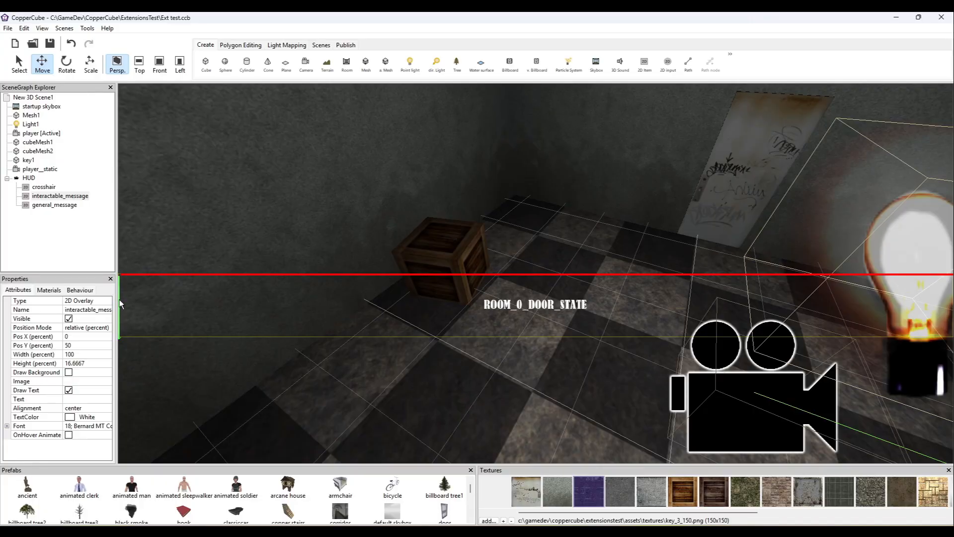
left_click_drag(119, 299, 120, 390)
left_click(84, 337)
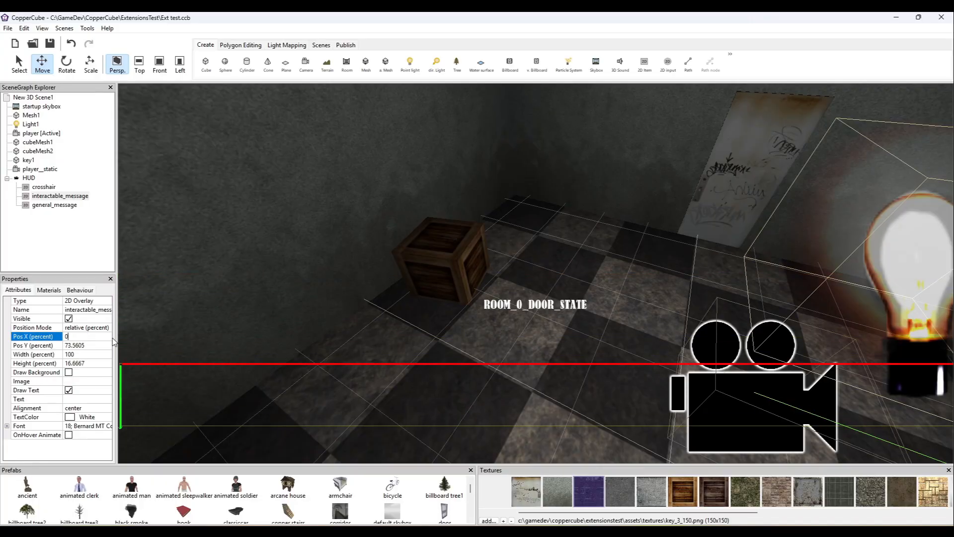
key("Return")
- Undo the last horizontal position change of the interactable_message overlay
left_click(528, 306)
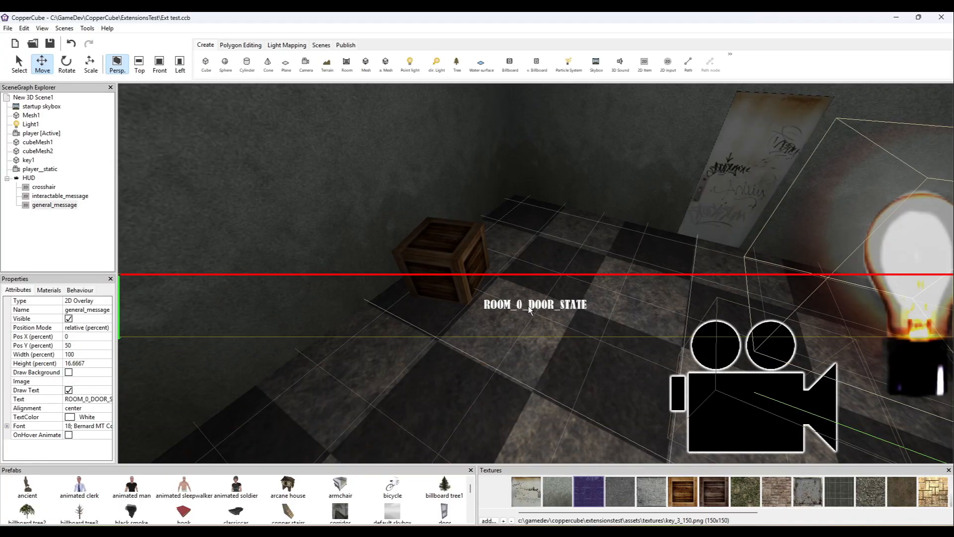
left_click(490, 371)
key("ctrl+z")
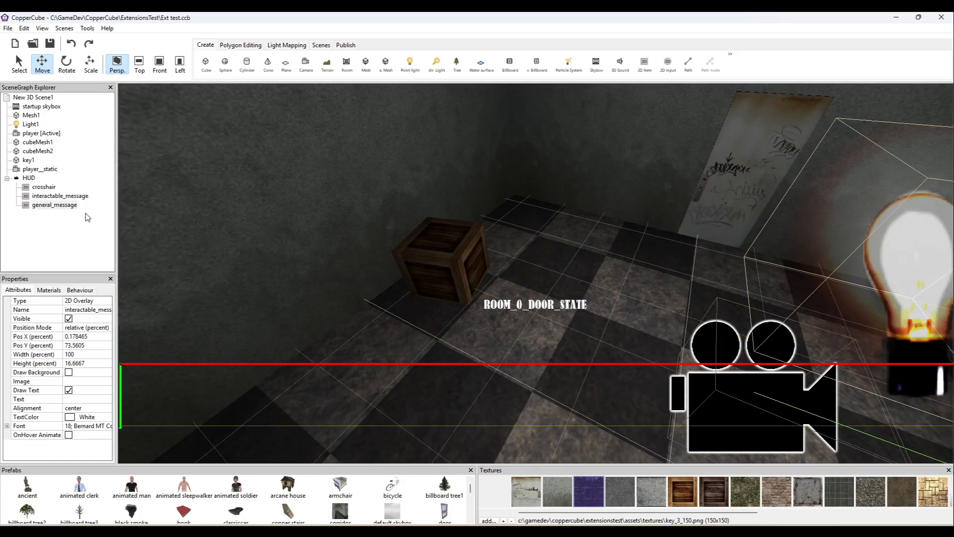
- Move the general_message overlay down to a vertical position of about 72.1 percent and set its horizontal position to 0
left_click(54, 205)
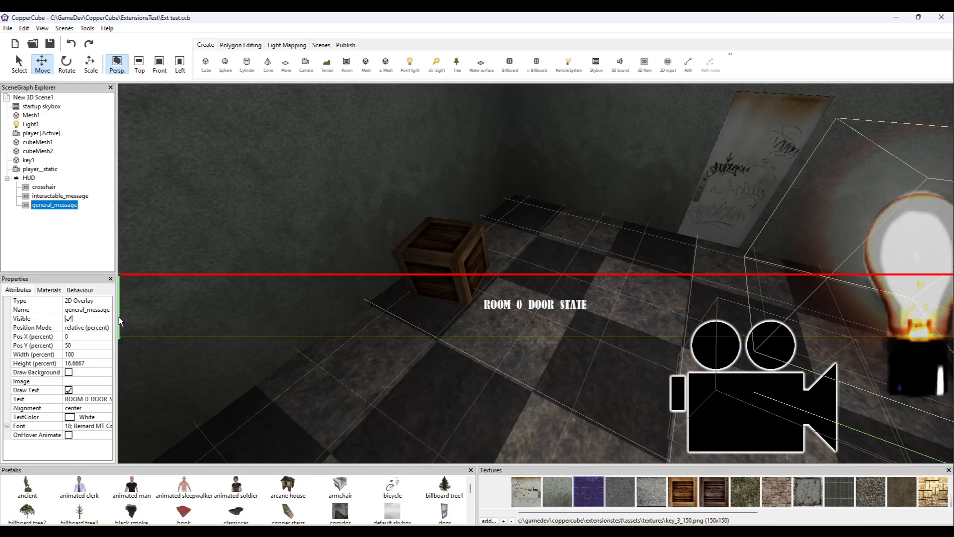
left_click_drag(118, 317, 122, 427)
left_click(86, 338)
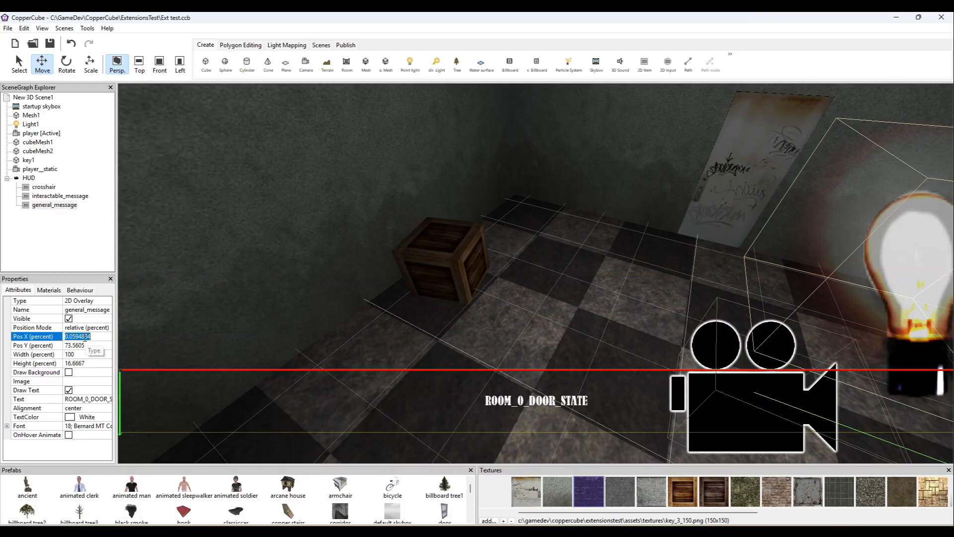
type("0")
key("Return")
left_click_drag(121, 410, 120, 398)
- Set the height of the general_message overlay to 25 percent
left_click(83, 347)
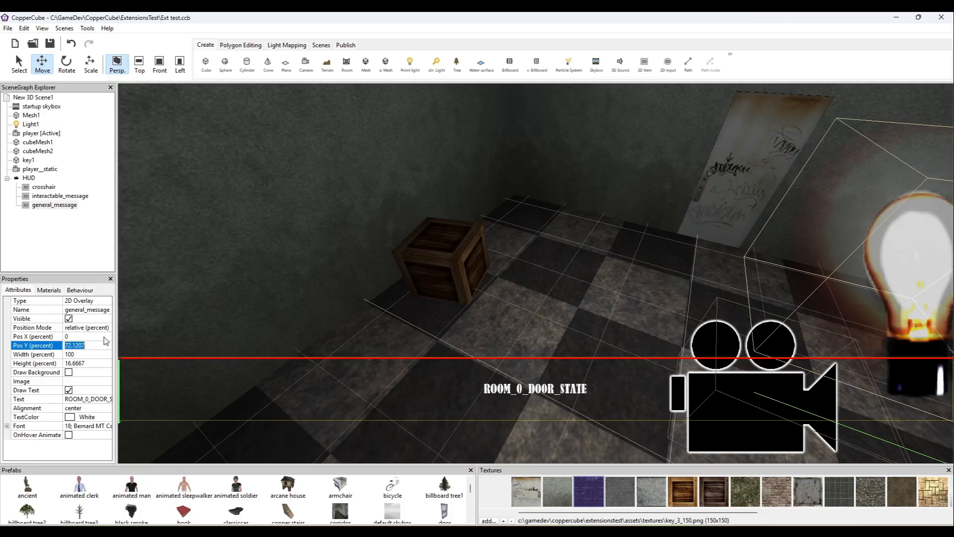
left_click(78, 336)
left_click(84, 364)
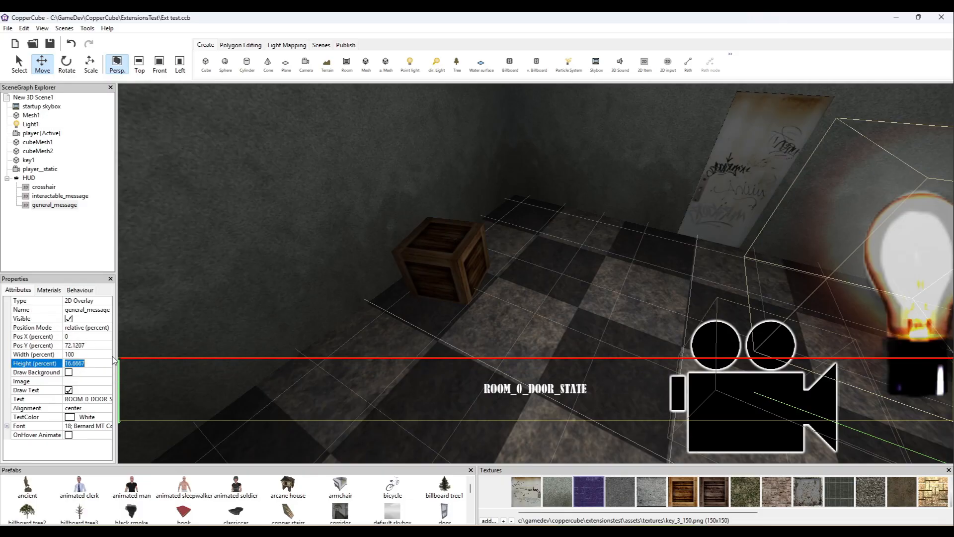
type("25")
key("Return")
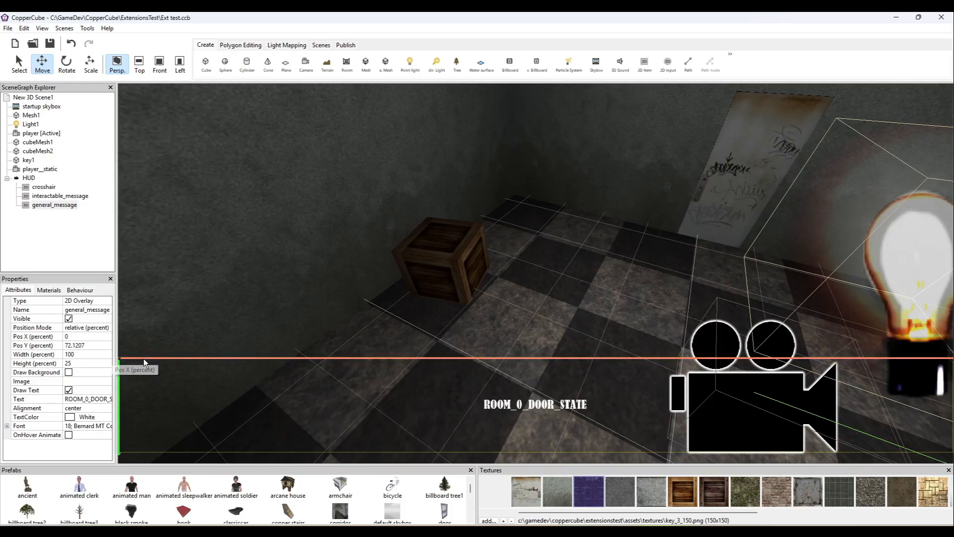
- Set the general_message overlay's height to 20 percent and move it up to a vertical position of about 69.1 percent
left_click(83, 363)
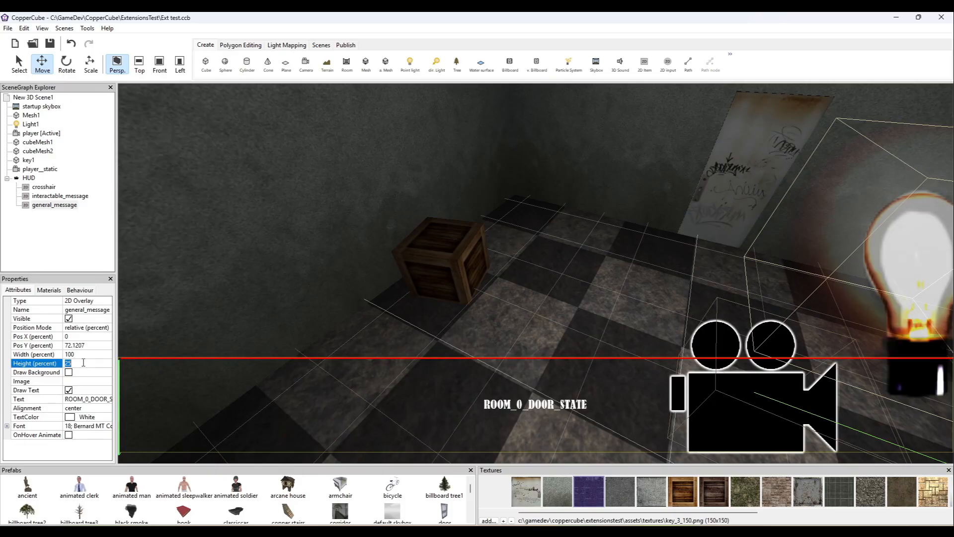
type("20")
key("Return")
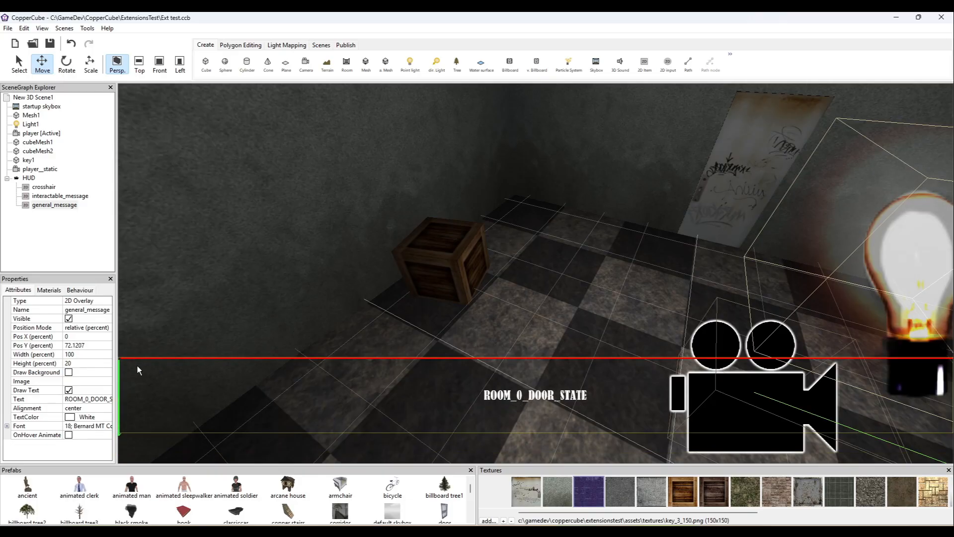
left_click_drag(120, 404, 124, 388)
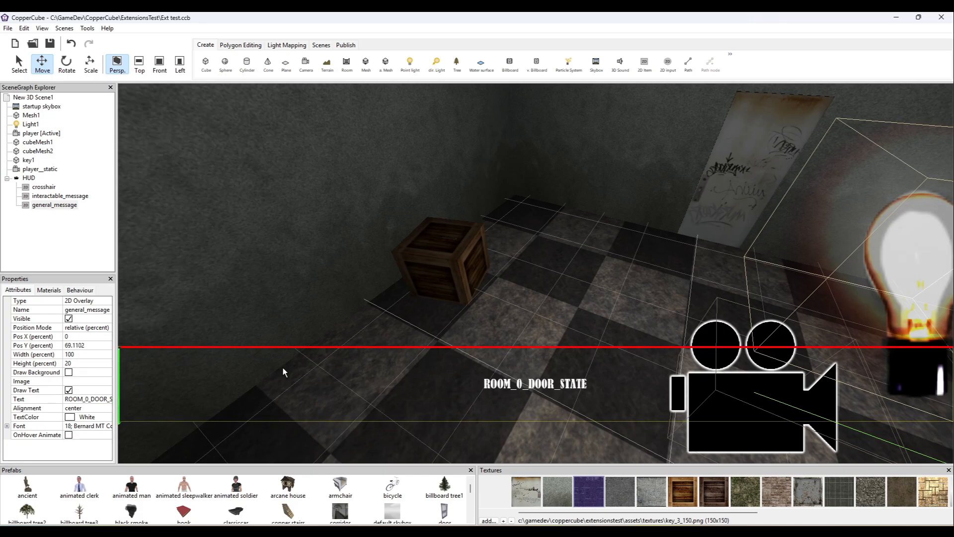
- Enable the background of the general_message overlay and give it a muted grey-blue colour (109,119,146)
left_click(69, 372)
left_click(84, 382)
left_click(105, 381)
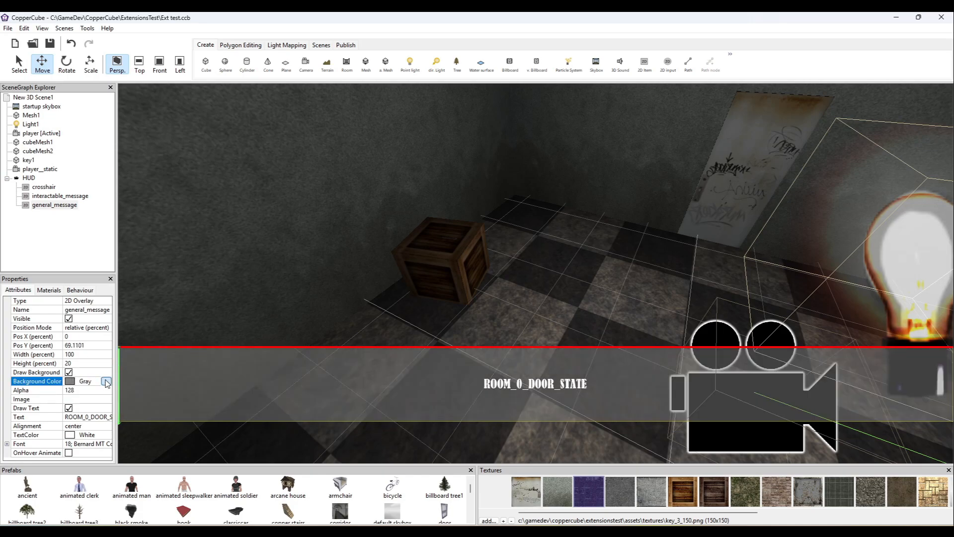
left_click(174, 133)
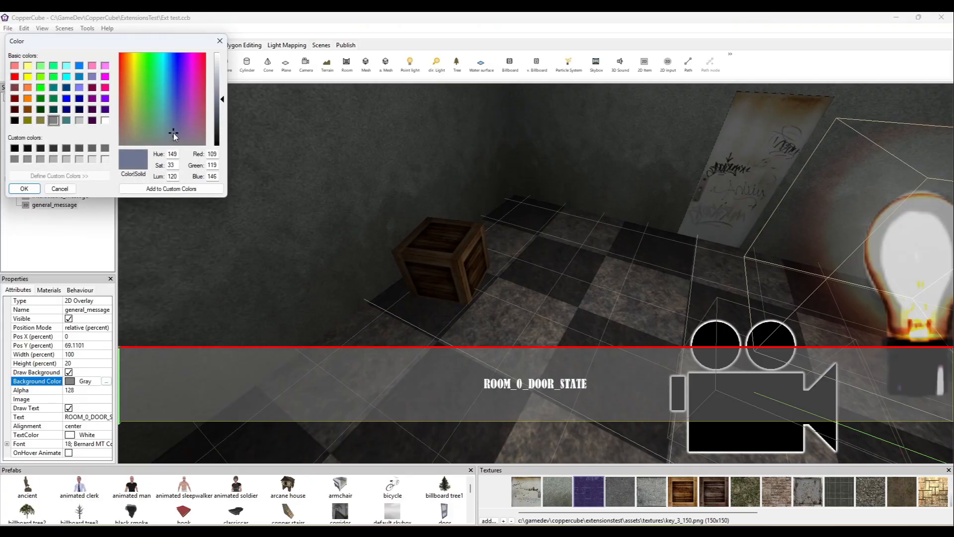
left_click(24, 189)
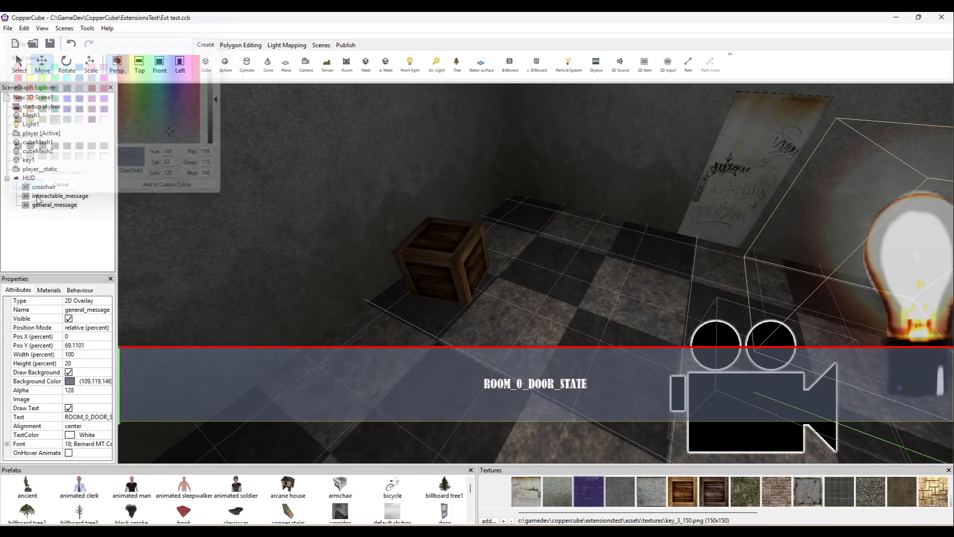
- Change the general_message overlay's background to a more saturated blue (82,102,173)
left_click(87, 381)
left_click(106, 381)
left_click(173, 113)
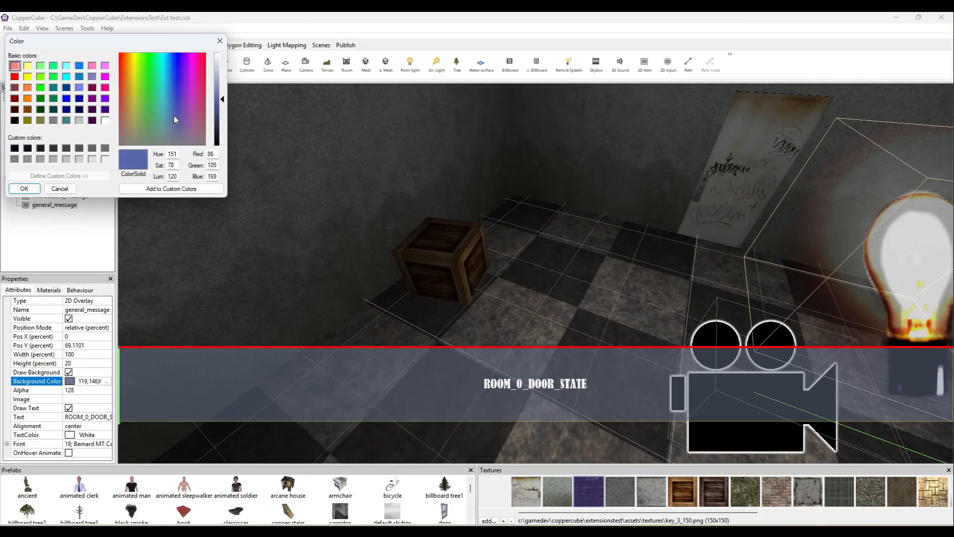
left_click(25, 188)
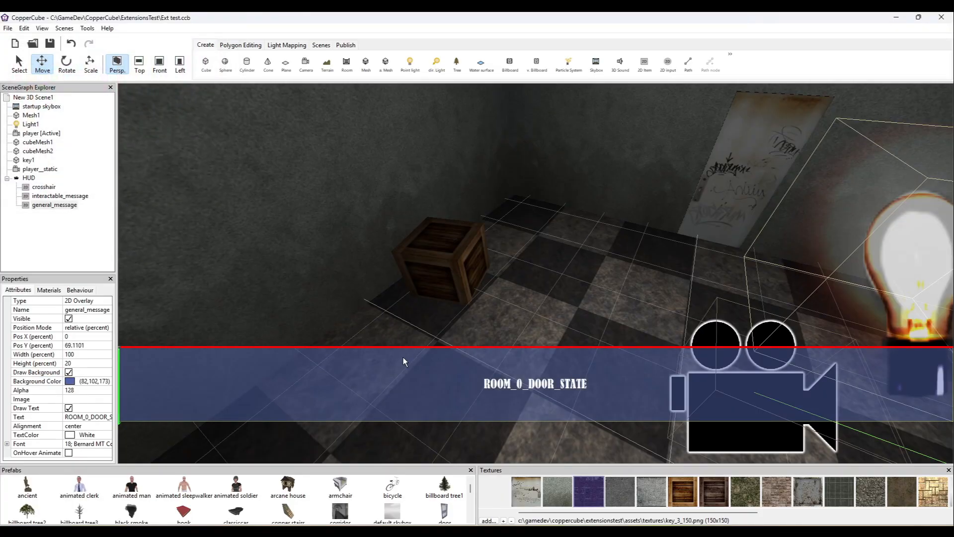
- Darken the general_message overlay's background to a deep navy blue (29,36,61) by lowering its luminosity
left_click(87, 381)
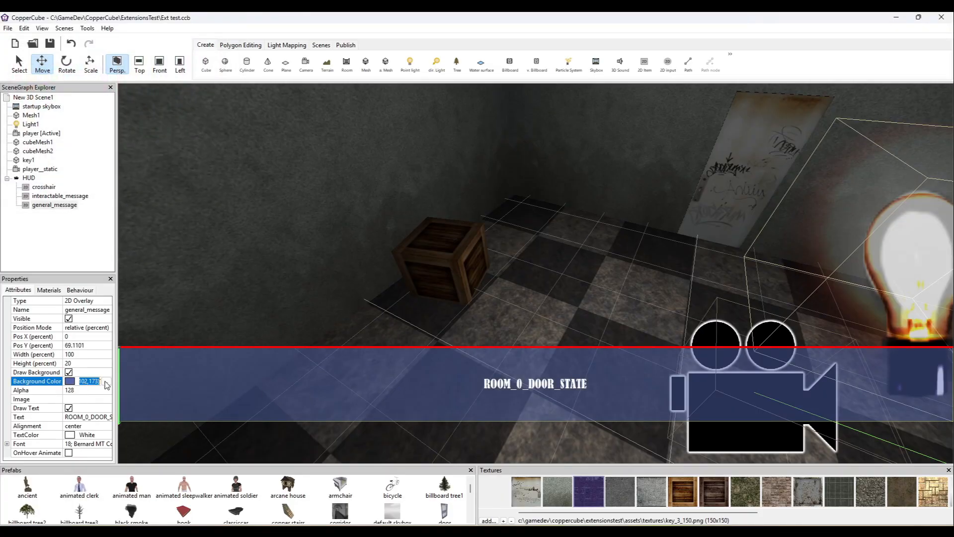
left_click(106, 381)
left_click_drag(222, 106, 221, 130)
left_click(23, 189)
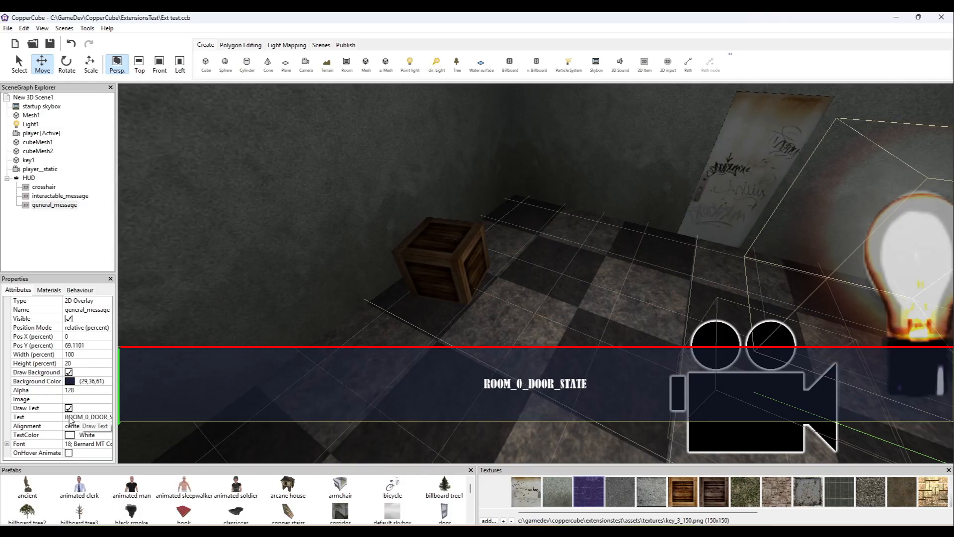
- Clear the text of the general_message overlay and make the overlay invisible
left_click(89, 416)
key("BackSpace")
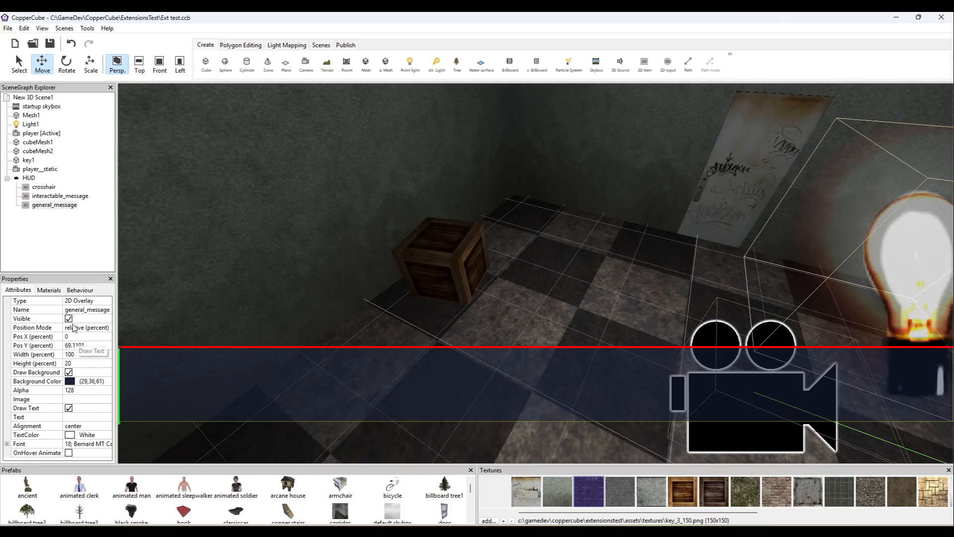
left_click(69, 319)
left_click(59, 204)
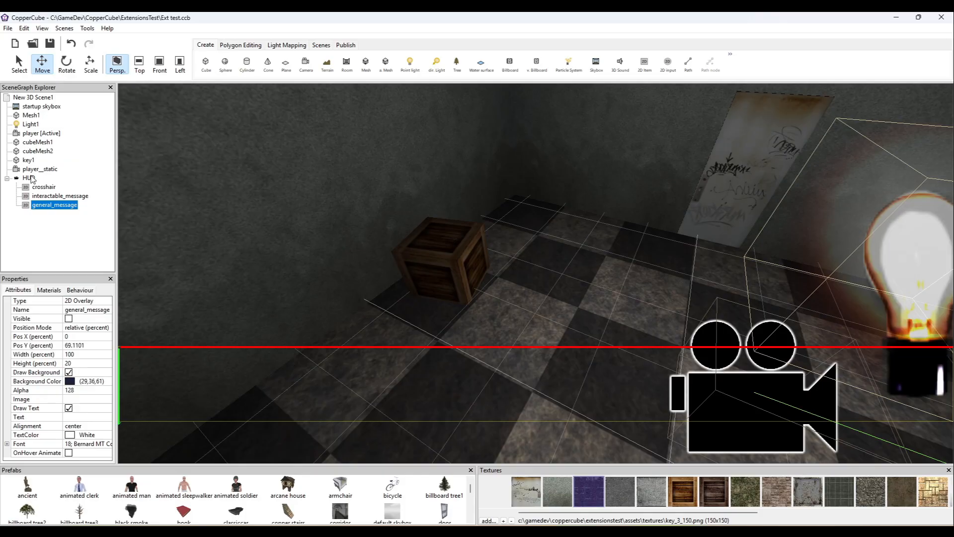
- Set general_message as the nodeToShow of the Show dialog message action in key1's Register Interactable behaviour
left_click(31, 98)
left_click(79, 290)
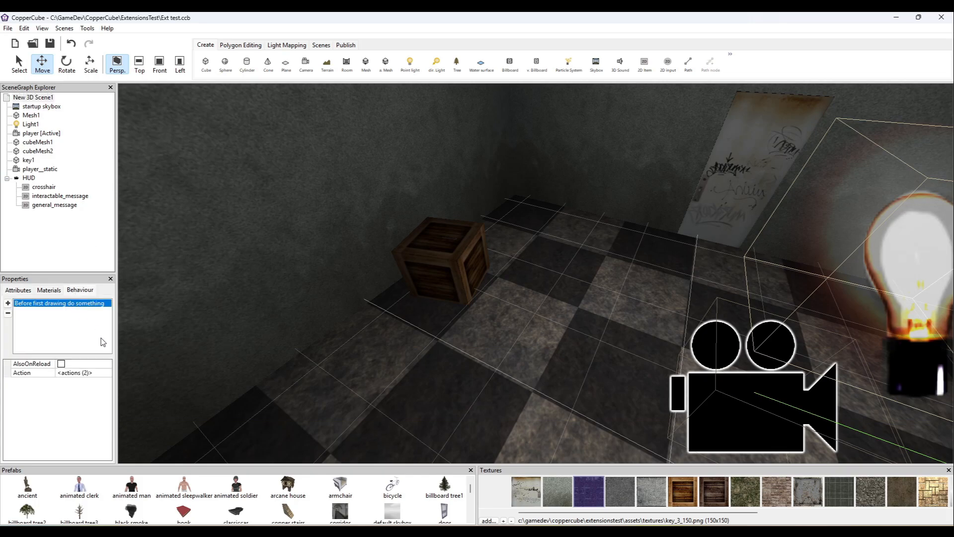
left_click(25, 161)
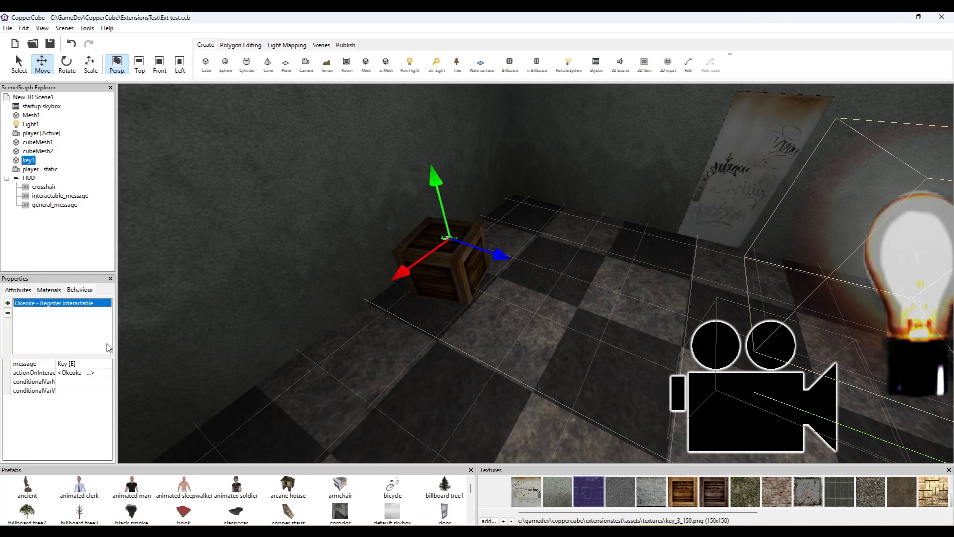
left_click(99, 373)
left_click(109, 374)
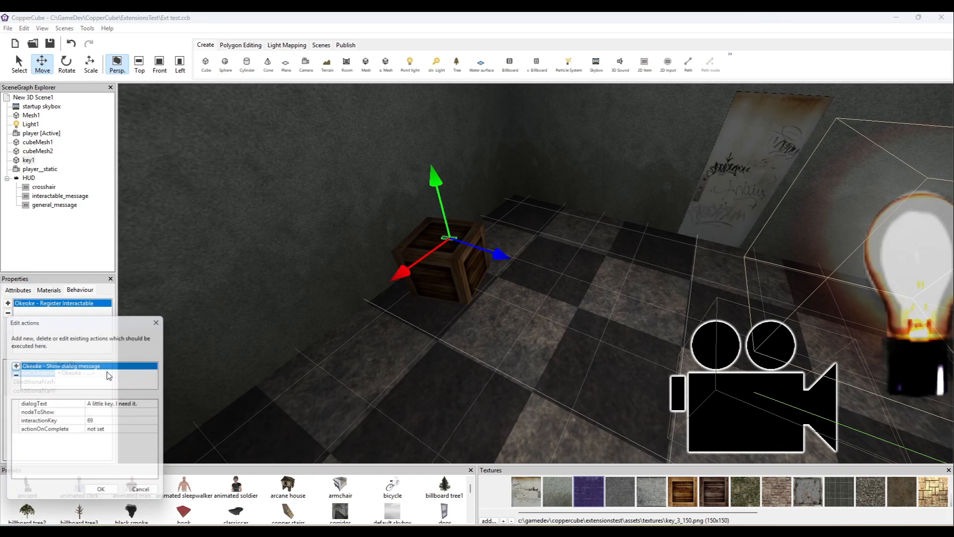
left_click(152, 413)
left_click(130, 430)
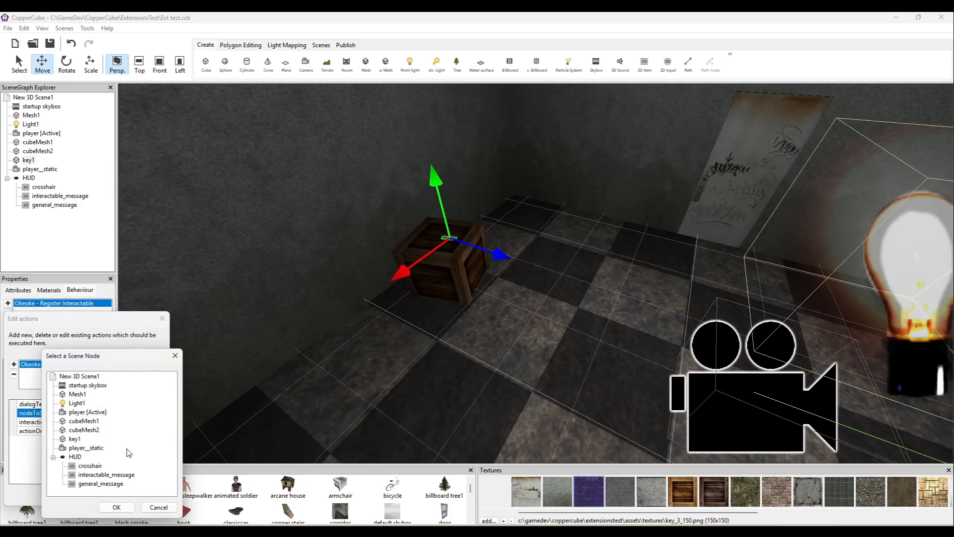
left_click(107, 484)
left_click(116, 507)
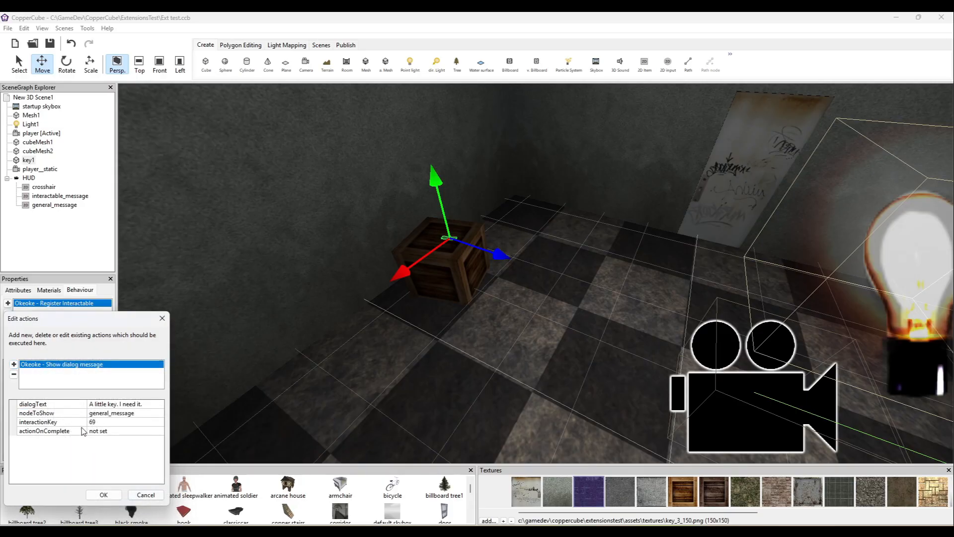
left_click(56, 432)
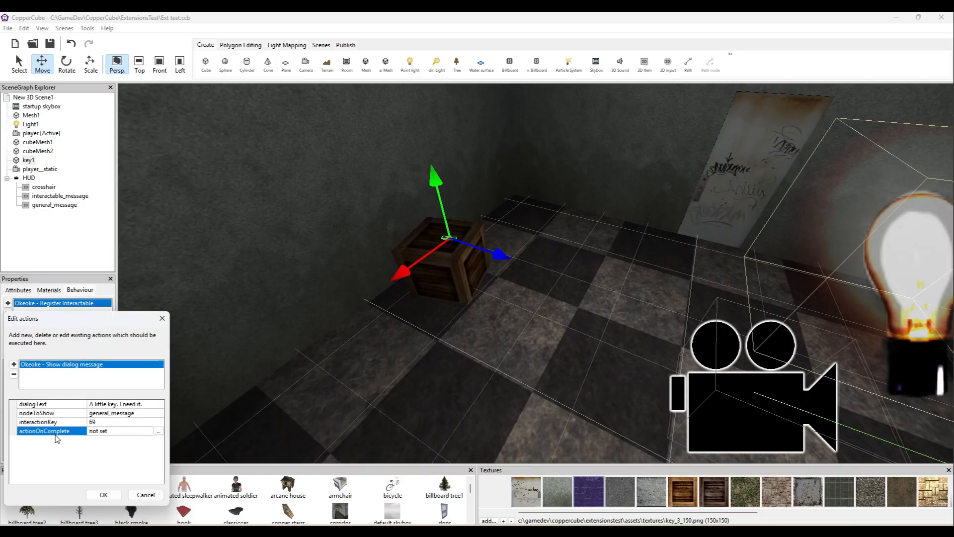
left_click(104, 494)
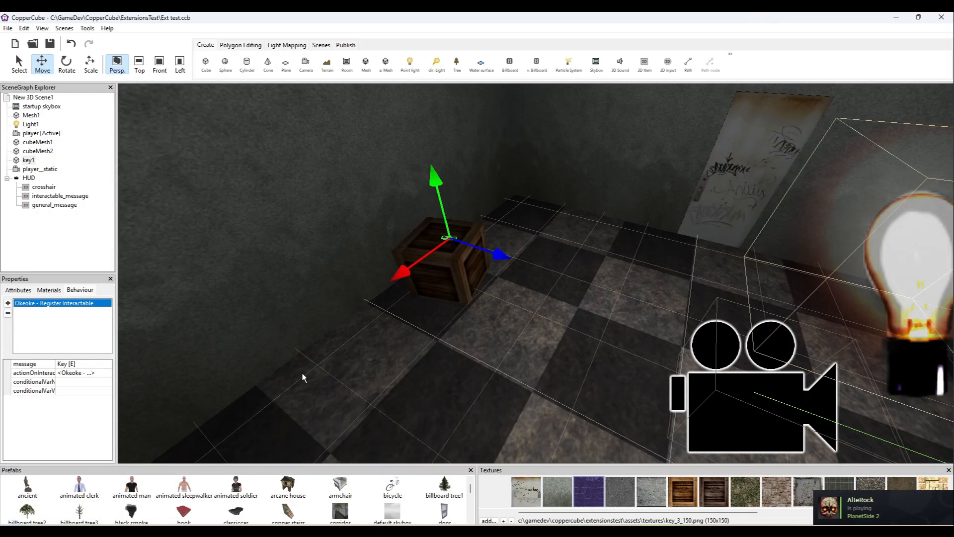
- Test the game by walking to the crate, interacting with the key and dismissing its dialog message, then end the test
key("F5")
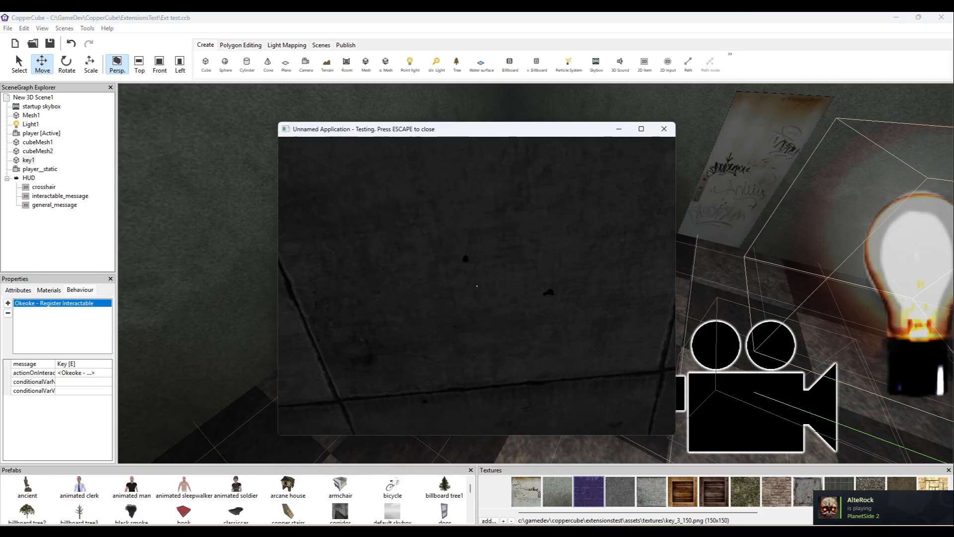
key("w")
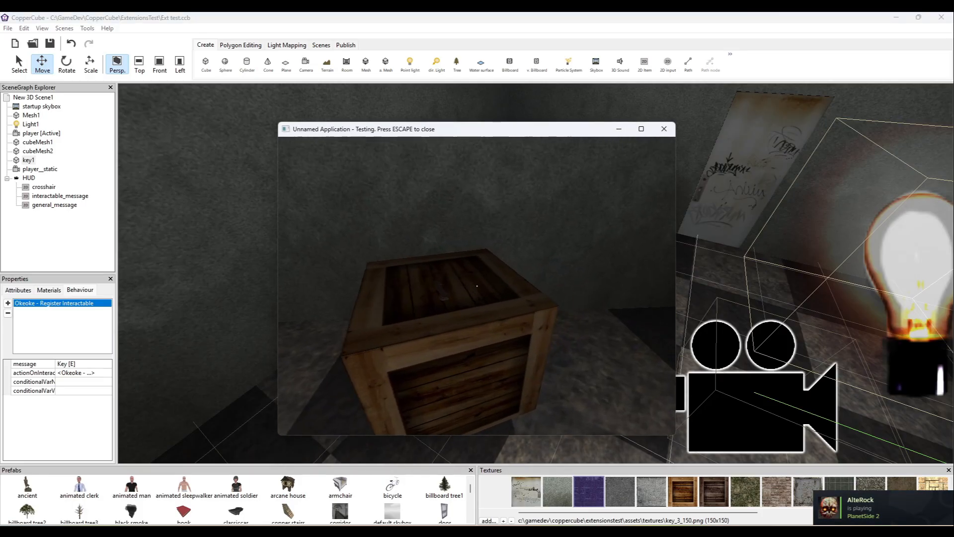
key("e")
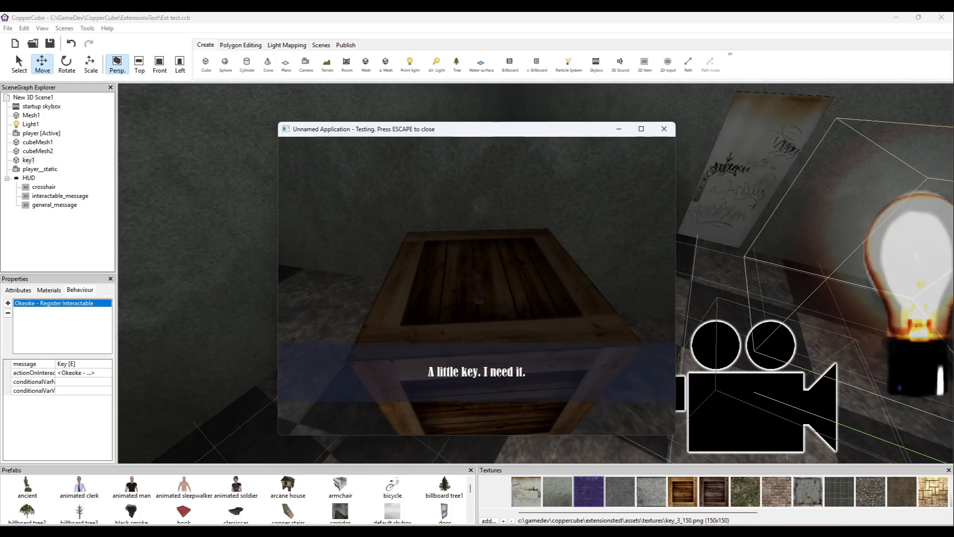
key("e")
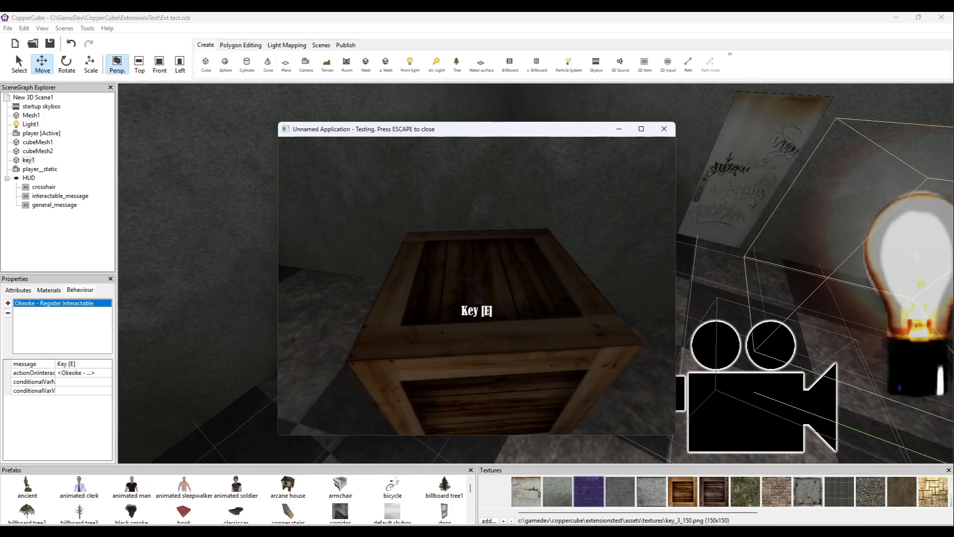
key("s")
key("w")
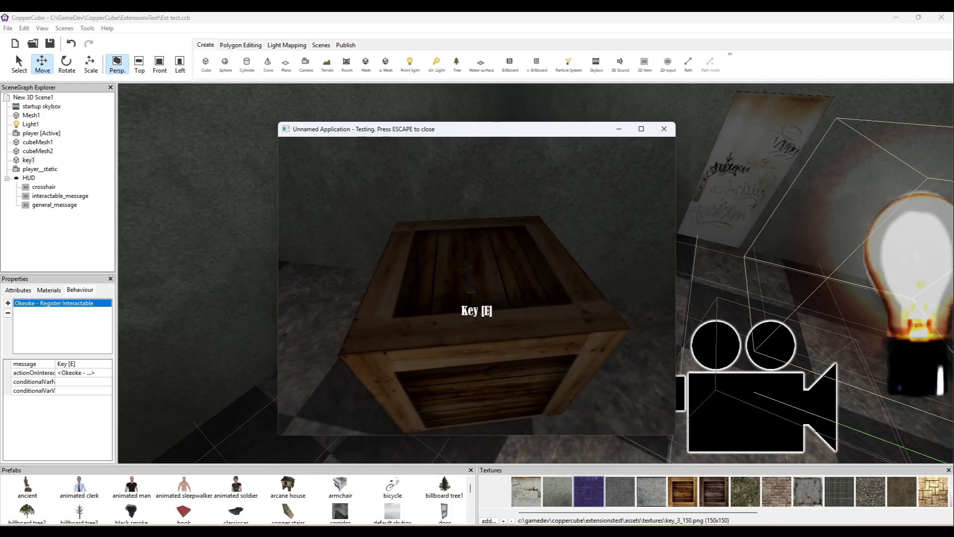
key("s")
key("Escape")
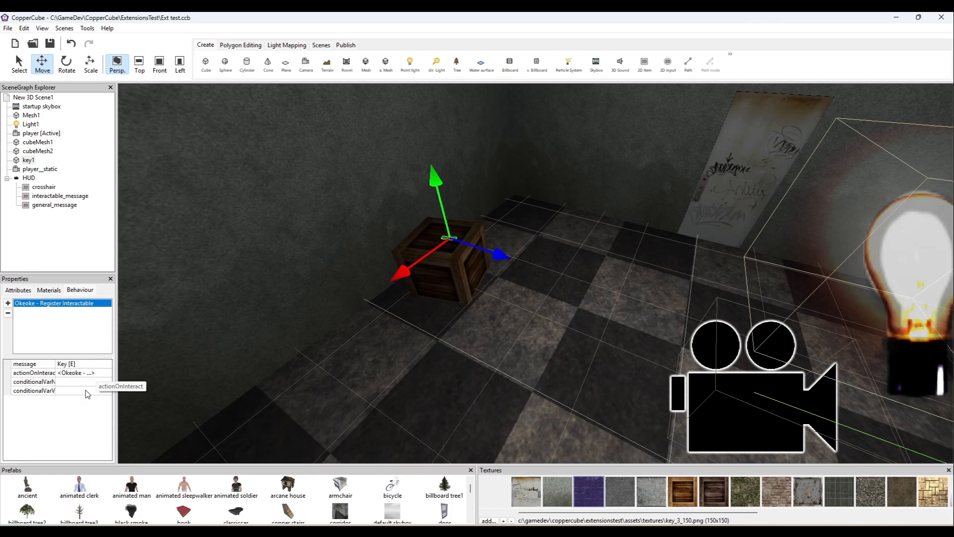
- Add a Set or Change a Variable action to the actionOnComplete of key1's Show dialog message action
left_click(89, 373)
left_click(107, 372)
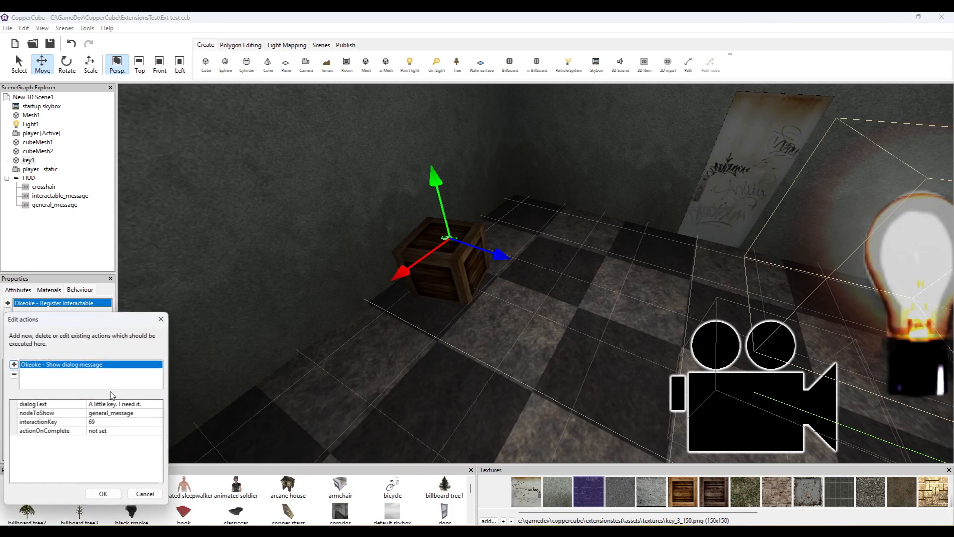
left_click(111, 433)
left_click(110, 432)
left_click(13, 380)
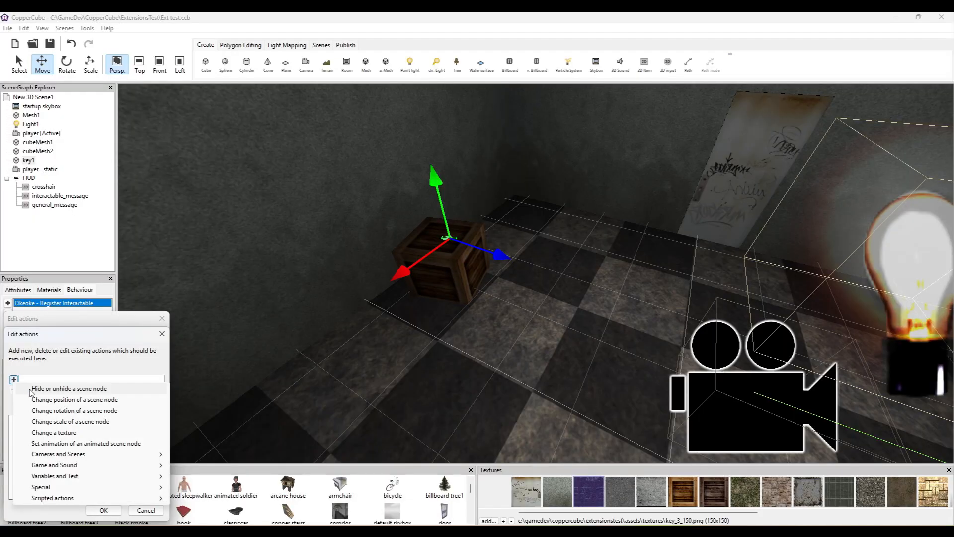
mouse_move(75, 476)
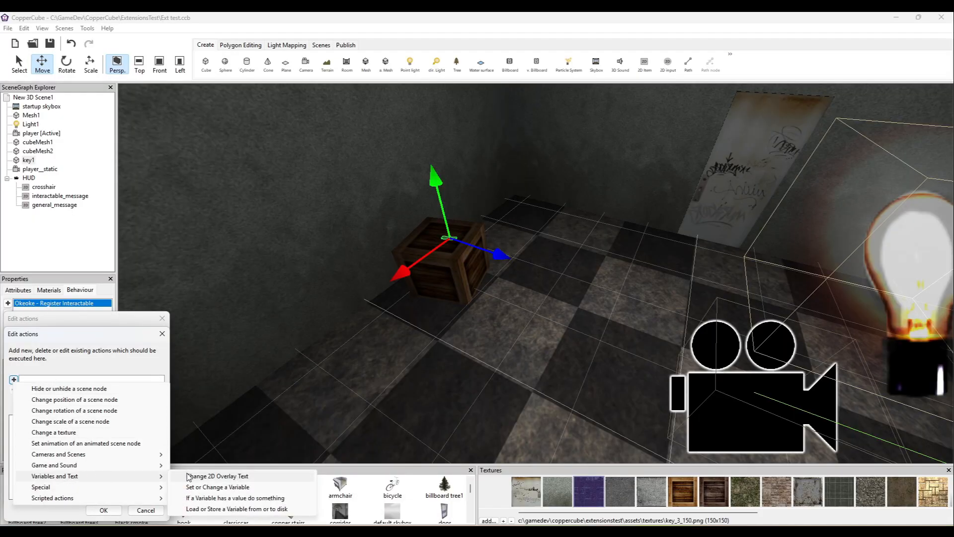
left_click(202, 489)
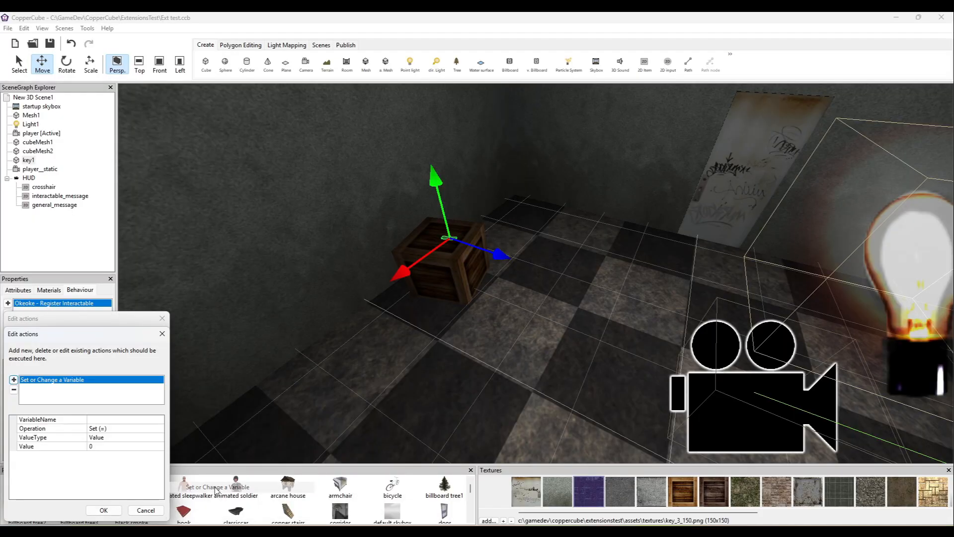
- Copy the variable name ROOM_0_DOOR_STATE from CopperCube Variable Editor into the new action's VariableName
left_click(89, 423)
key("alt+Tab")
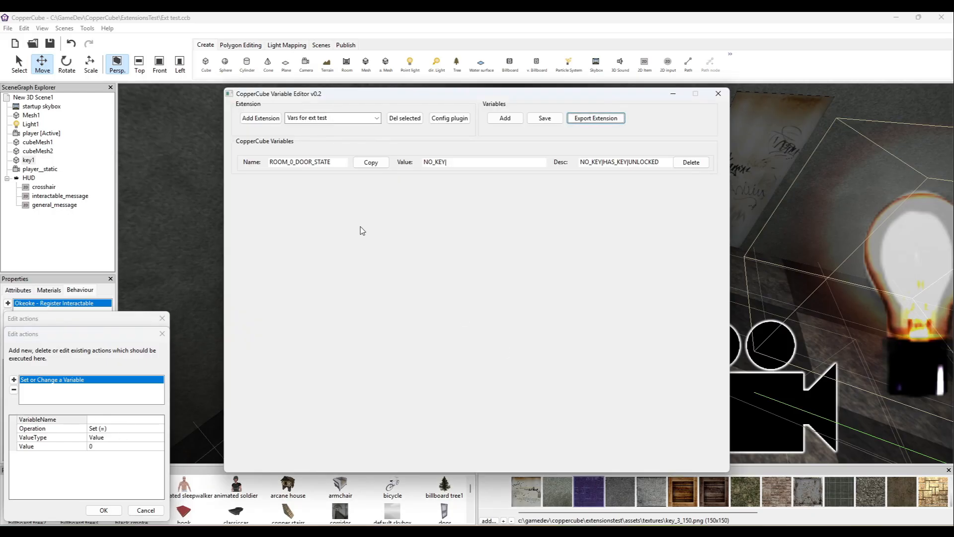
left_click(385, 163)
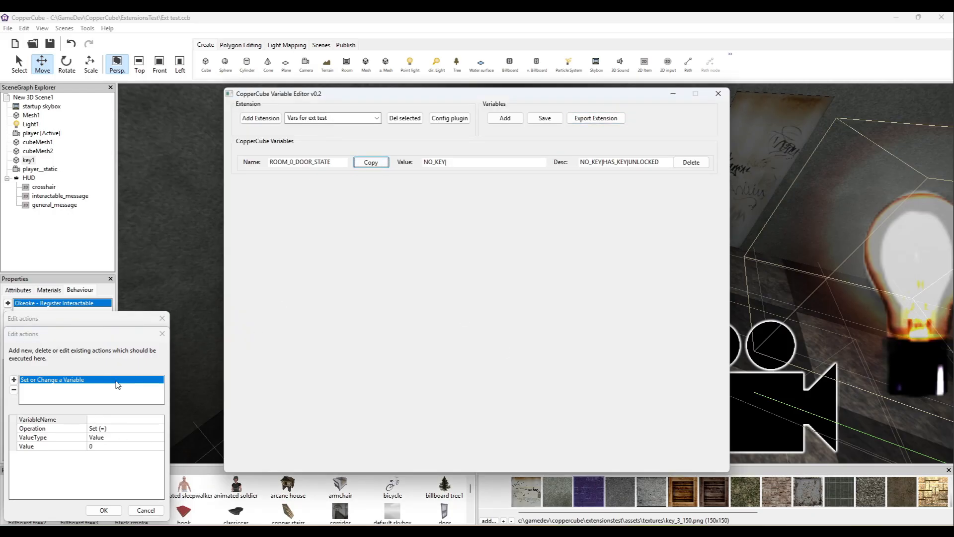
left_click(124, 419)
key("ctrl+v")
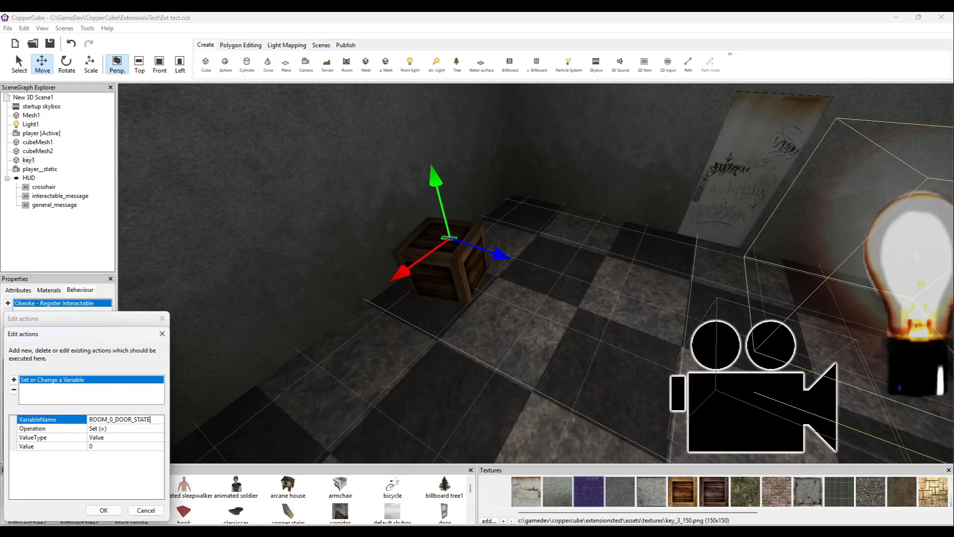
- Set the variable action's value to HAS_KEY, without the trailing separator, and confirm key1's interaction actions
key("alt+Tab")
double_click(615, 161)
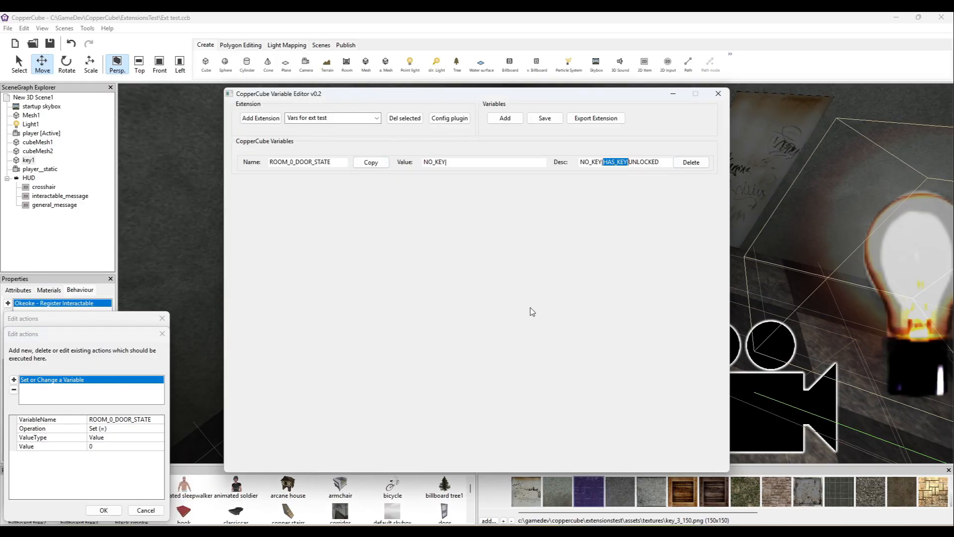
left_click(107, 446)
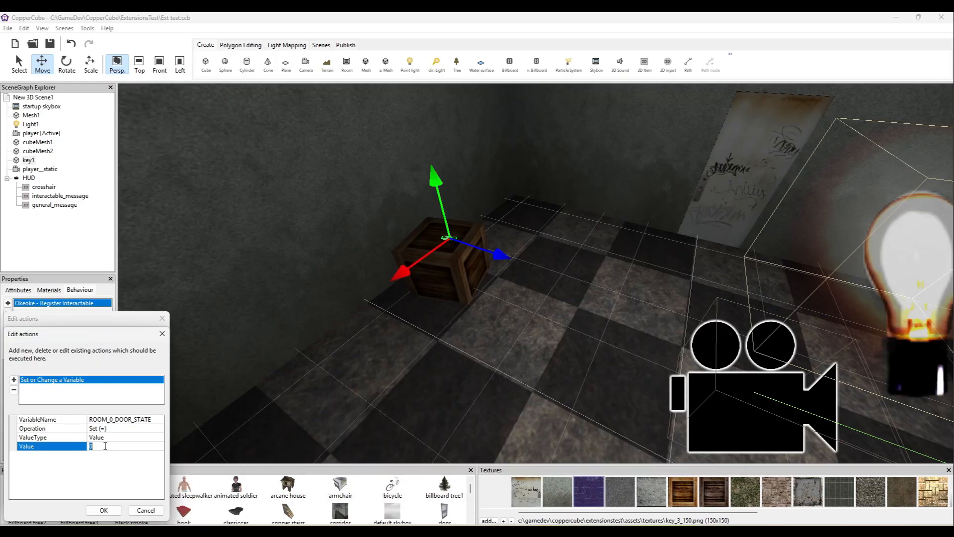
left_click(113, 510)
left_click(159, 431)
left_click(159, 433)
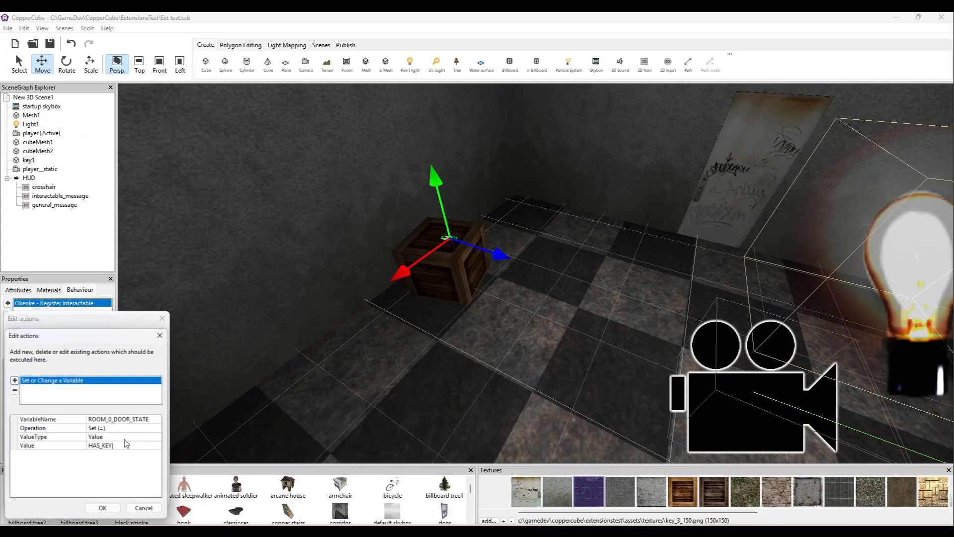
left_click(129, 447)
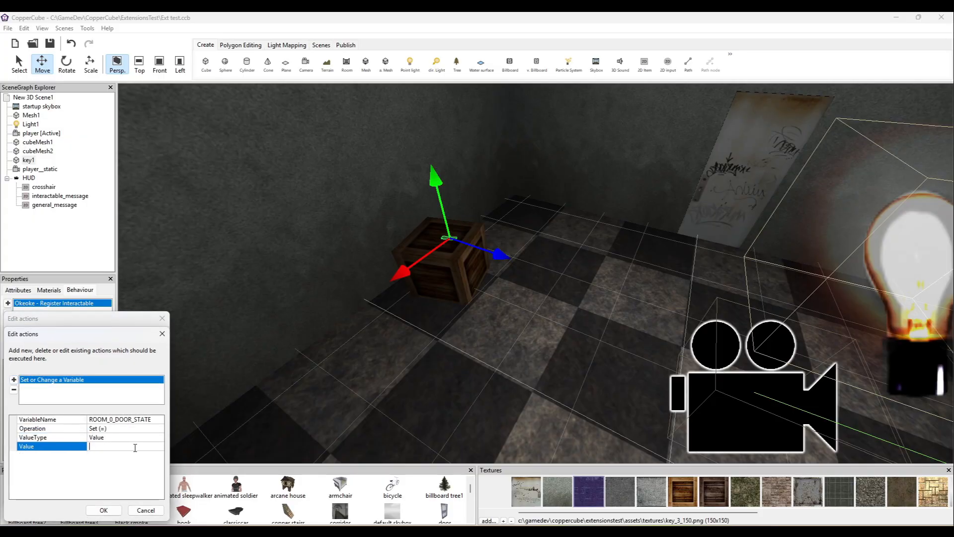
type("HAS_KEY")
left_click(106, 510)
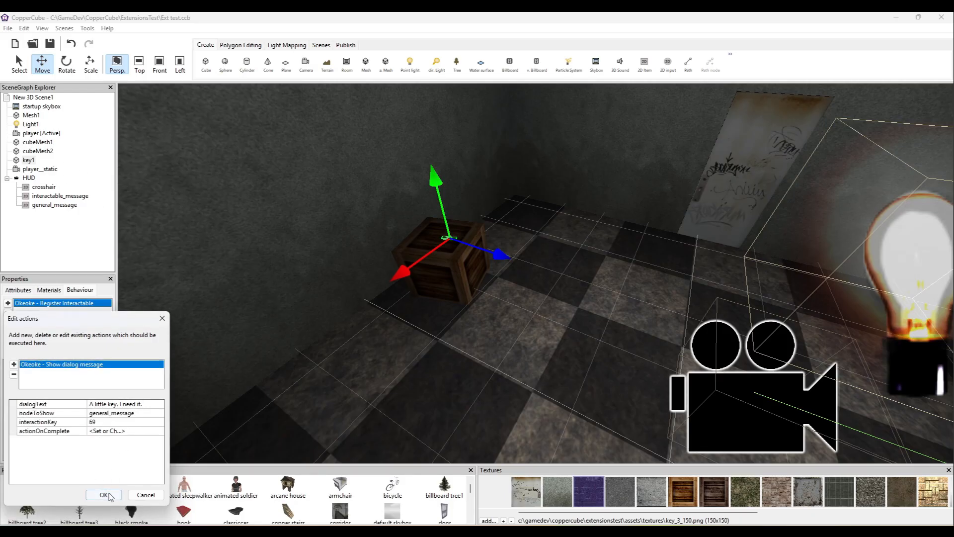
left_click(105, 494)
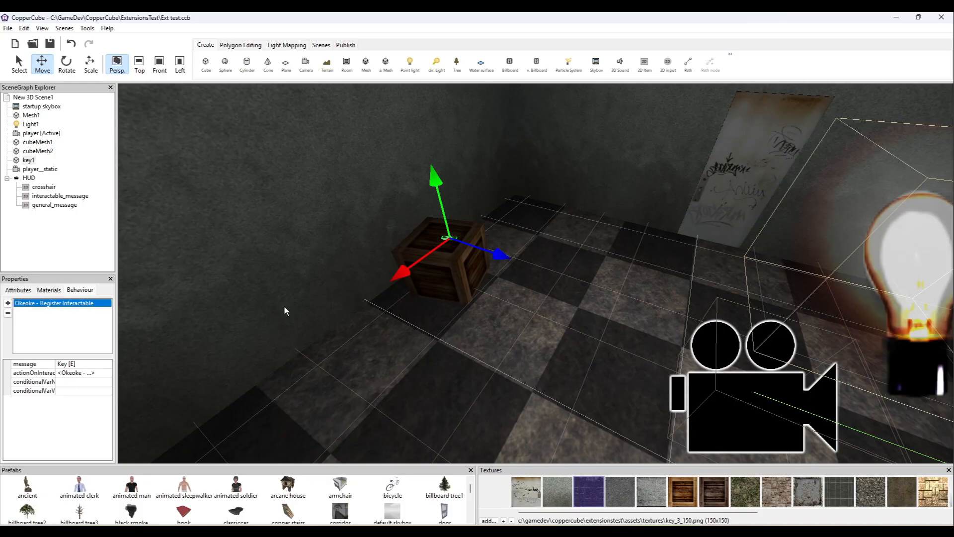
- Add the scripted action Okeoke - Delete interactable after the variable action in the key dialog's actionOnComplete
left_click(102, 373)
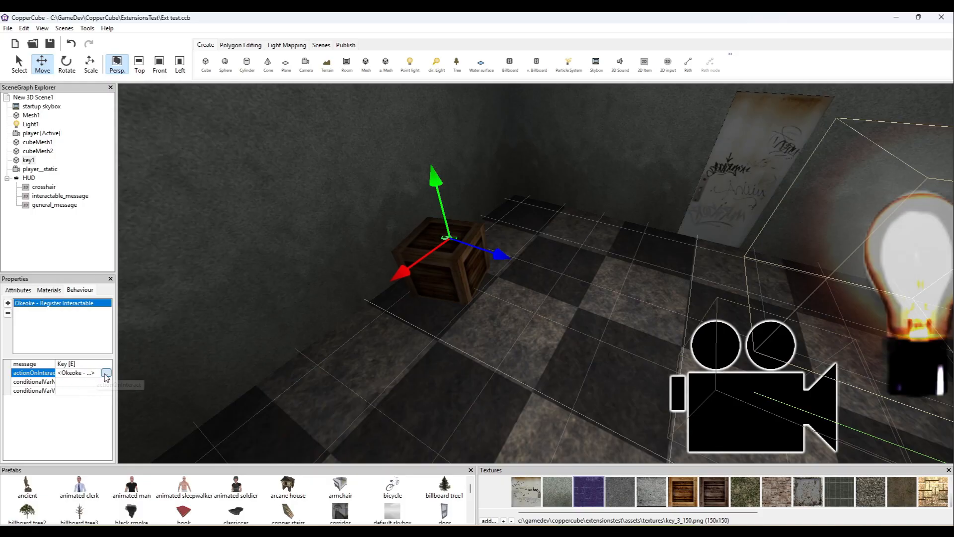
left_click(108, 373)
left_click(133, 431)
left_click(158, 431)
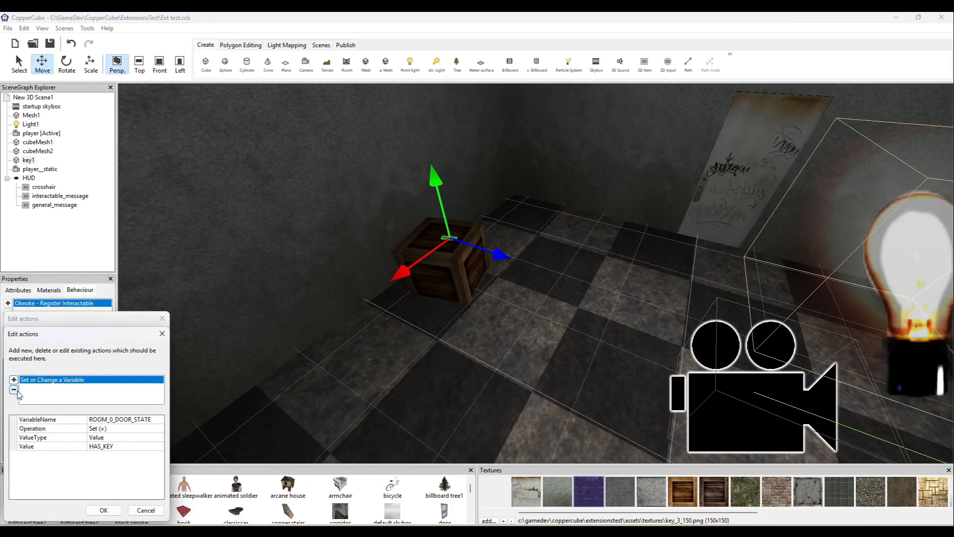
left_click(13, 379)
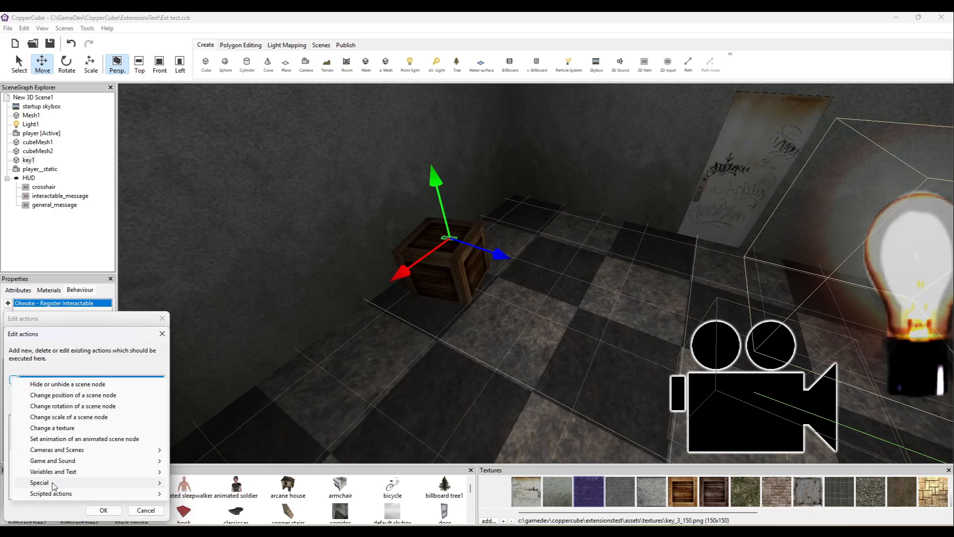
mouse_move(54, 494)
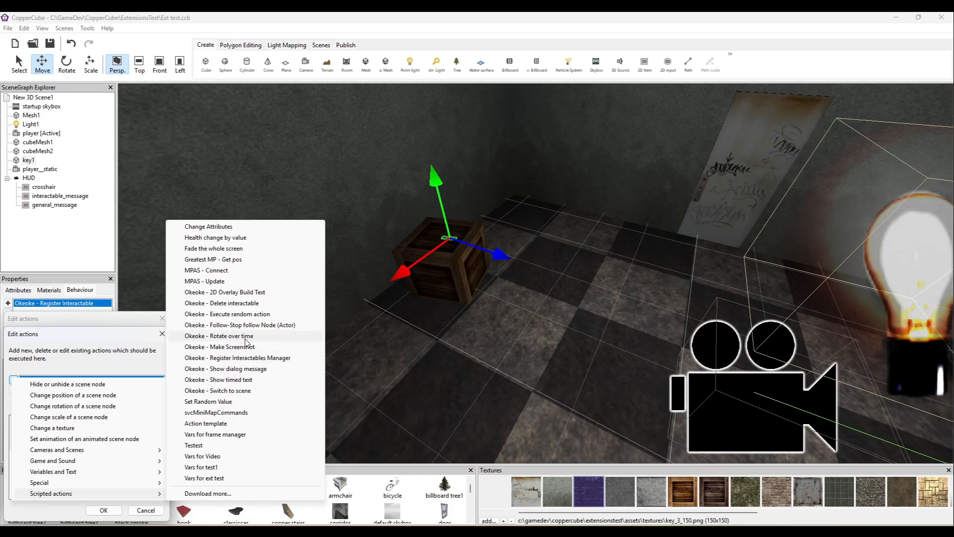
left_click(71, 348)
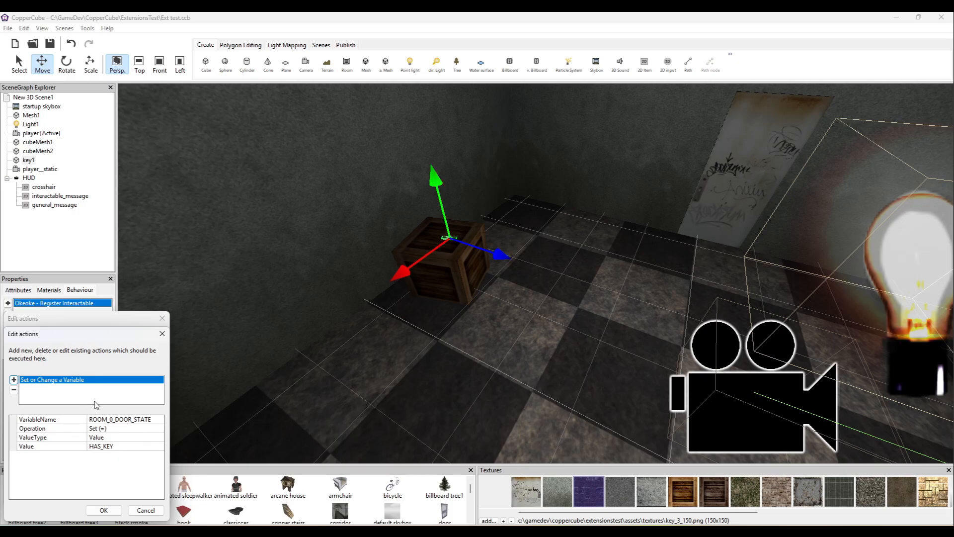
left_click(13, 379)
mouse_move(92, 499)
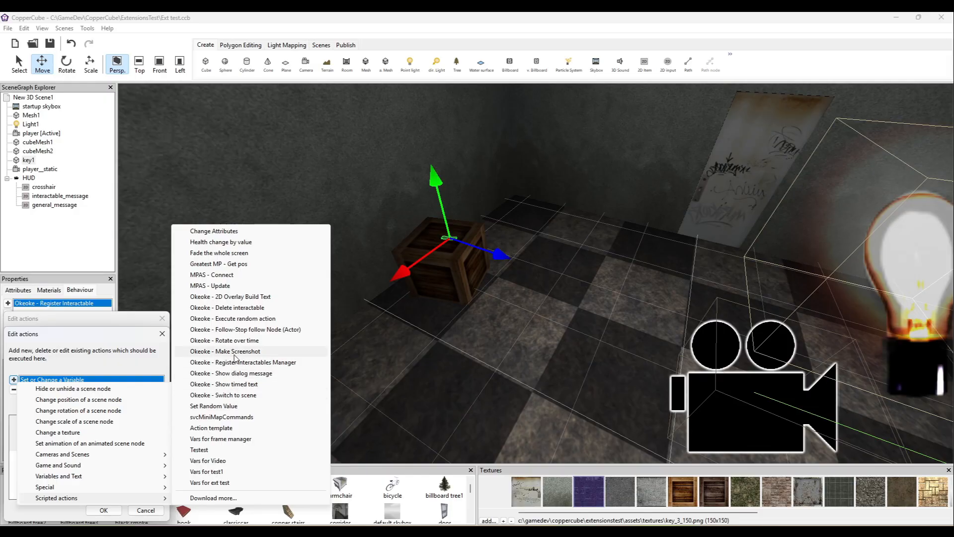
left_click(257, 308)
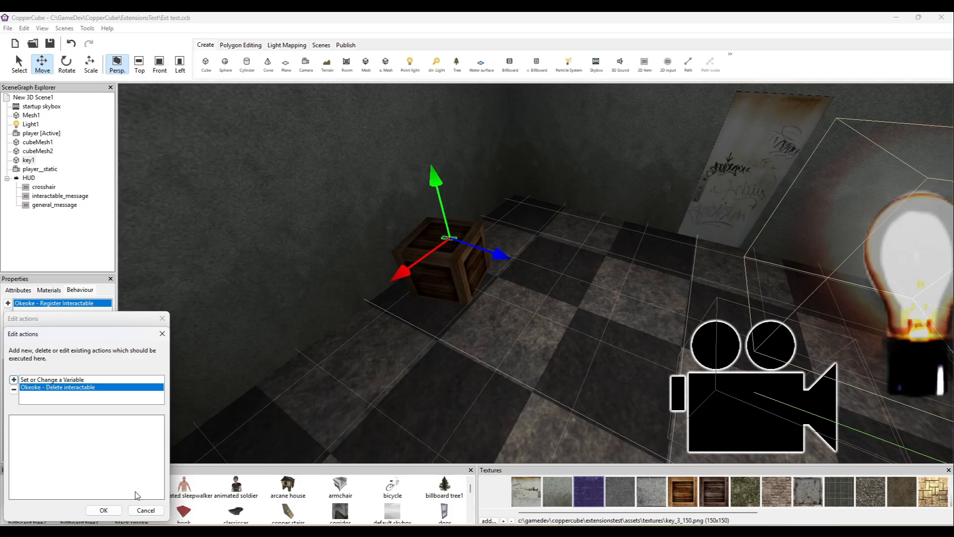
- Confirm key1's edited actions and playtest the scene by picking up the key from the crate and walking to the door
left_click(111, 511)
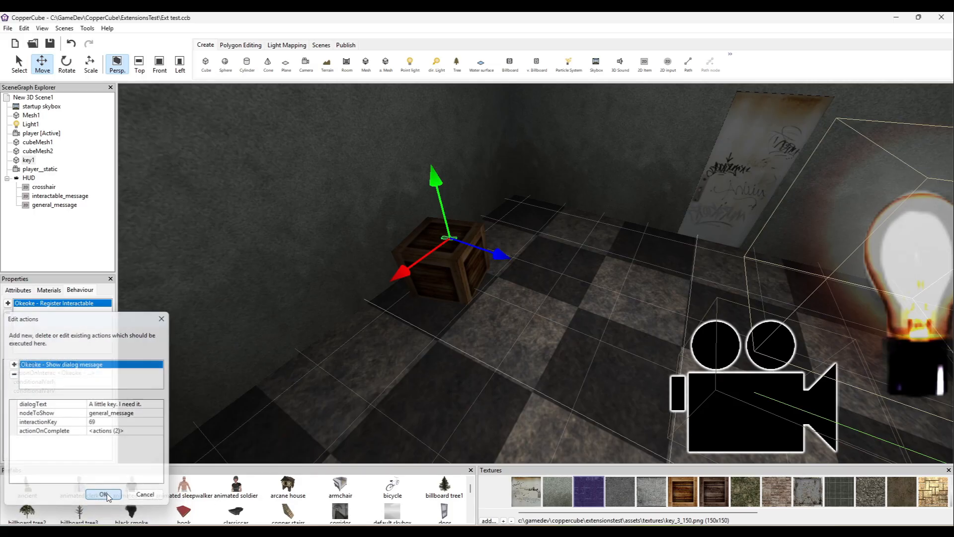
left_click(103, 493)
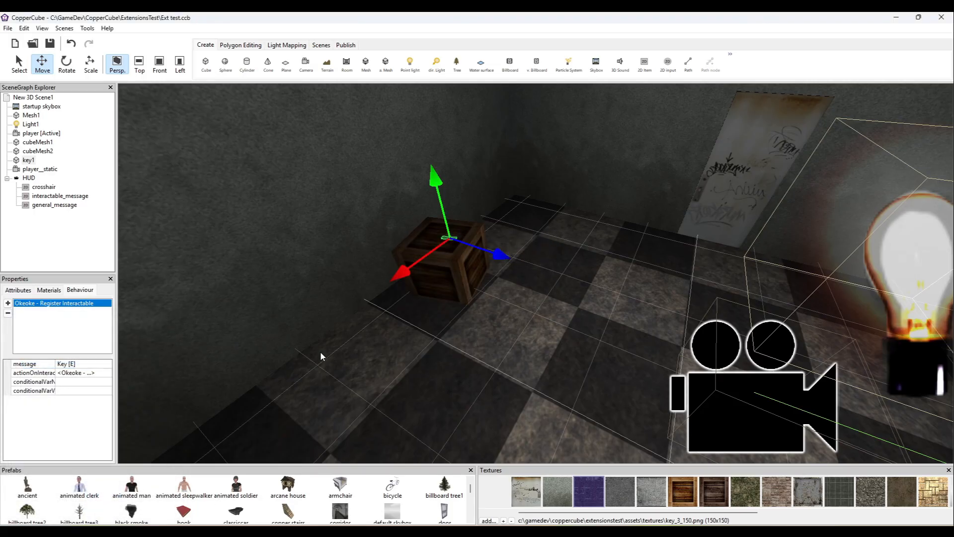
key("F5")
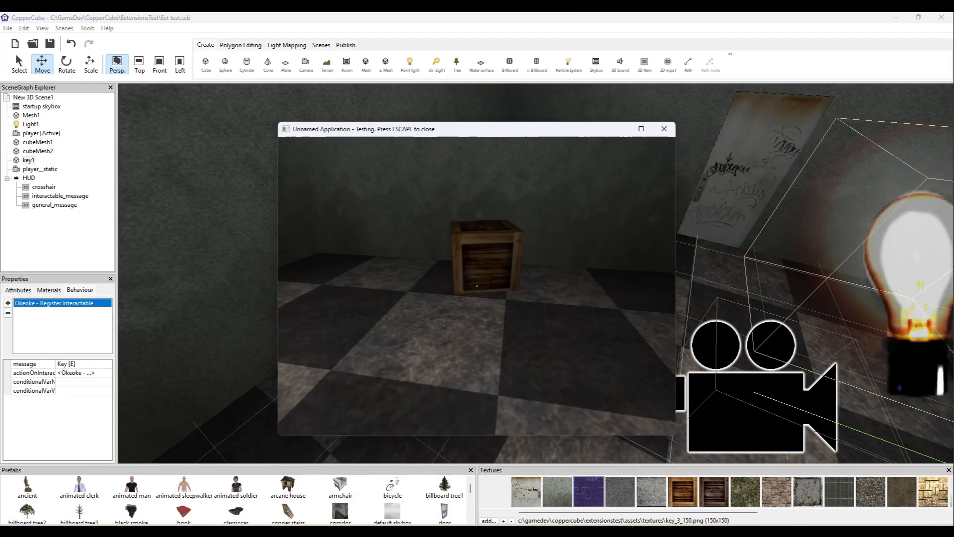
key("w")
key("e")
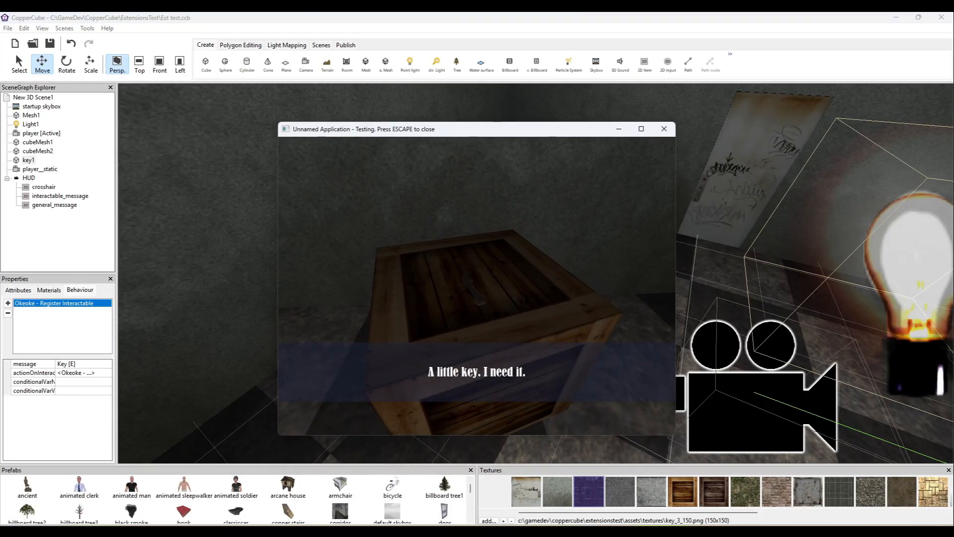
key("e")
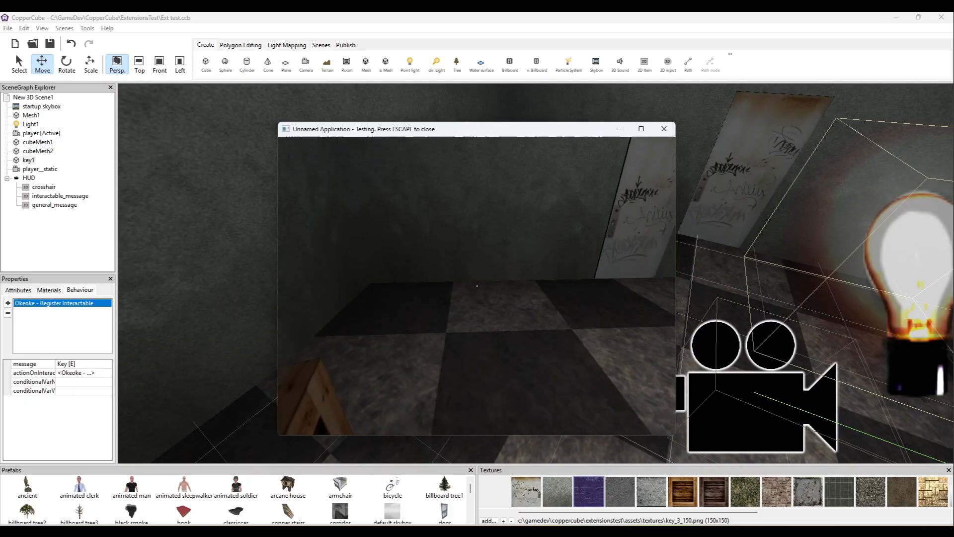
key("w")
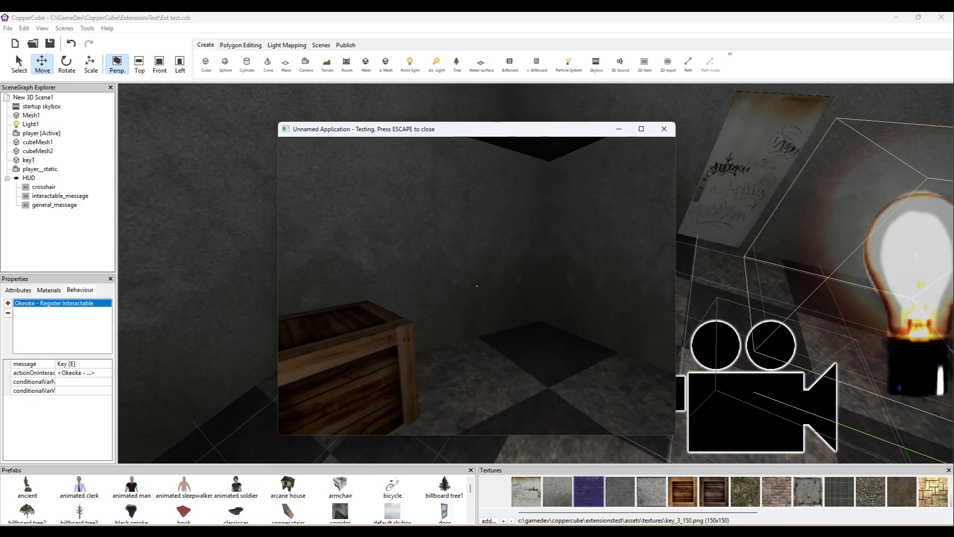
key("w")
key("w")
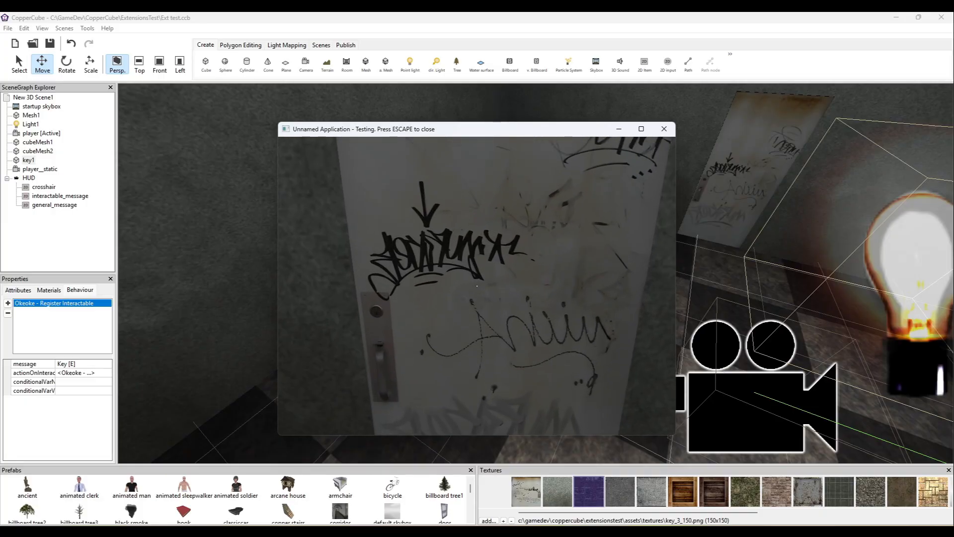
key("Escape")
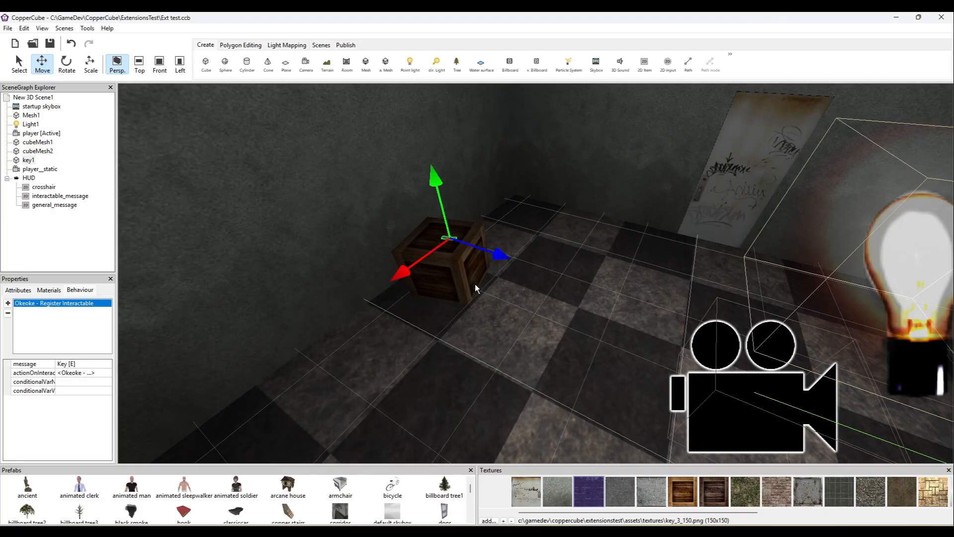
- Rename the graffiti-covered door mesh cubeMesh1 as door_0
left_click(774, 184)
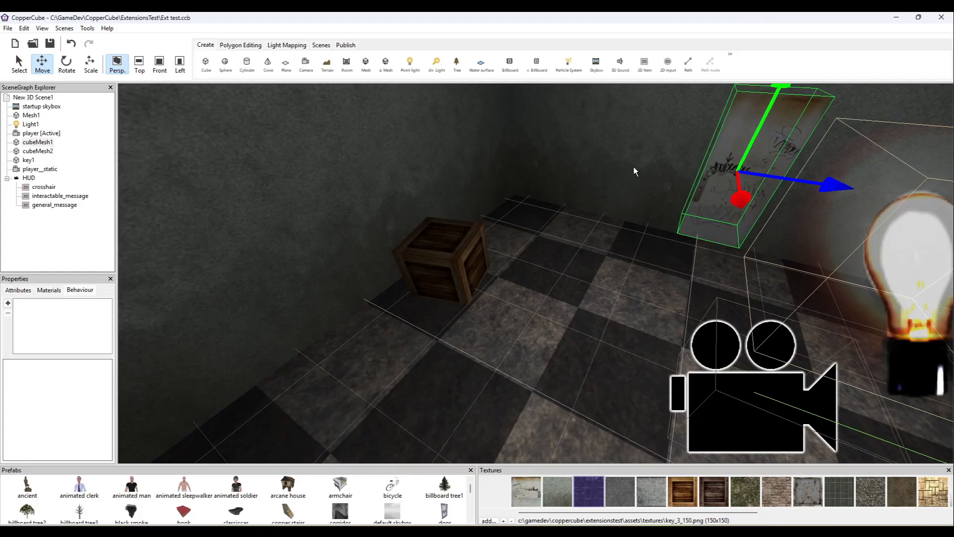
left_click(35, 151)
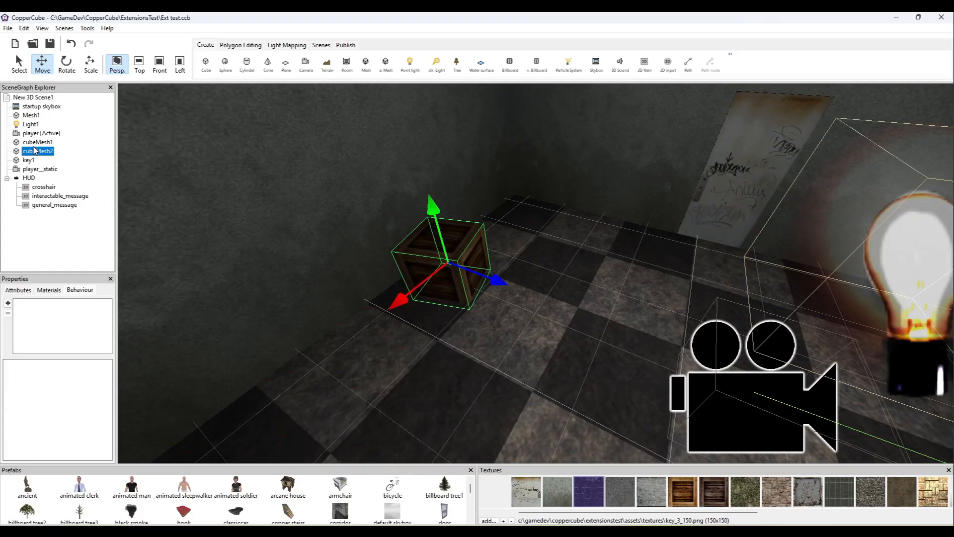
left_click(36, 142)
left_click(25, 290)
left_click(102, 310)
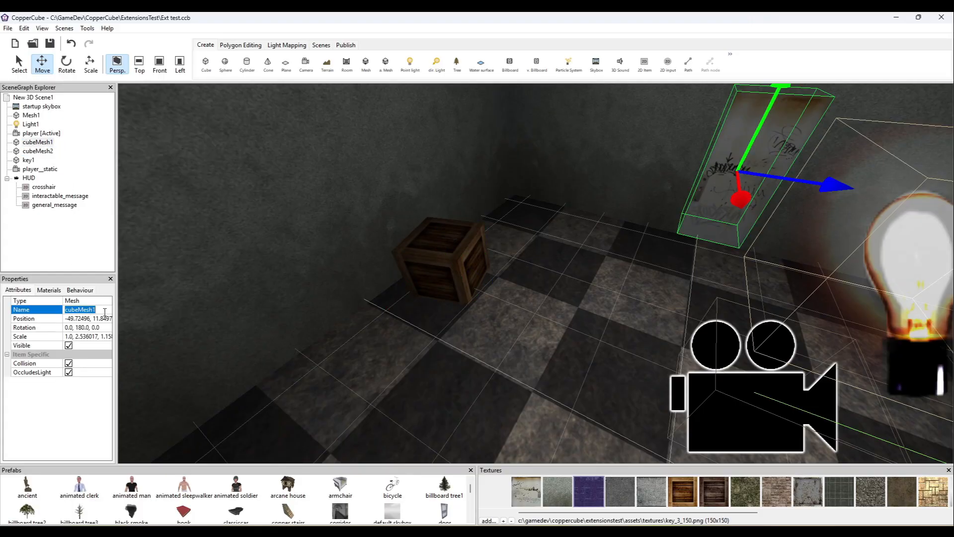
type("door_0")
key("Return")
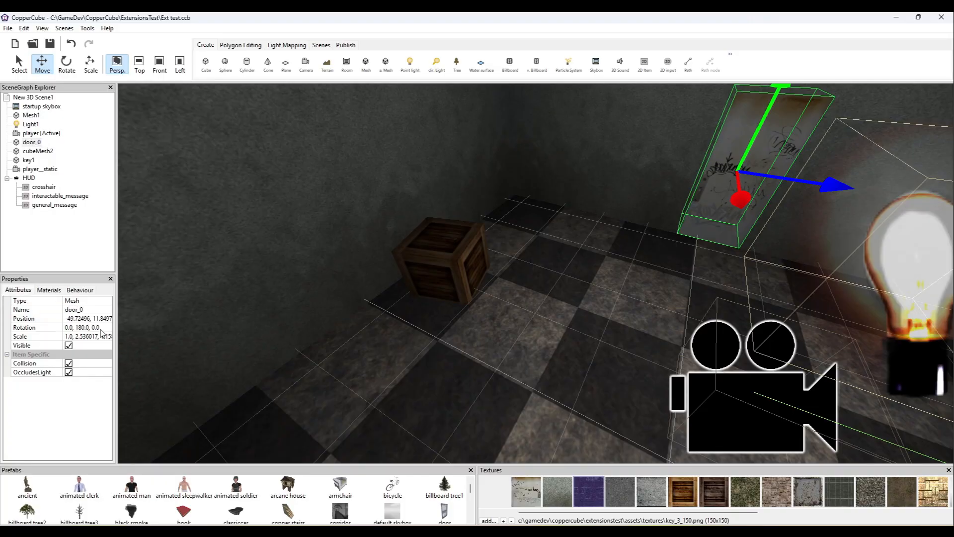
- Add the scripted behaviour Okeoke - Register Interactable to door_0 and set its message to Door [E]
left_click(81, 290)
left_click(8, 302)
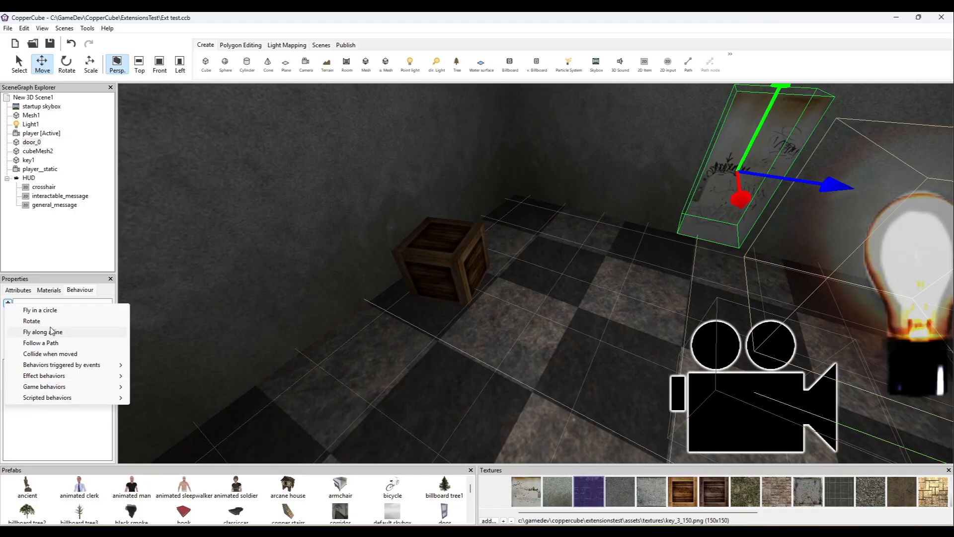
mouse_move(67, 399)
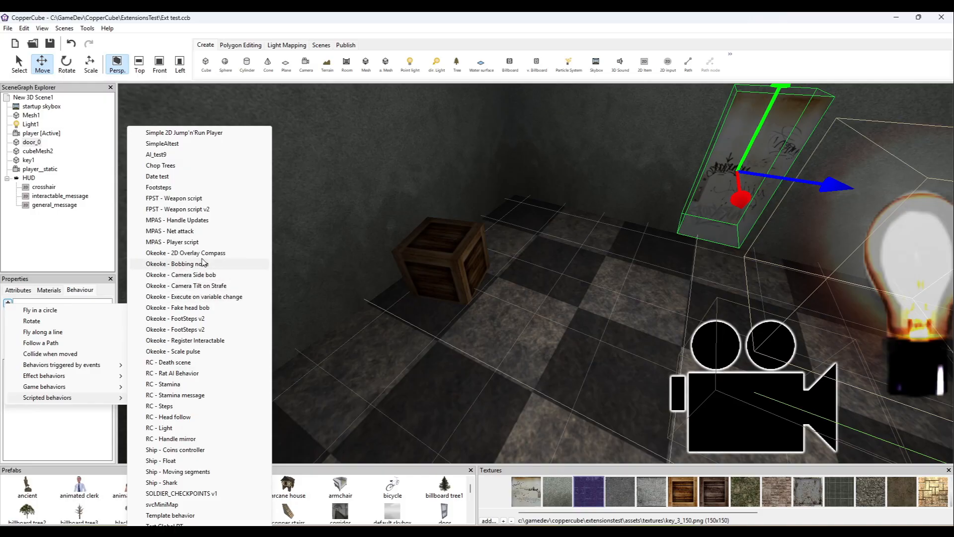
left_click(191, 341)
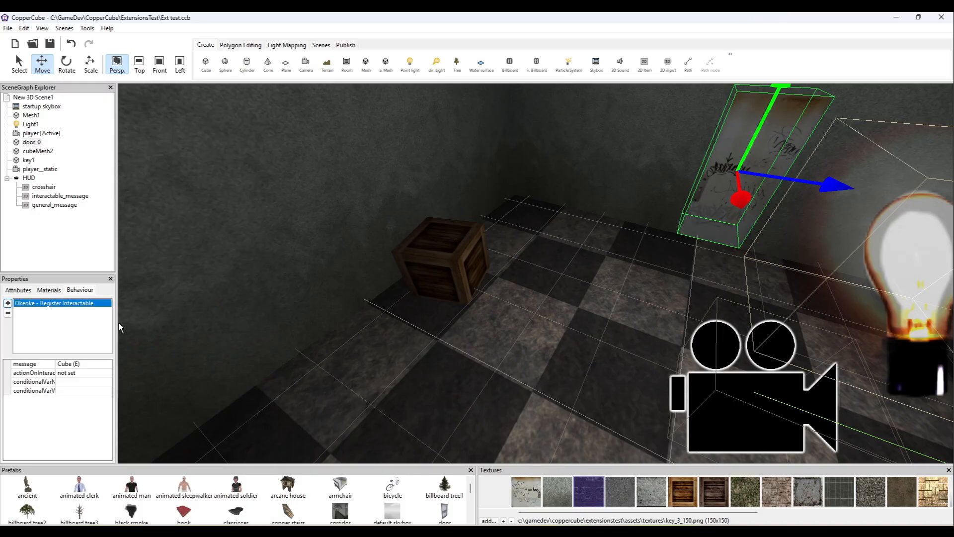
left_click(77, 366)
type("Door")
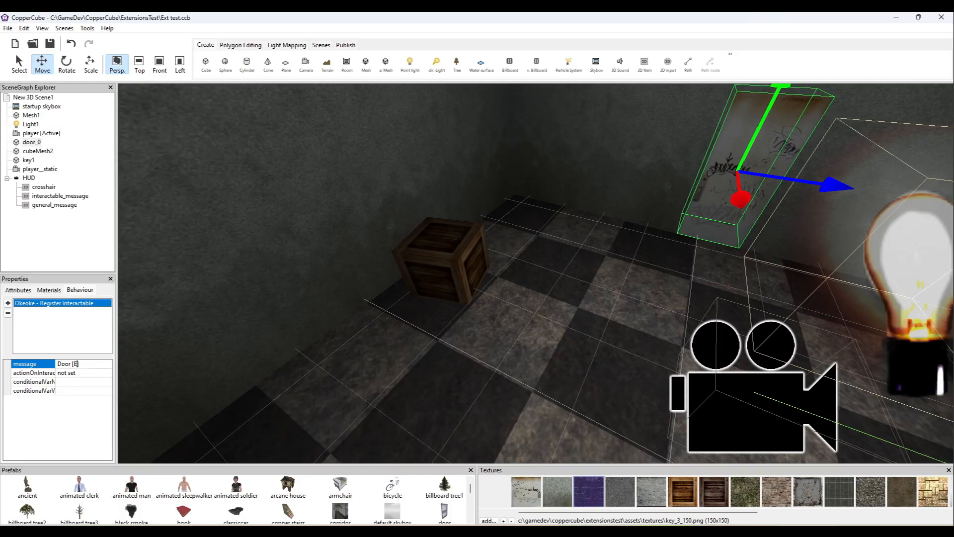
- Copy ROOM_0_DOOR_STATE from CopperCube Variable Editor into the conditional variable name of door_0's Register Interactable behaviour
left_click(85, 373)
left_click(559, 533)
left_click(369, 163)
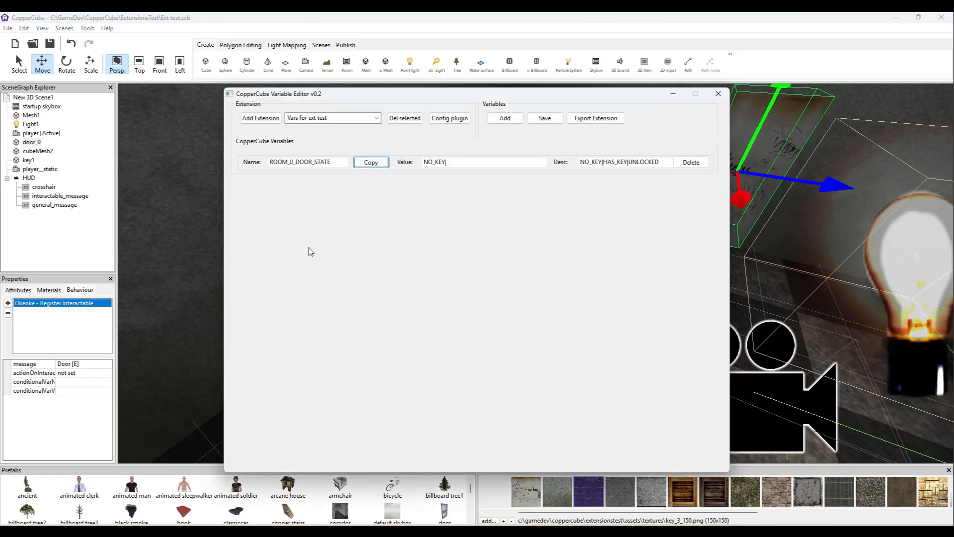
left_click(85, 380)
key("ctrl+v")
key("Return")
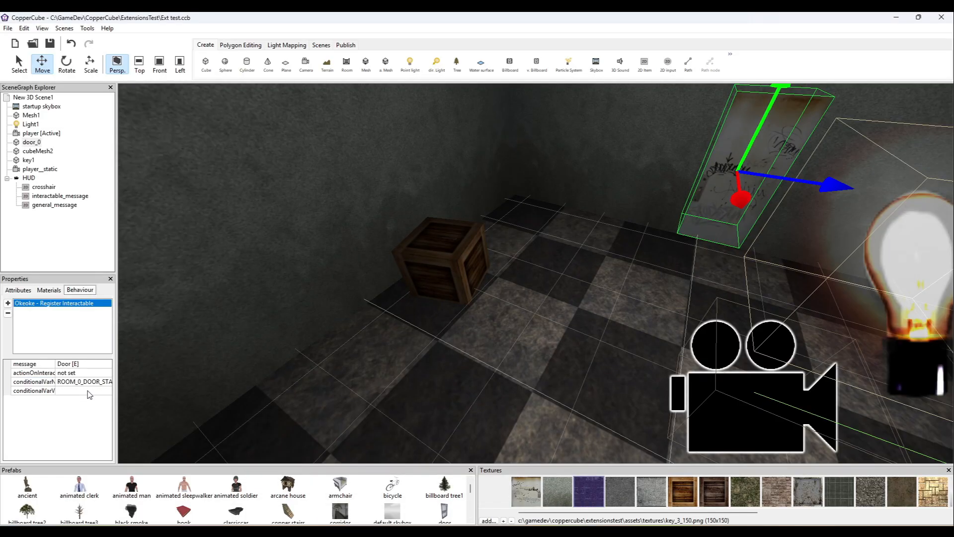
- Set door_0's conditional variable value to NO_KEY, copied from the variable's description in CopperCube Variable Editor
left_click_drag(118, 390, 167, 391)
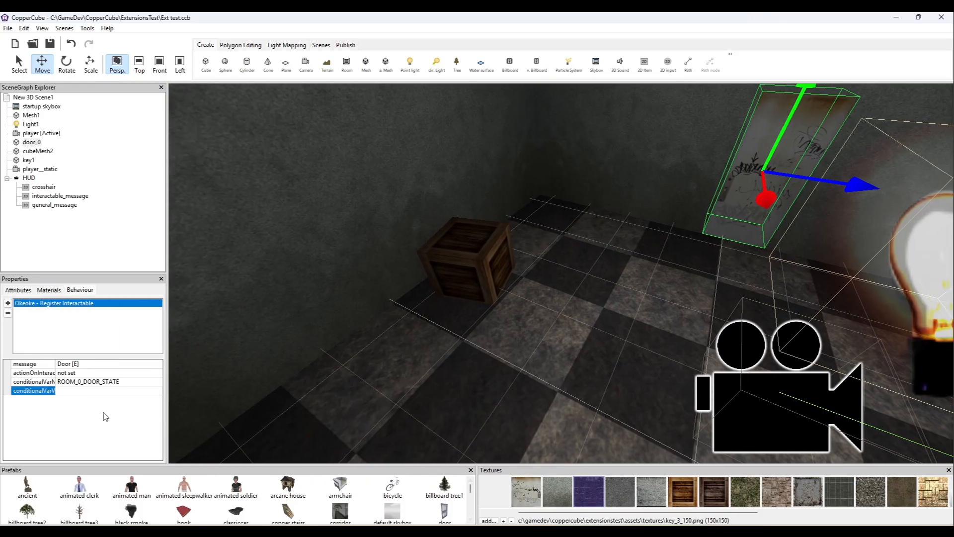
left_click(774, 530)
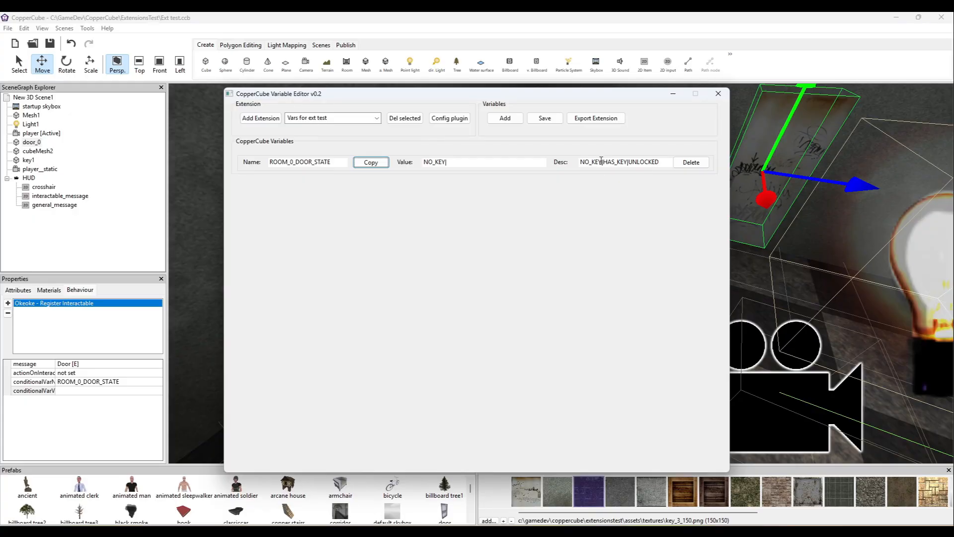
double_click(601, 161)
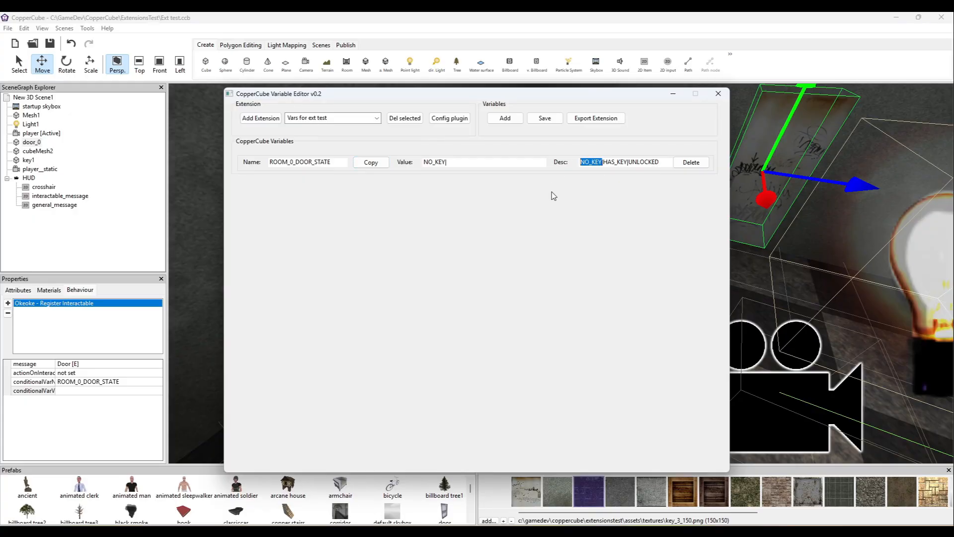
left_click(111, 390)
key("ctrl+v")
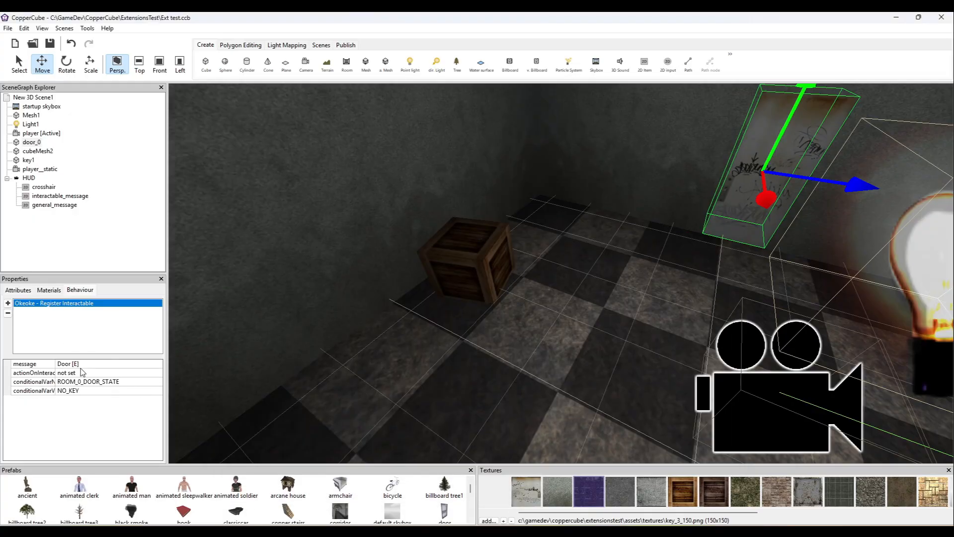
- Add the scripted action Okeoke - Show dialog message to door_0's interaction actions with the dialog text "It is locked"
left_click(98, 372)
left_click(154, 378)
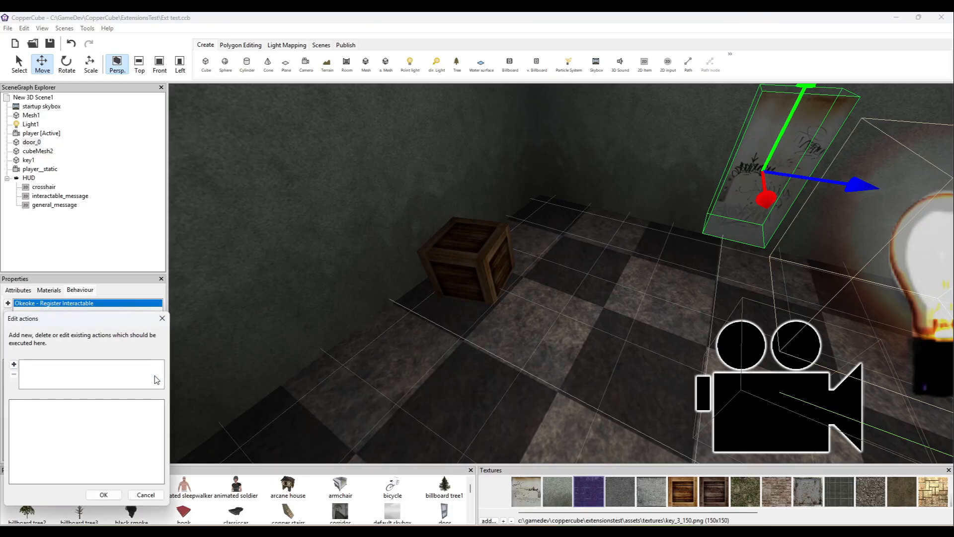
left_click(13, 363)
mouse_move(57, 485)
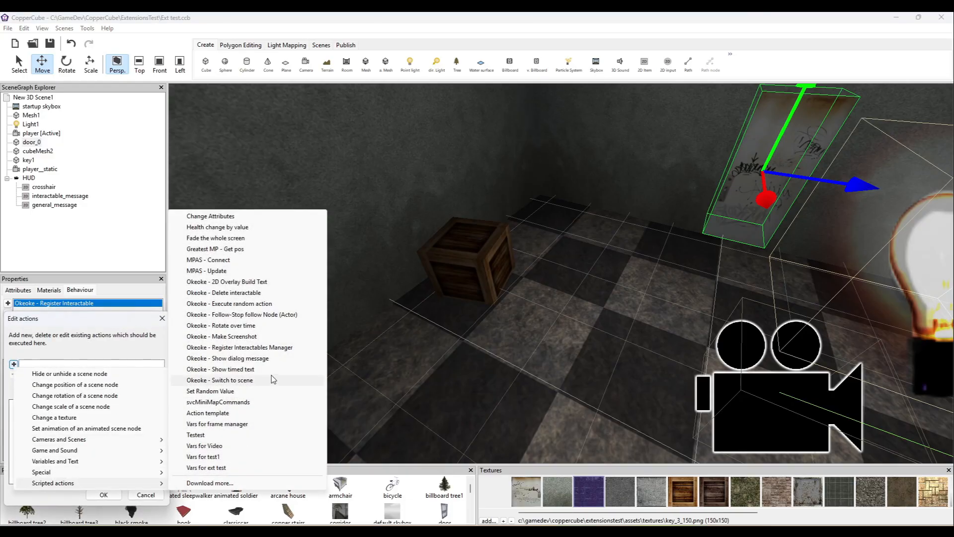
left_click(255, 360)
left_click(107, 403)
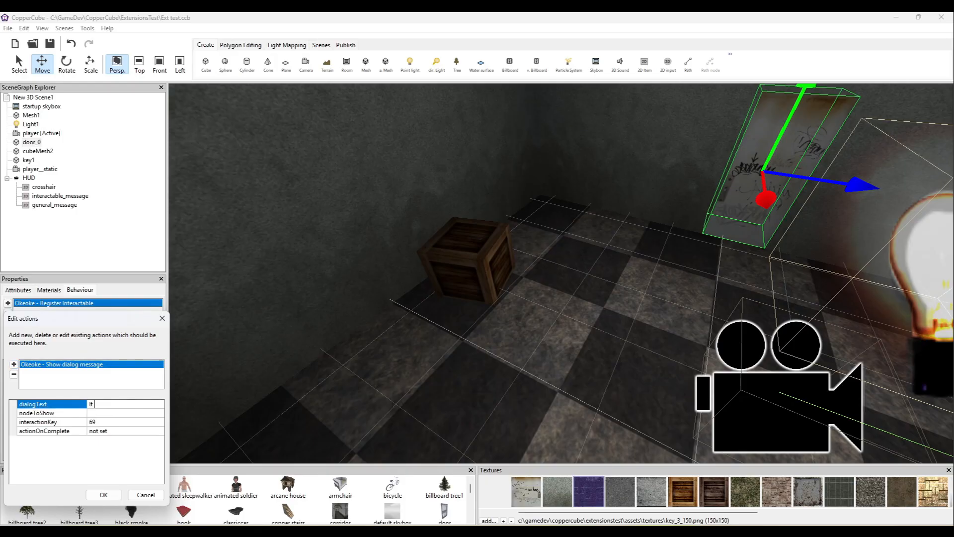
key("Return")
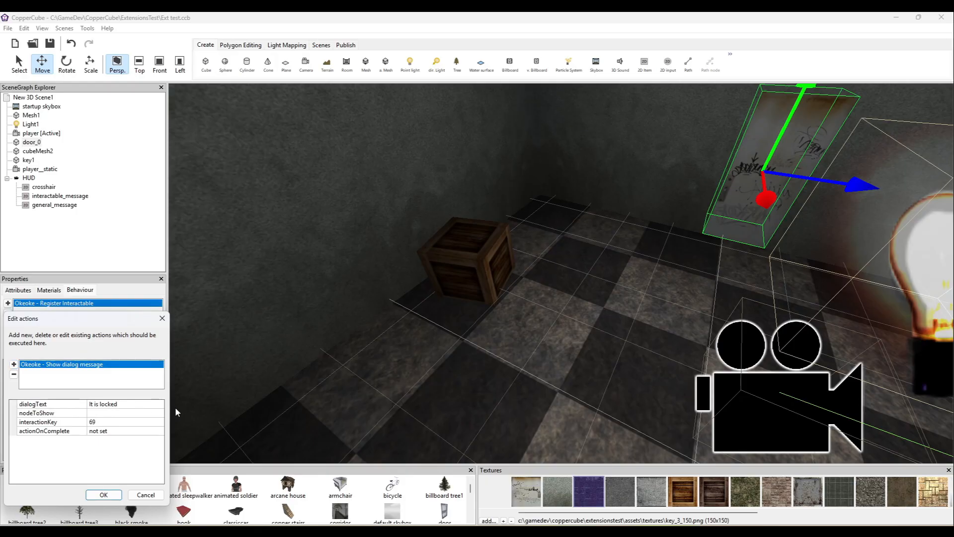
- Set the door dialog's nodeToShow to general_message and confirm door_0's interaction actions
left_click(147, 413)
left_click(147, 414)
left_click(135, 429)
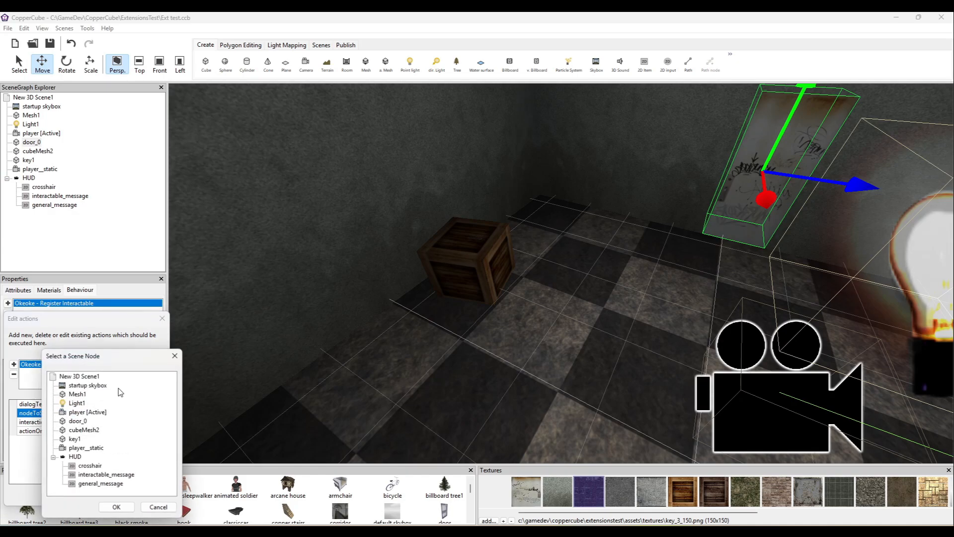
left_click(100, 484)
left_click(117, 507)
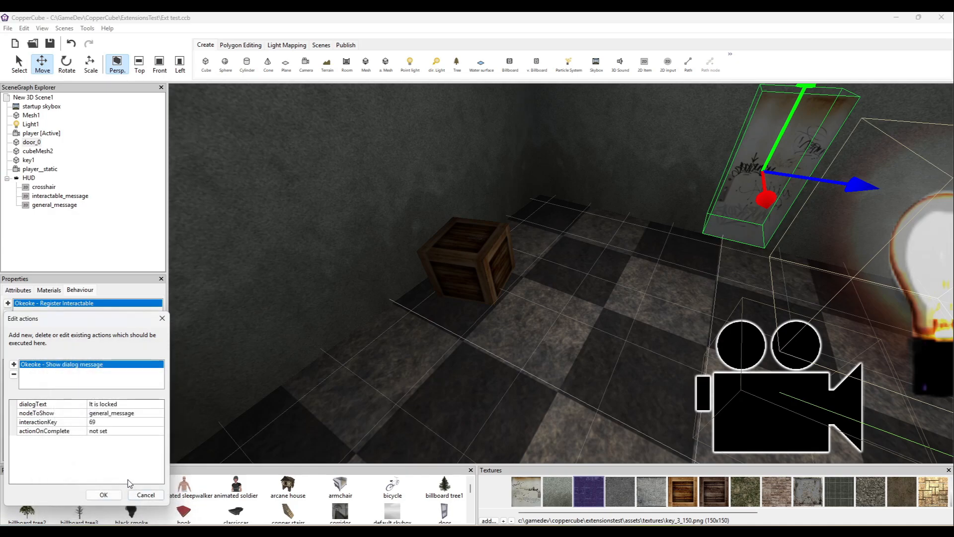
left_click(104, 495)
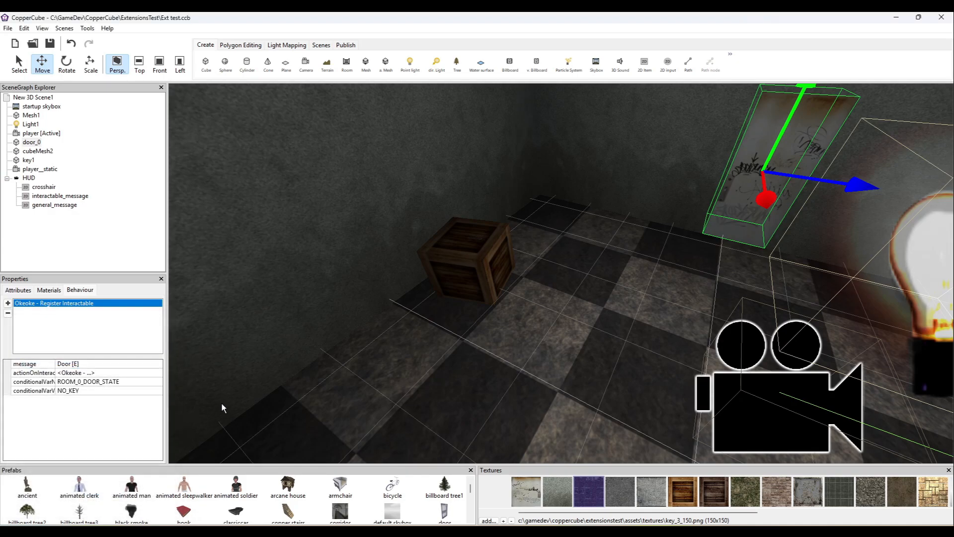
- Playtest the scene by approaching the door to check its interaction prompt, and end the test
key("F5")
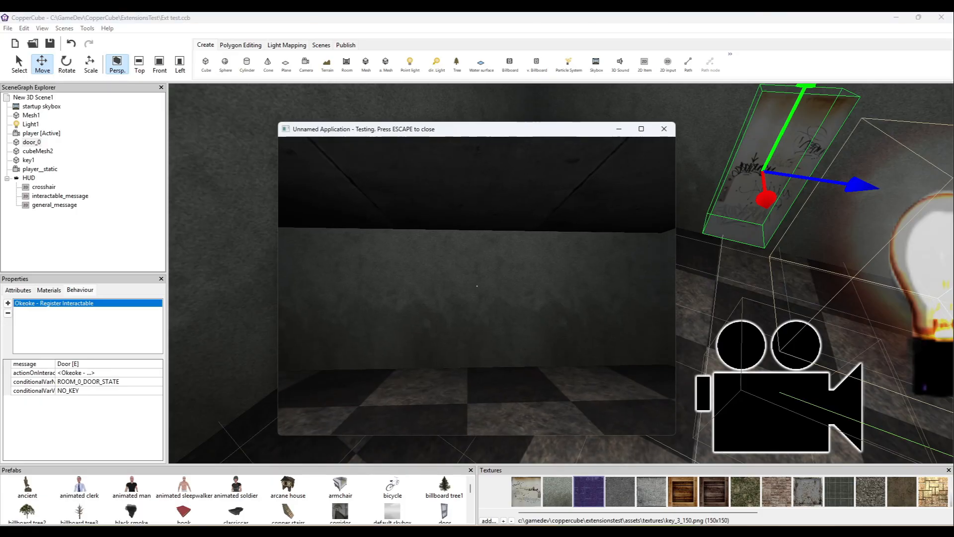
key("w")
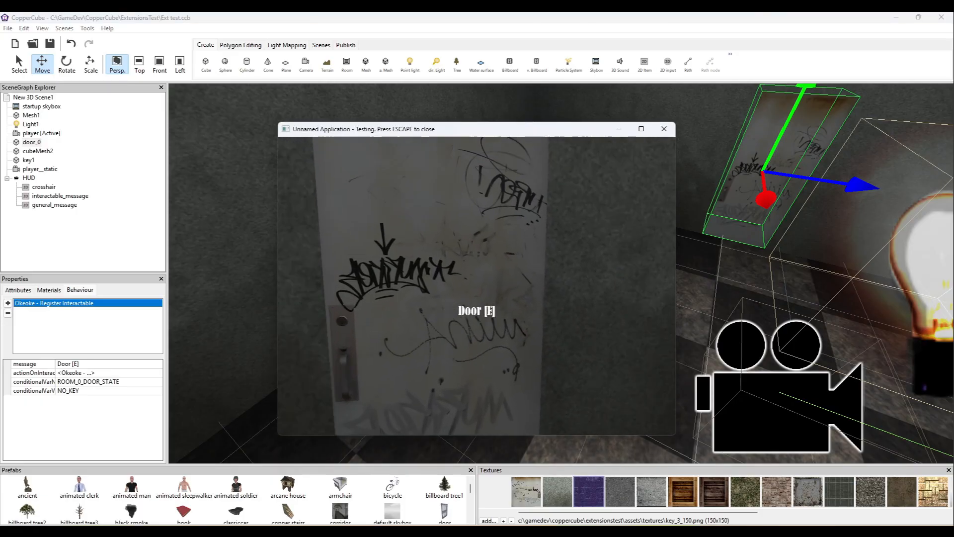
key("s")
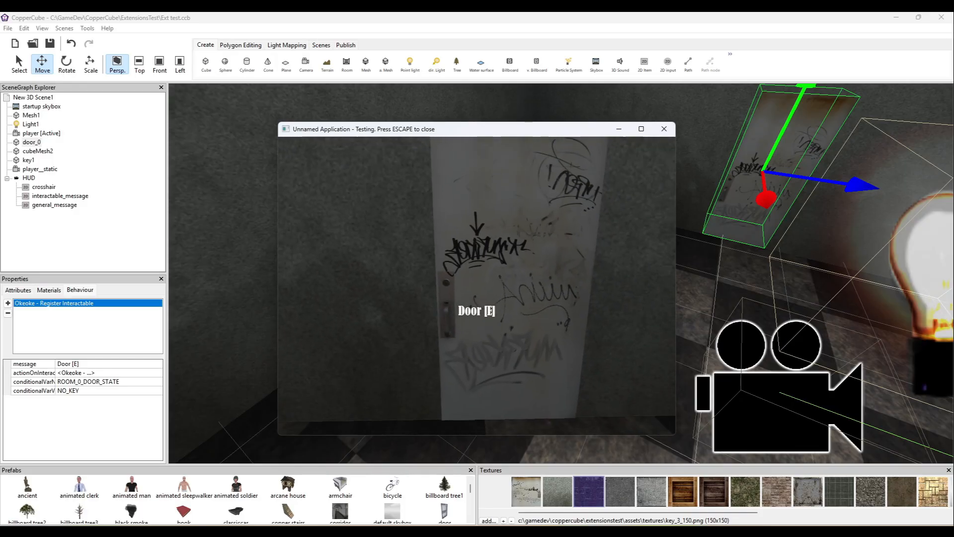
key("w")
key("s")
key("Escape")
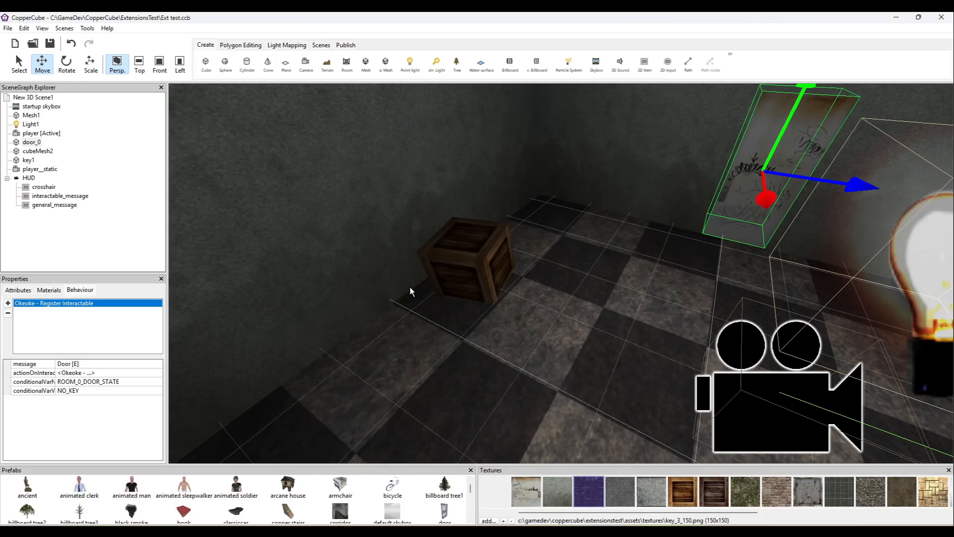
- Switch to CopperCube Variable Editor, set ROOM_0_DOOR_STATE's value to NO_KEY, and save and export the Vars for ext test extension
left_click(92, 391)
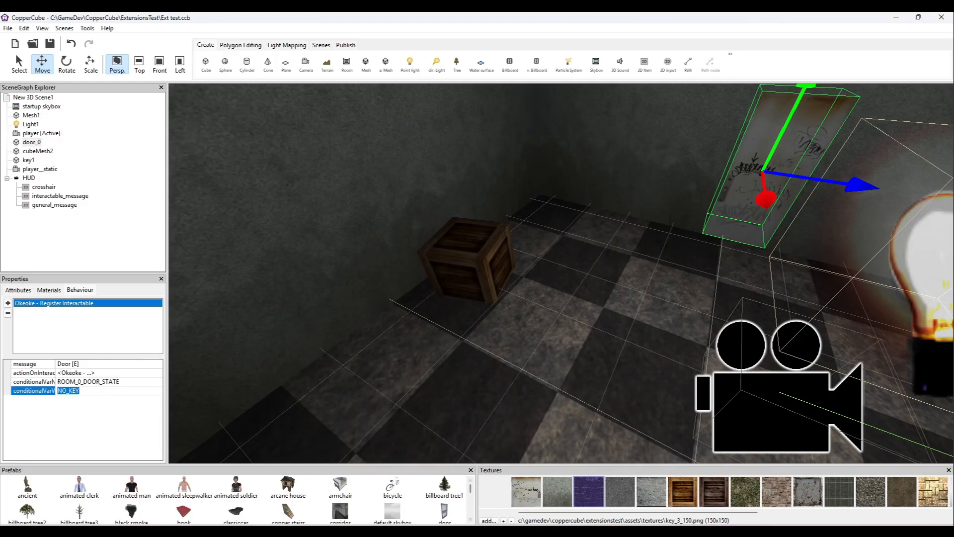
key("alt+Tab")
left_click(477, 163)
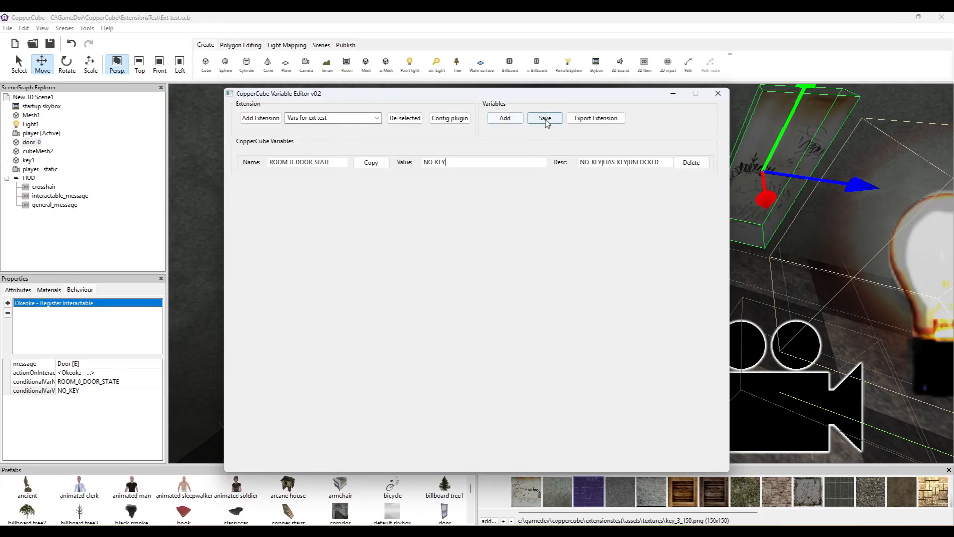
left_click(596, 119)
left_click(549, 306)
left_click(719, 95)
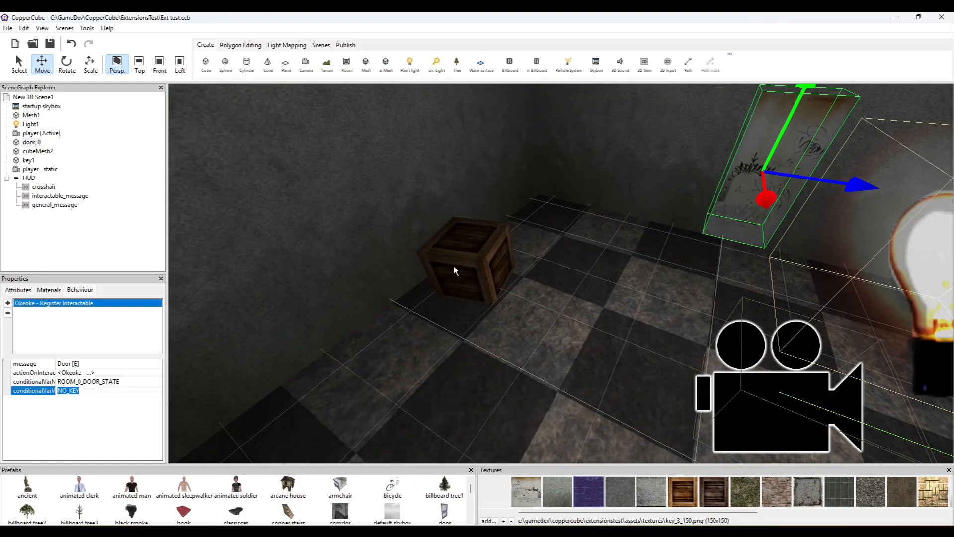
- Playtest the scene by walking around and trying the door interaction, and end the test
key("F5")
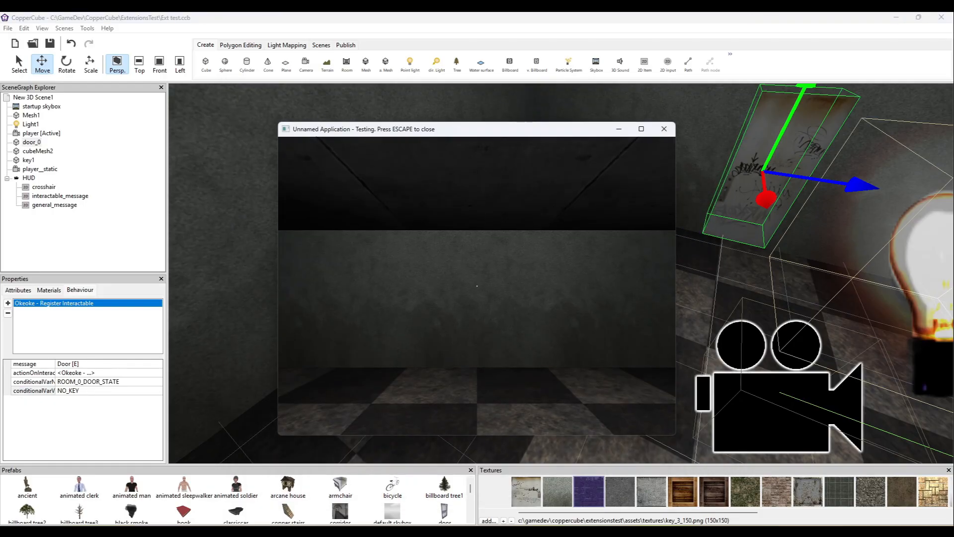
key("w")
key("e")
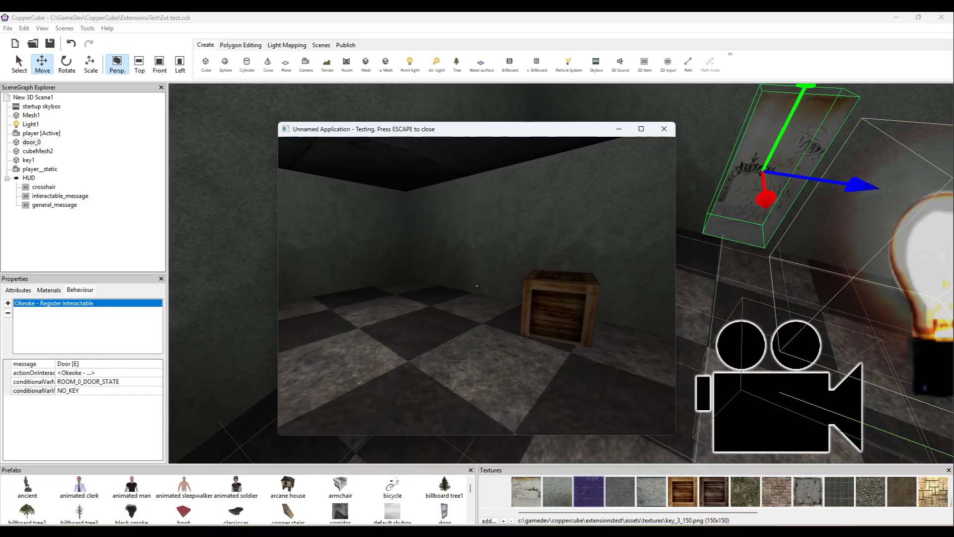
key("Escape")
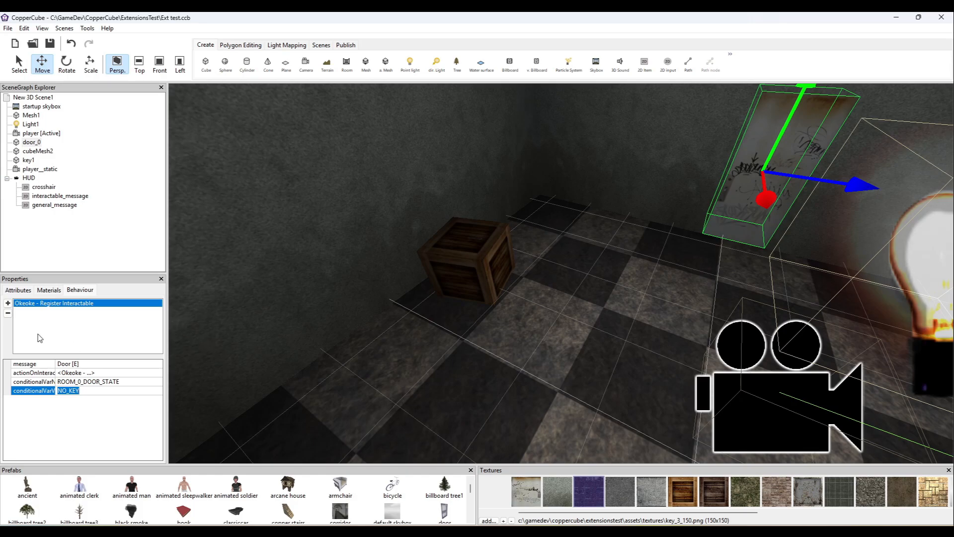
- Add a second Okeoke - Register Interactable behaviour to door_0 with the message "Door [E]", copied from the first one
left_click(7, 303)
mouse_move(53, 397)
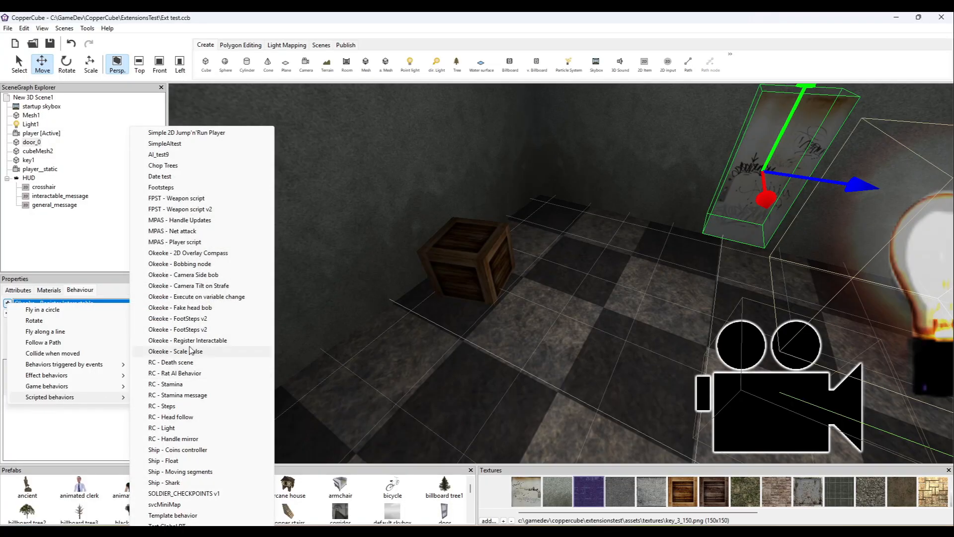
left_click(203, 341)
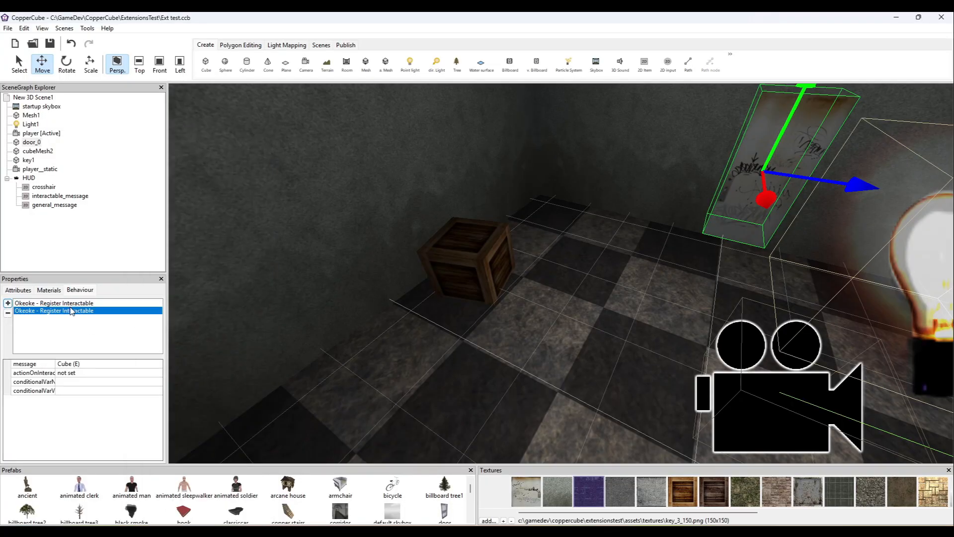
left_click(58, 304)
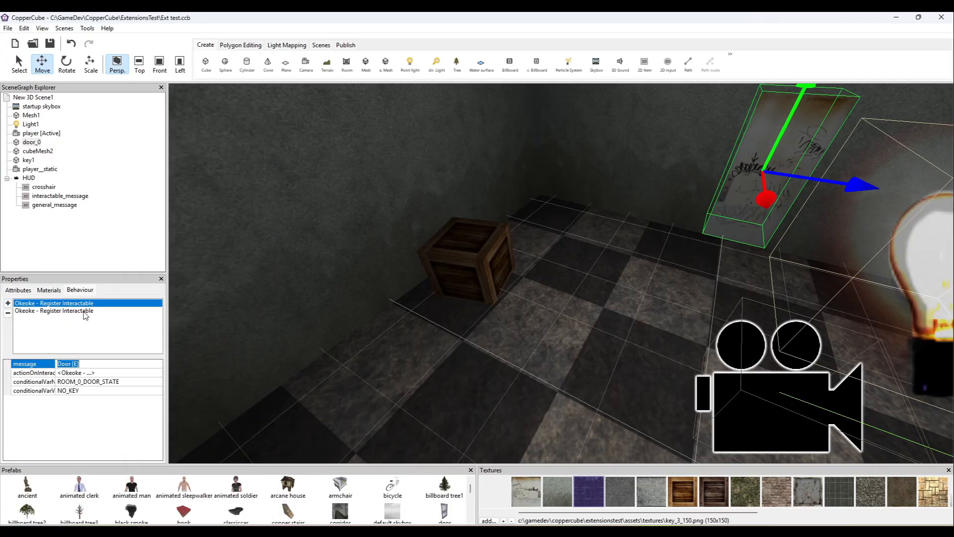
left_click(81, 365)
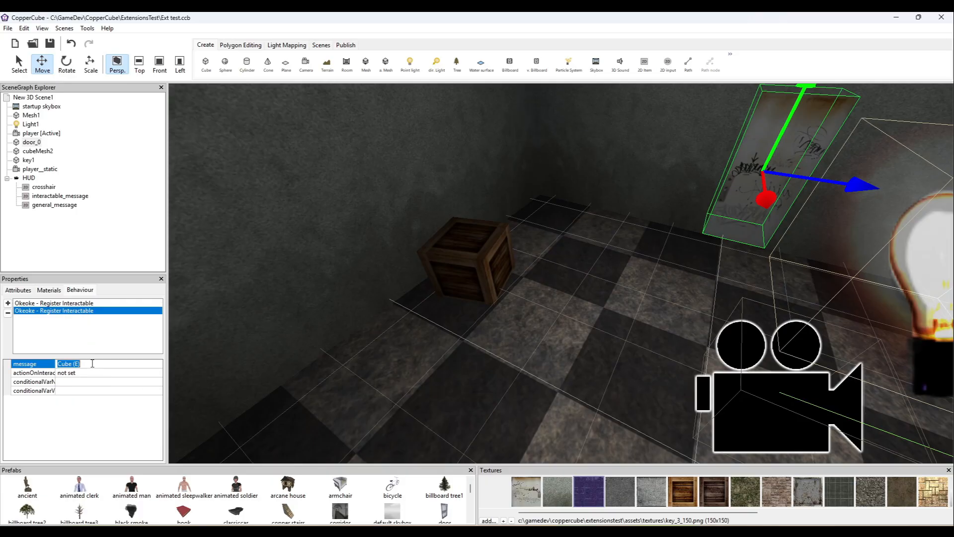
- Set the second door interactable's conditional variable name to ROOM_0_DOOR_STATE, copied from the first behaviour
left_click(80, 306)
left_click(81, 380)
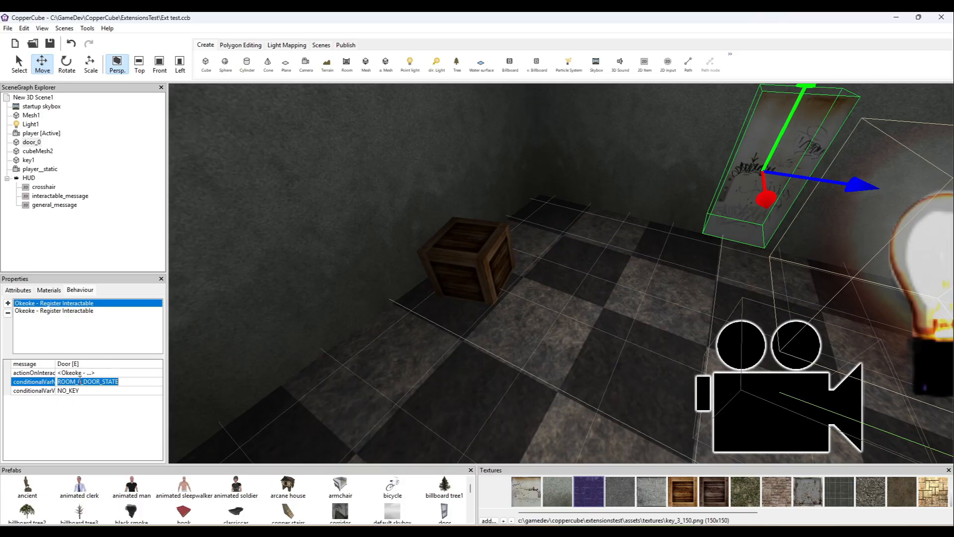
left_click(74, 313)
left_click(86, 385)
type("ROOM_0_DOOR_STATE")
left_click(95, 400)
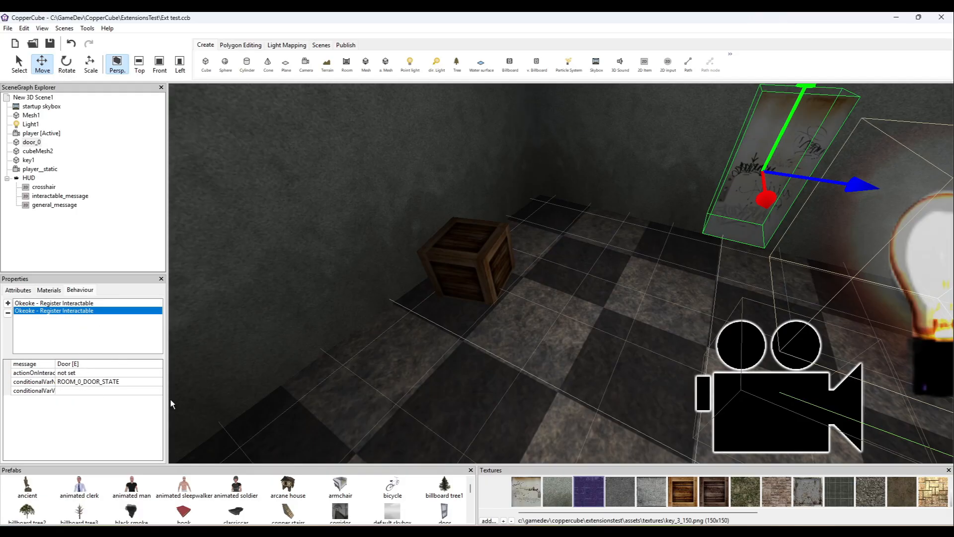
- Set the second door interactable's conditional variable value to HAS_KEY, copied from the variable's description in CopperCube Variable Editor
left_click(102, 392)
left_click(518, 532)
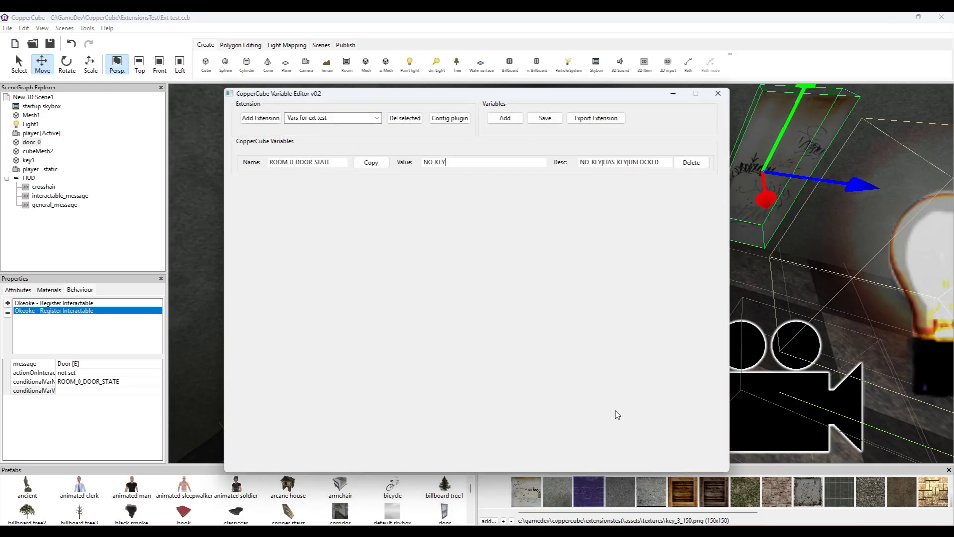
double_click(616, 163)
key("ctrl+c")
left_click(73, 390)
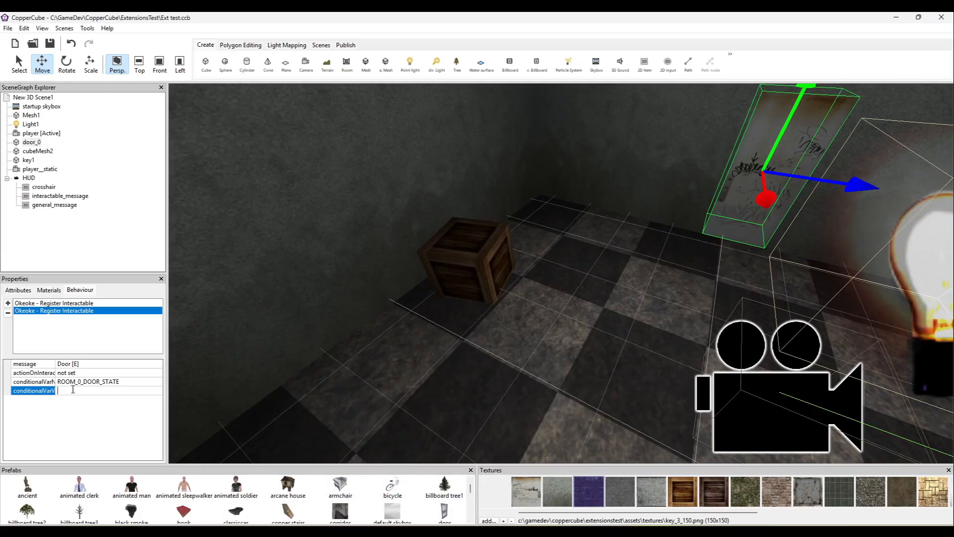
key("ctrl+v")
left_click(96, 375)
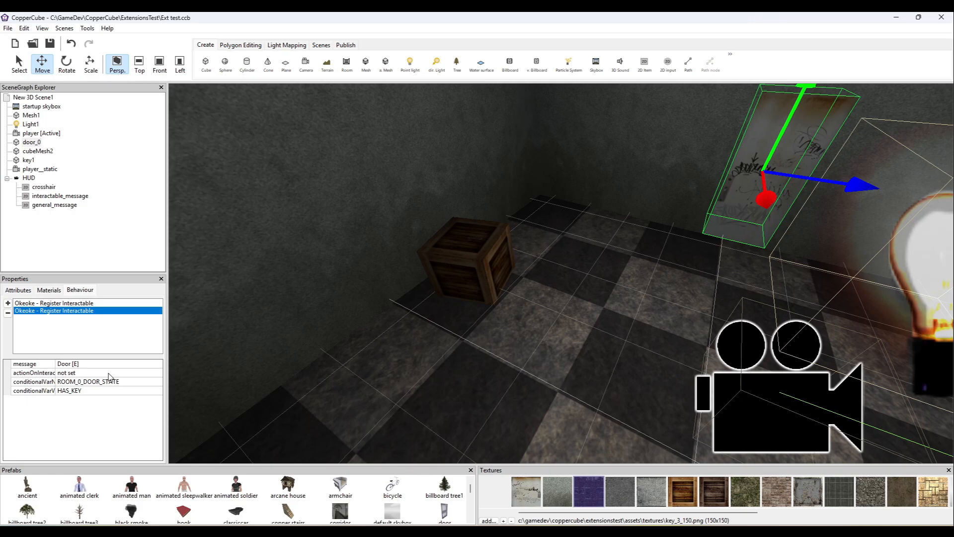
- Add the scripted action Okeoke - Show dialog message to the HAS_KEY interactable's interaction actions with the dialog text "Unlocked."
left_click(109, 373)
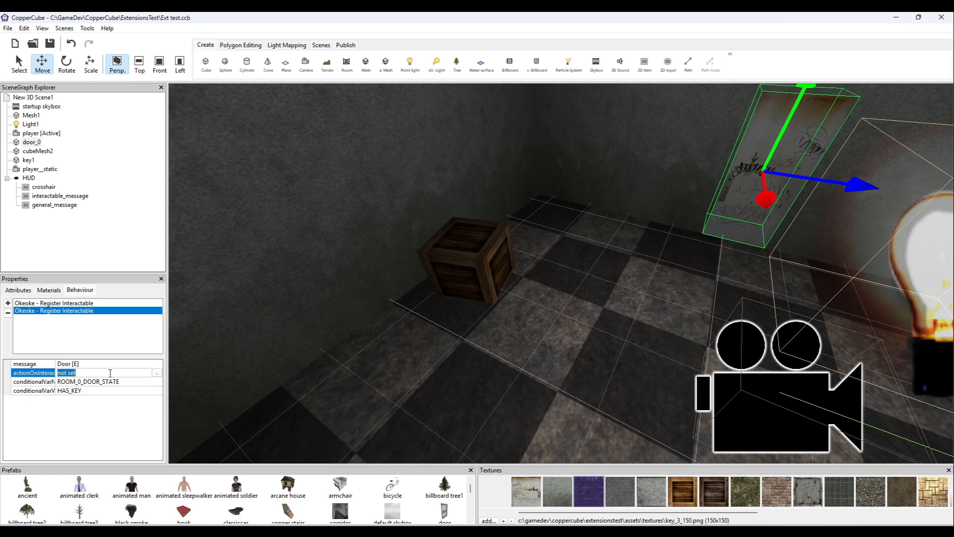
left_click(156, 373)
left_click(14, 364)
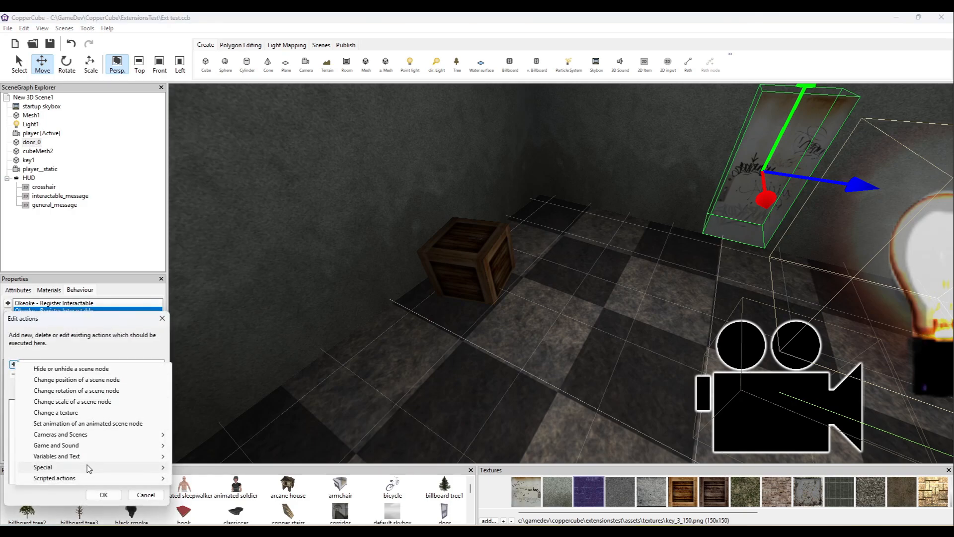
mouse_move(90, 477)
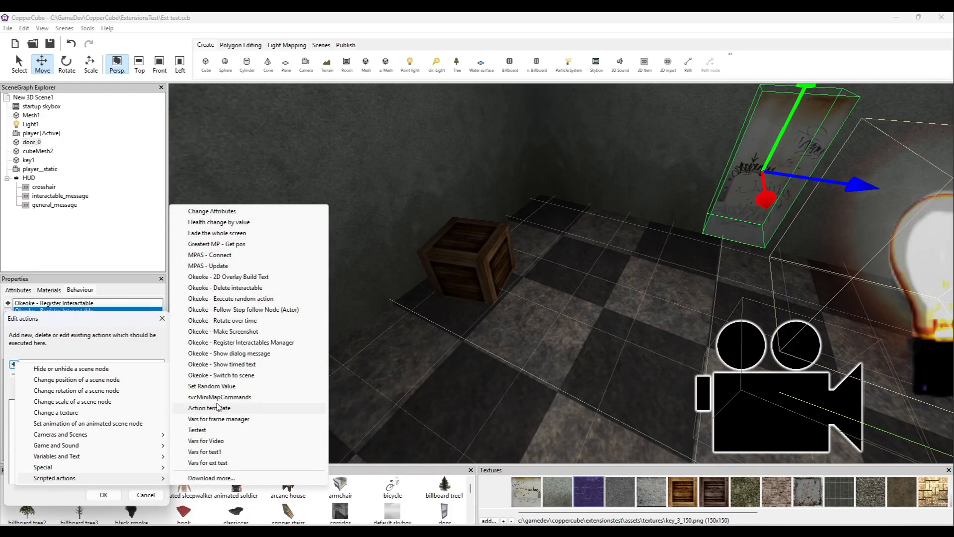
left_click(244, 353)
left_click(128, 403)
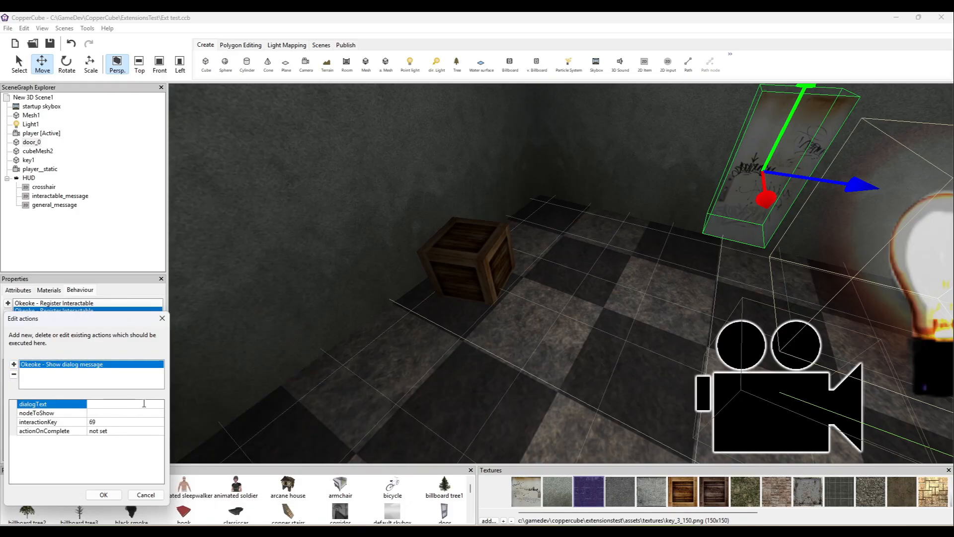
type("Unlocked.")
- Set the unlock dialog's nodeToShow to general_message and confirm the interaction actions
left_click(122, 414)
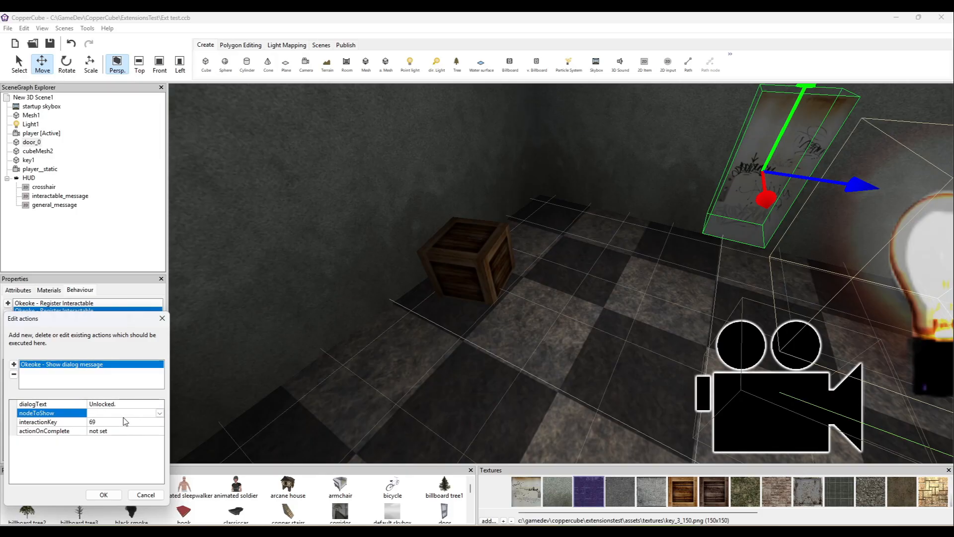
left_click(123, 415)
left_click(119, 431)
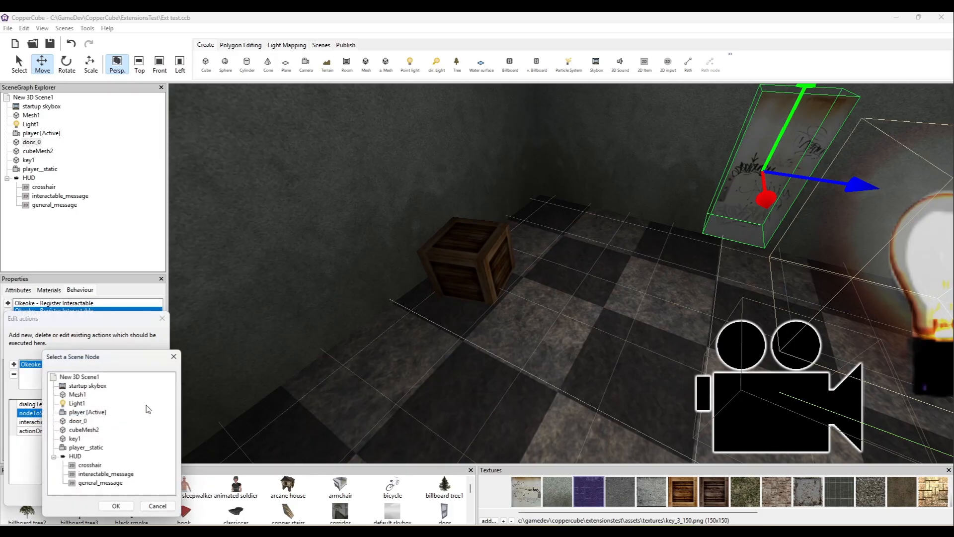
left_click(103, 485)
left_click(117, 507)
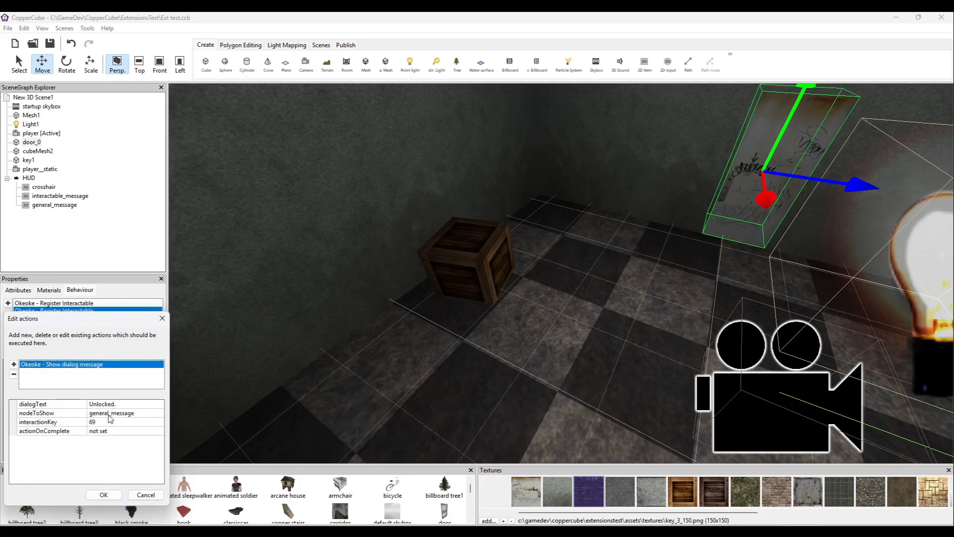
left_click(102, 495)
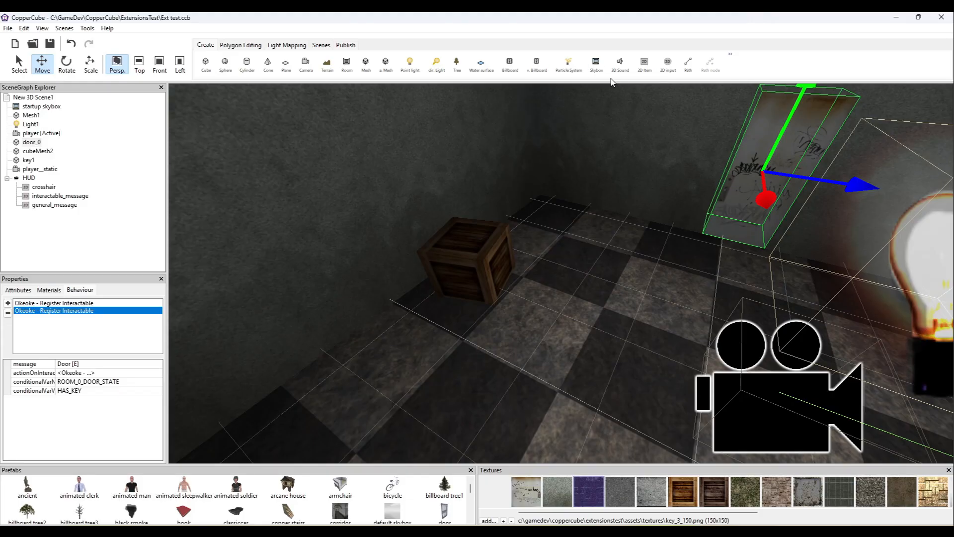
- Add a new 3D scene named Final to the project
left_click(321, 44)
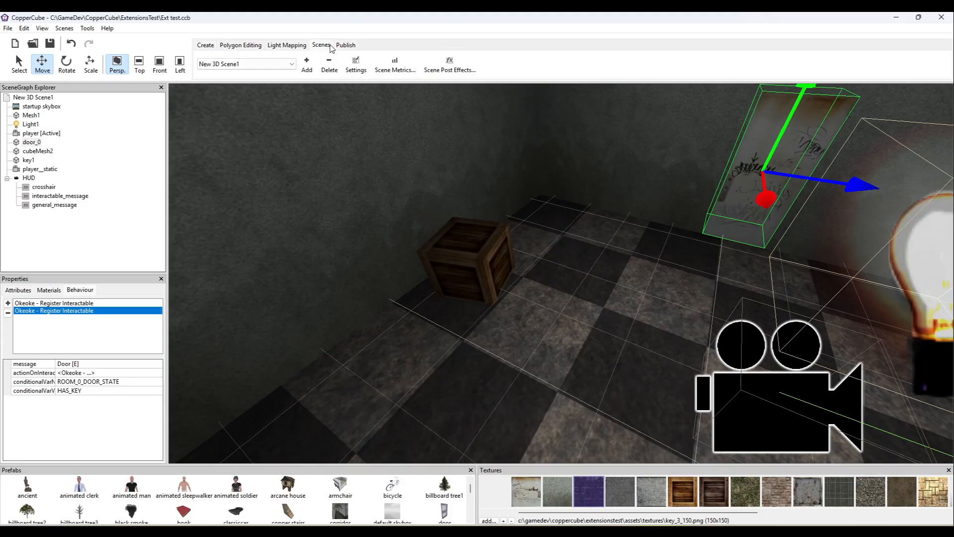
left_click(310, 66)
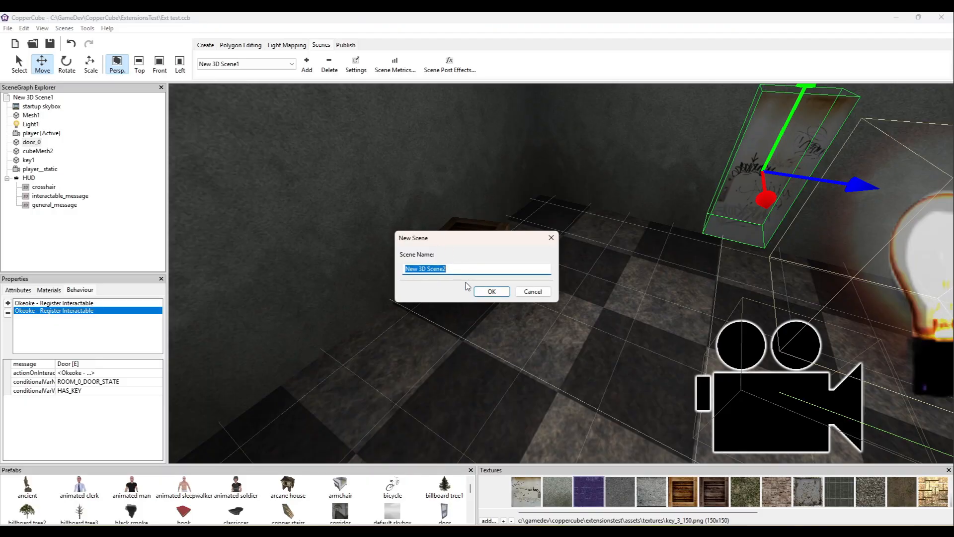
type("Final")
key("Return")
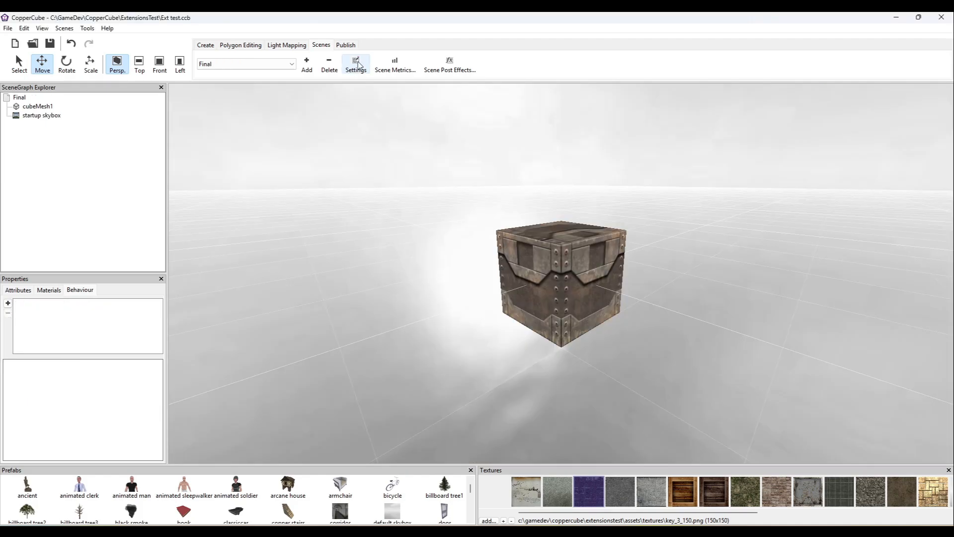
- Switch back to New 3D Scene1 and rename that scene Room 0
left_click(258, 64)
left_click(219, 73)
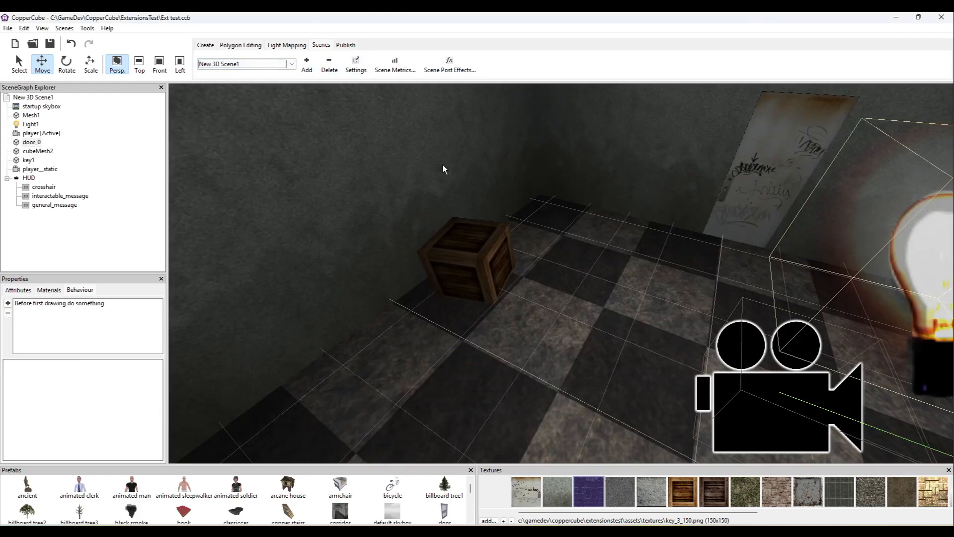
left_click(356, 64)
type("Room")
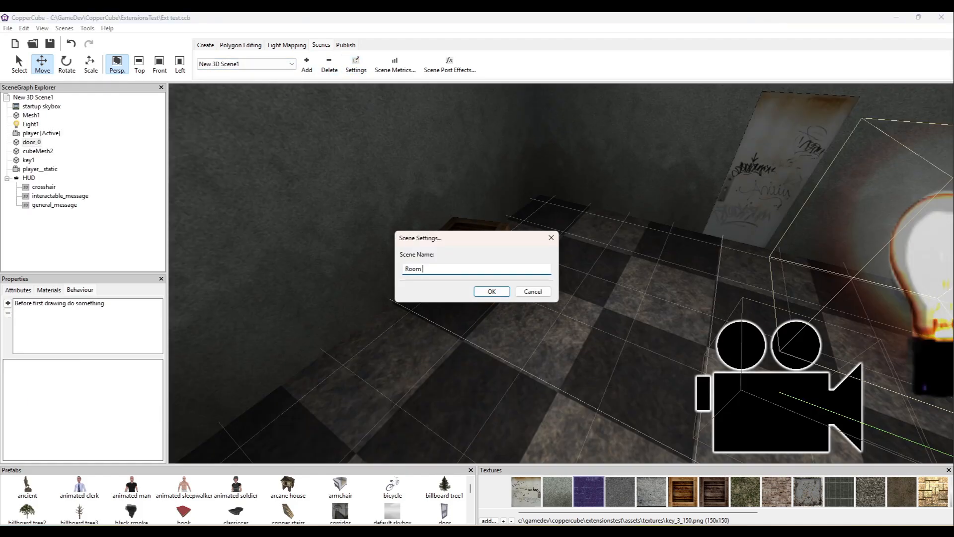
type(" 0")
key("Return")
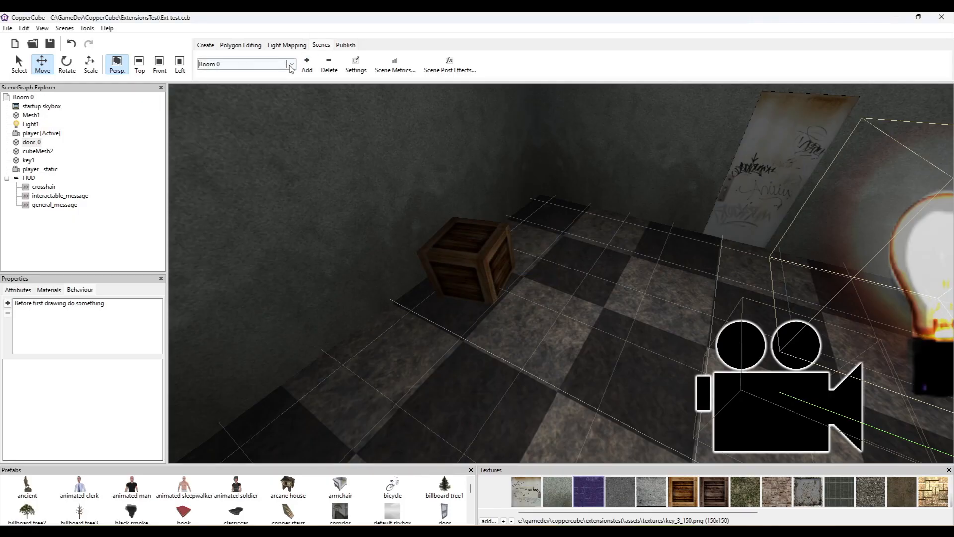
left_click(278, 64)
left_click(224, 81)
left_click(261, 64)
left_click(262, 74)
left_click(70, 196)
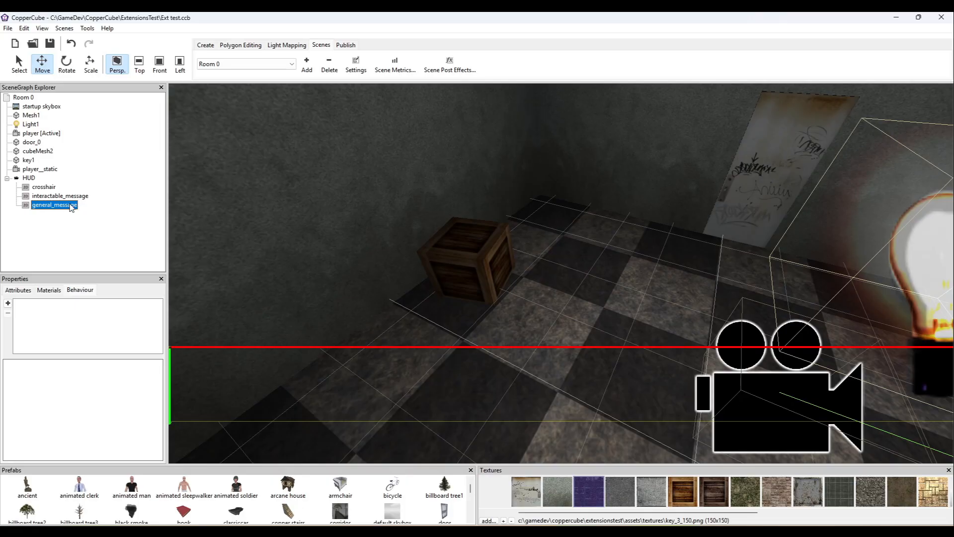
left_click(54, 188)
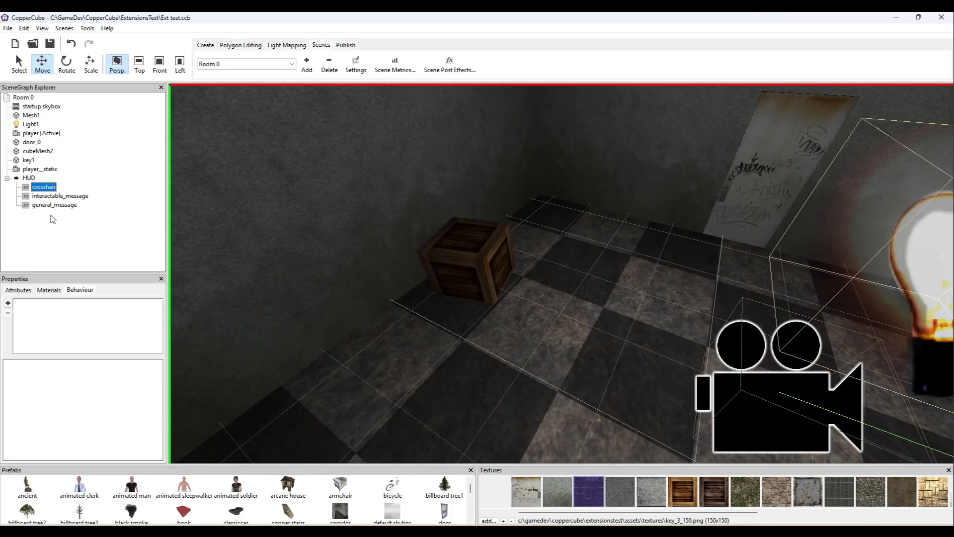
left_click(34, 170)
- Add a Set or Change a Variable action to actionOnComplete of the unlock dialog in door_0's HAS_KEY interactable
left_click(35, 144)
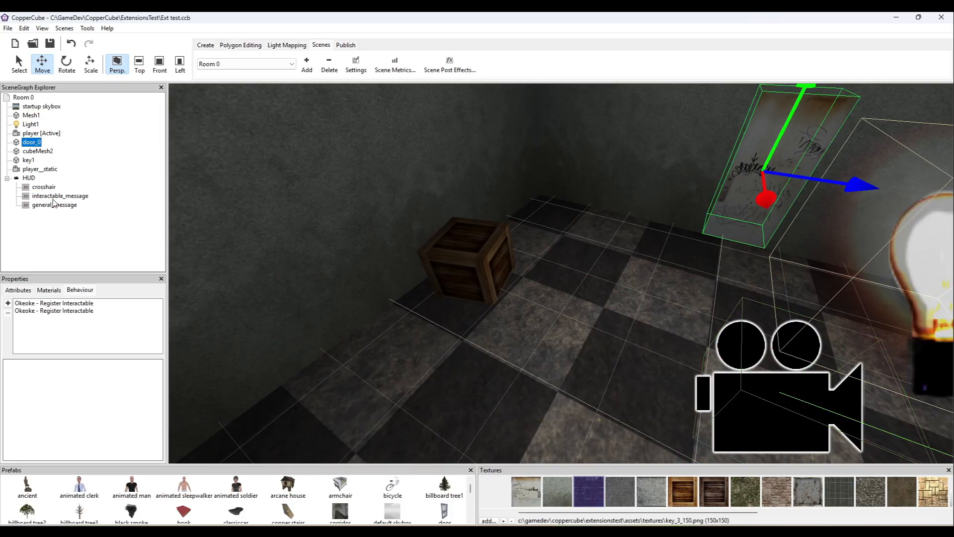
left_click(63, 311)
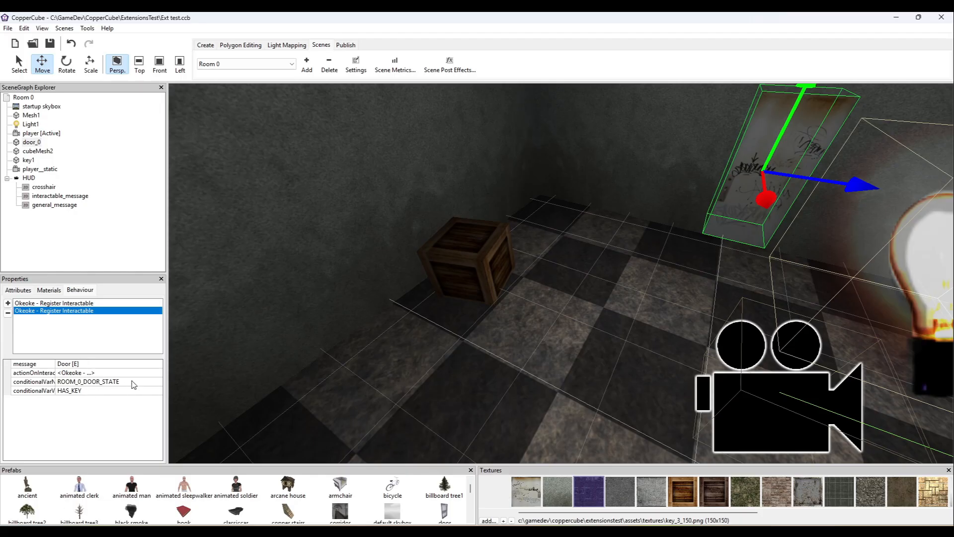
left_click(147, 373)
left_click(157, 373)
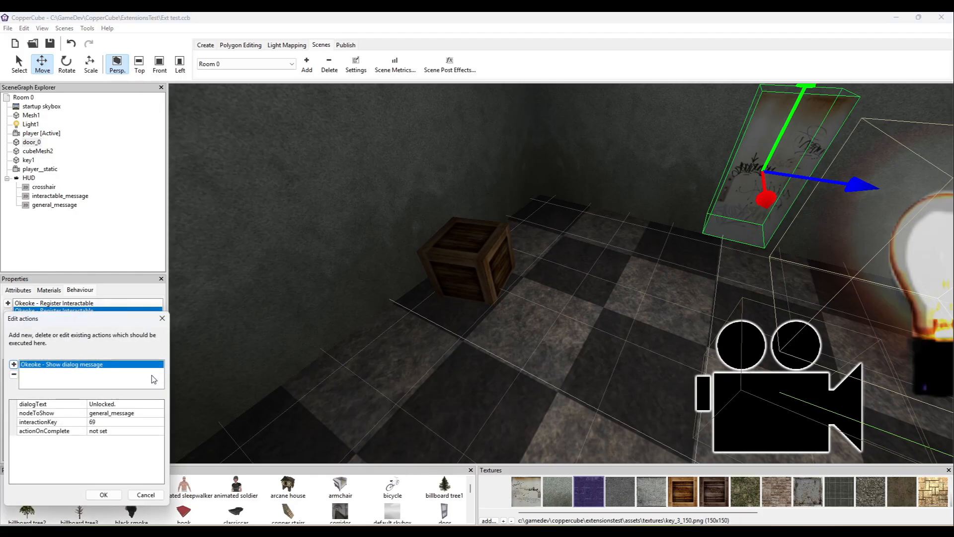
left_click(110, 430)
left_click(158, 431)
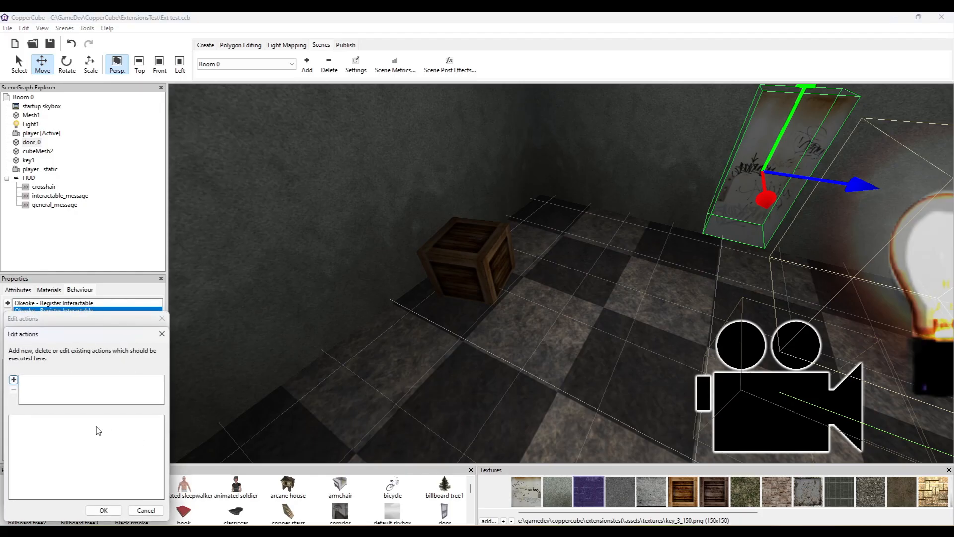
left_click(14, 379)
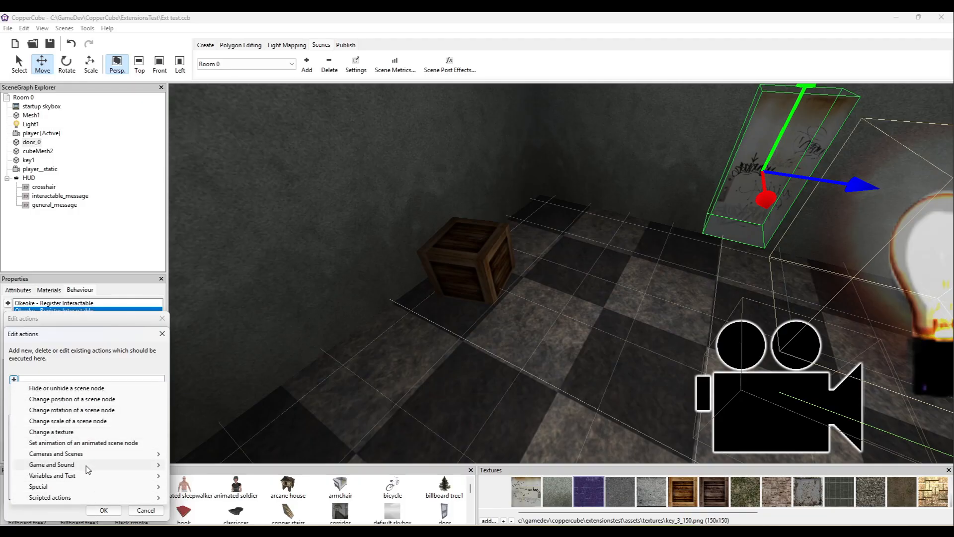
mouse_move(152, 472)
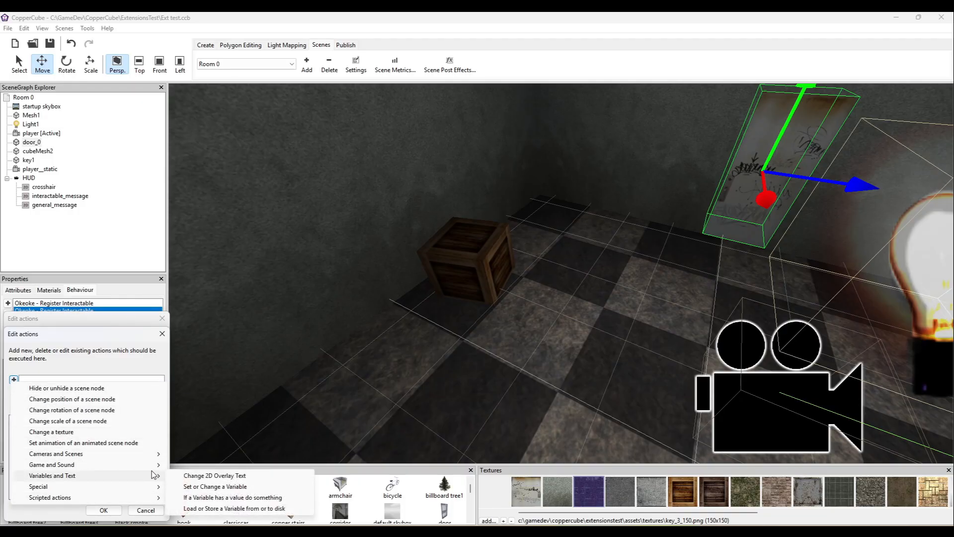
left_click(214, 486)
- Copy the name ROOM_0_DOOR_STATE from CopperCube Variable Editor and use it as the action's VariableName
key("alt+Tab")
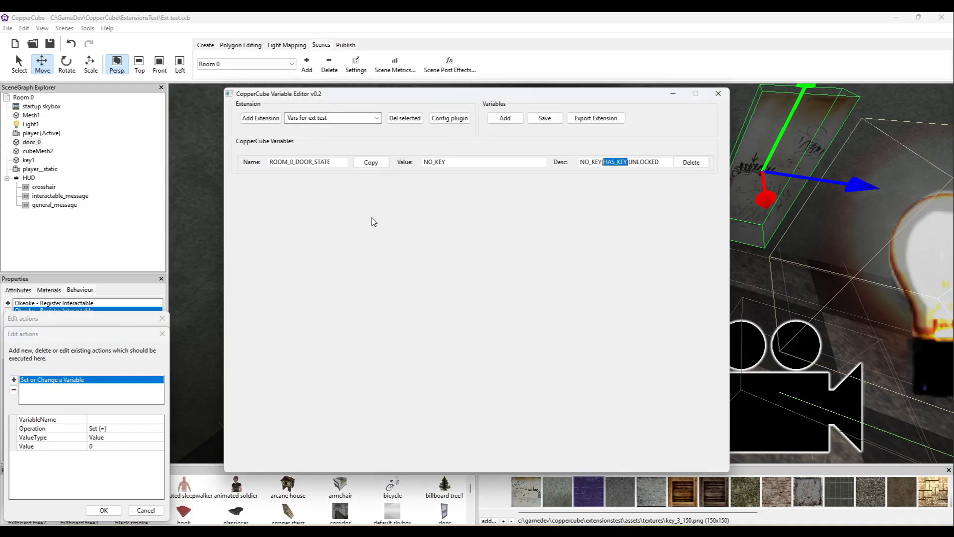
left_click(371, 162)
left_click(124, 420)
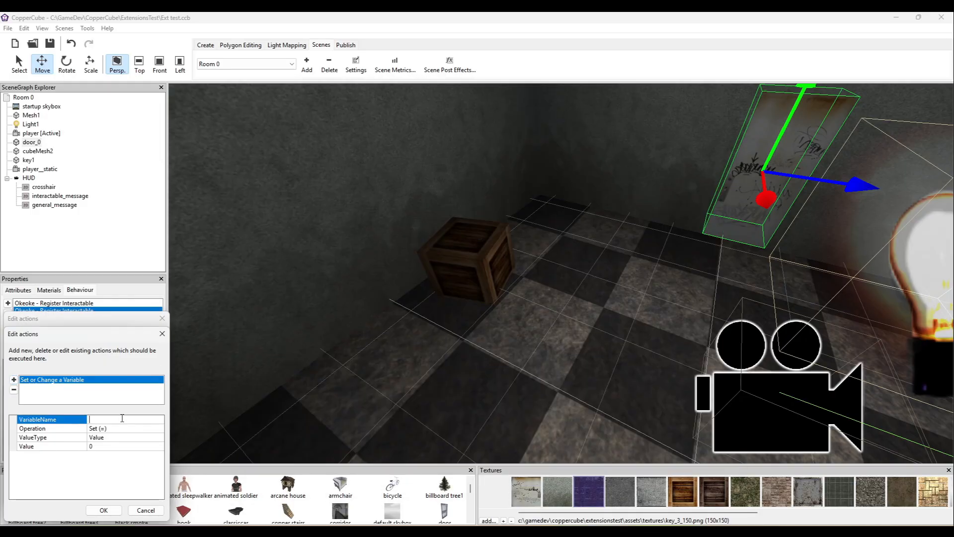
key("ctrl+v")
- Set the variable action's Value to UNLOCKED, copied from the variable's description in CopperCube Variable Editor, and confirm the completion actions
key("alt+Tab")
left_click(635, 163)
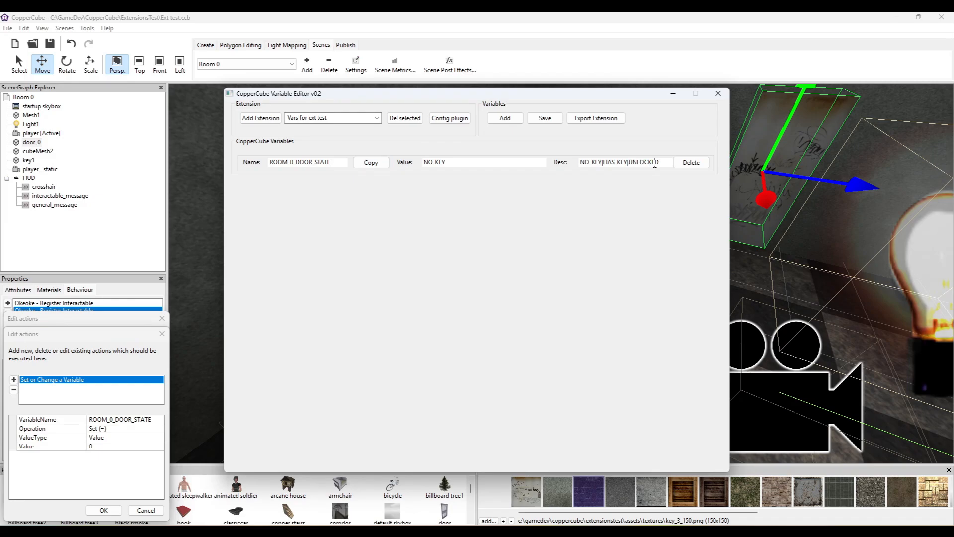
left_click_drag(661, 163, 632, 170)
key("ctrl+c")
left_click(117, 432)
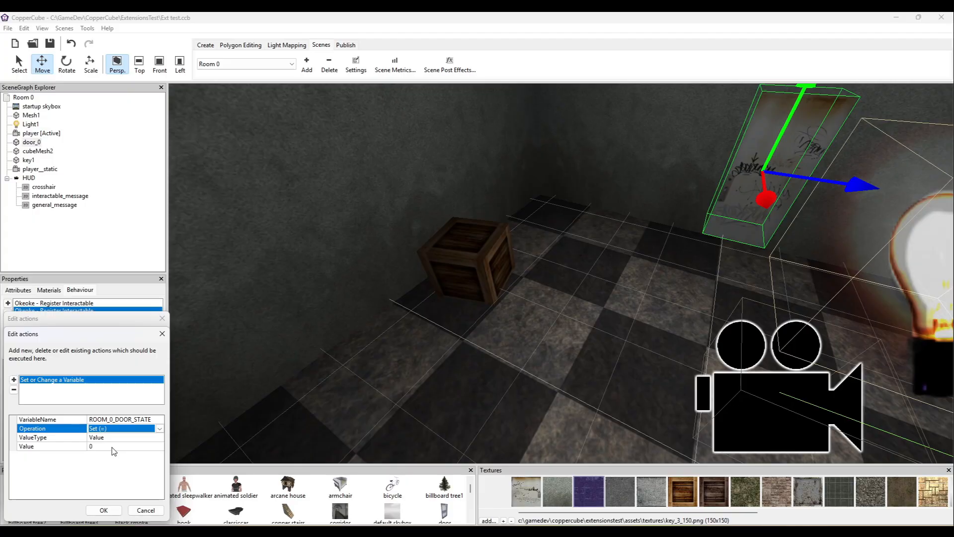
left_click(111, 446)
key("ctrl+v")
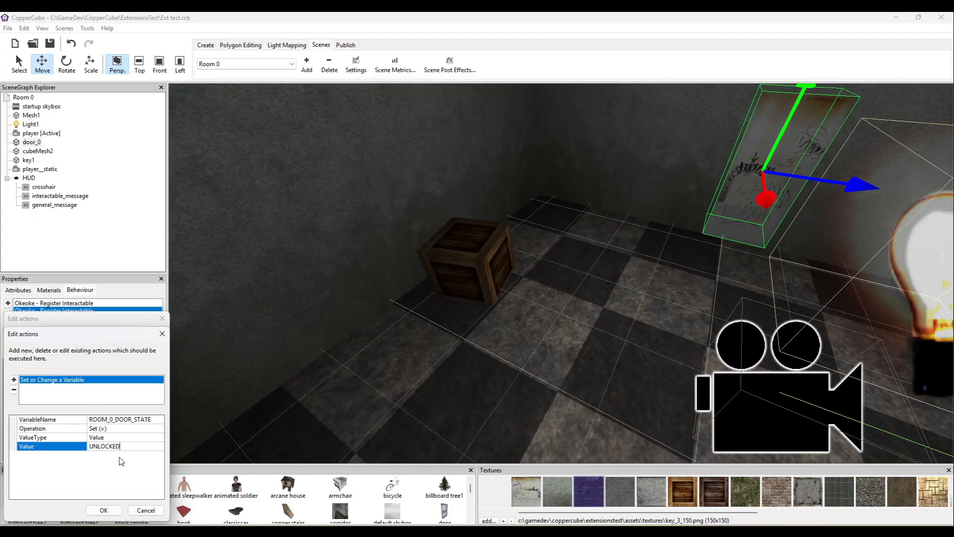
left_click(109, 513)
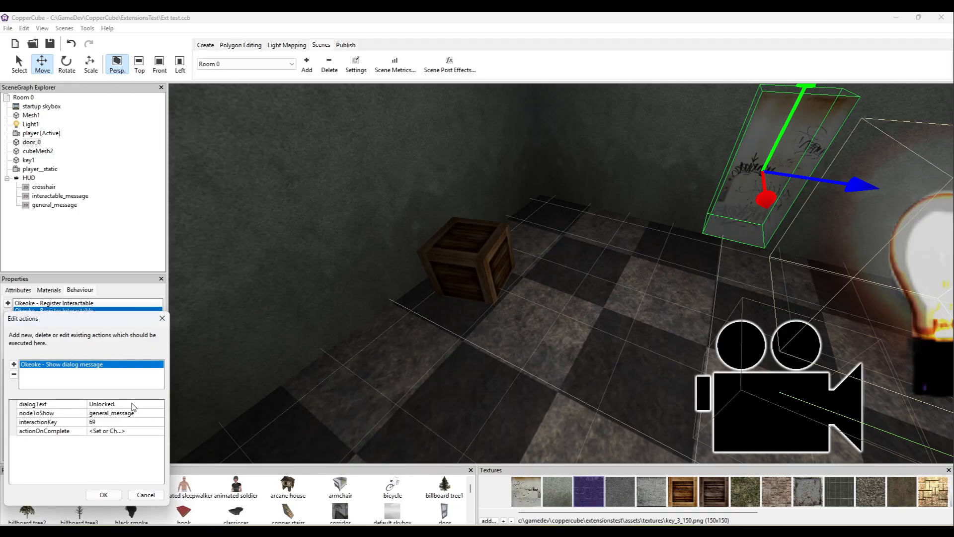
- Add the scripted action Okeoke - Switch to scene with sceneName Final to the unlock dialog's completion actions and confirm all actions
left_click(113, 431)
left_click(159, 431)
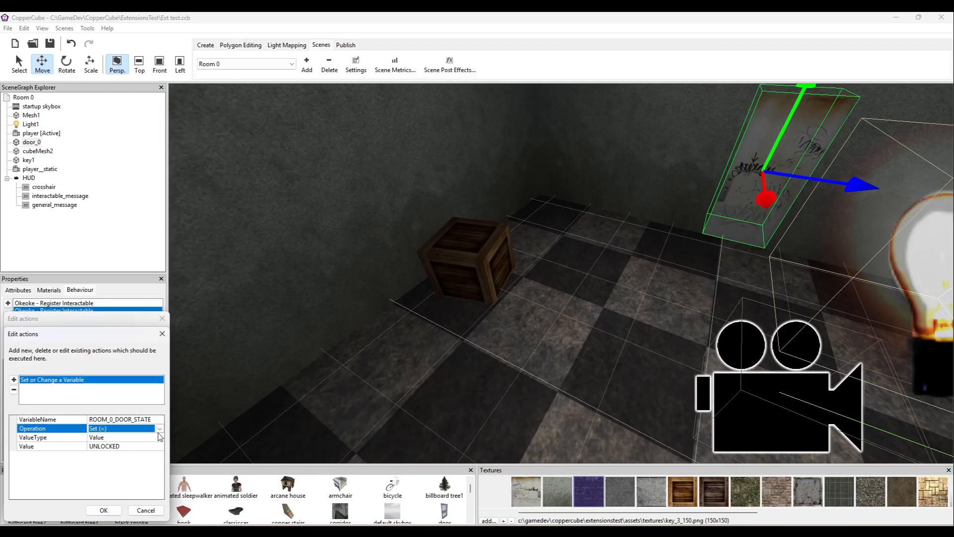
left_click(15, 379)
mouse_move(136, 489)
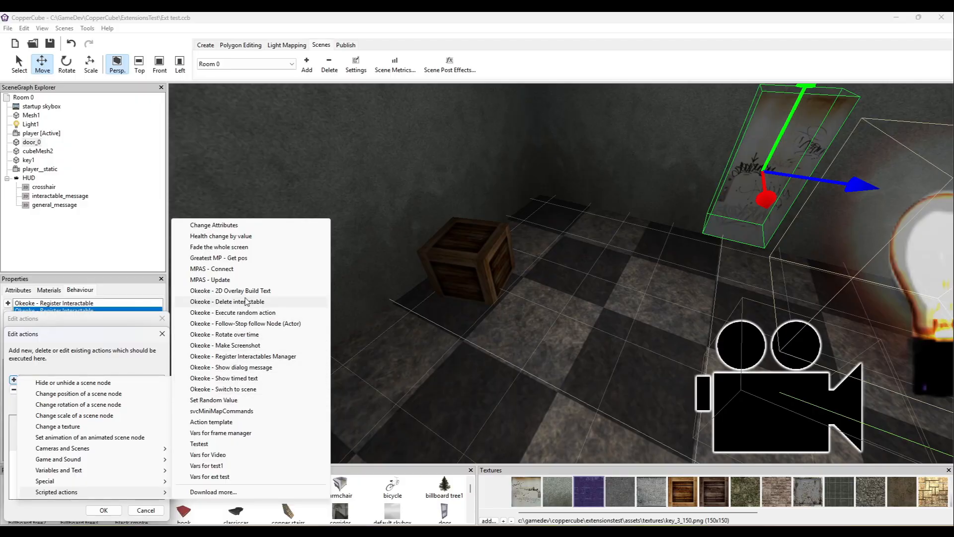
left_click(223, 389)
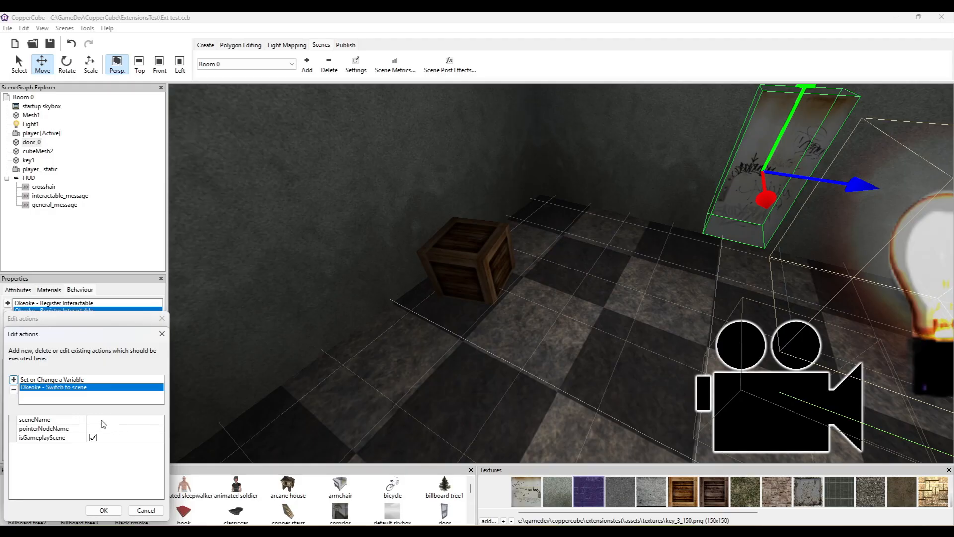
left_click(119, 420)
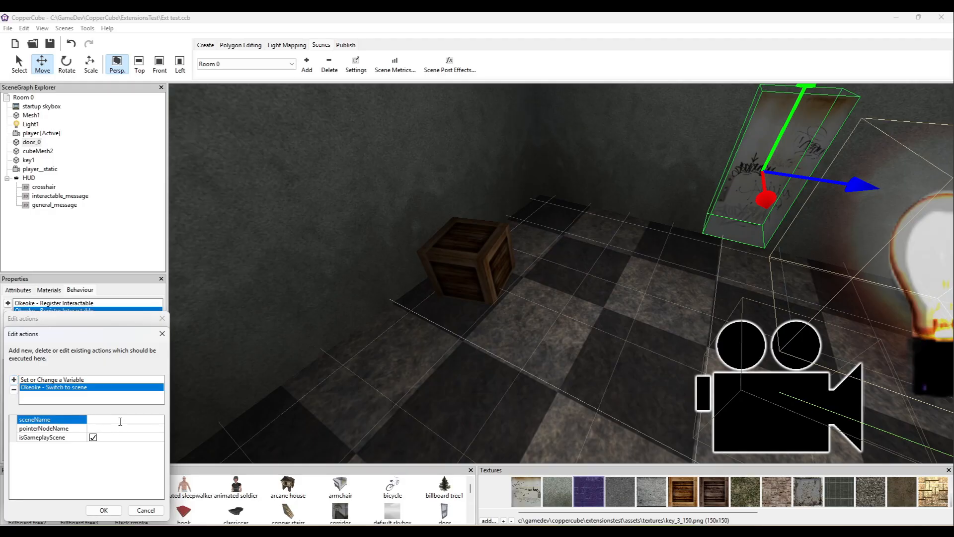
type("Final")
left_click(104, 510)
left_click(113, 496)
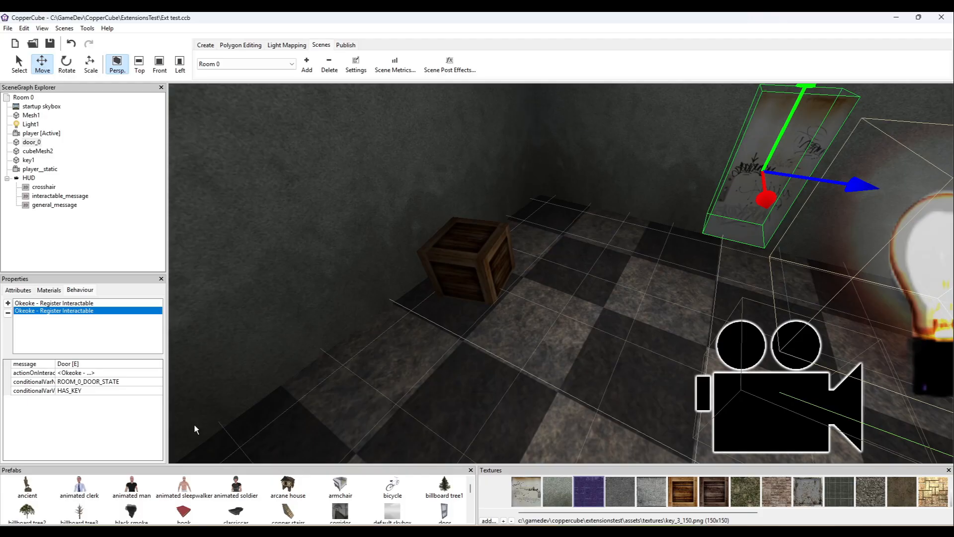
- Test the game by trying the door without the key, picking up the key and unlocking the door, and close the test
key("F5")
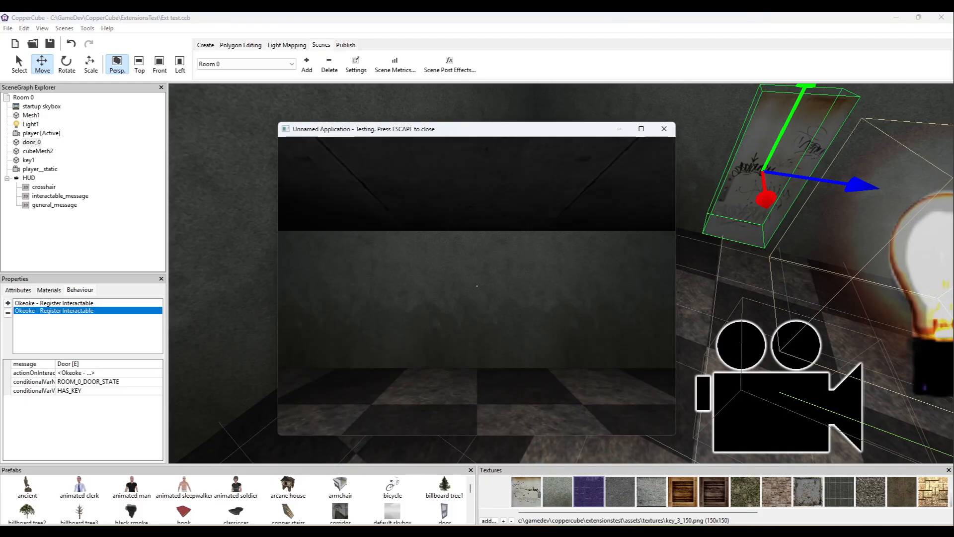
key("w")
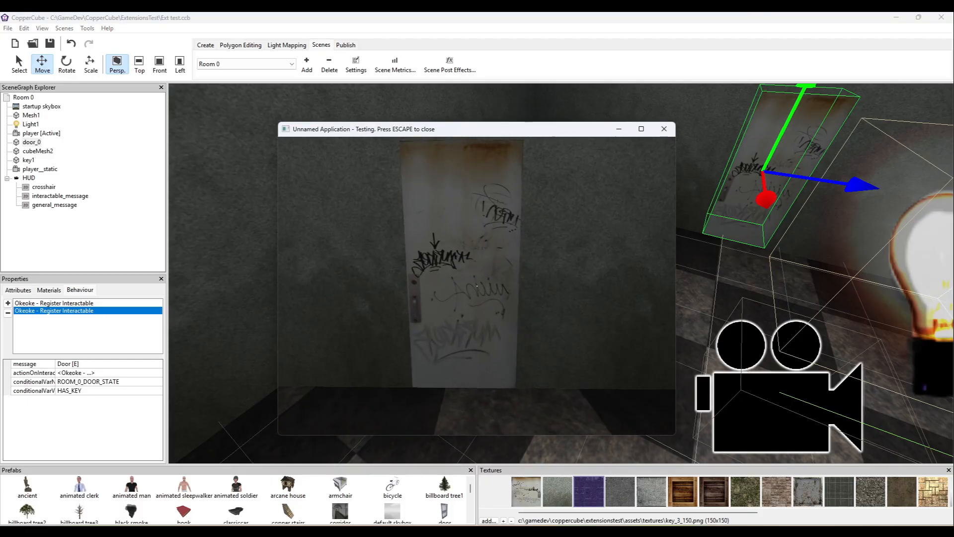
key("e")
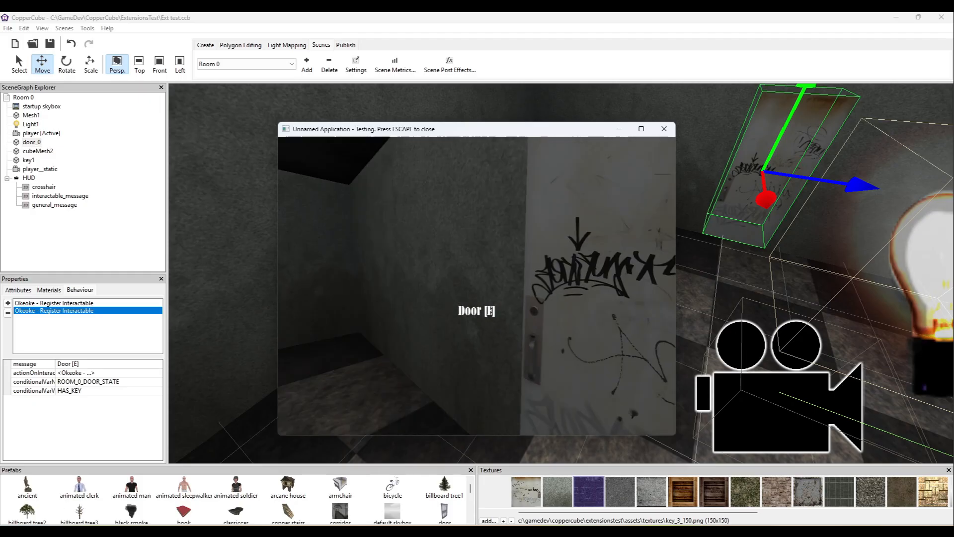
key("w")
key("w")
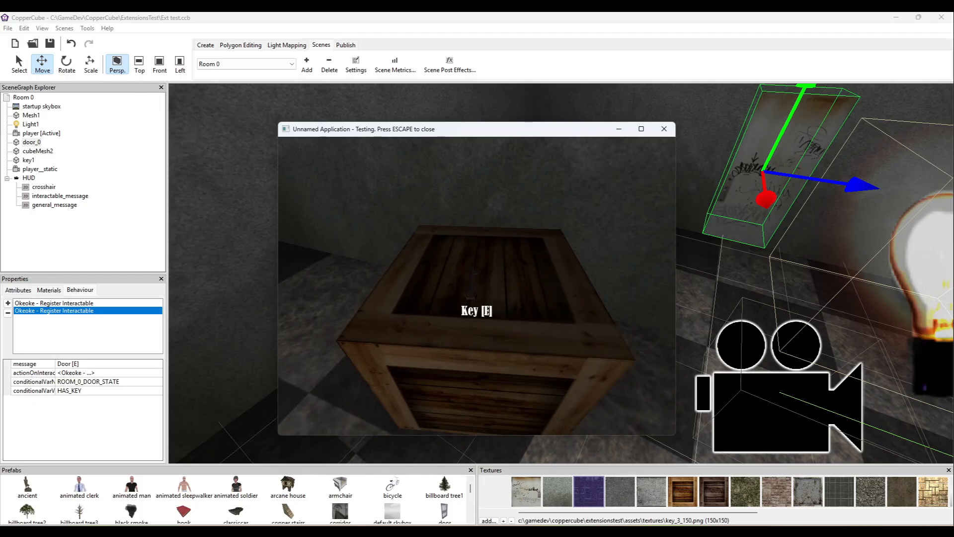
key("e")
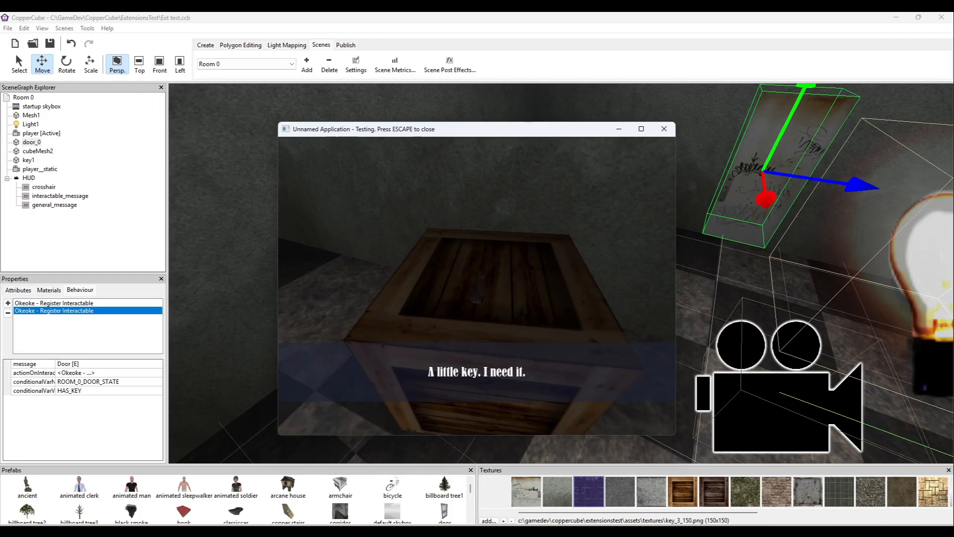
key("w")
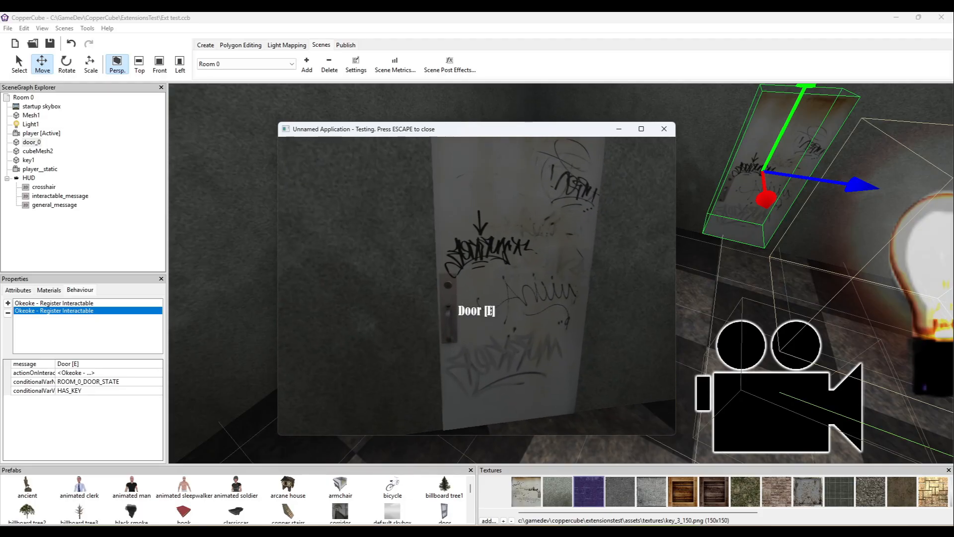
key("w")
key("e")
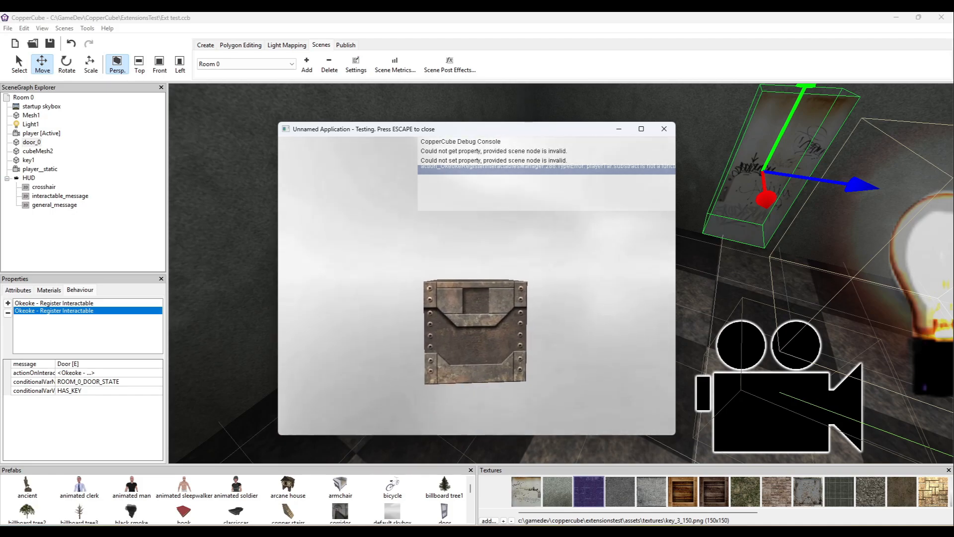
key("Escape")
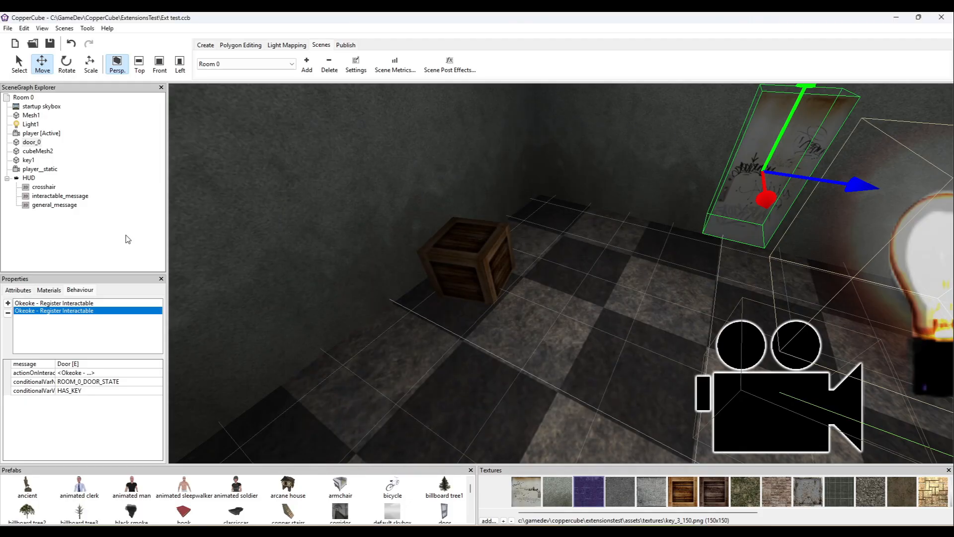
- Turn off isGameplayScene in the unlock dialog's Okeoke - Switch to scene action and confirm the actions
left_click(114, 373)
left_click(157, 373)
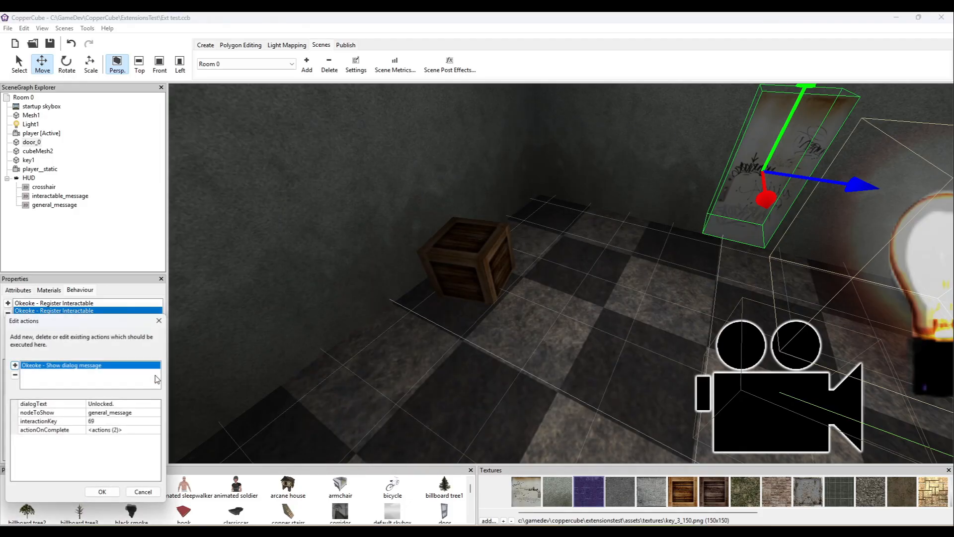
left_click(157, 431)
left_click(157, 431)
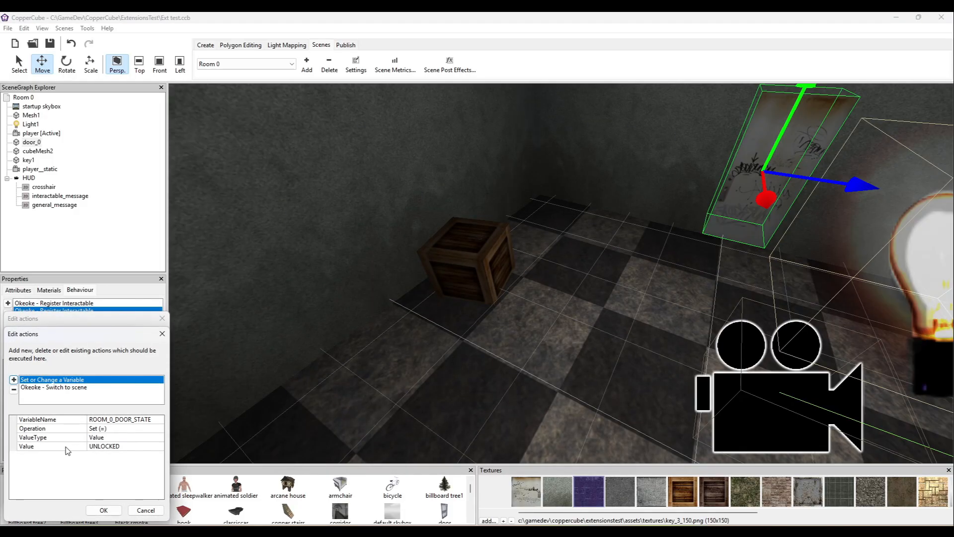
left_click(80, 387)
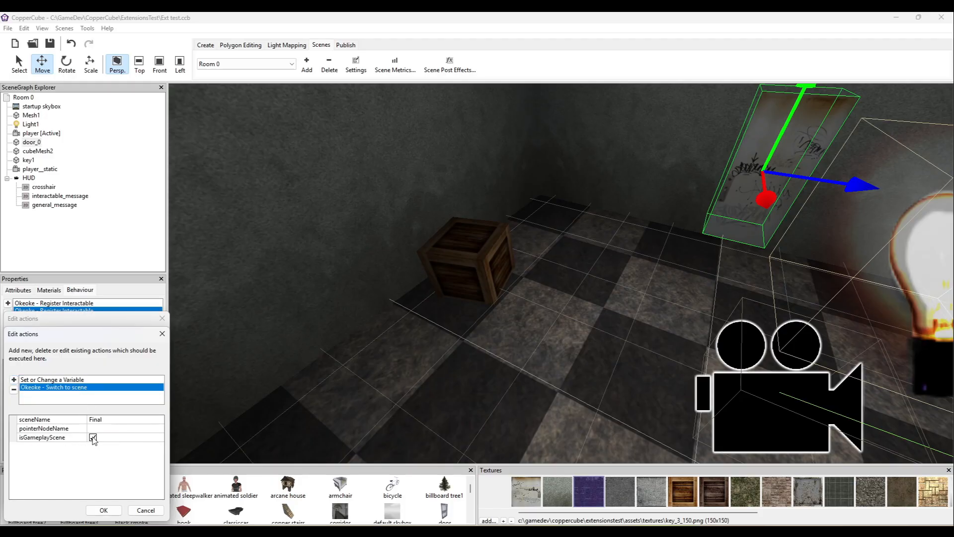
left_click(104, 510)
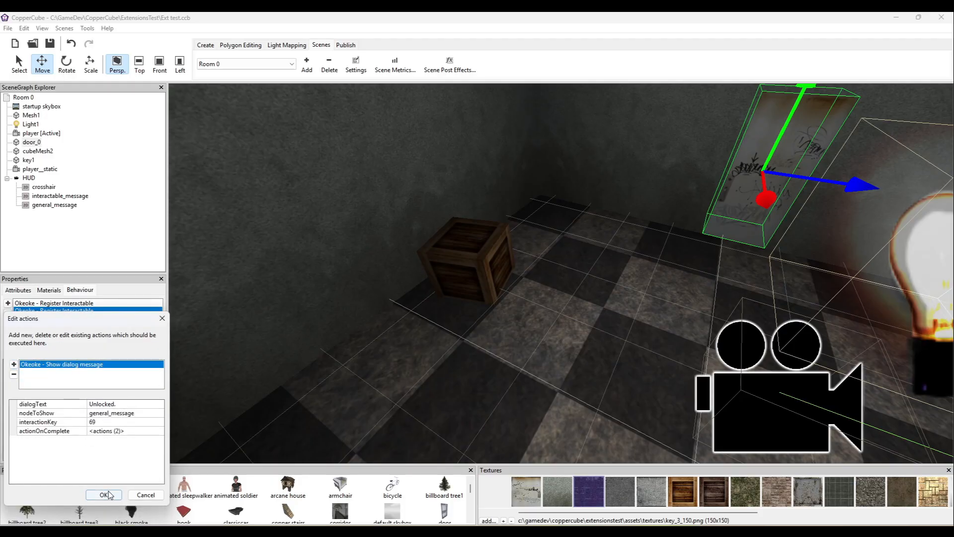
left_click(91, 495)
- Retest the game by taking the key, unlocking the door and entering the Final scene, and close the test
key("F5")
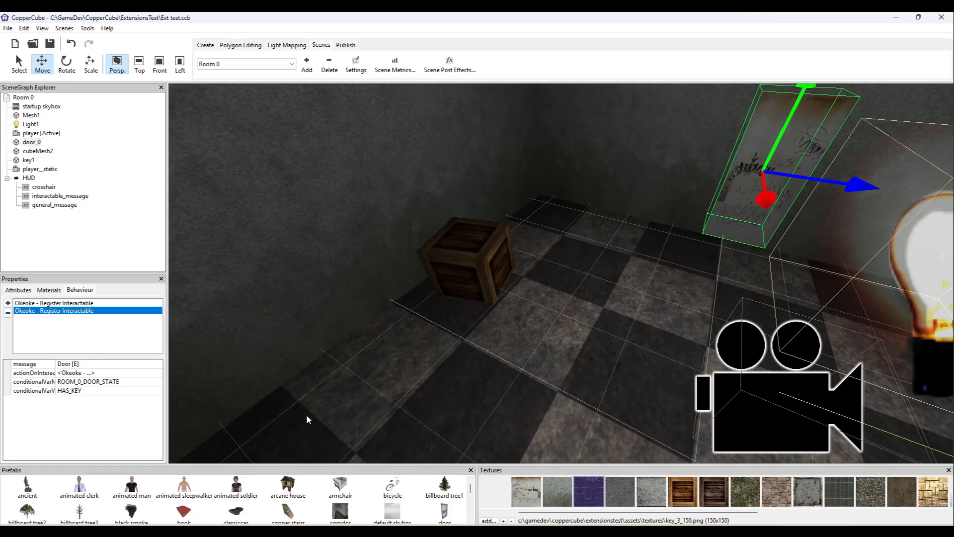
key("w")
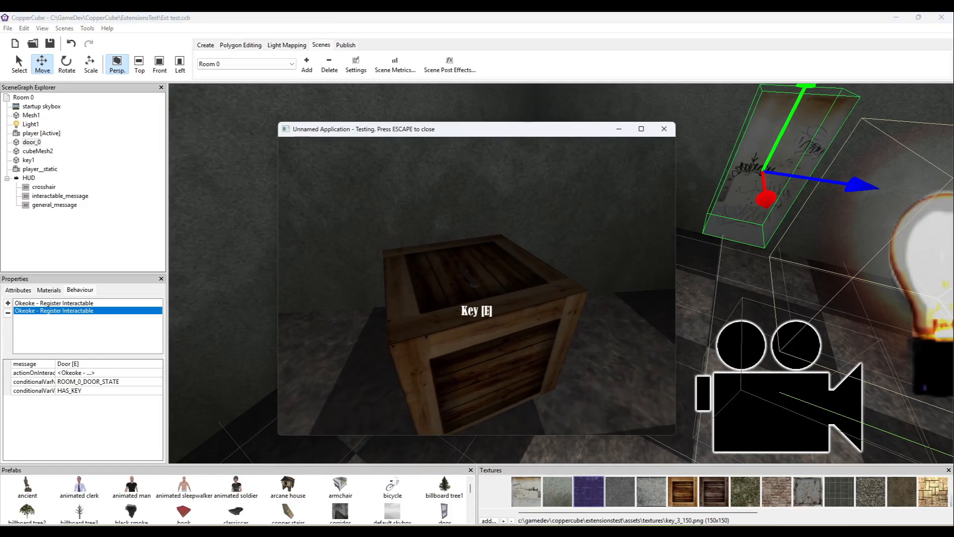
key("e")
key("w")
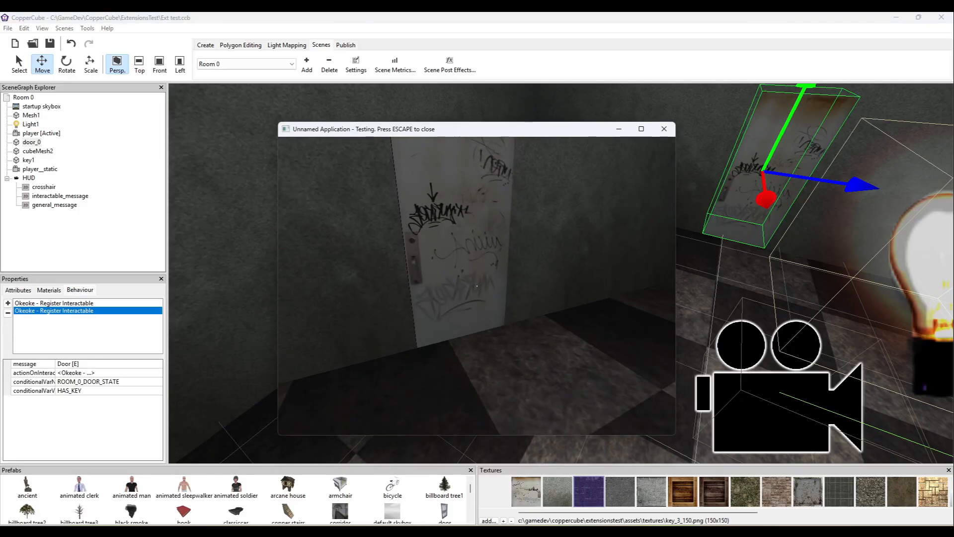
key("e")
key("e")
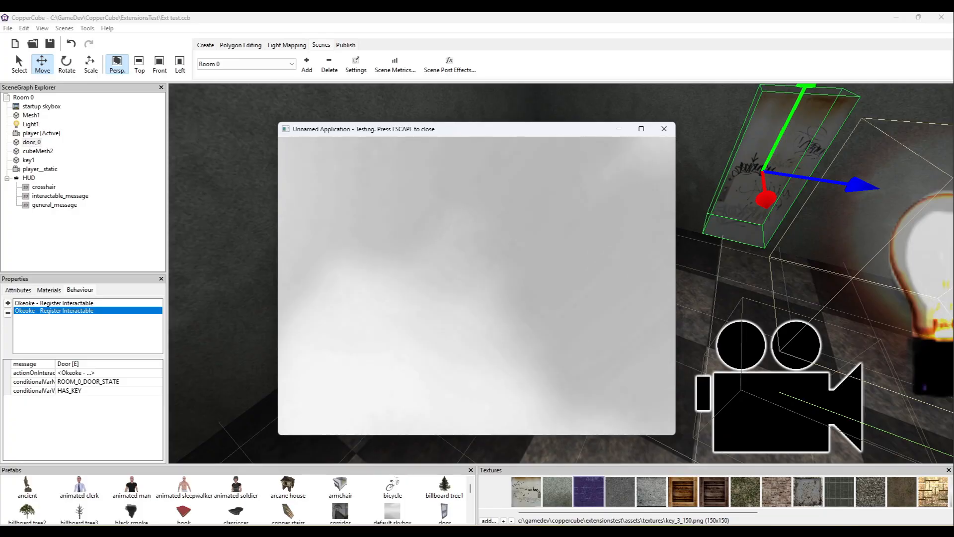
key("w")
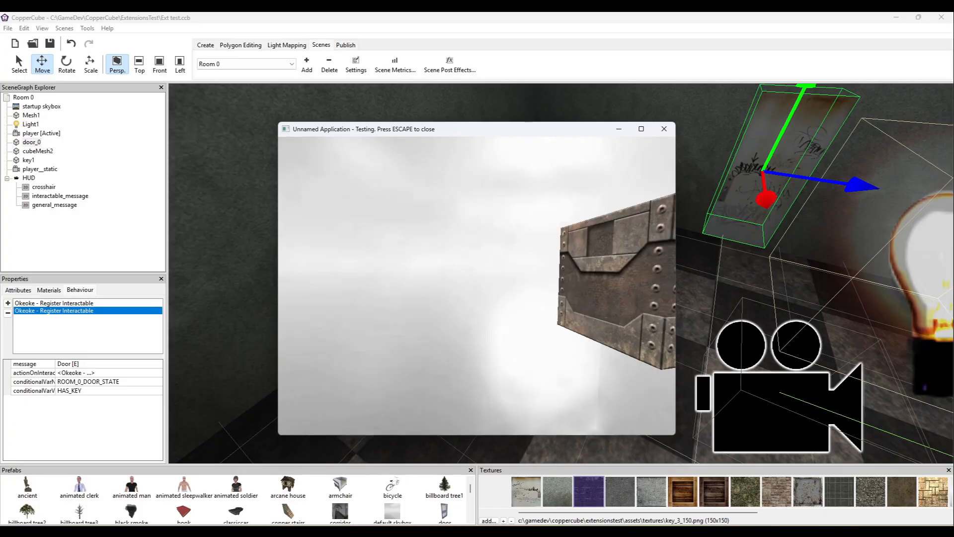
key("Escape")
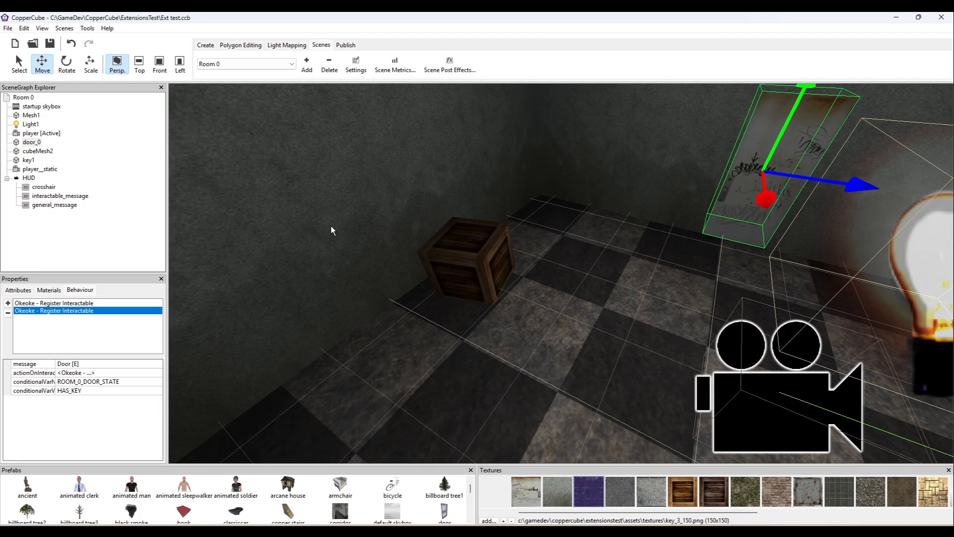
- Add another Okeoke - Register Interactable behavior to the door with the message Door [E]
left_click(8, 304)
mouse_move(65, 403)
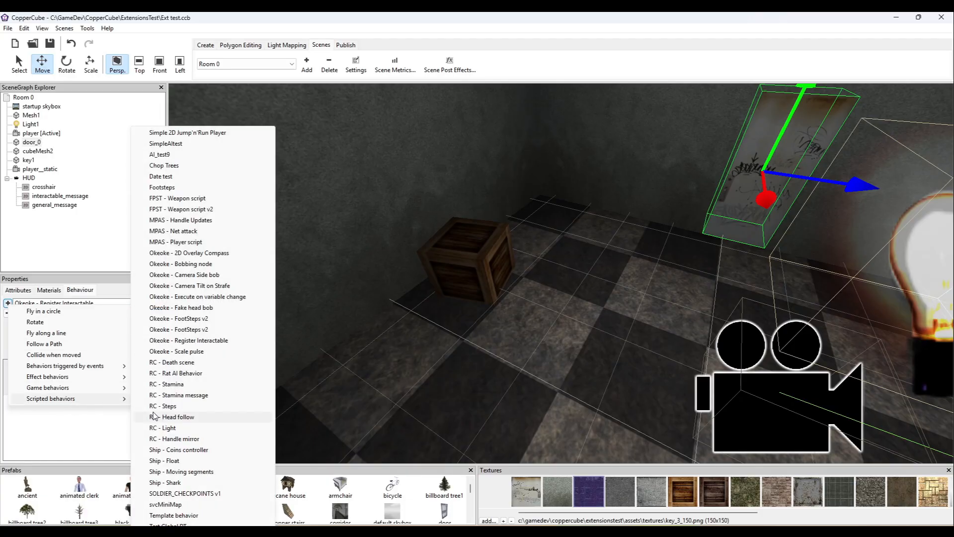
left_click(201, 341)
left_click(86, 364)
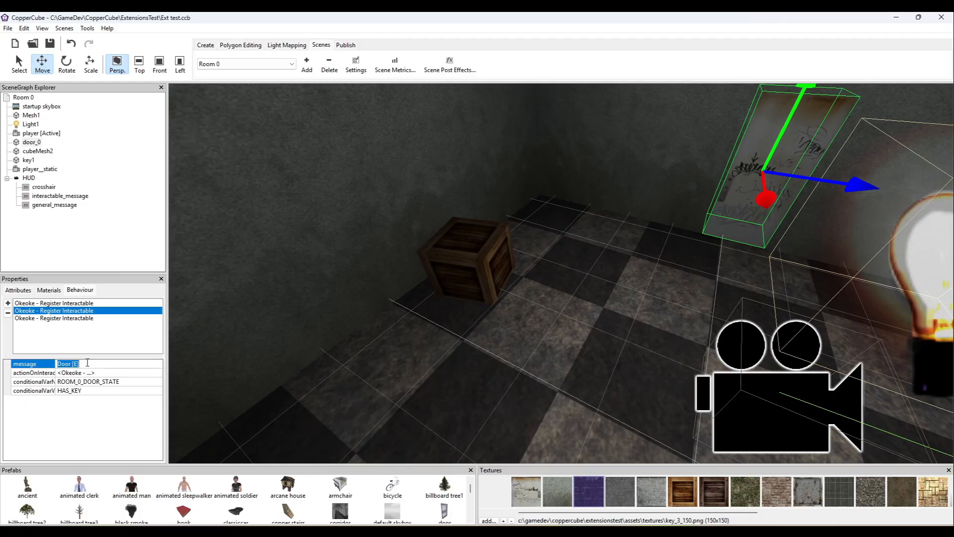
left_click(86, 365)
type("Door [E]")
key("Return")
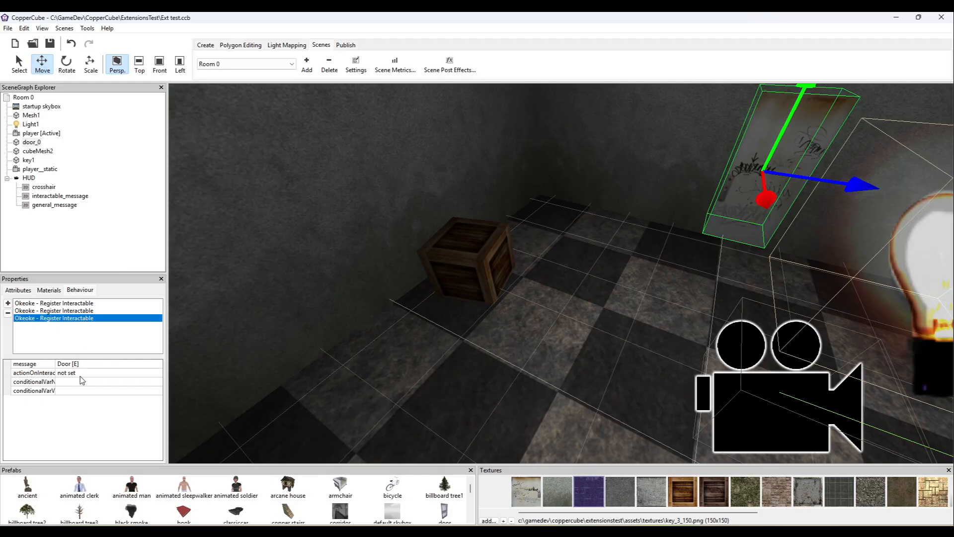
- Set the new door interactable's conditional variable name to ROOM_0_DOOR_STATE and its value to UNLOCKED
left_click(81, 312)
left_click(84, 382)
key("ctrl+c")
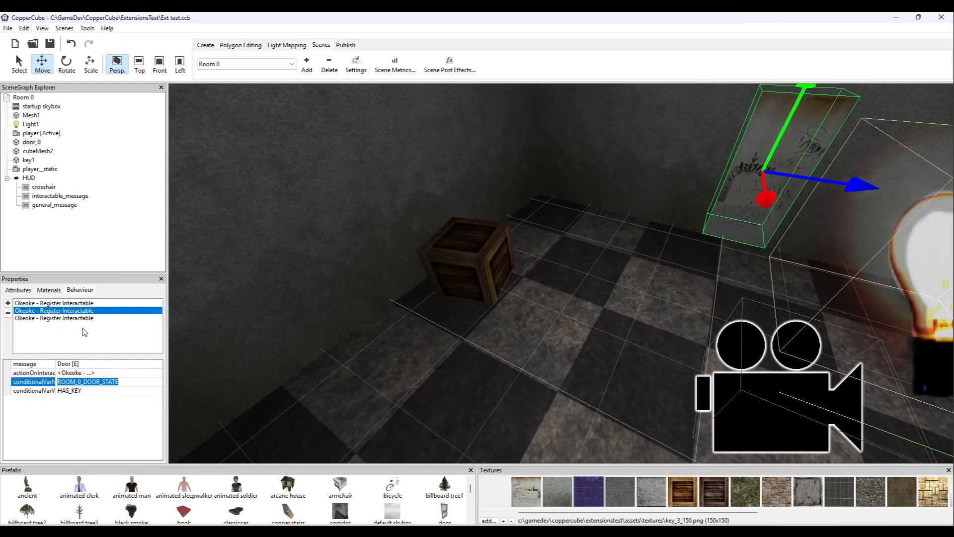
left_click(82, 319)
left_click(84, 382)
key("ctrl+v")
key("Return")
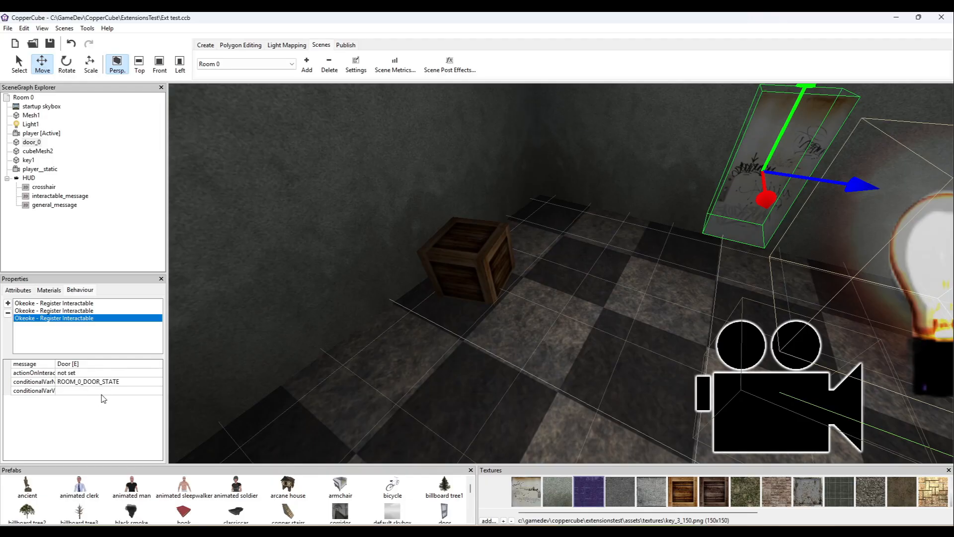
left_click(128, 390)
key("alt+Tab")
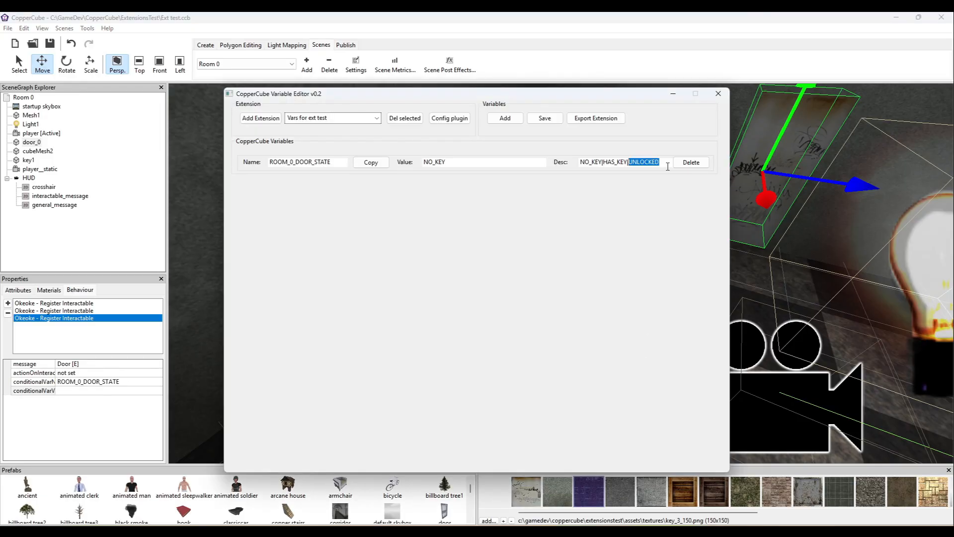
key("alt+Tab")
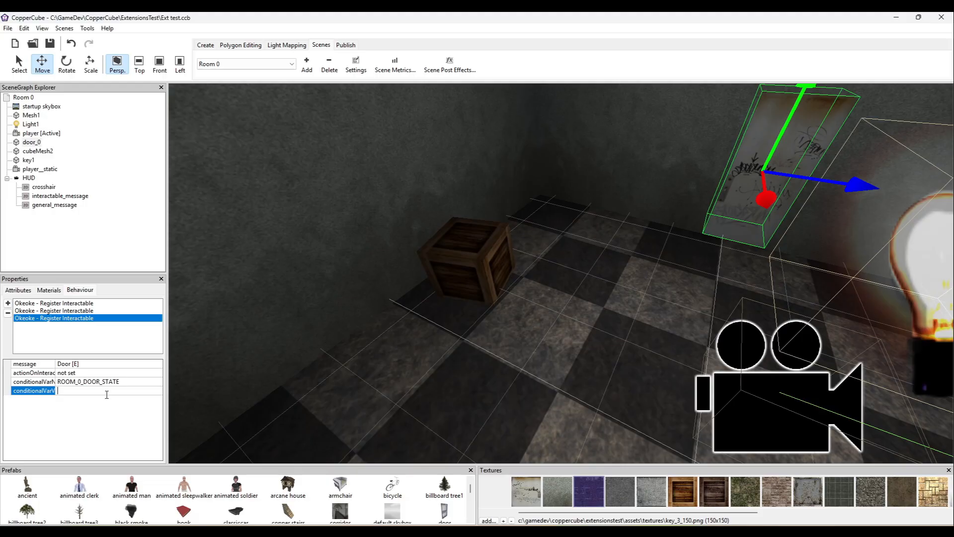
key("ctrl+v")
- Give the new interactable the action Okeoke - Switch to scene with sceneName Final and isGameplayScene off, and confirm it
left_click(86, 374)
left_click(153, 373)
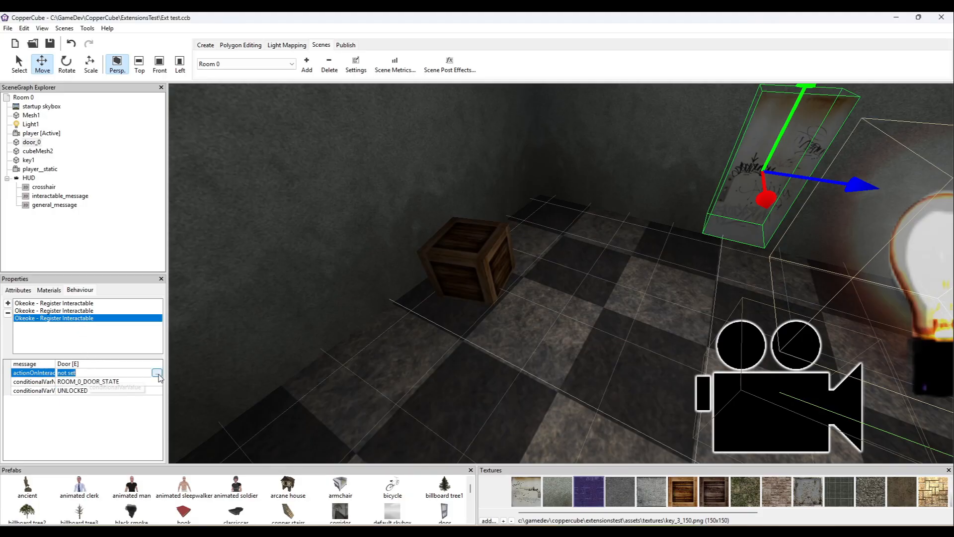
left_click(158, 374)
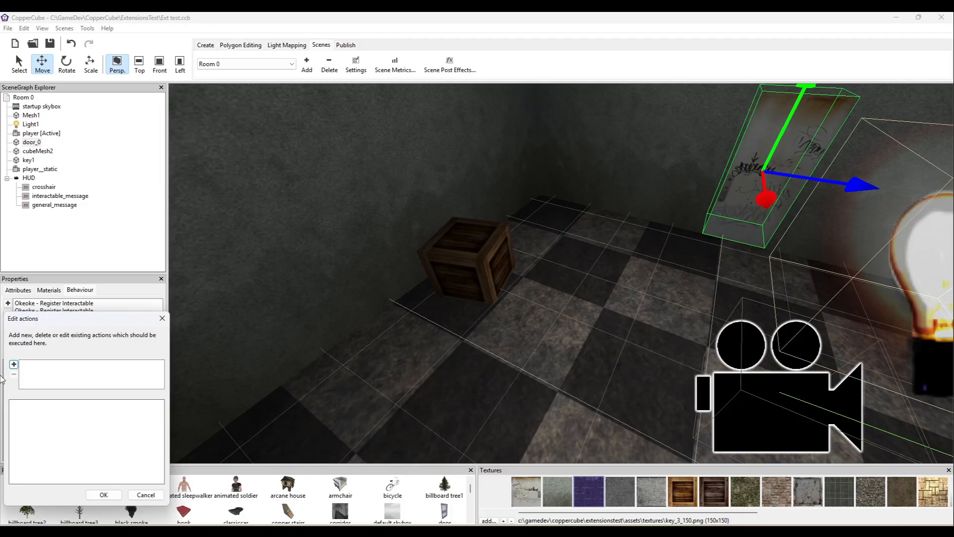
left_click(14, 364)
mouse_move(64, 481)
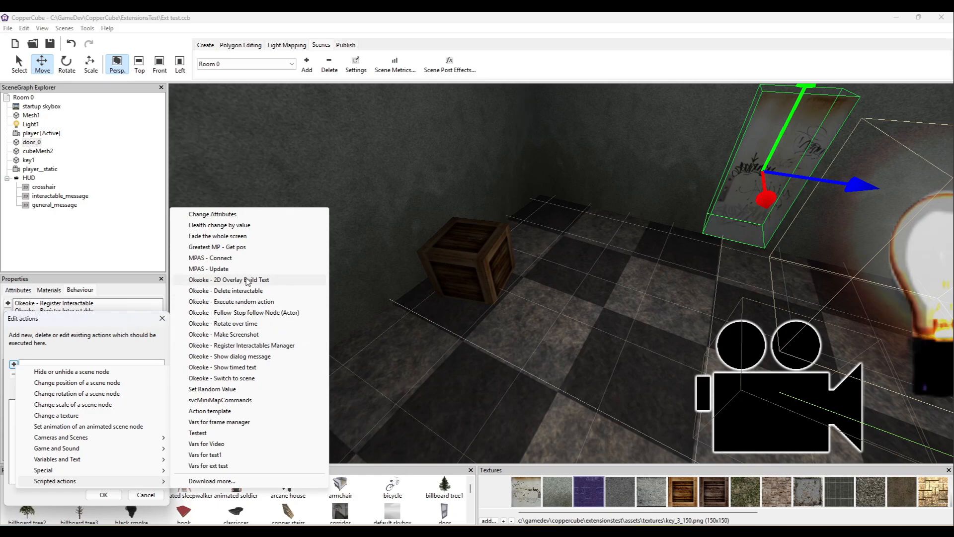
left_click(222, 378)
left_click(113, 404)
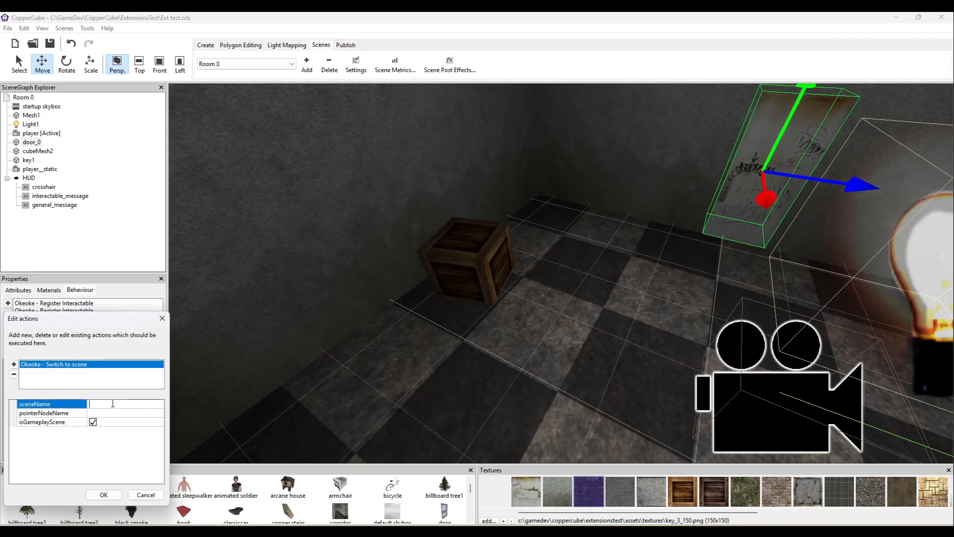
key("Return")
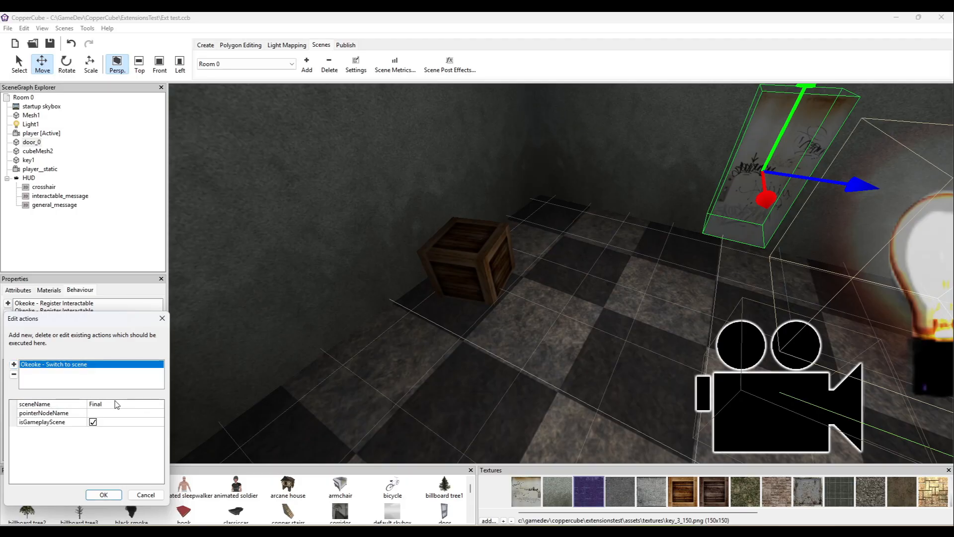
left_click(93, 423)
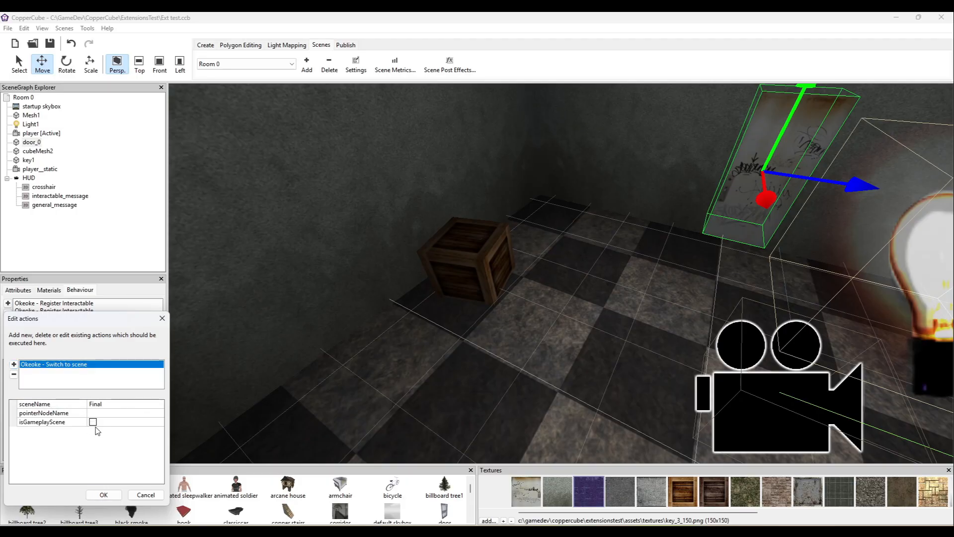
left_click(103, 494)
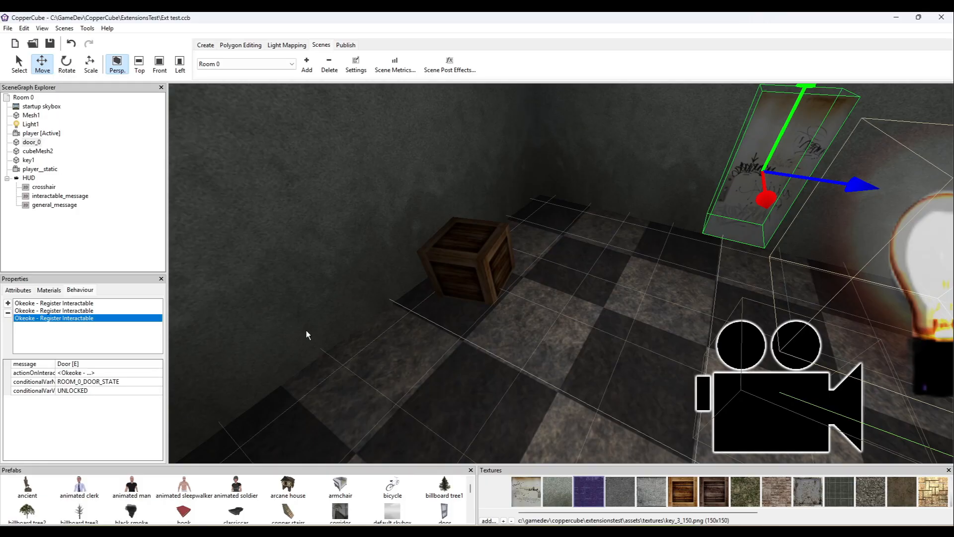
- Switch to the Final scene and show the behaviors of its root node
left_click(278, 64)
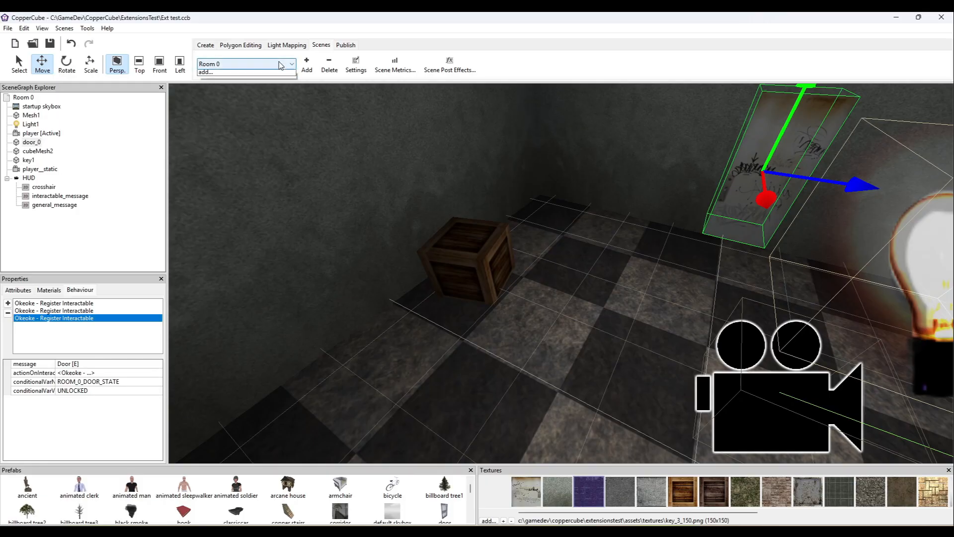
left_click(219, 85)
left_click(21, 98)
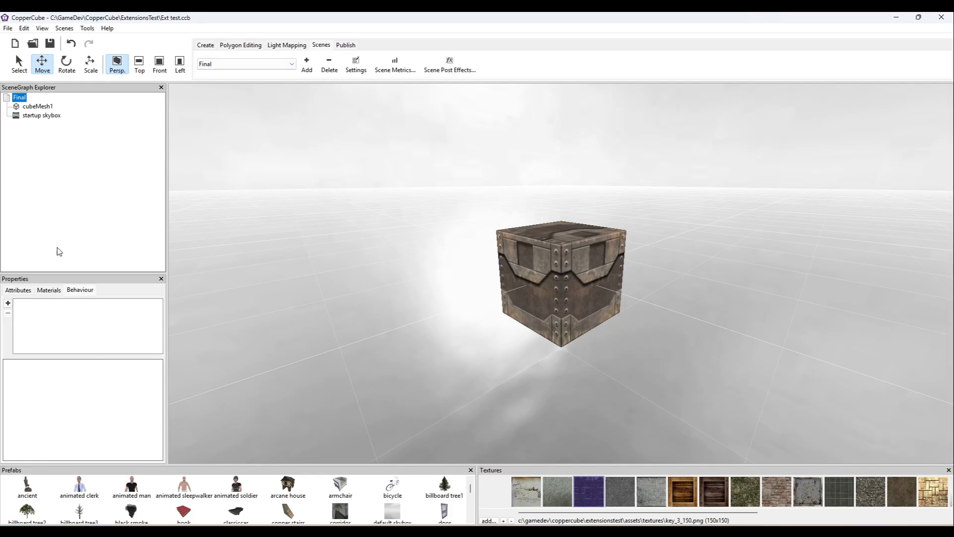
left_click(26, 291)
left_click(80, 290)
left_click(7, 303)
mouse_move(75, 322)
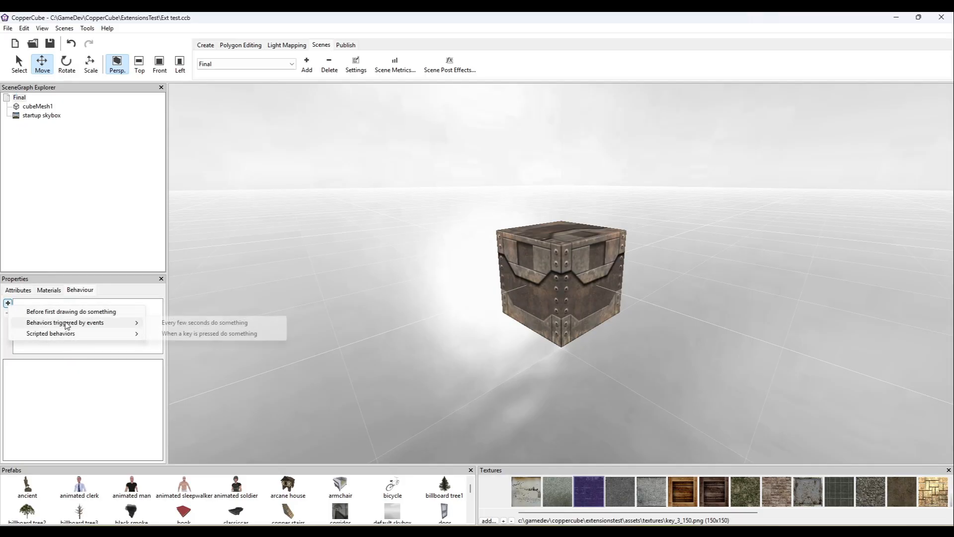
left_click(184, 322)
left_click(8, 312)
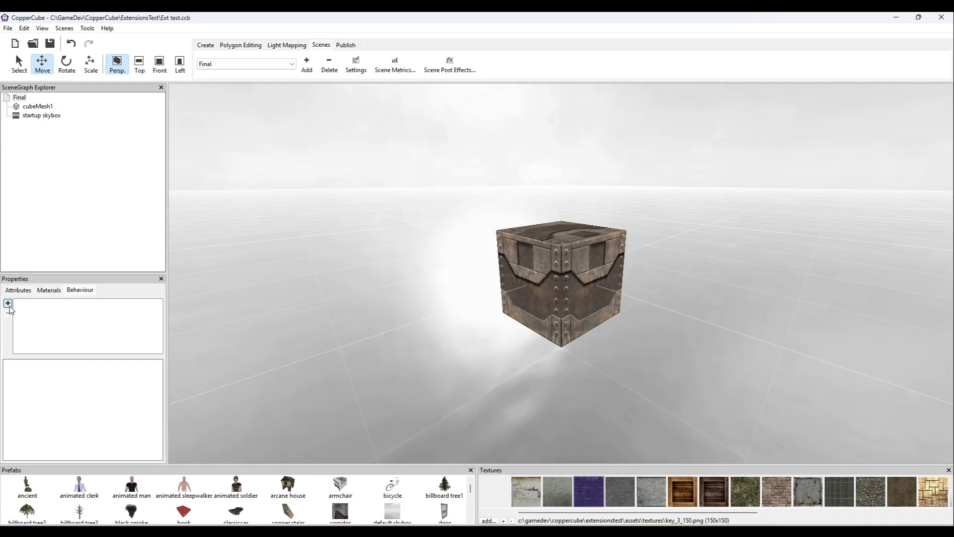
- Add the behavior When a key is pressed do something to the Final scene and set its key to F
left_click(8, 303)
mouse_move(79, 323)
left_click(187, 334)
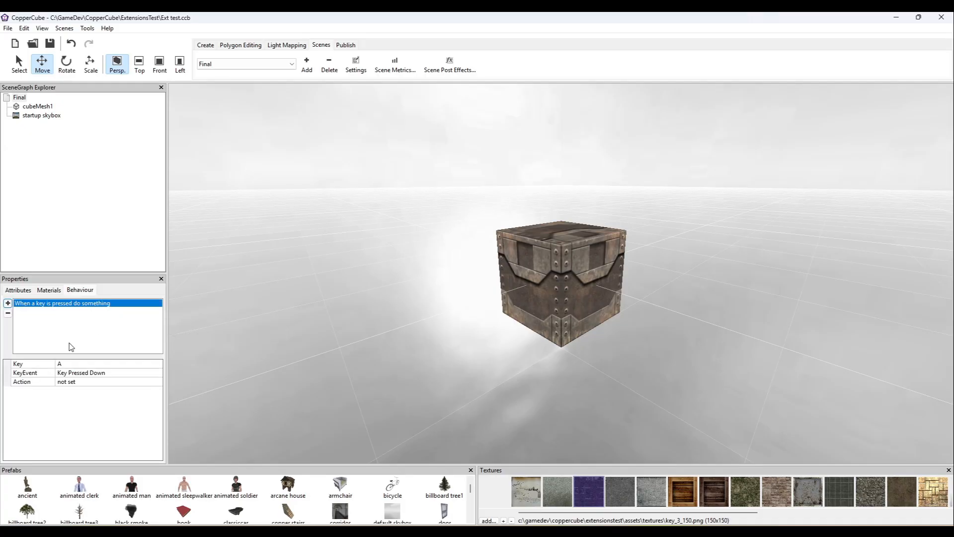
left_click(88, 366)
left_click(97, 364)
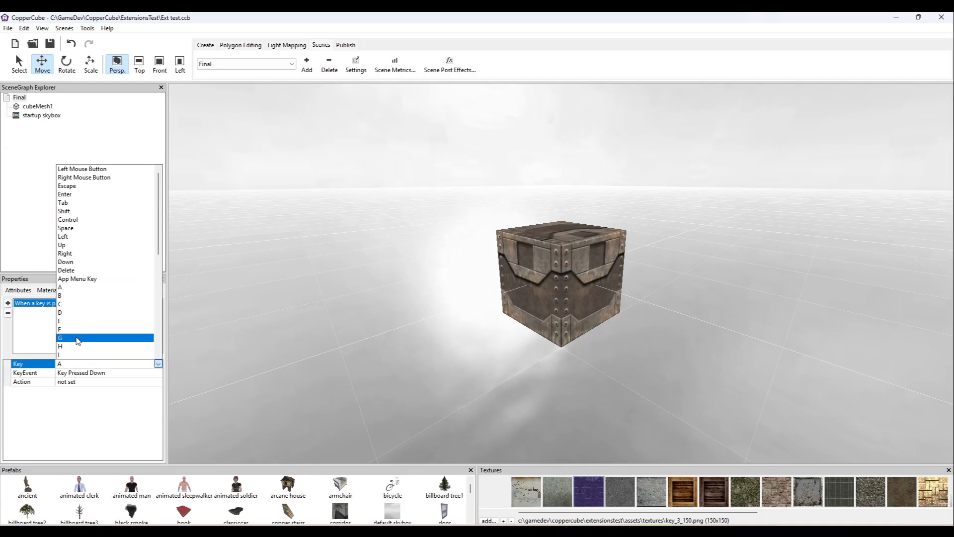
left_click(79, 329)
- Set the key behavior's action to Okeoke - Switch to scene with sceneName Room 0 and isGameplayScene left on, and confirm it
left_click(99, 381)
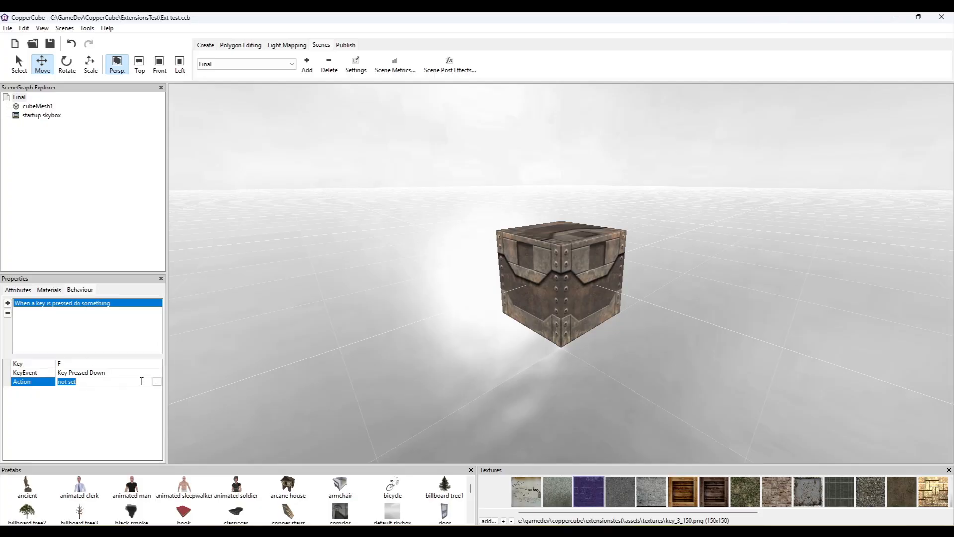
left_click(157, 381)
left_click(13, 364)
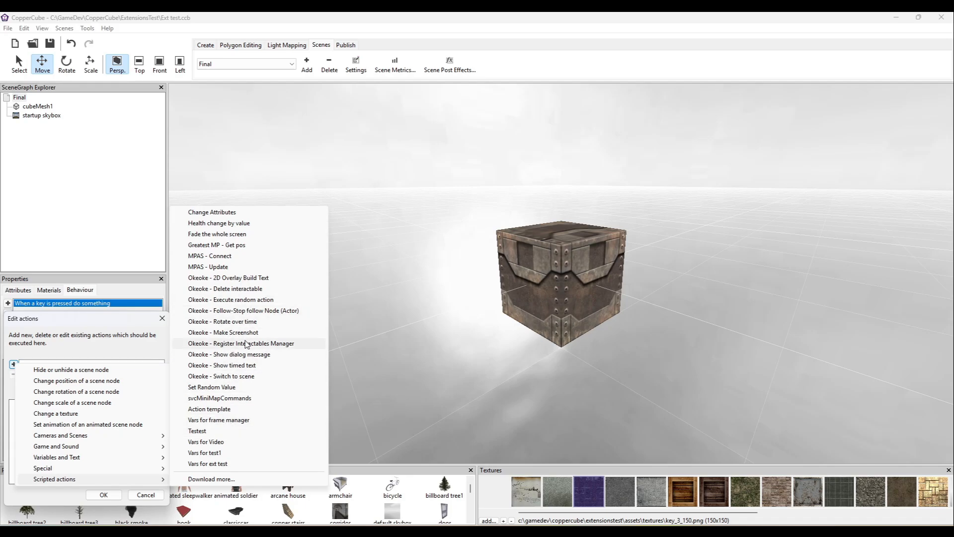
left_click(243, 376)
left_click(128, 403)
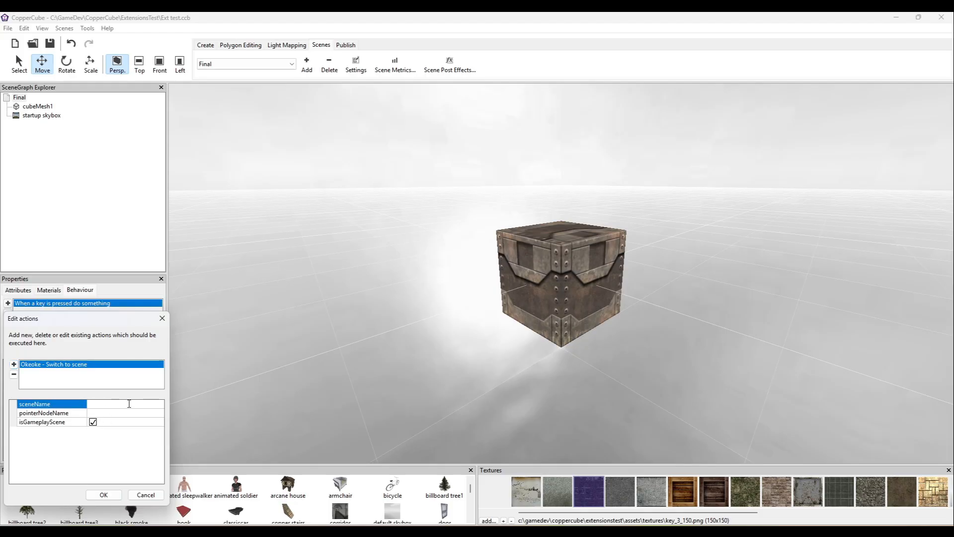
key("Return")
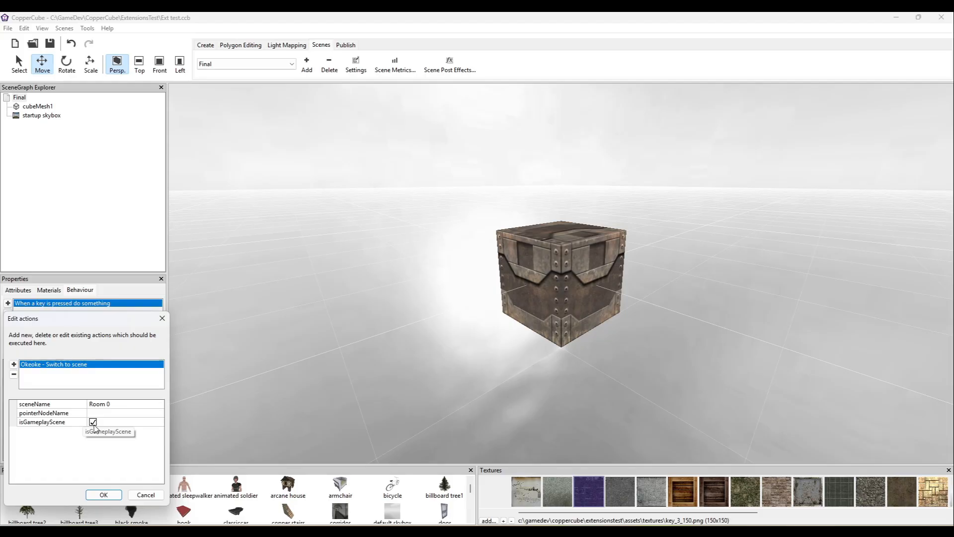
left_click(99, 495)
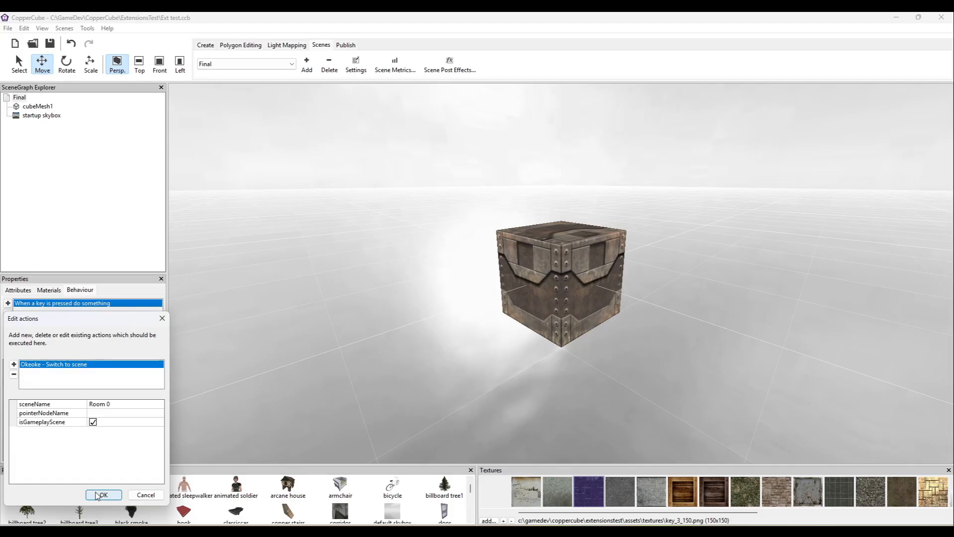
- Return to Room 0, start a game test, try the door without the key, and pick up the key on the crate
left_click(251, 64)
left_click(246, 76)
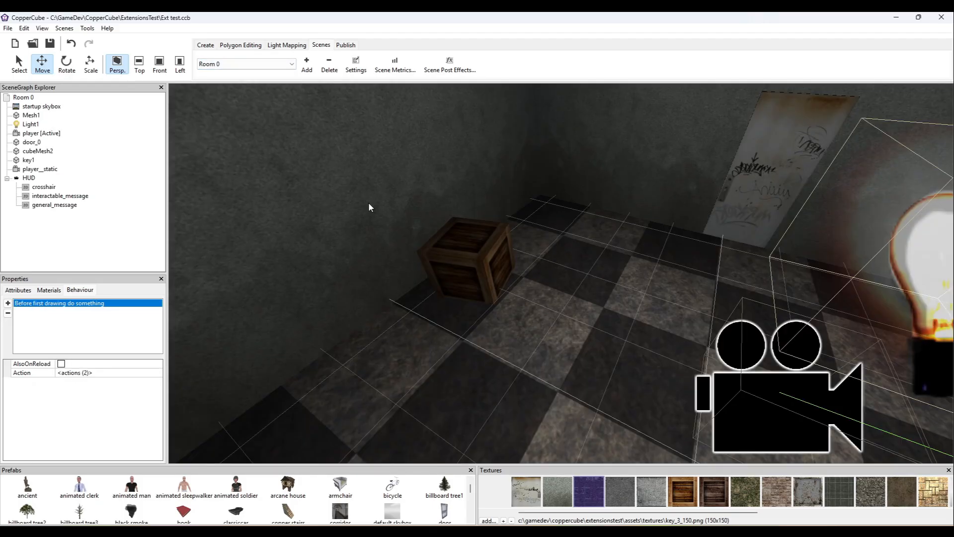
key("F5")
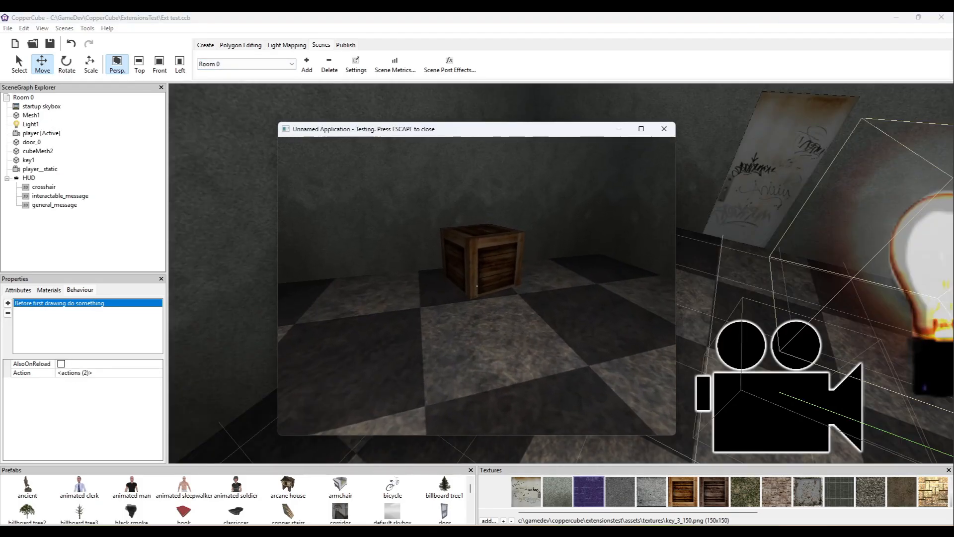
key("w")
key("s")
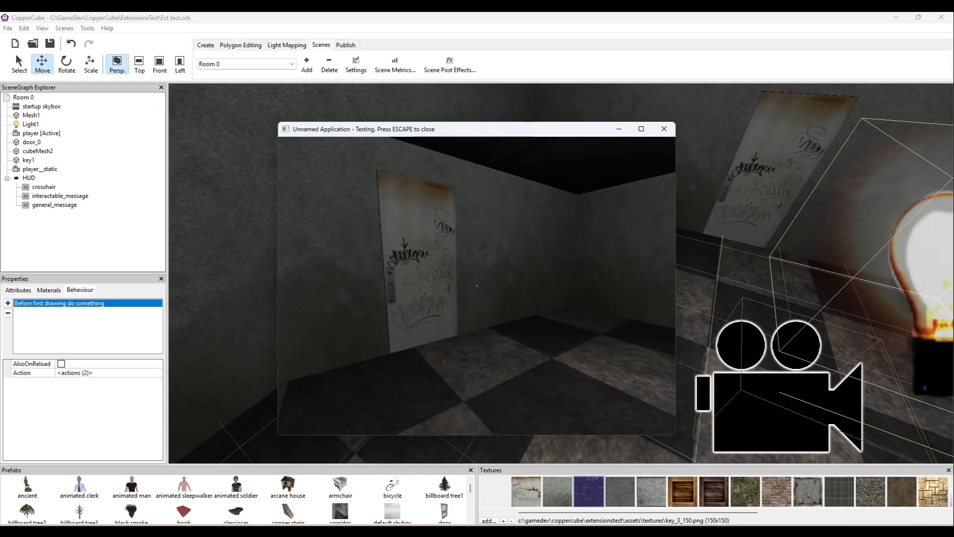
key("w")
key("e")
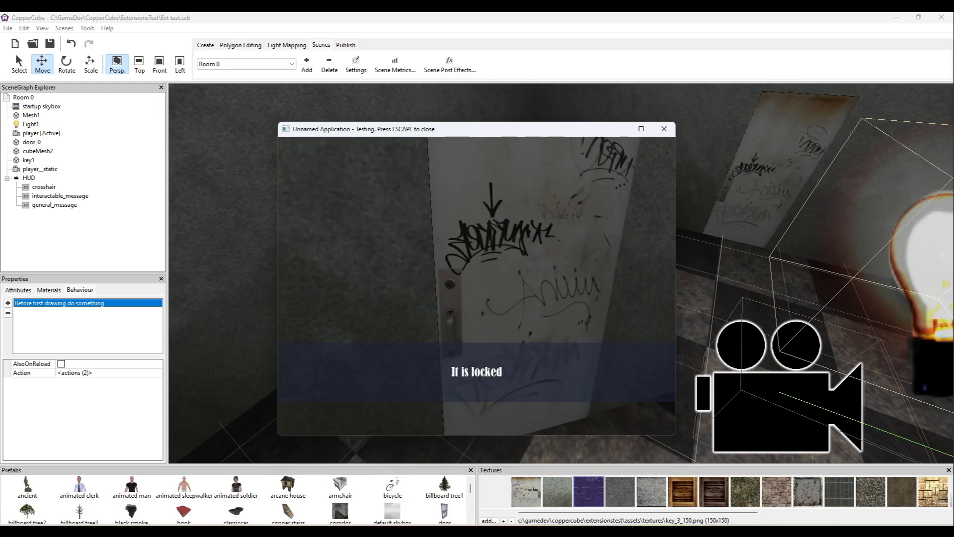
key("w")
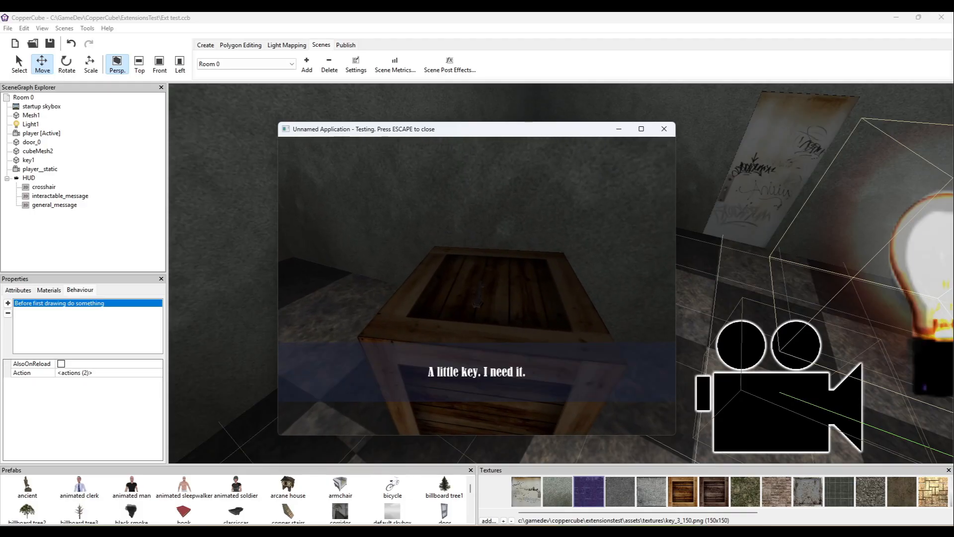
key("e")
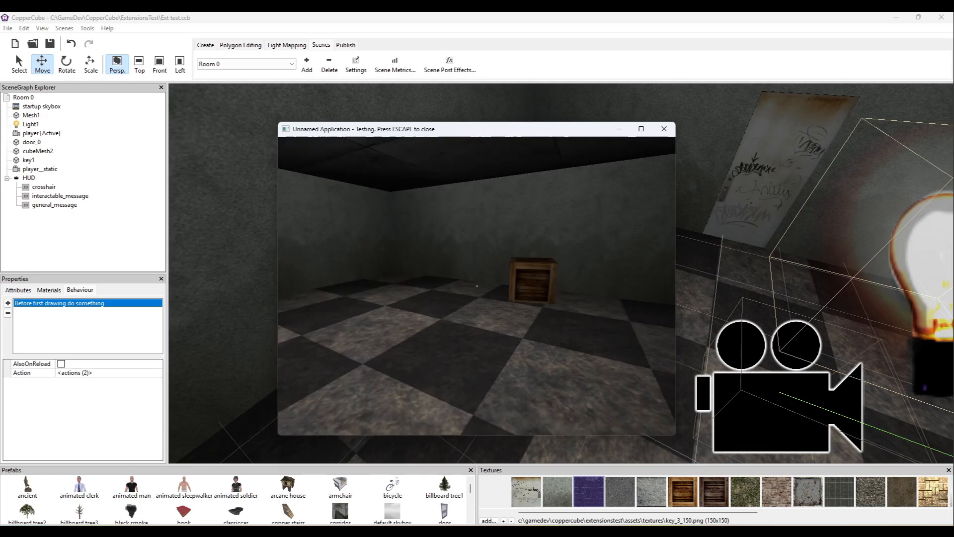
- Walk up to the door in the running test and use it to enter the Final scene
key("w")
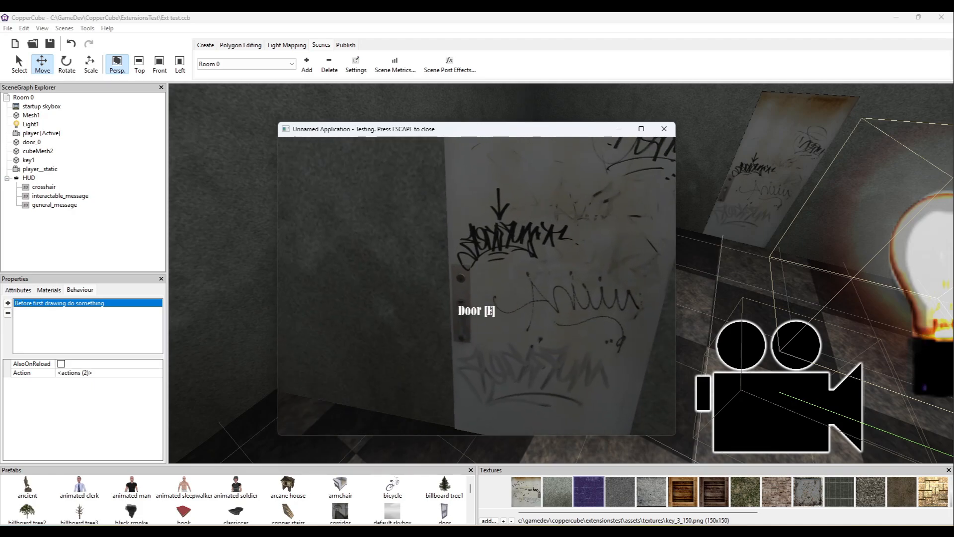
key("d")
key("s")
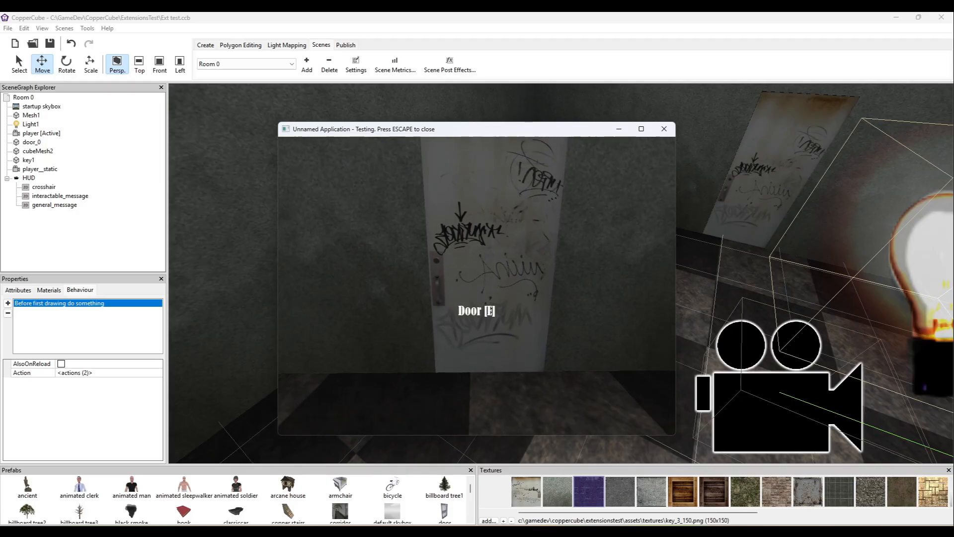
key("w")
key("e")
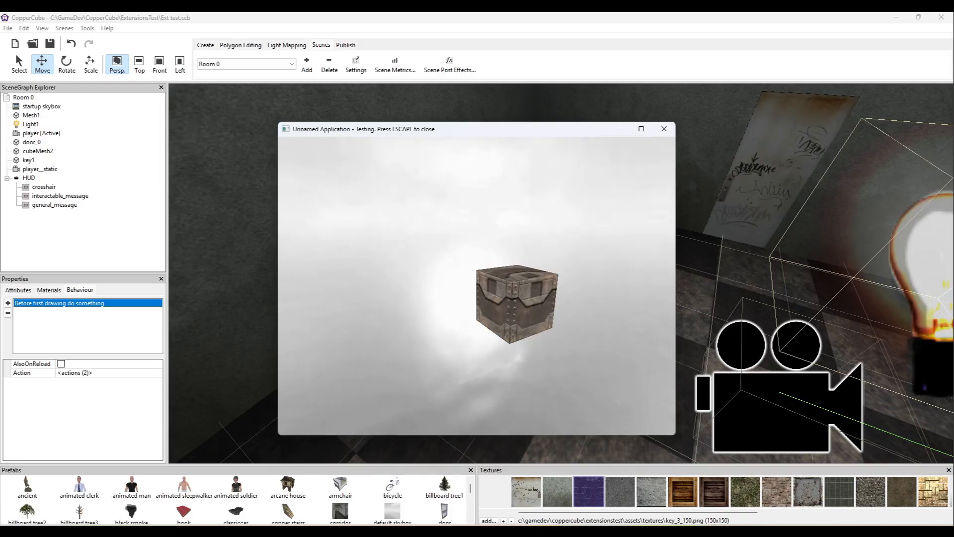
key("w")
key("s")
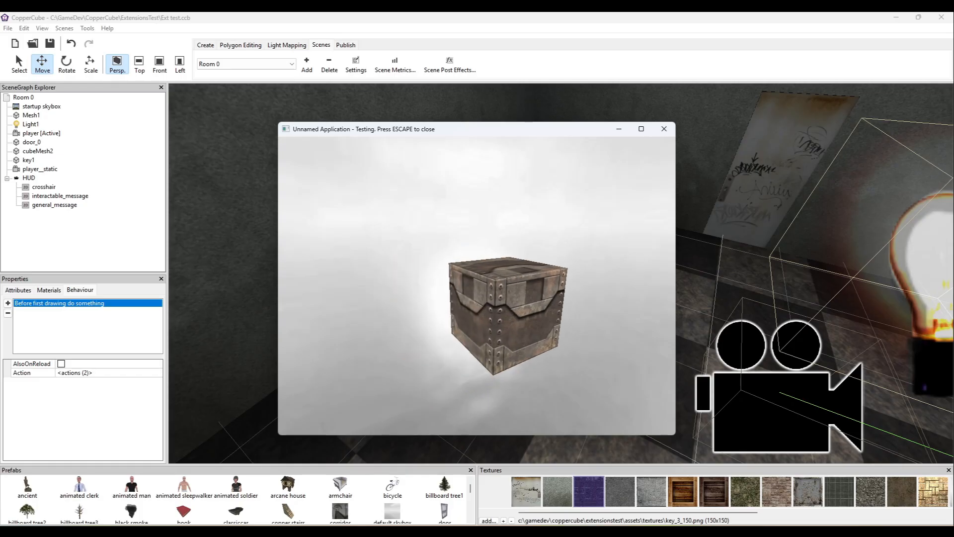
- Try the walking controls in the Final scene of the running test to check whether the player can move there
key("w")
key("a")
key("s")
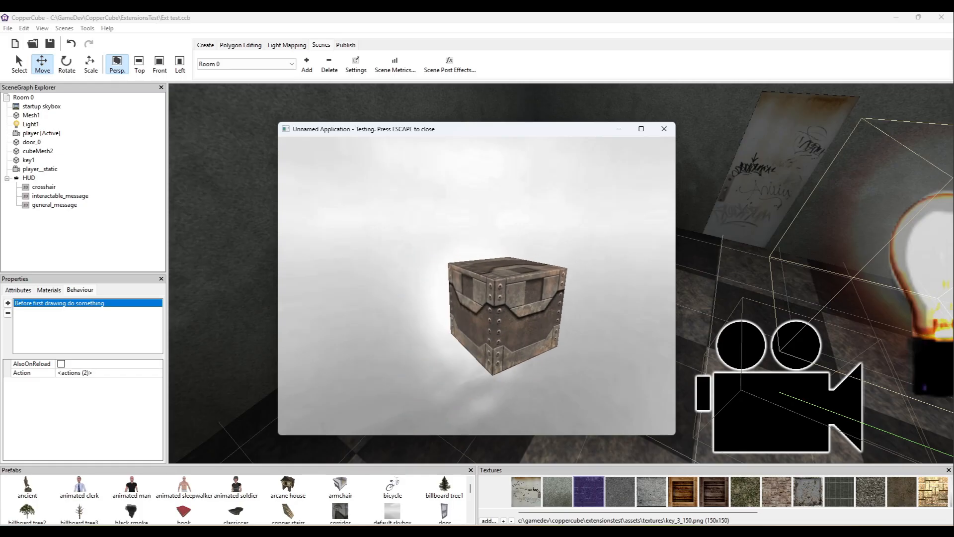
key("s")
key("d")
key("a")
key("d")
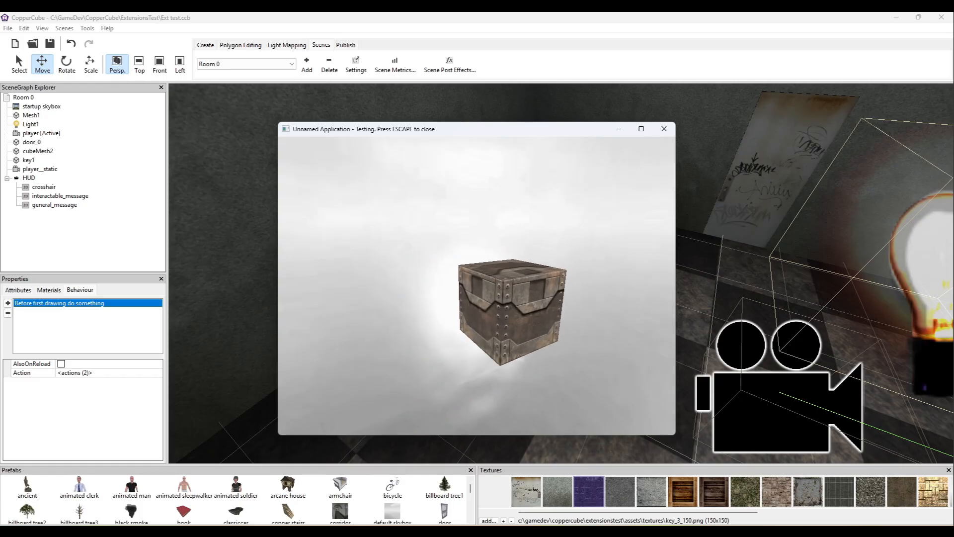
- Return from the Final scene to Room 0 in the running test, walk around the room, and end the test
key("w")
key("e")
key("w")
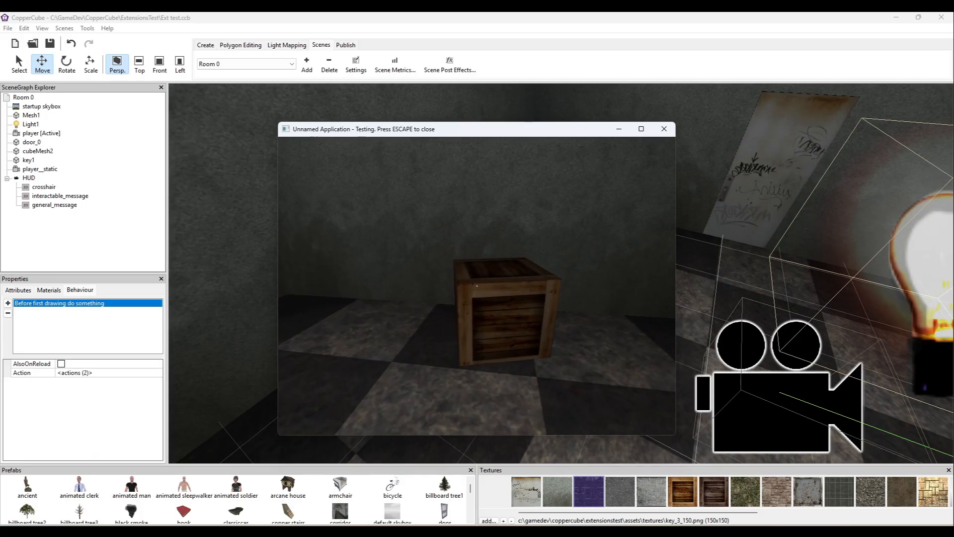
key("w")
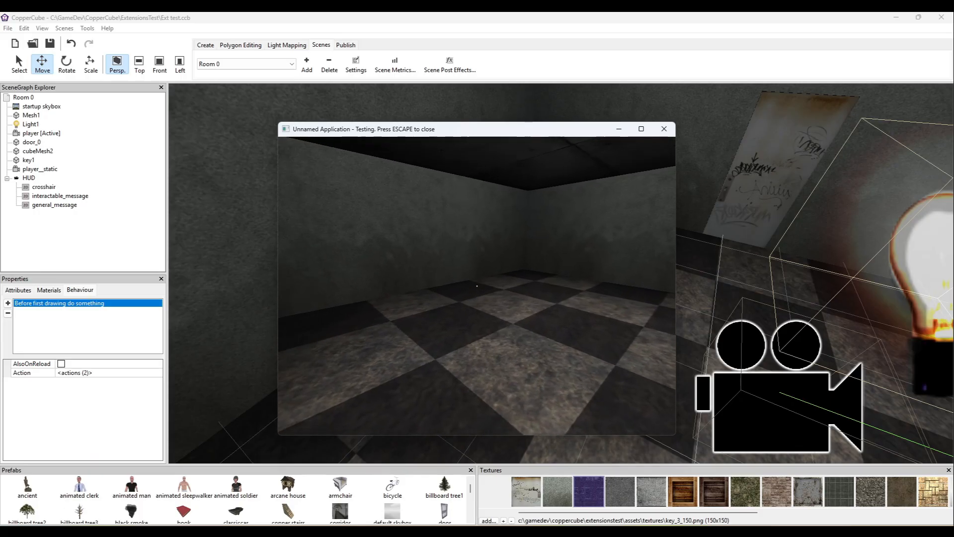
key("s")
key("w")
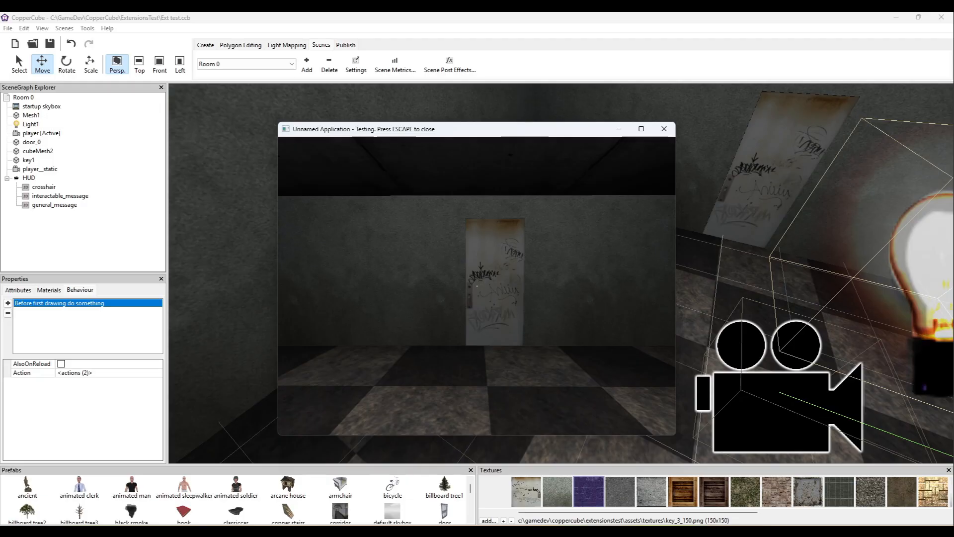
key("Escape")
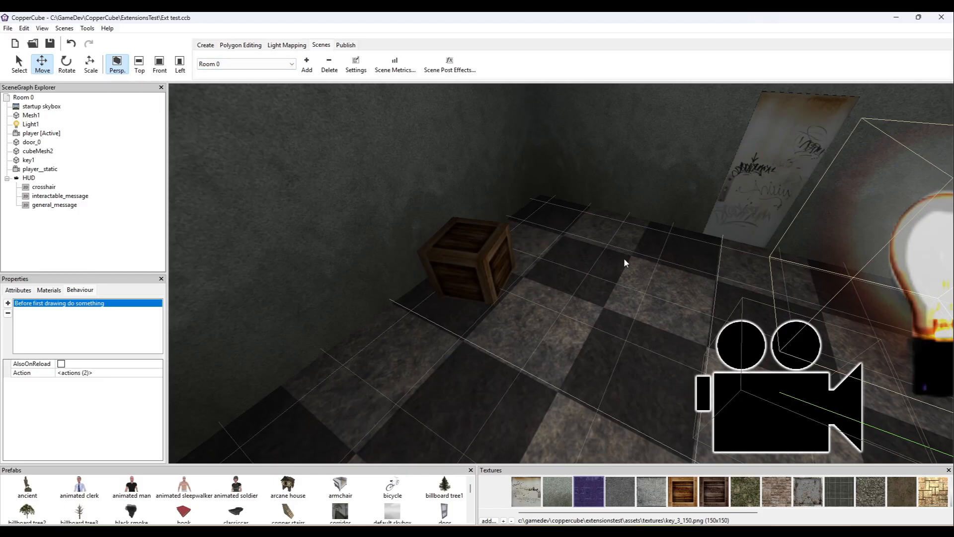
- Start a new game test, pick up the key on the crate, and unlock the door with it
key("F5")
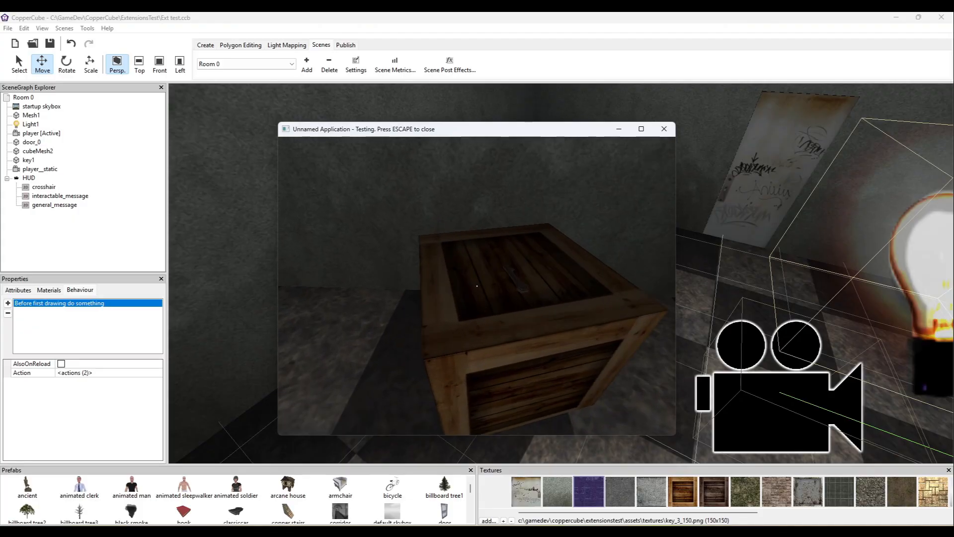
key("e")
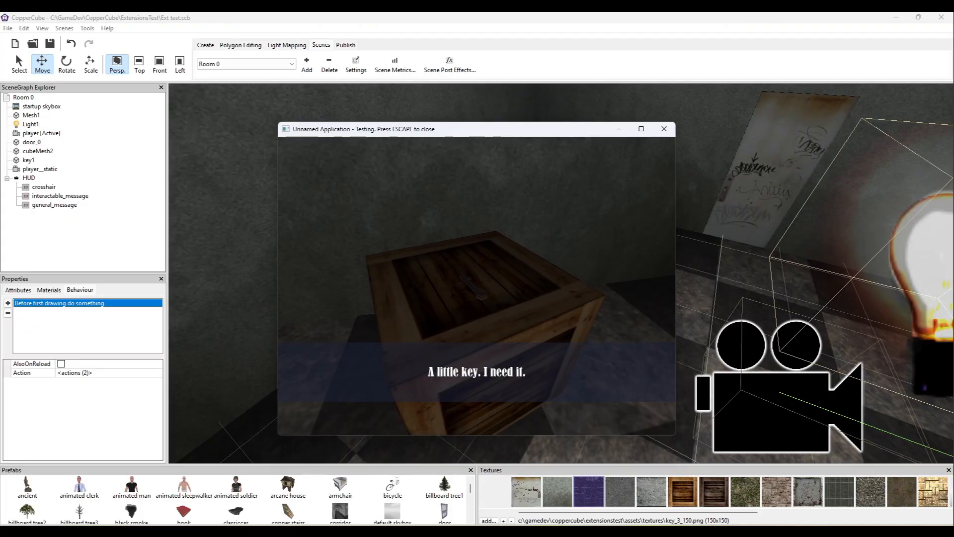
key("e")
key("w")
key("e")
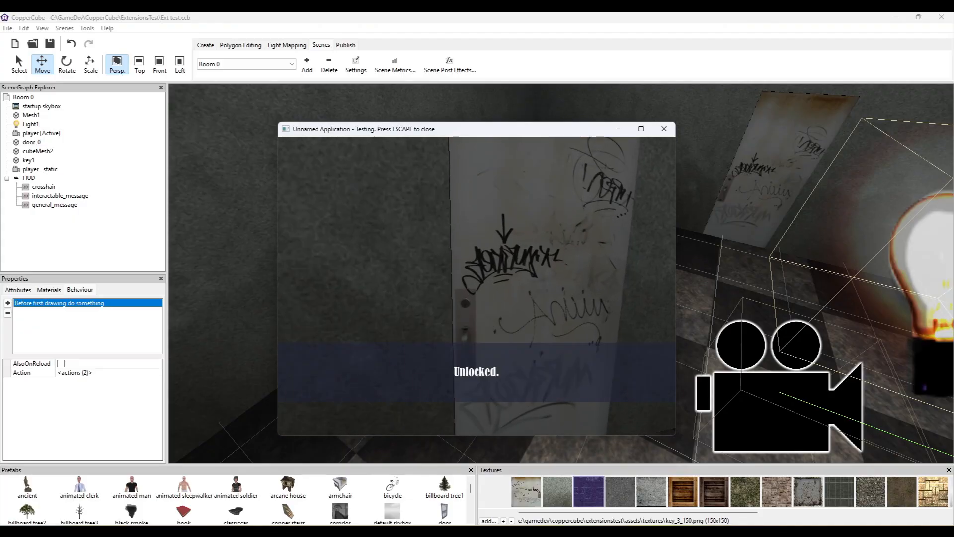
- Go through the unlocked door to the Final scene, switch back to Room 0, and end the test
key("e")
key("s")
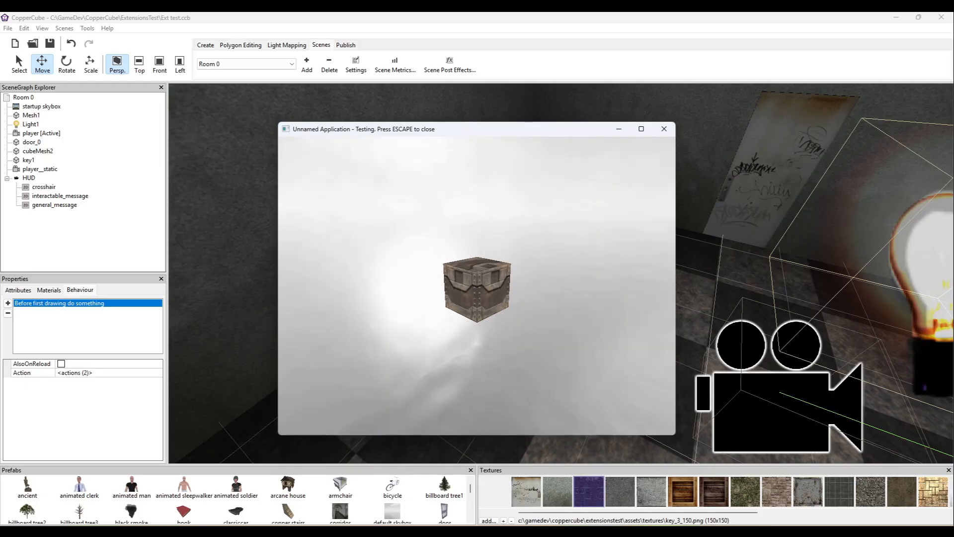
key("e")
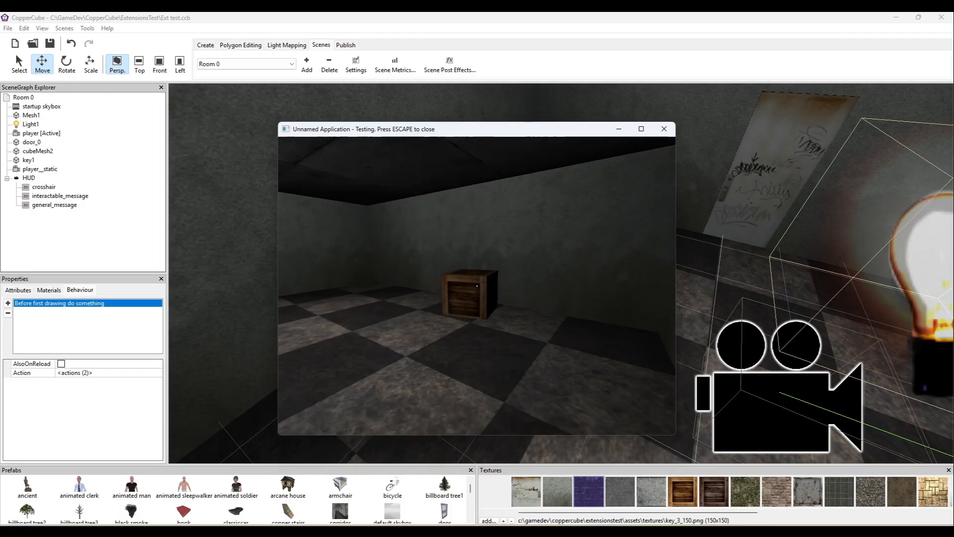
key("Escape")
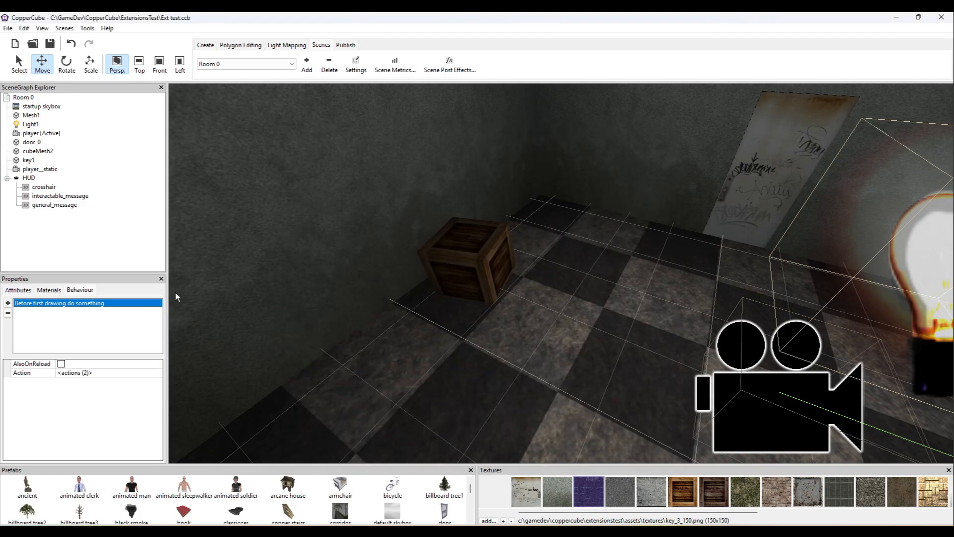
- Add a cube to Room 0 and move it onto the floor in front of the door
left_click(205, 45)
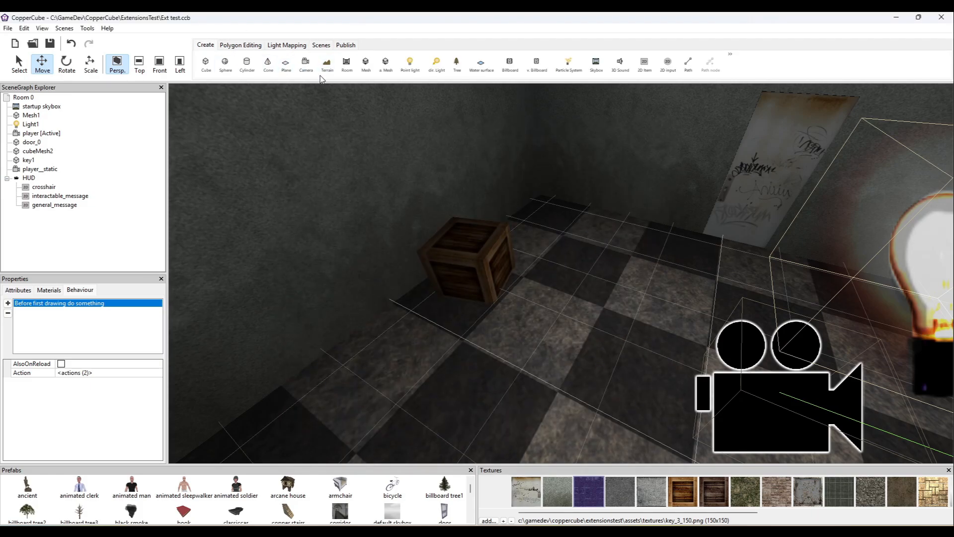
left_click(206, 63)
left_click(492, 291)
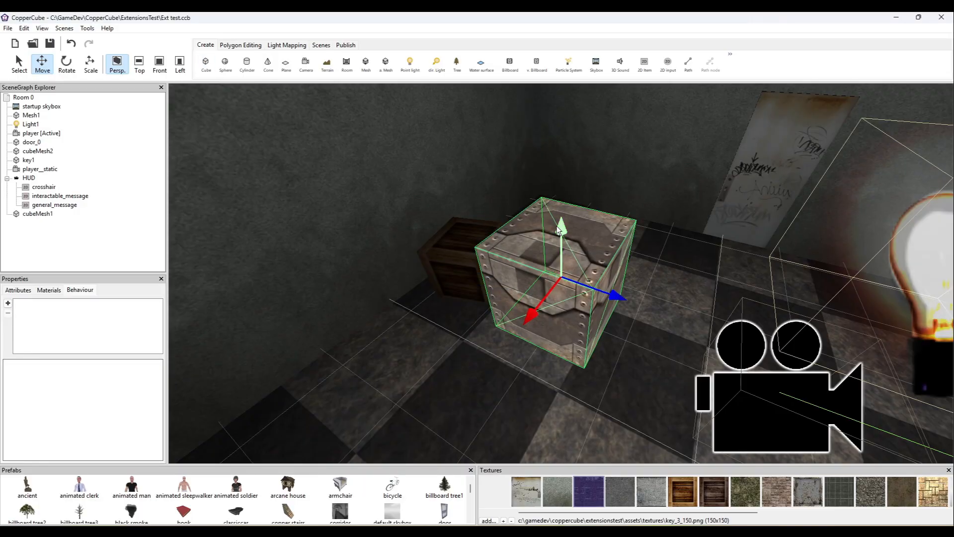
mouse_move(589, 278)
left_mouse_down()
mouse_move(556, 285)
mouse_move(586, 289)
left_mouse_up()
left_click_drag(533, 384, 738, 252)
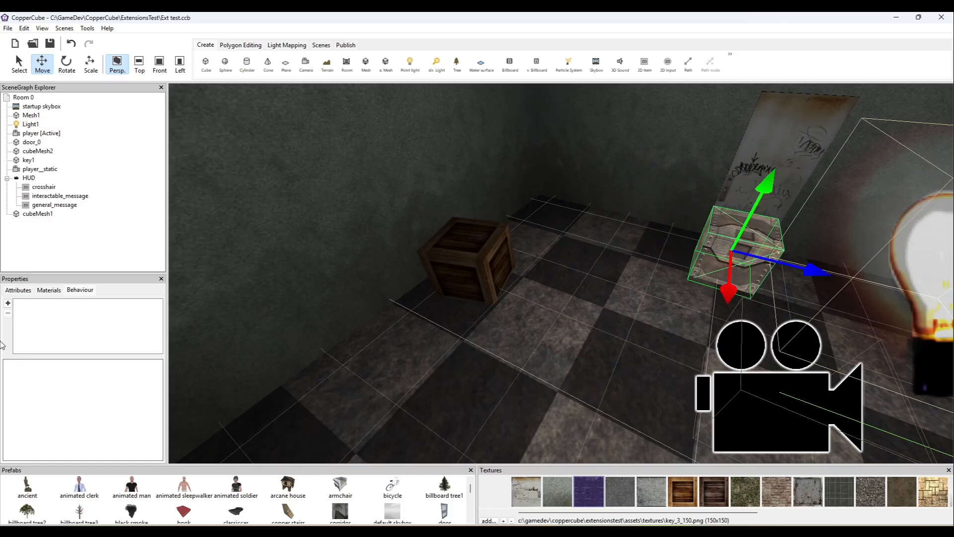
- Rename the new cube in front of the door to pointer_0
left_click(40, 215)
left_click(33, 291)
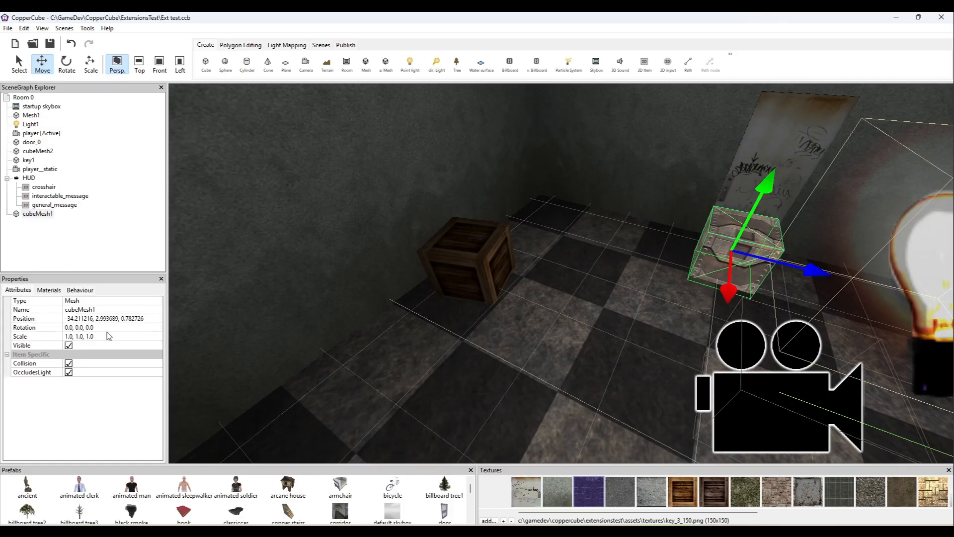
left_click(107, 310)
type("pointer")
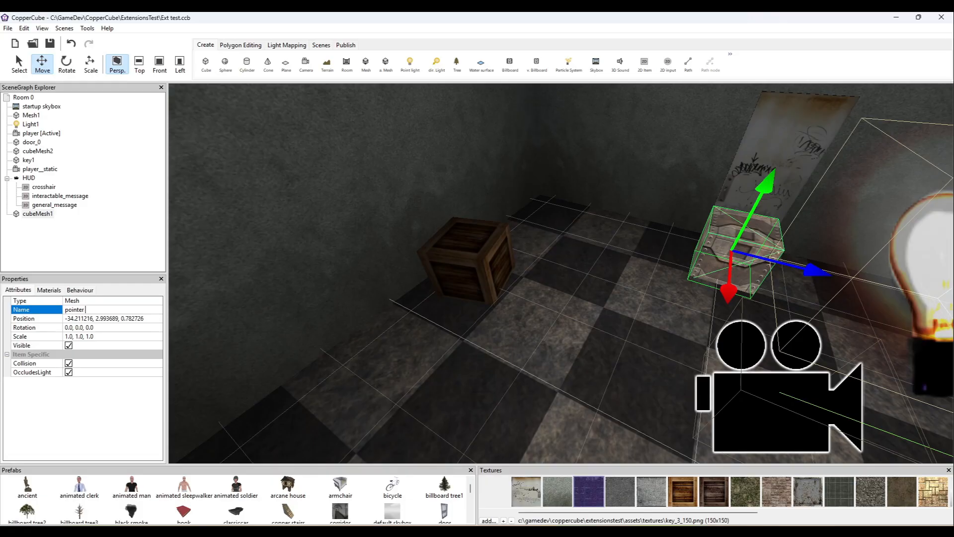
type("_0")
key("Return")
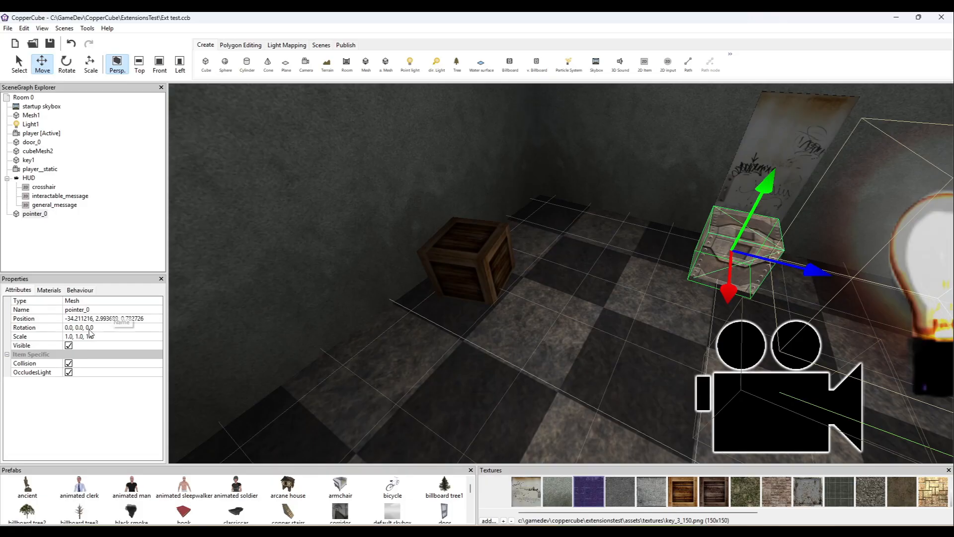
- Turn off OccludesLight and Collision for pointer_0
left_click(69, 372)
left_click(68, 364)
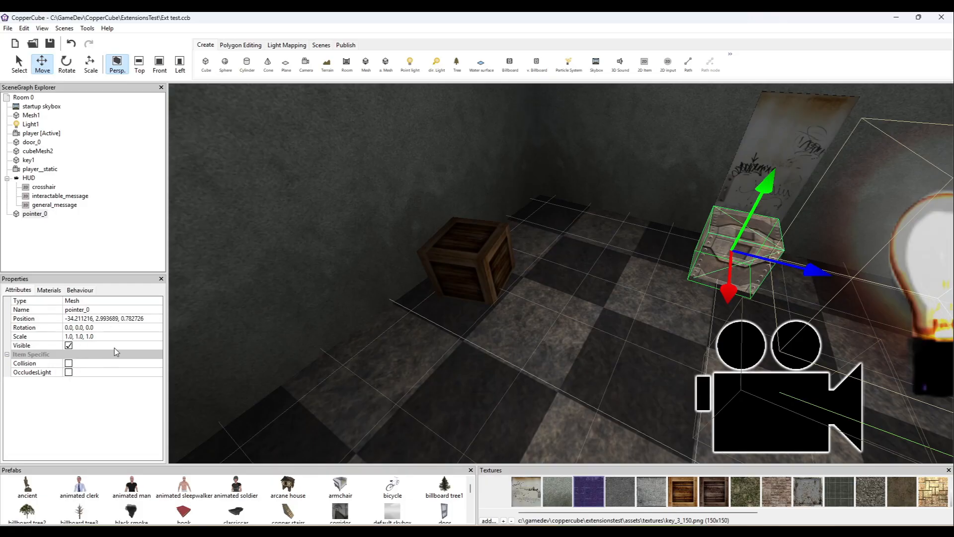
left_click(93, 311)
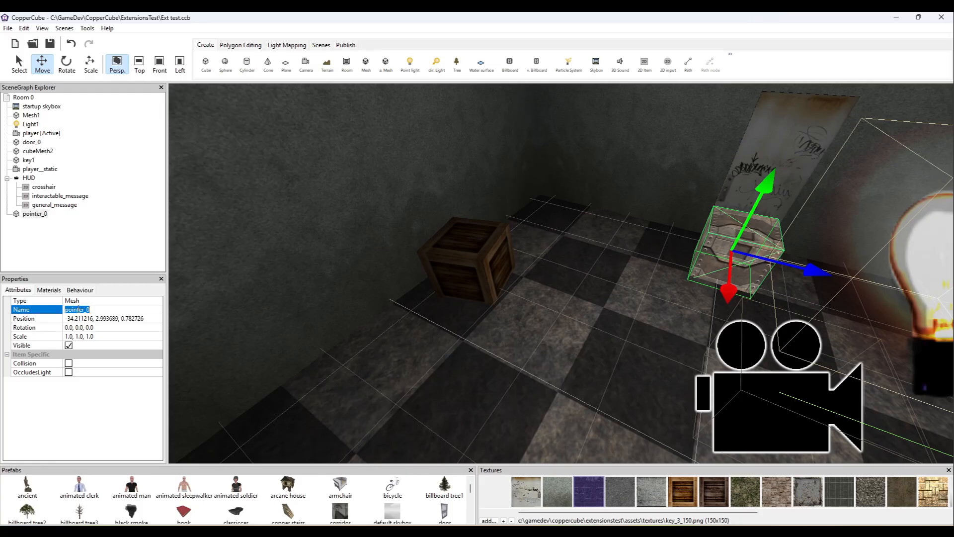
- Copy door_0's position to pointer_0, then move pointer_0 out in front of the door to about -37.7, 4.3, 2.1
left_click(39, 144)
left_click(110, 318)
key("ctrl+c")
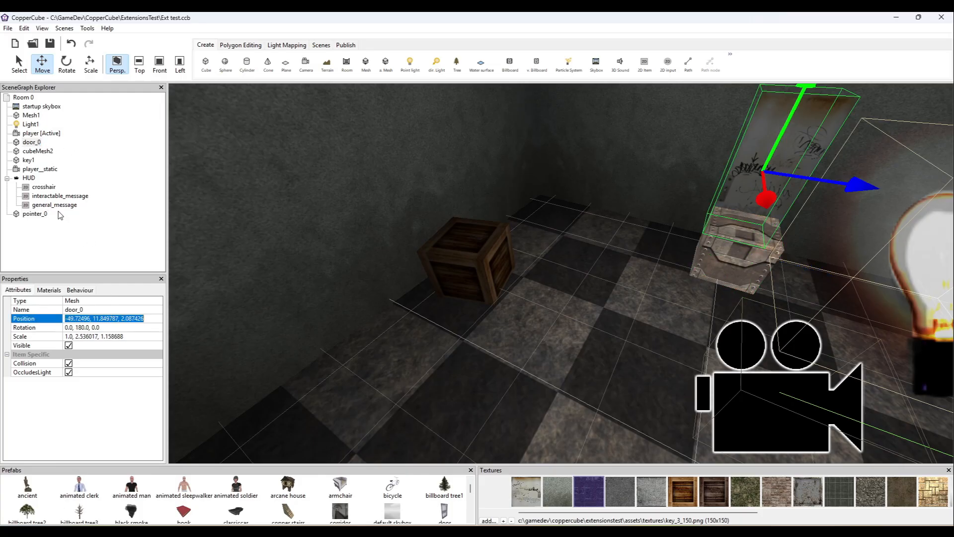
left_click(39, 214)
left_click(110, 318)
key("ctrl+v")
key("Return")
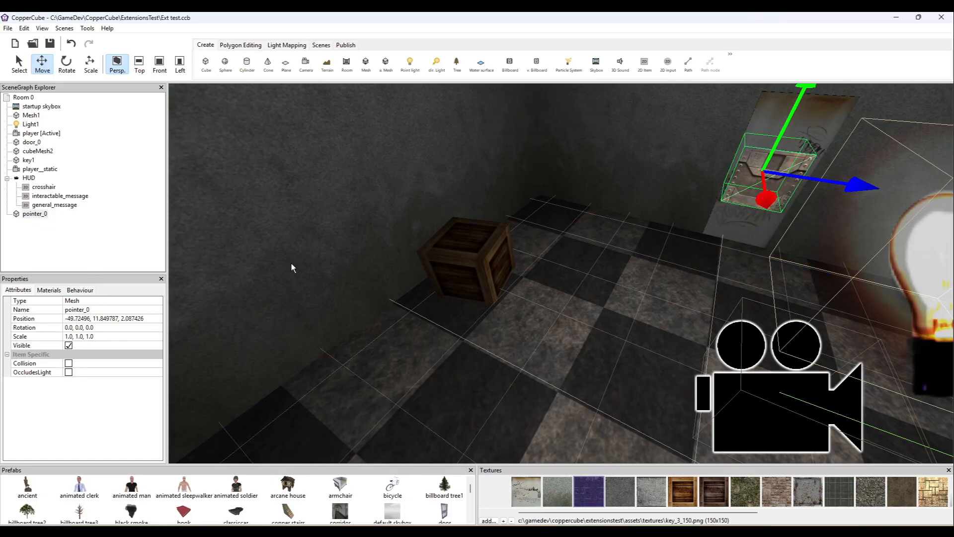
left_click_drag(778, 193, 776, 174)
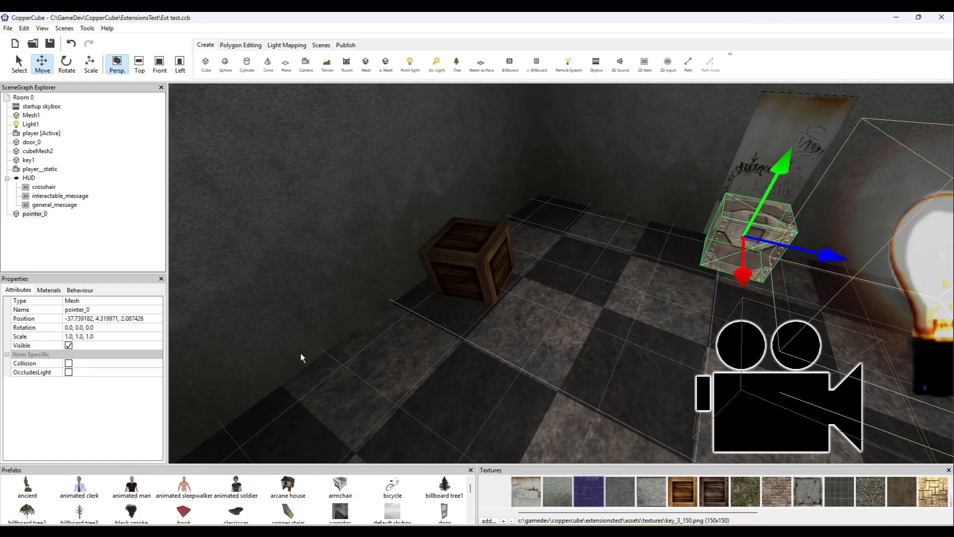
- In the Final scene's key behavior, set the Okeoke - Switch to scene action's pointerNodeName to pointer_0 and confirm it
left_click(103, 309)
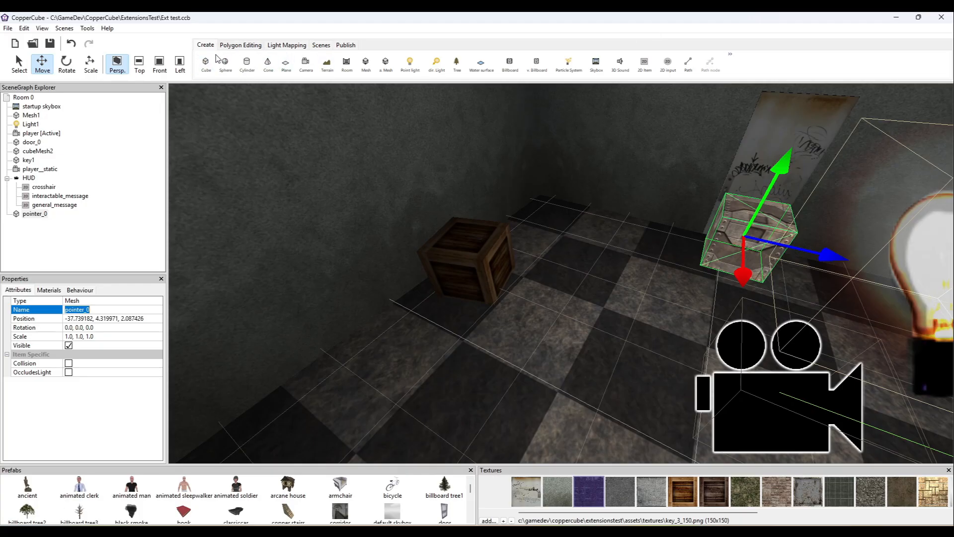
left_click(321, 44)
left_click(248, 63)
left_click(247, 81)
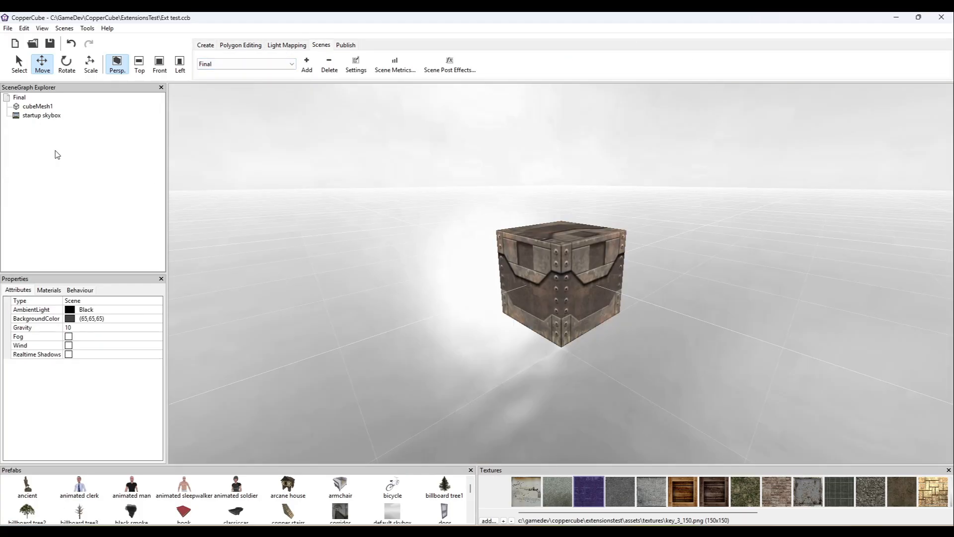
left_click(81, 290)
left_click(94, 308)
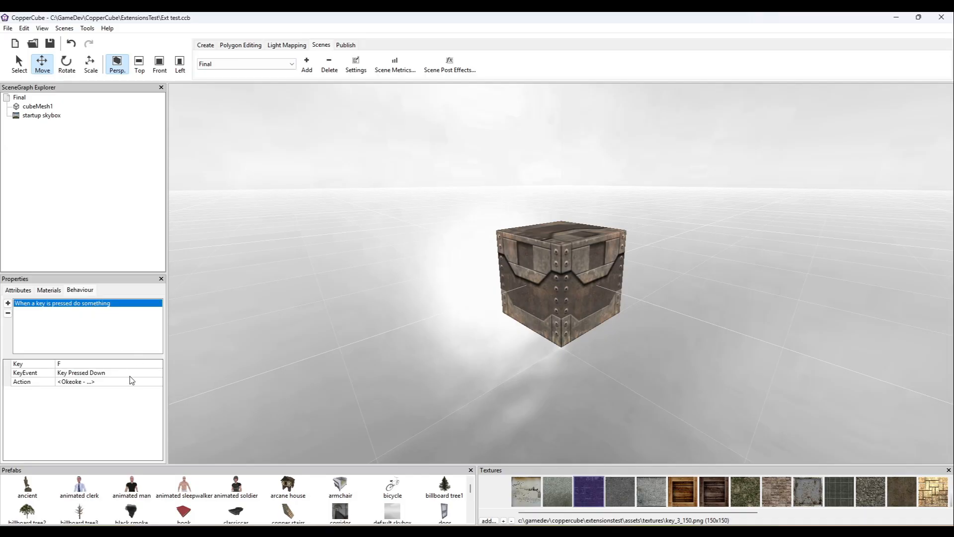
left_click(141, 381)
left_click(158, 382)
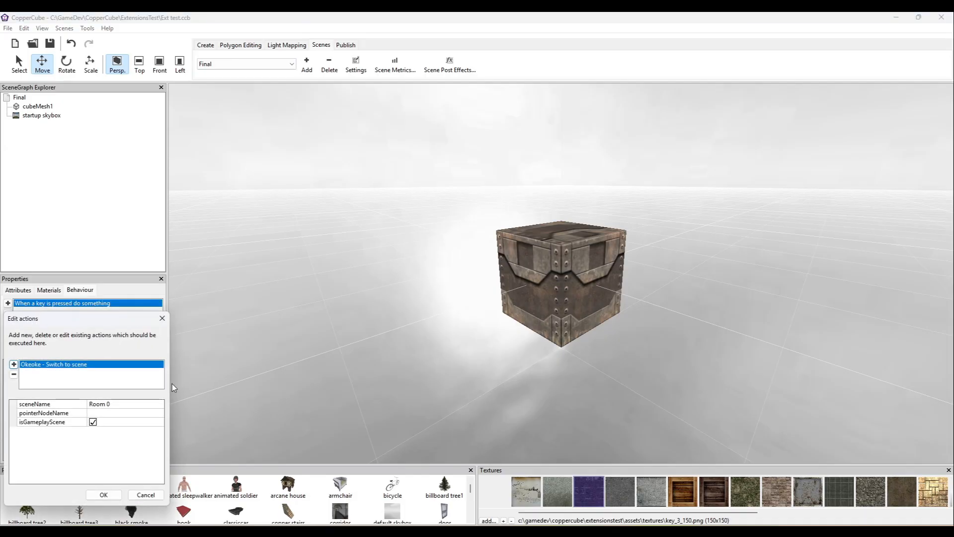
left_click(50, 413)
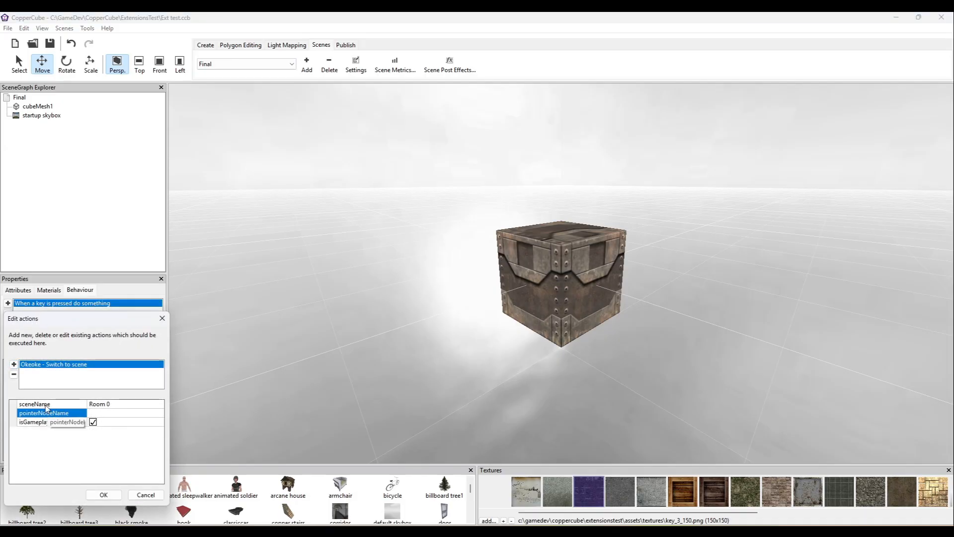
type("pointer_0")
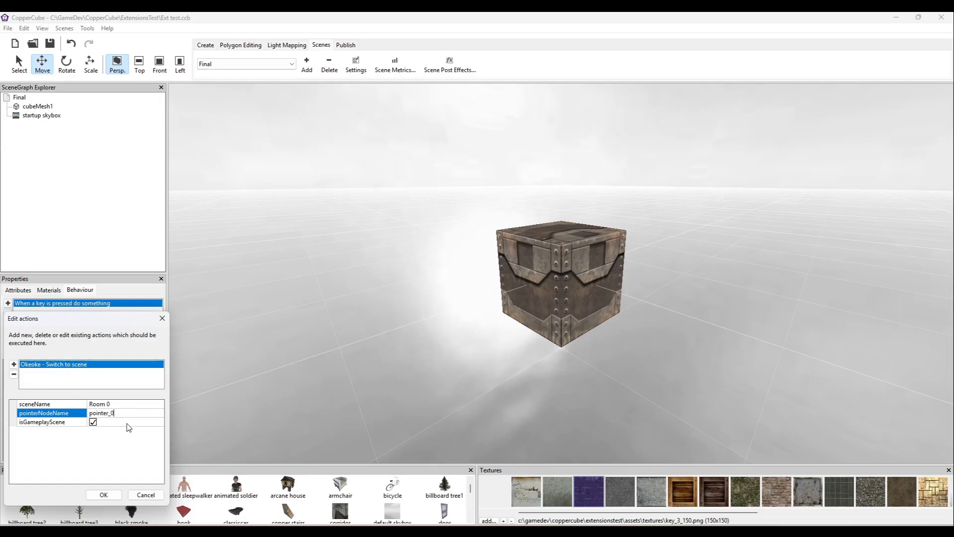
left_click(104, 495)
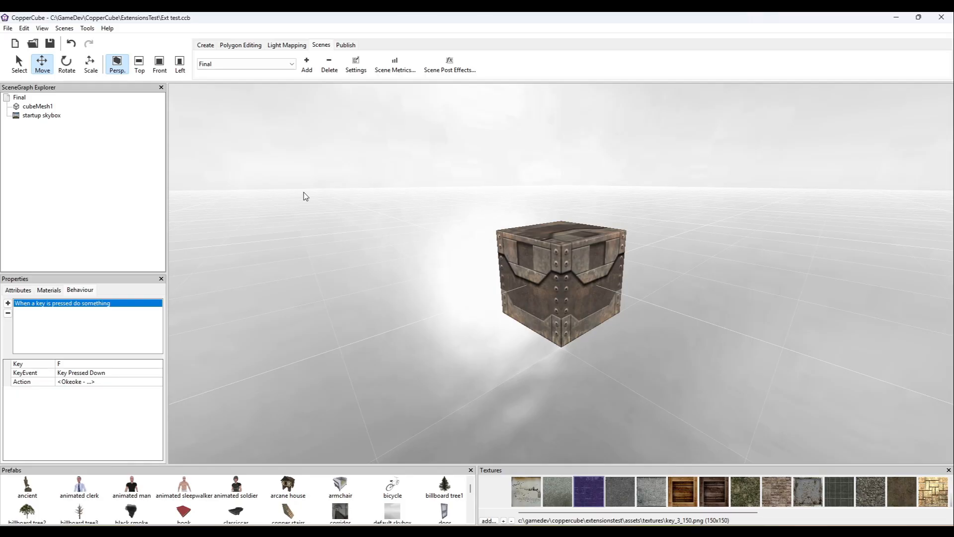
- Test the game directly from the Final scene, try switching to Room 0 with the F key, and end the test
key("F5")
key("f")
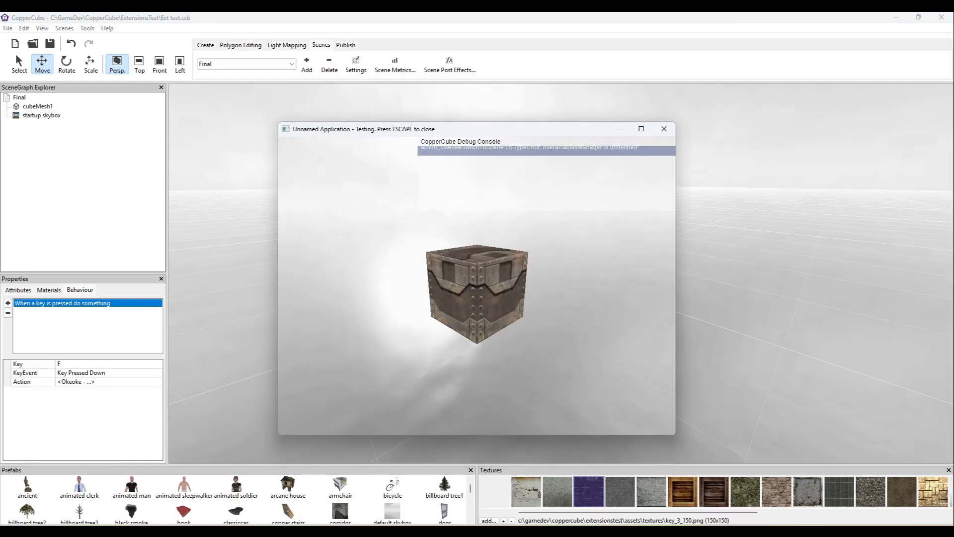
key("s")
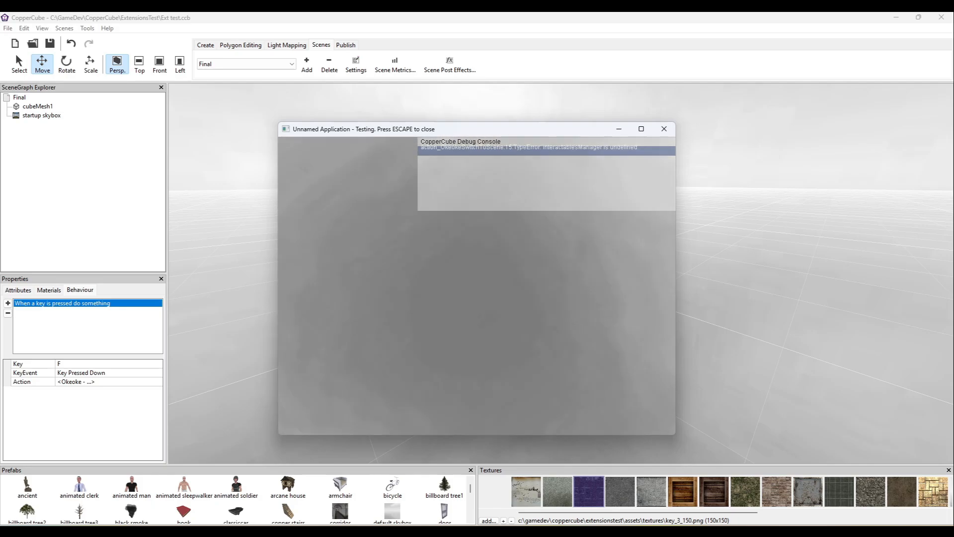
key("Escape")
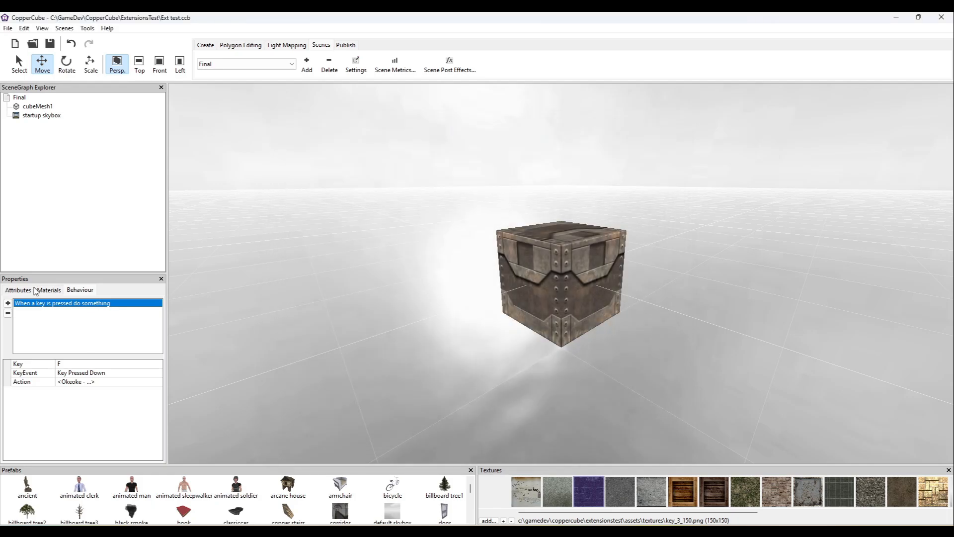
- Test the game from Room 0, picking up the key and going through the door, and end the test
left_click(291, 64)
left_click(260, 75)
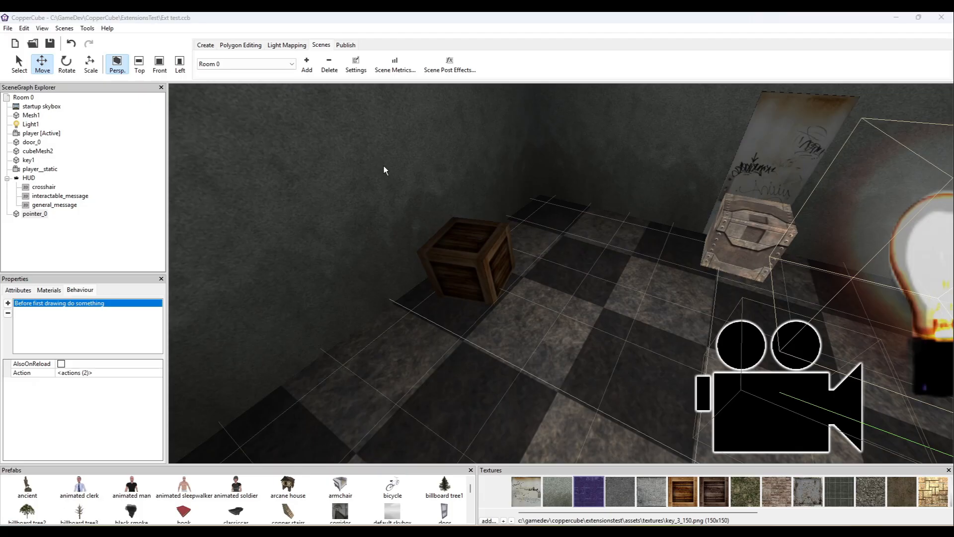
key("w")
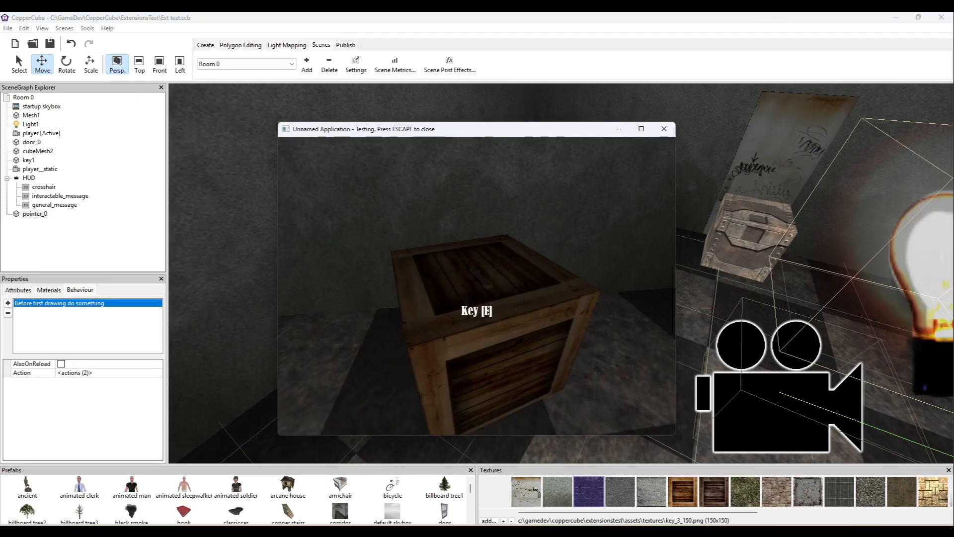
key("e")
key("w")
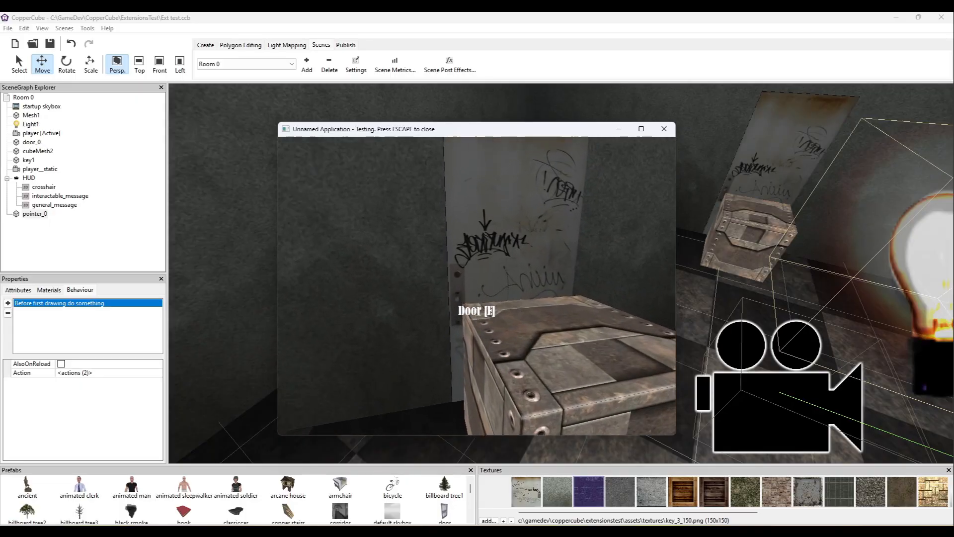
key("e")
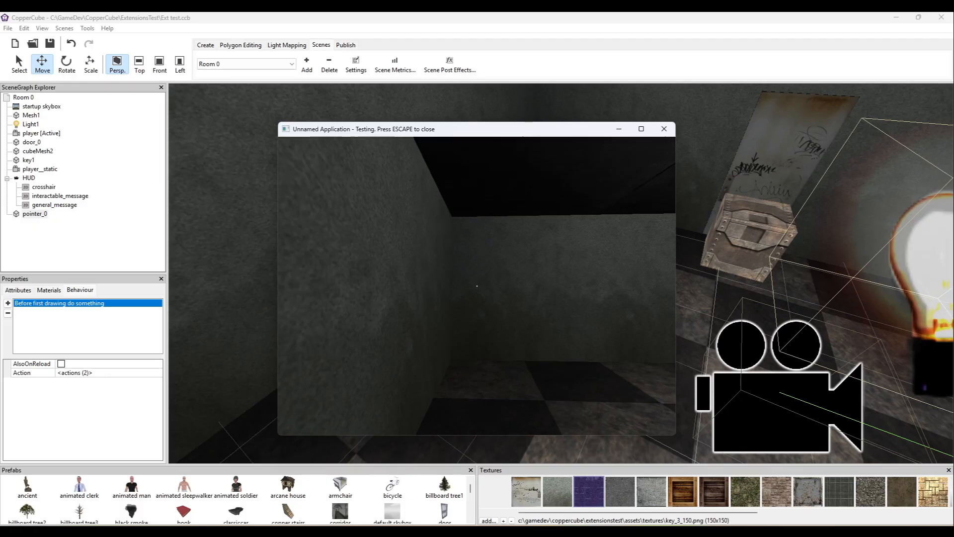
key("Escape")
- Set pointer_0's rotation to 0.0, 90.0, 0.0 and make the cube invisible
scroll(490, 279, "down", 3)
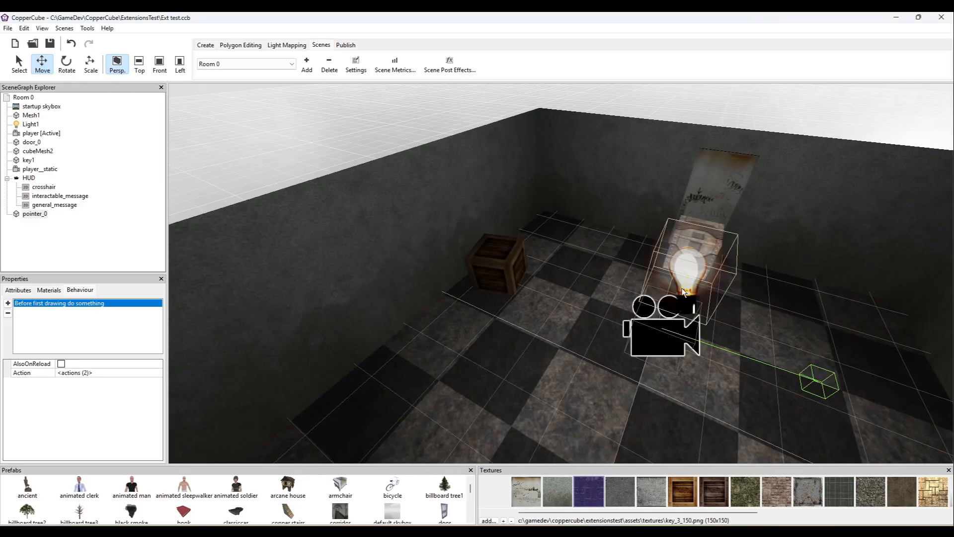
scroll(722, 252, "up", 1)
right_click_drag(722, 252, 515, 303)
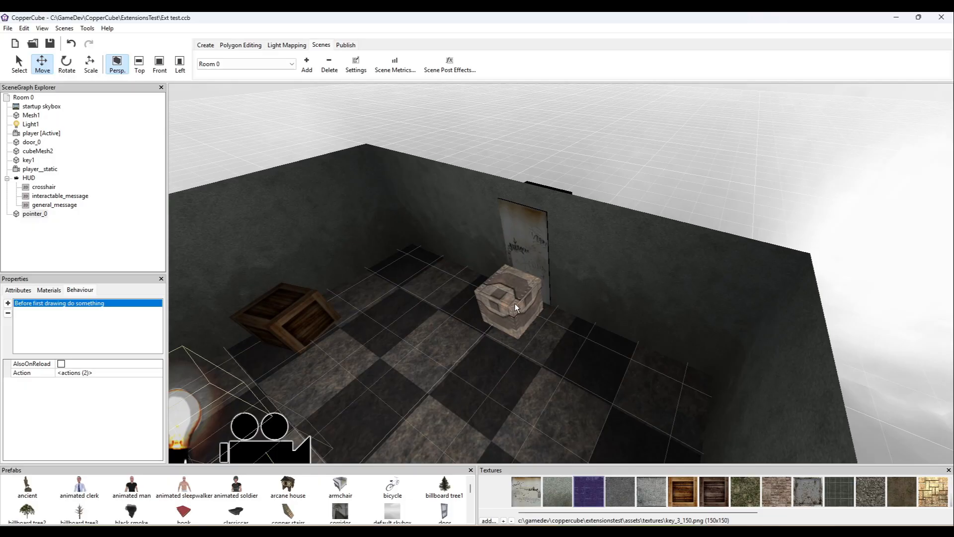
left_click(515, 304)
left_click(509, 272)
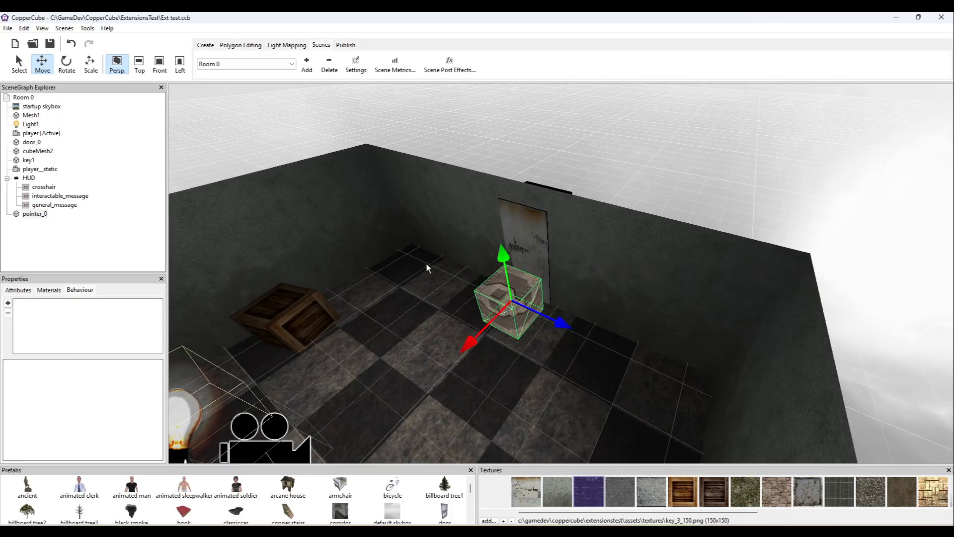
left_click(66, 63)
left_click_drag(527, 272, 471, 259)
left_click(17, 289)
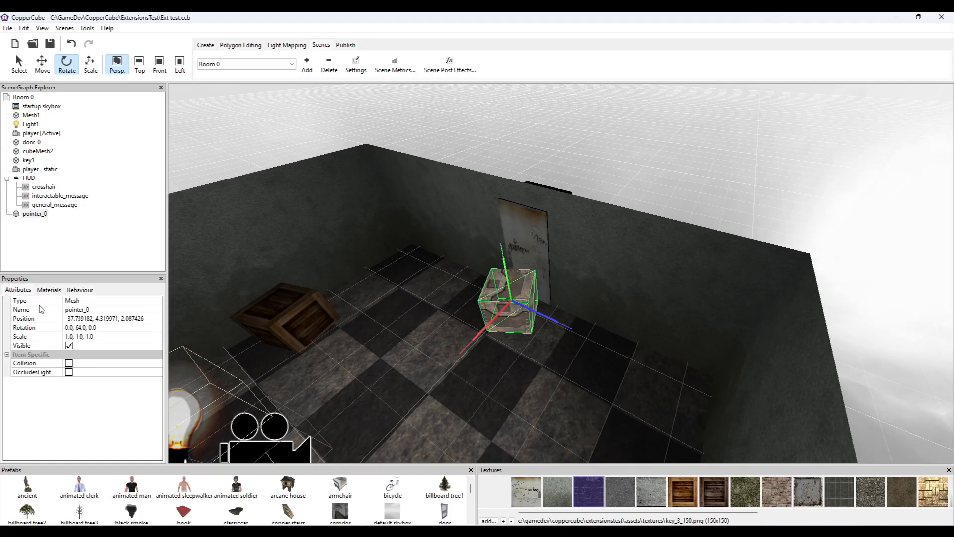
left_click(81, 328)
type("9")
key("Return")
left_click(69, 346)
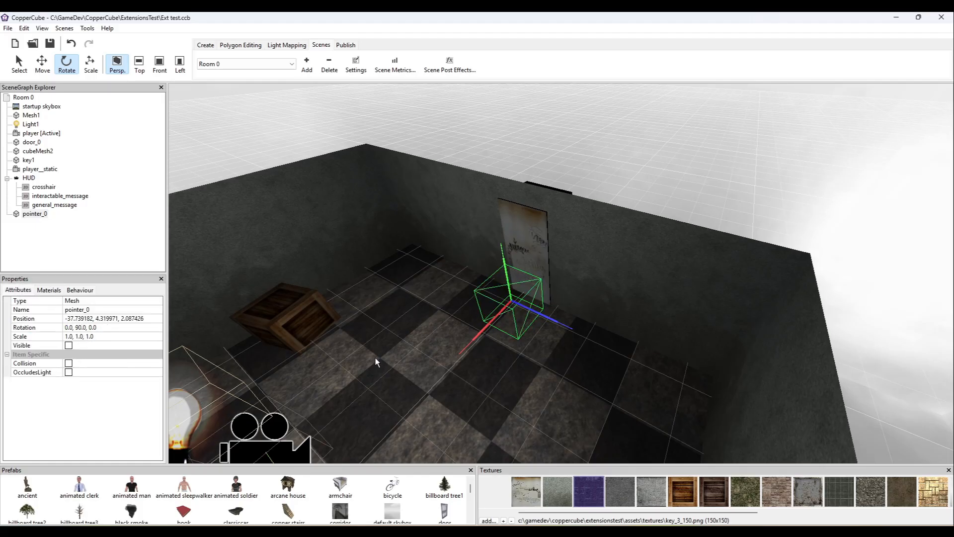
left_click(691, 141)
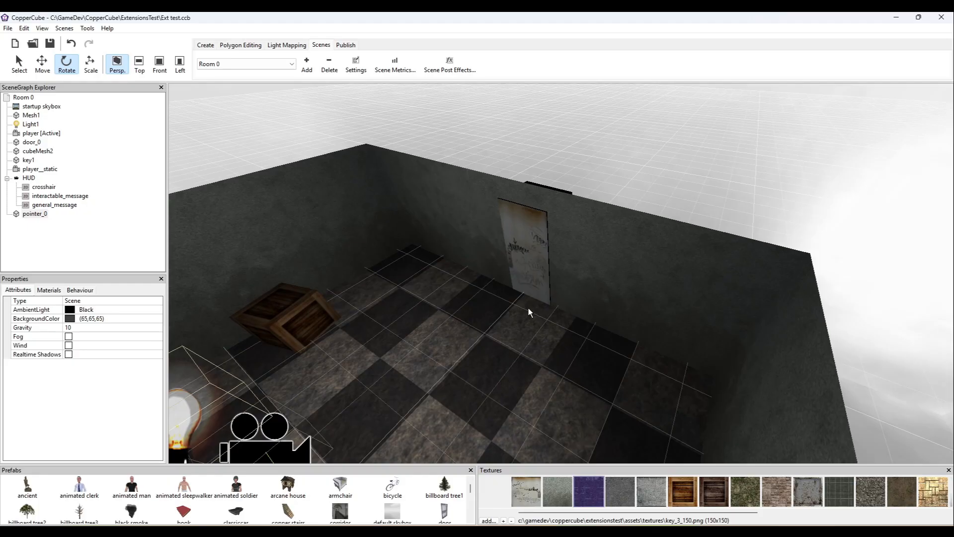
- Run a short test of Room 0 with the pointer cube hidden, and end it
left_click_drag(528, 309, 493, 297)
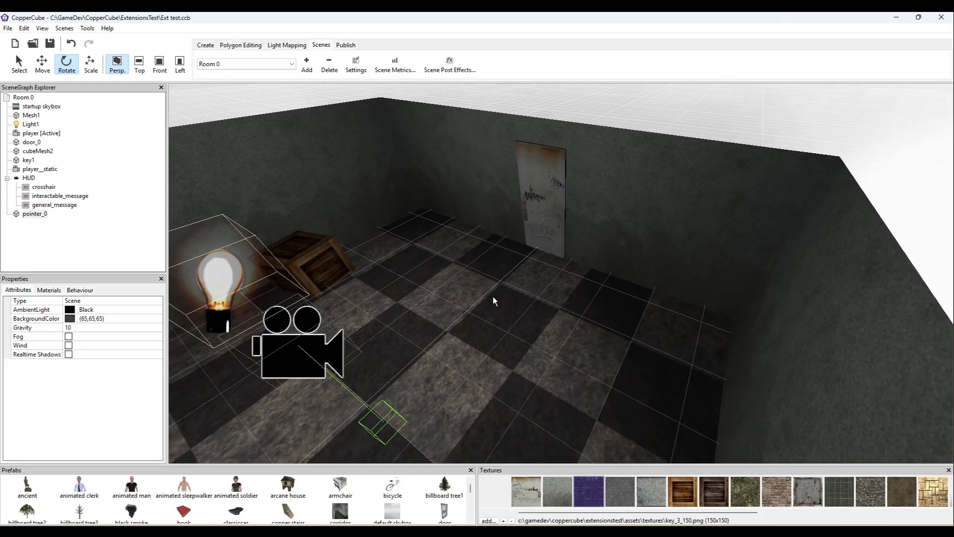
key("F5")
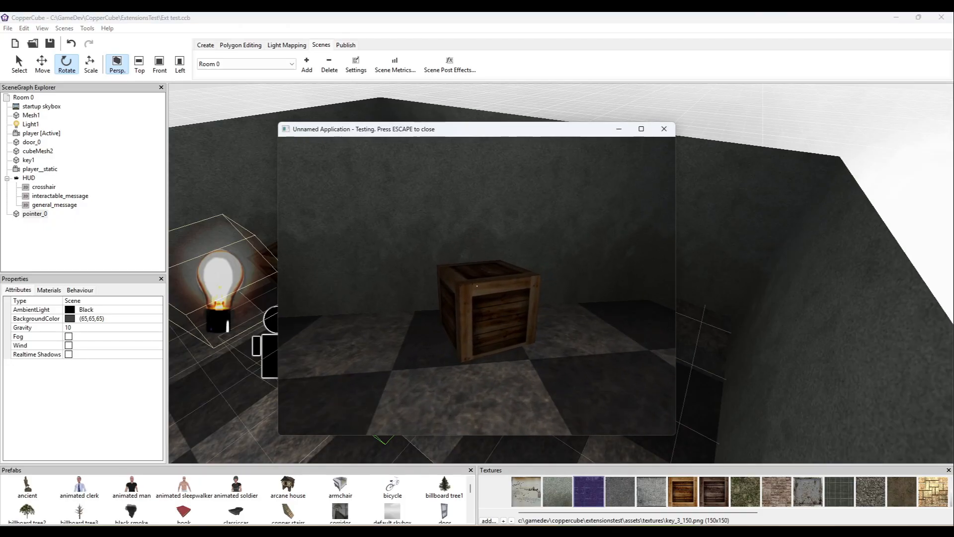
key("Escape")
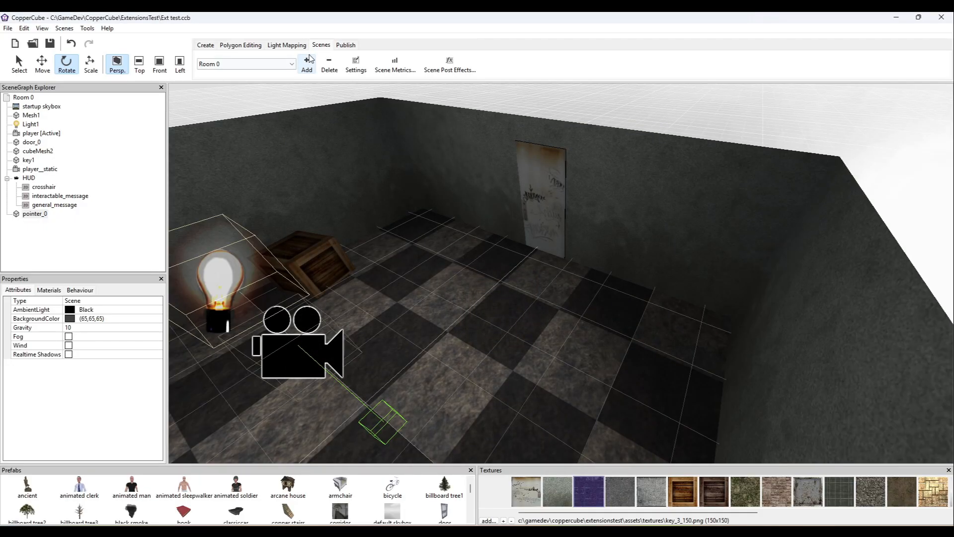
- Switch to the Final scene, test the game directly from it, and end the test
left_click(249, 64)
left_click(258, 79)
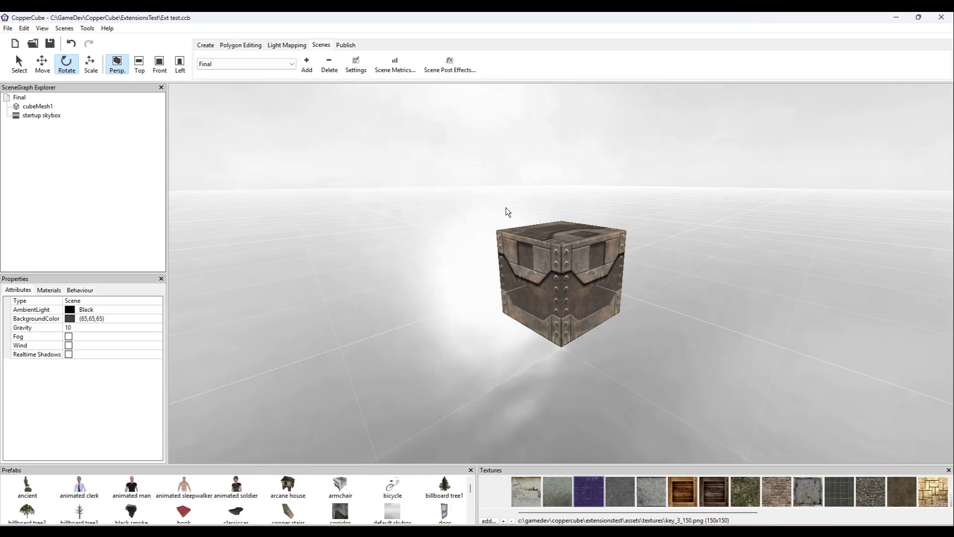
key("F5")
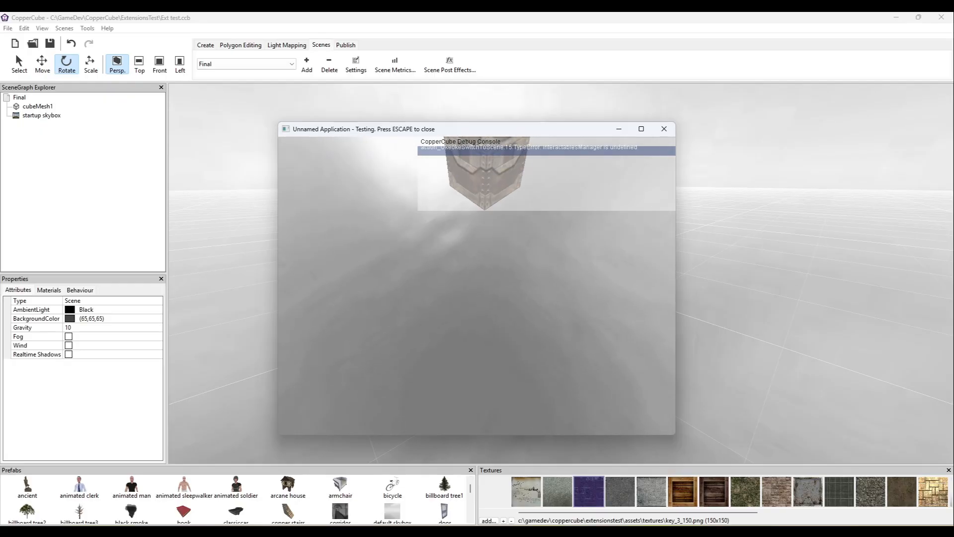
key("Escape")
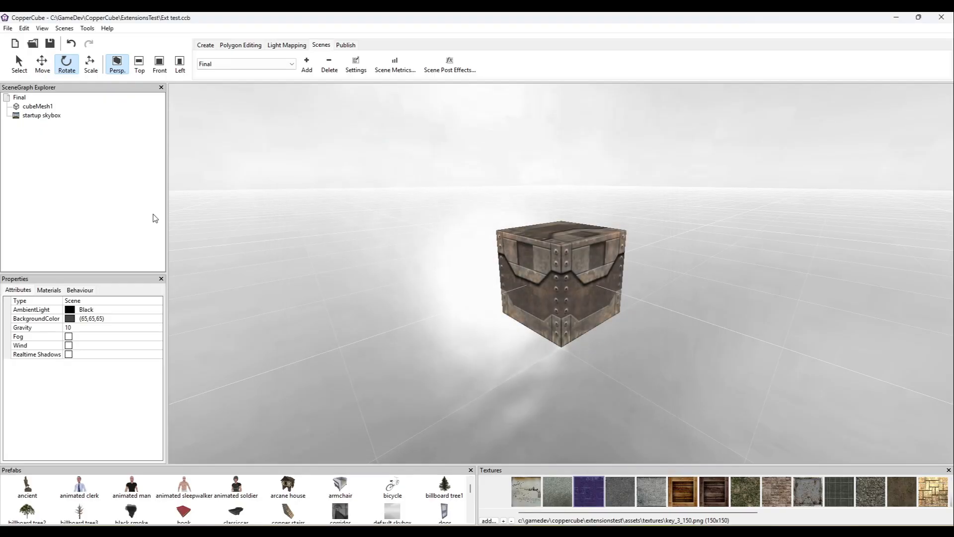
left_click(20, 98)
left_click(87, 293)
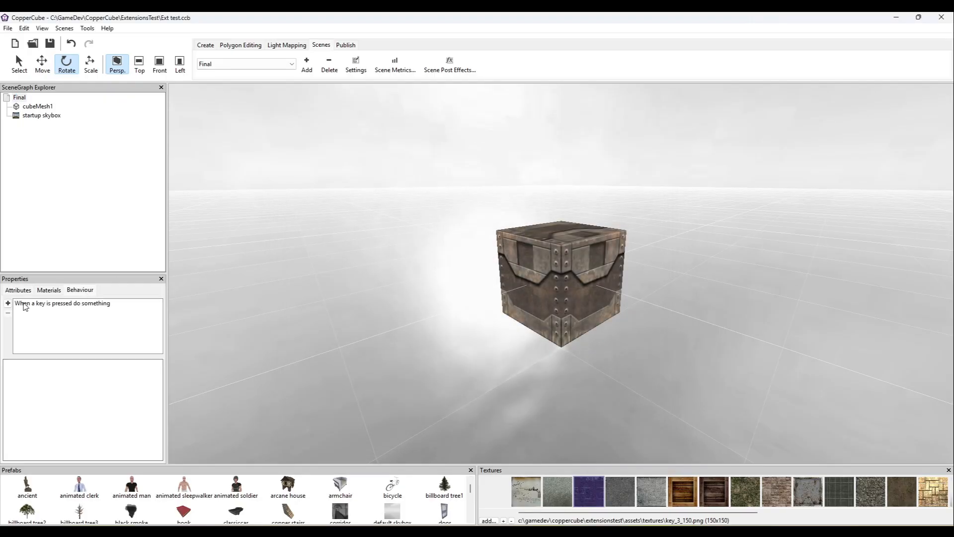
left_click(42, 305)
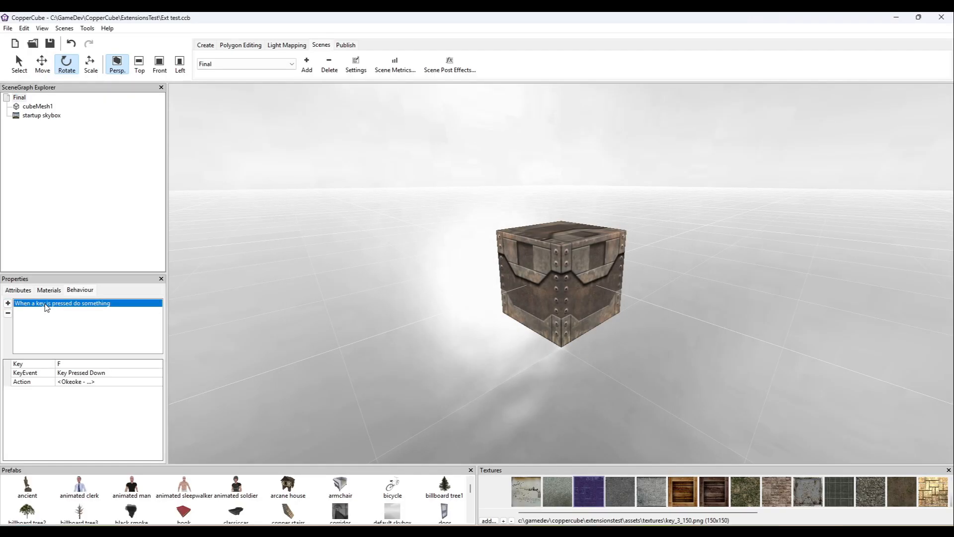
left_click(8, 303)
mouse_move(100, 335)
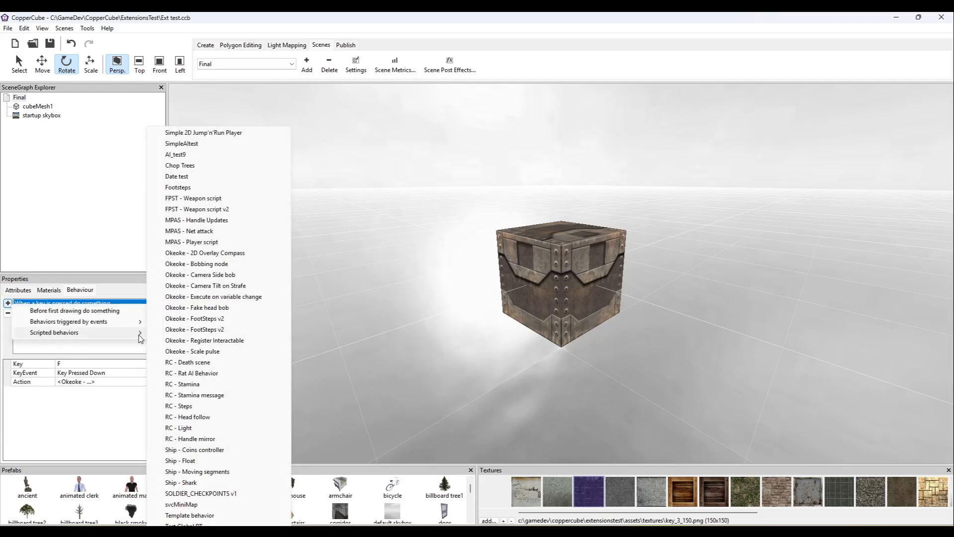
left_click(191, 340)
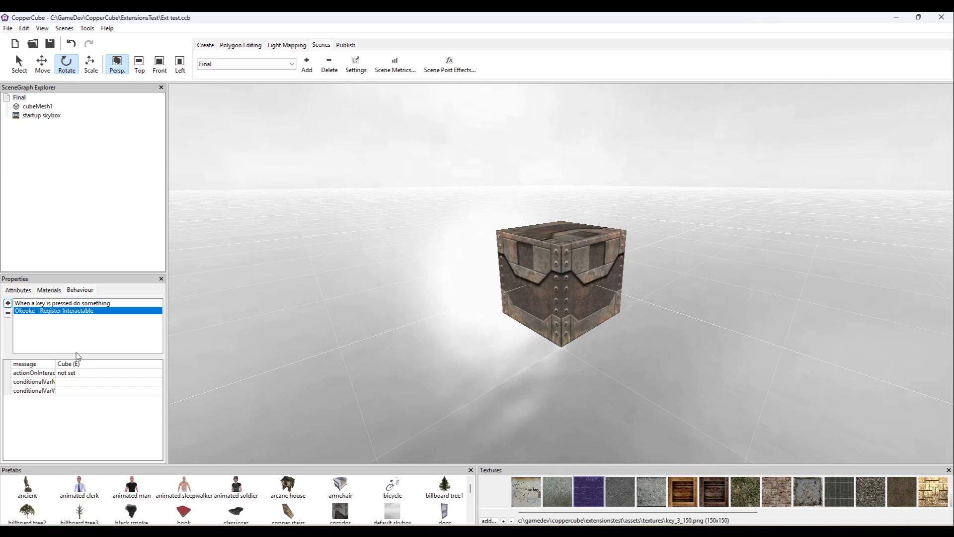
left_click(8, 313)
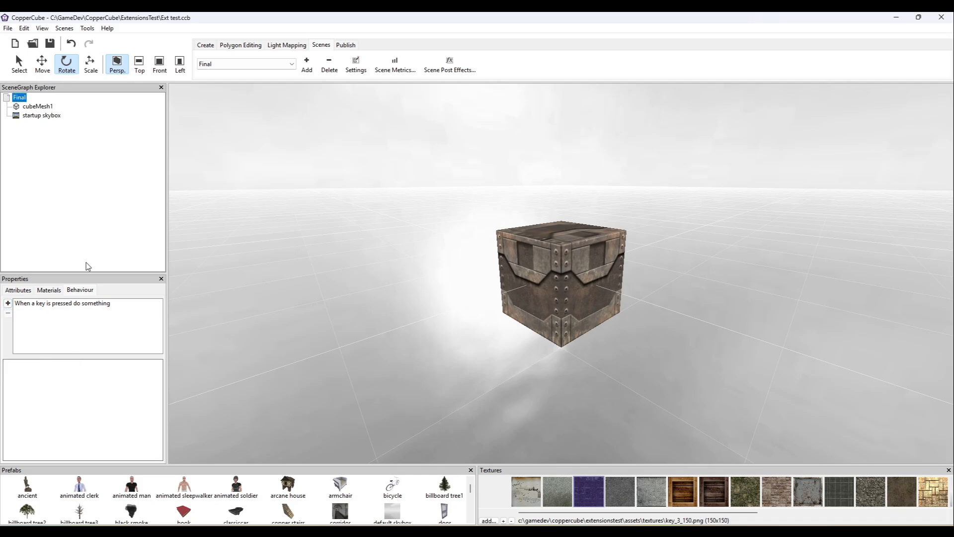
- Add the Okeoke - Register Interactables Manager action to the Final scene's F key behavior, with startWithGameplayScene turned off
left_click(93, 305)
left_click(75, 381)
left_click(159, 382)
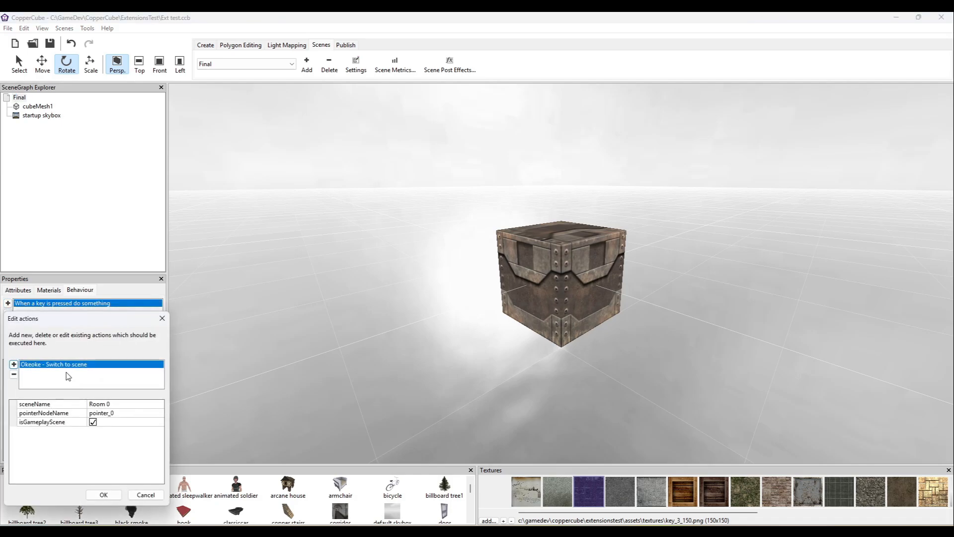
left_click(14, 365)
mouse_move(70, 477)
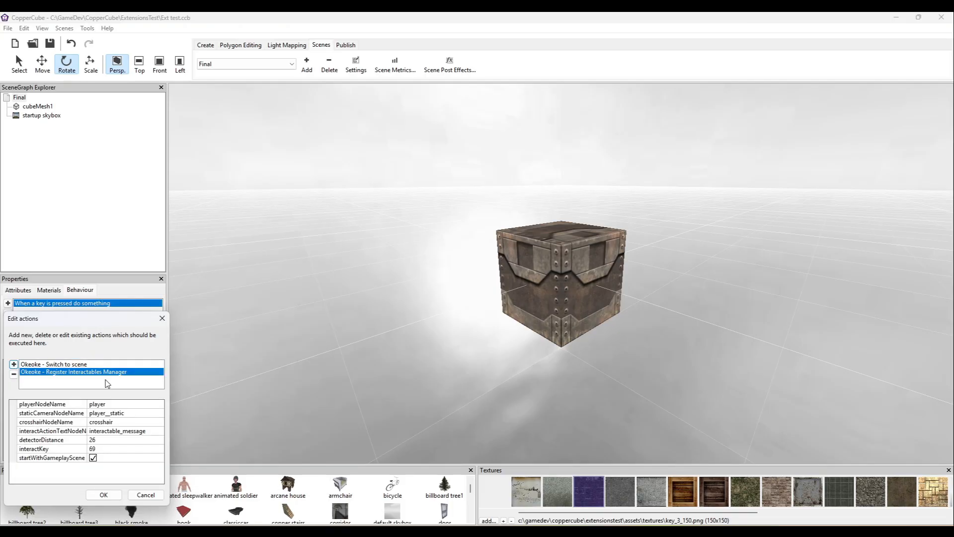
left_click(93, 458)
left_click(105, 495)
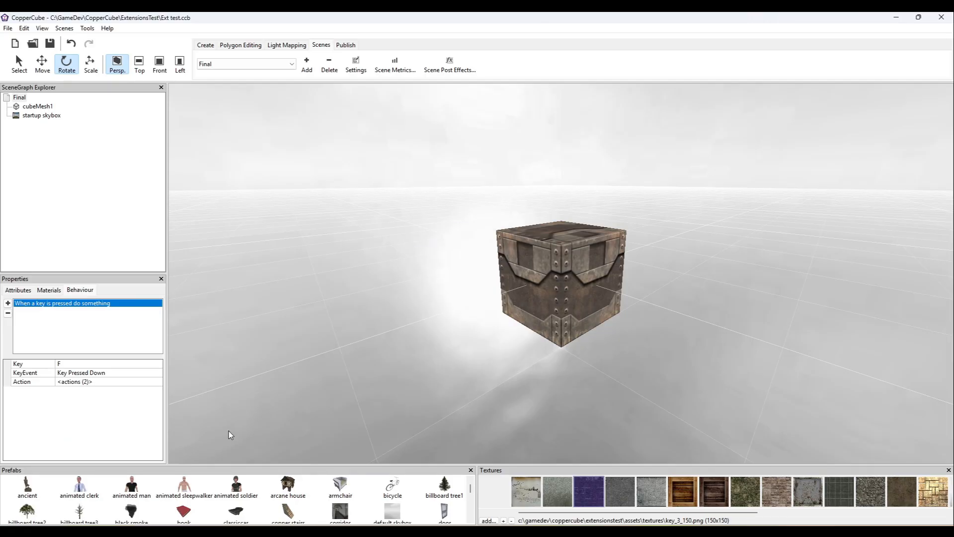
- Test from the Final scene, entering Room 0 with the F key, picking up the key and going through the door
key("F5")
key("f")
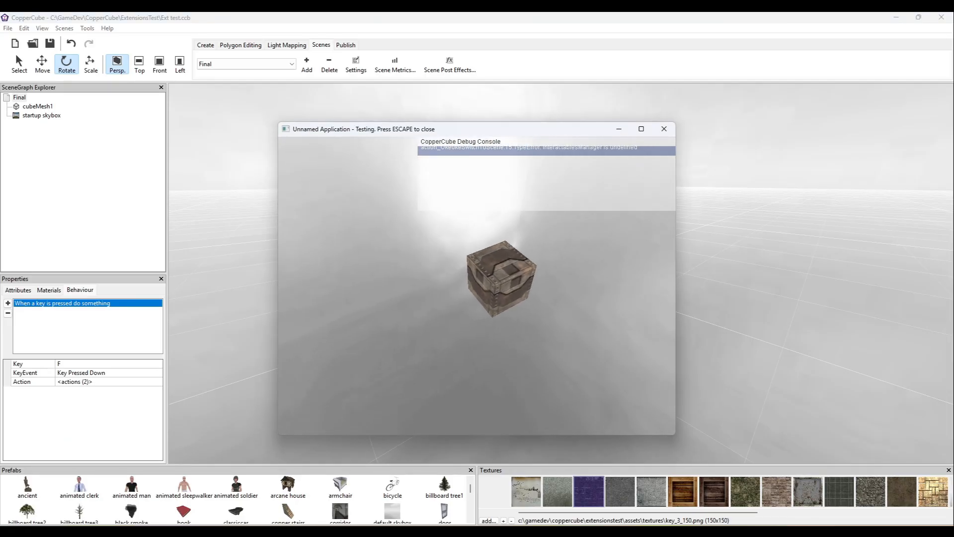
key("w")
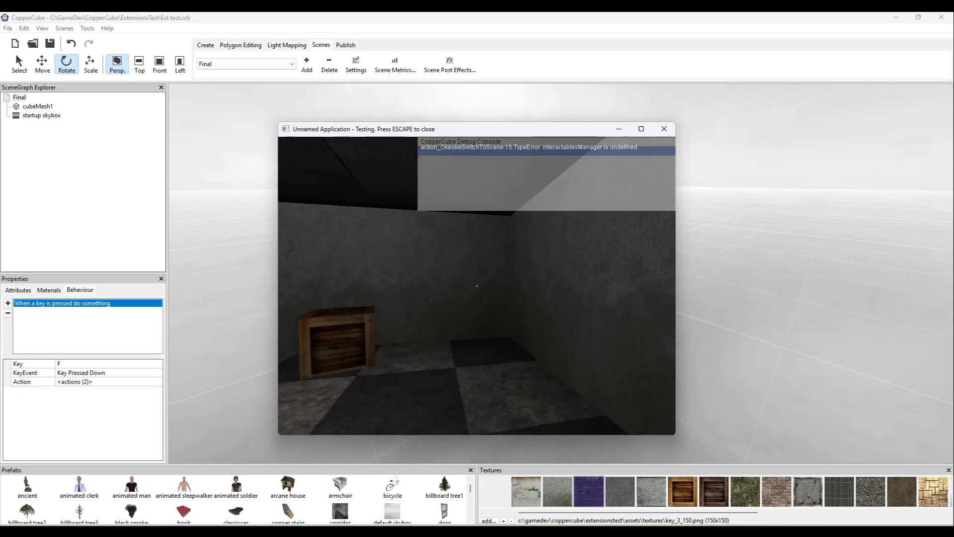
key("w")
key("e")
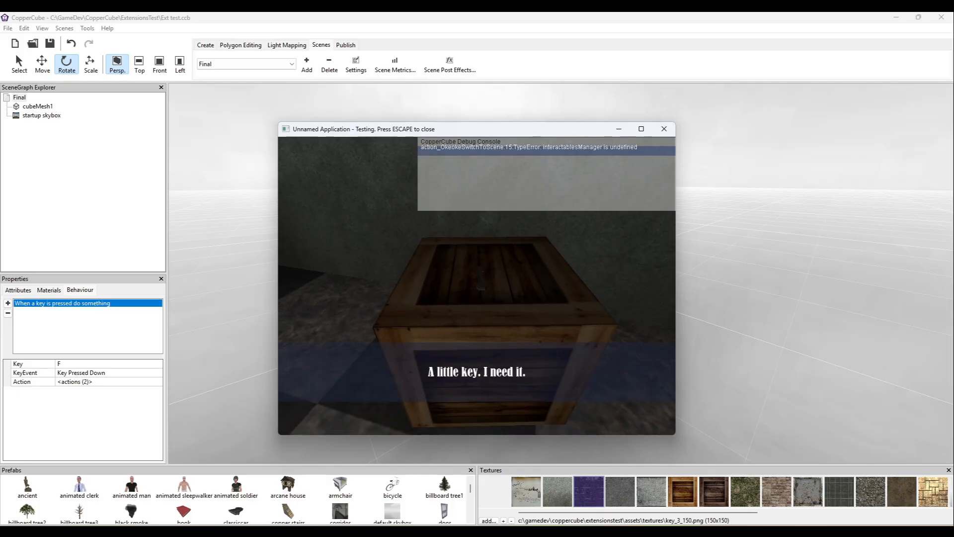
key("e")
key("w")
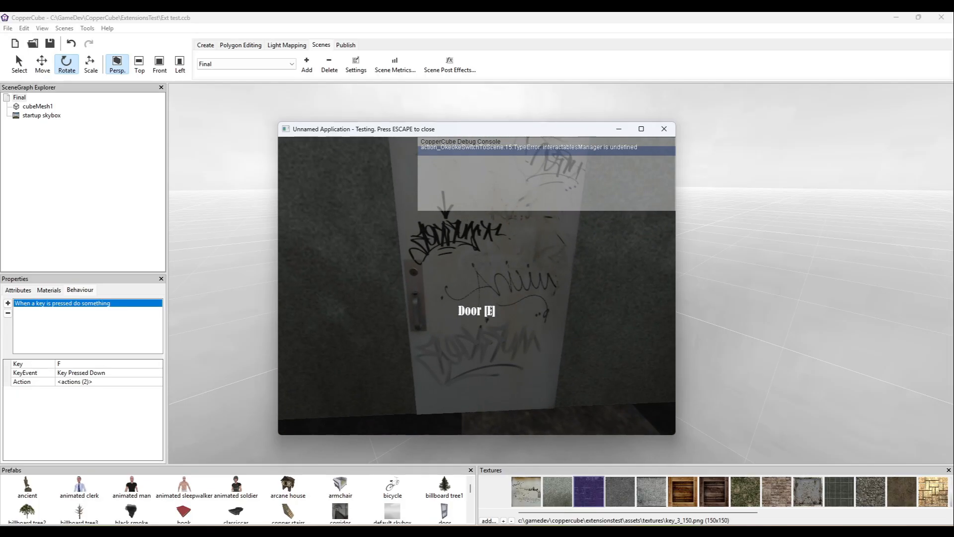
key("w")
key("e")
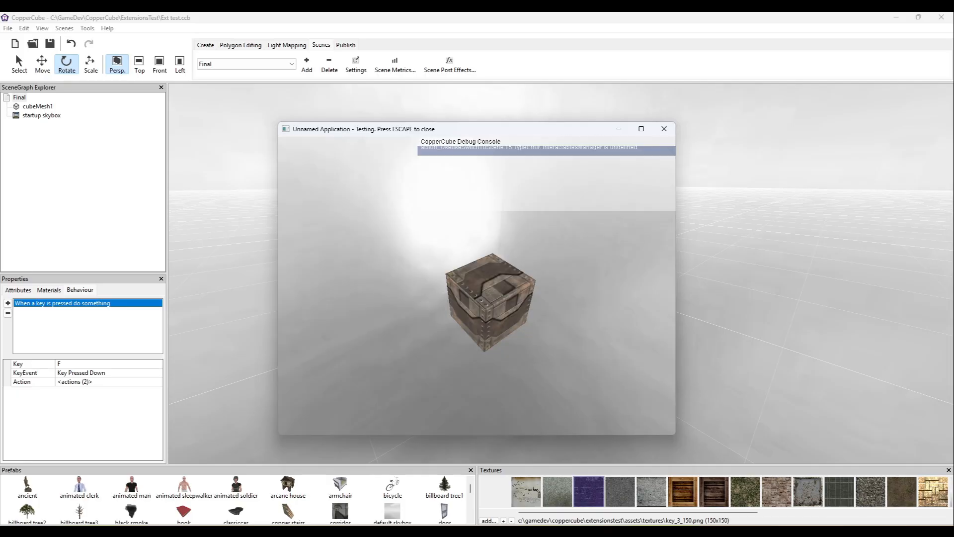
- Go back and forth between the Final scene and Room 0 with F and the door, and end the test
key("f")
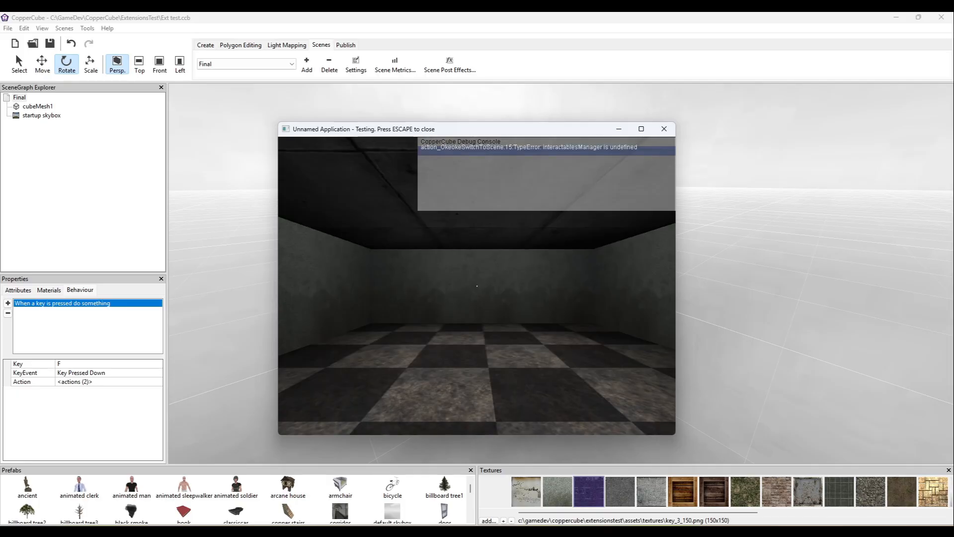
key("w")
key("e")
key("f")
key("w")
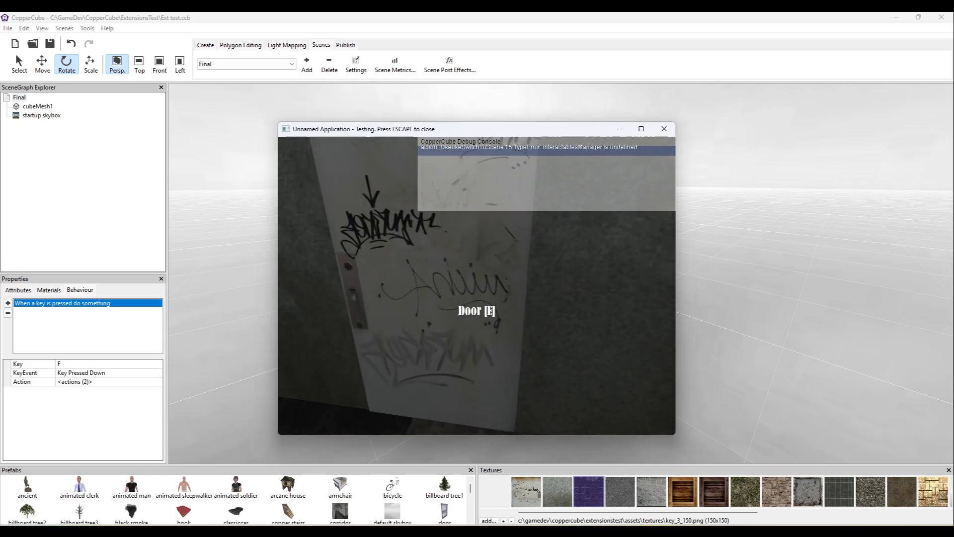
key("e")
key("f")
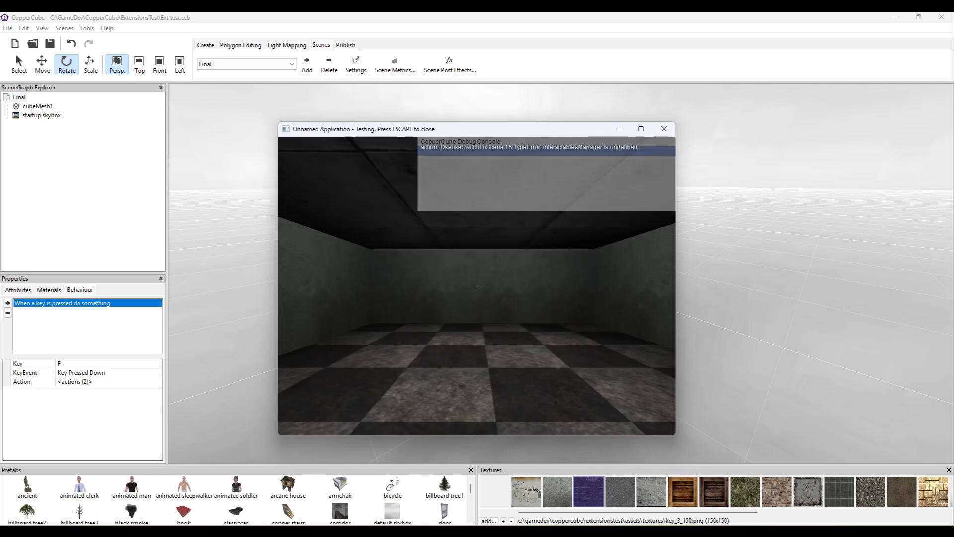
key("Escape")
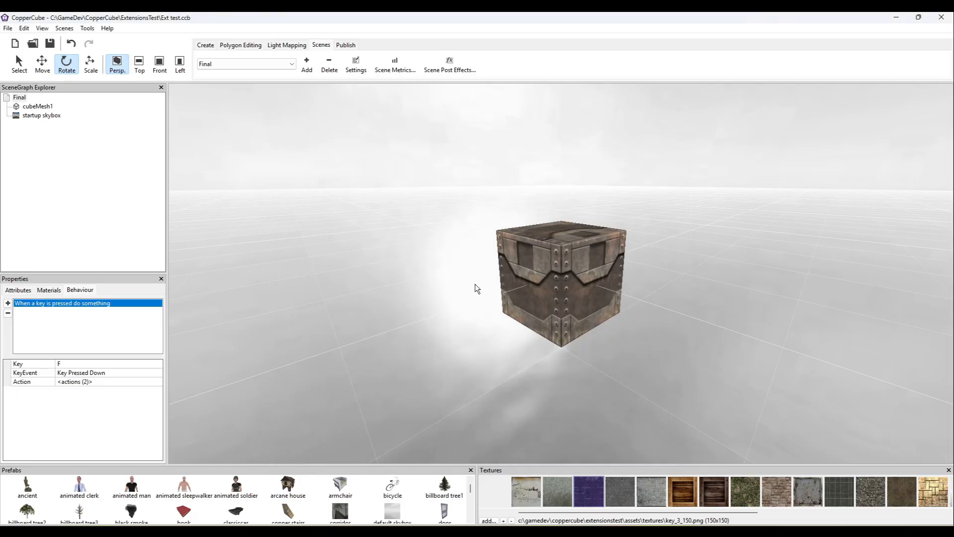
- Switch to the Room 0 scene and test the game from it, walking past the crate and through the door to the Final scene
left_click(291, 64)
left_click(245, 74)
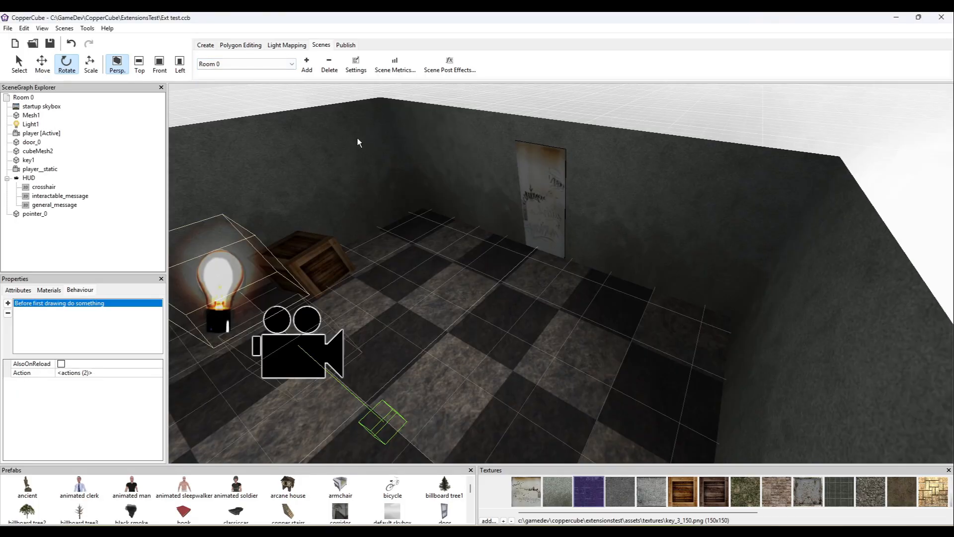
key("F5")
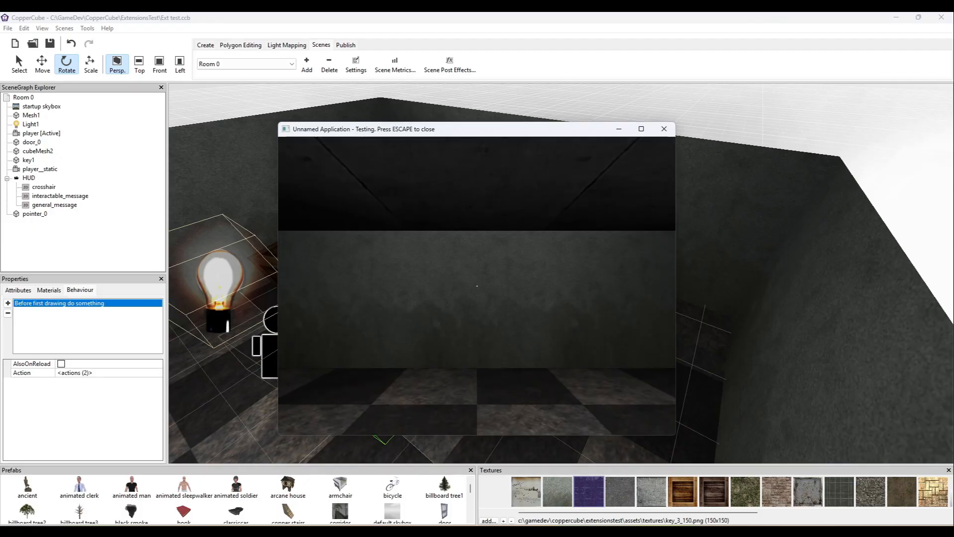
key("w")
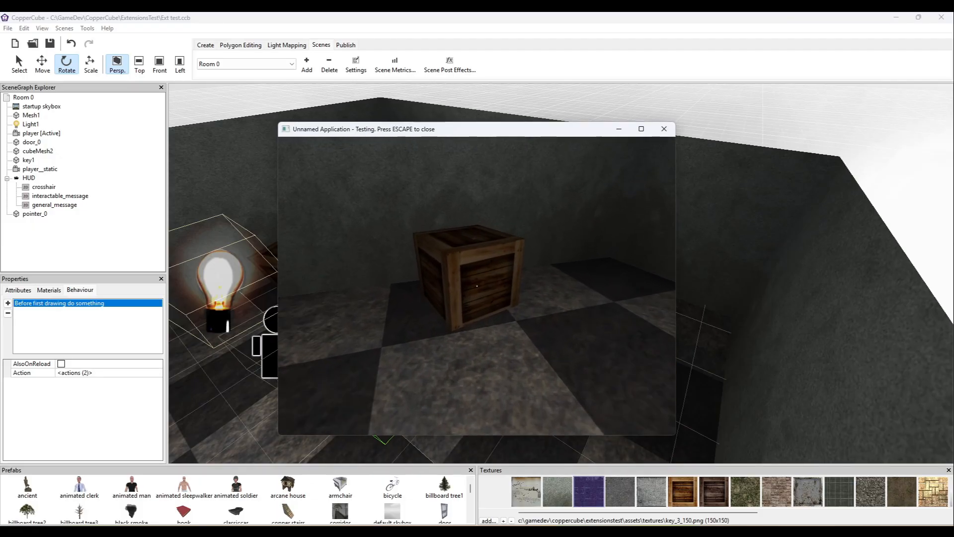
key("w")
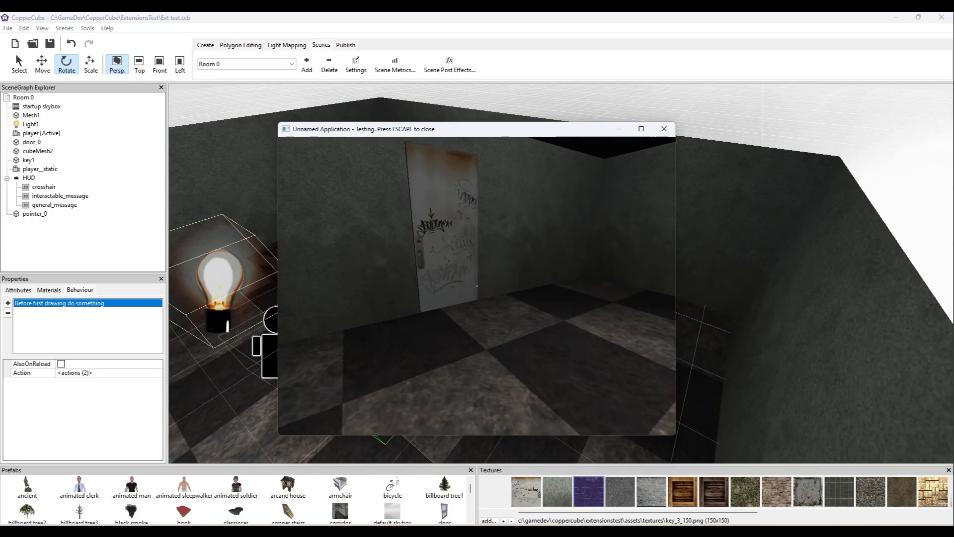
key("e")
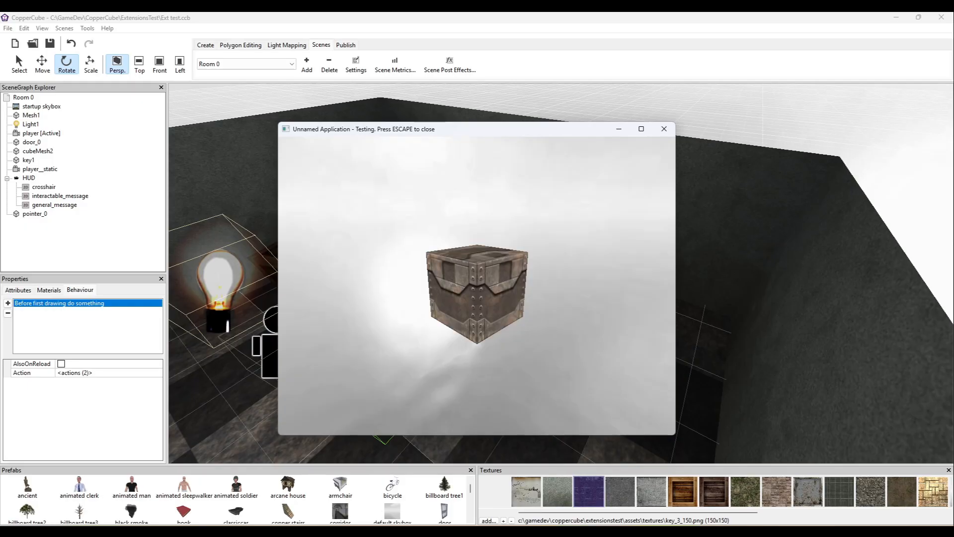
- Return from the Final scene to Room 0 with F, walk around the room, and end the test
key("w")
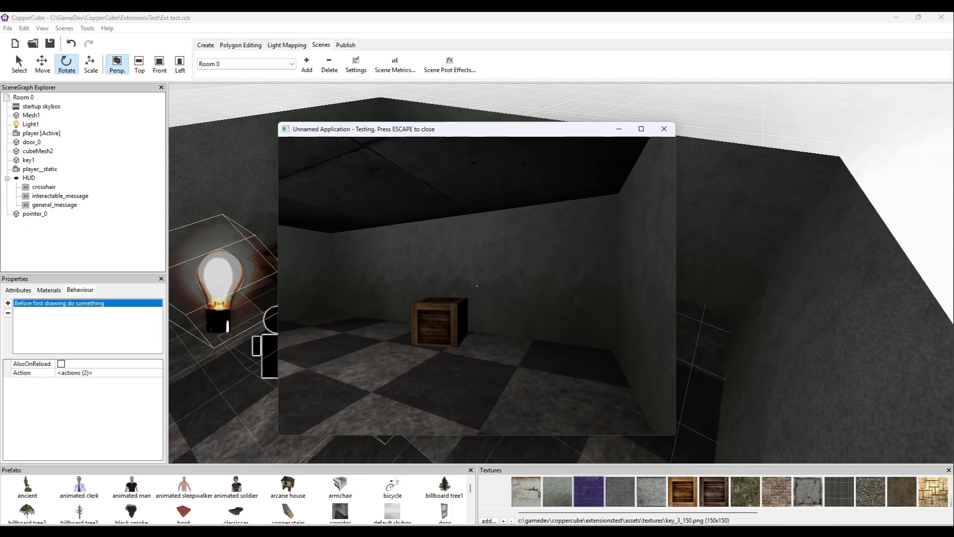
key("w")
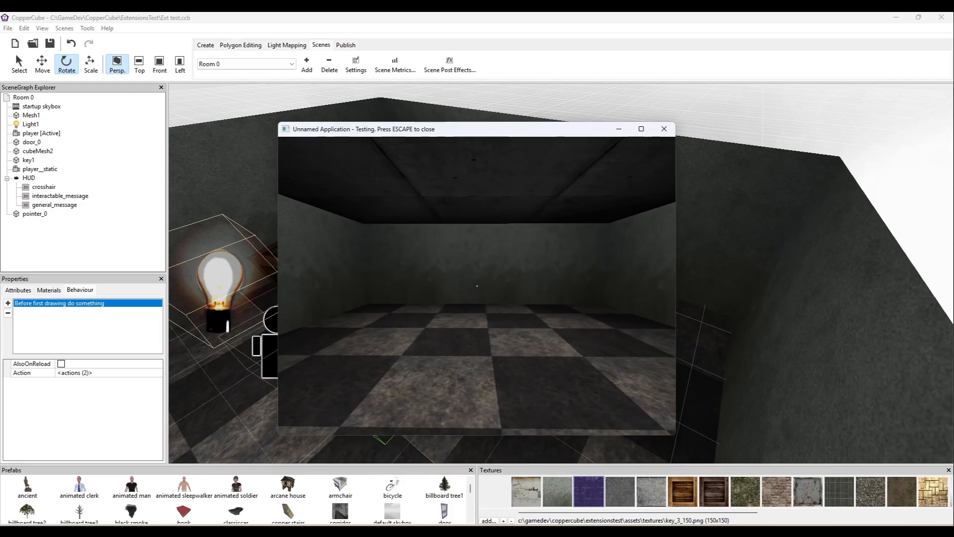
key("w")
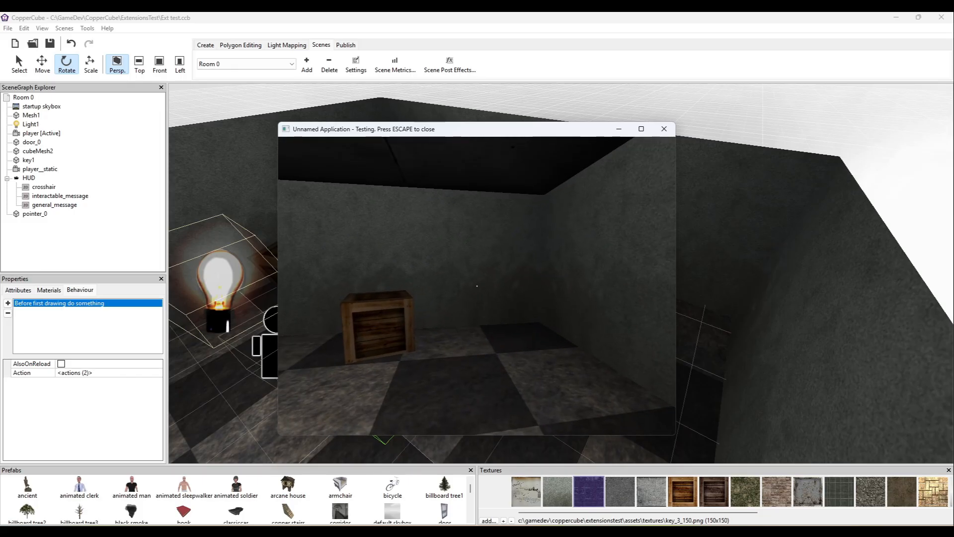
key("Escape")
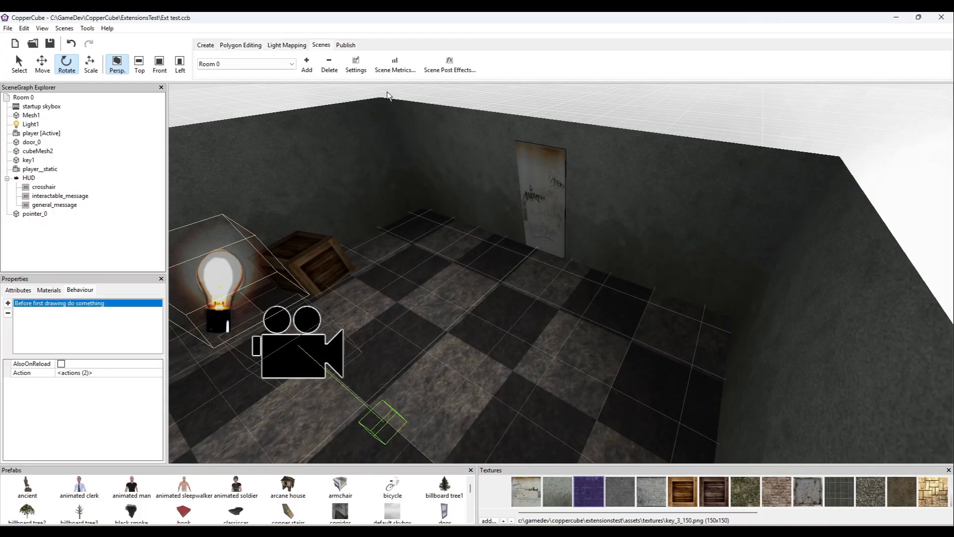
left_click(345, 44)
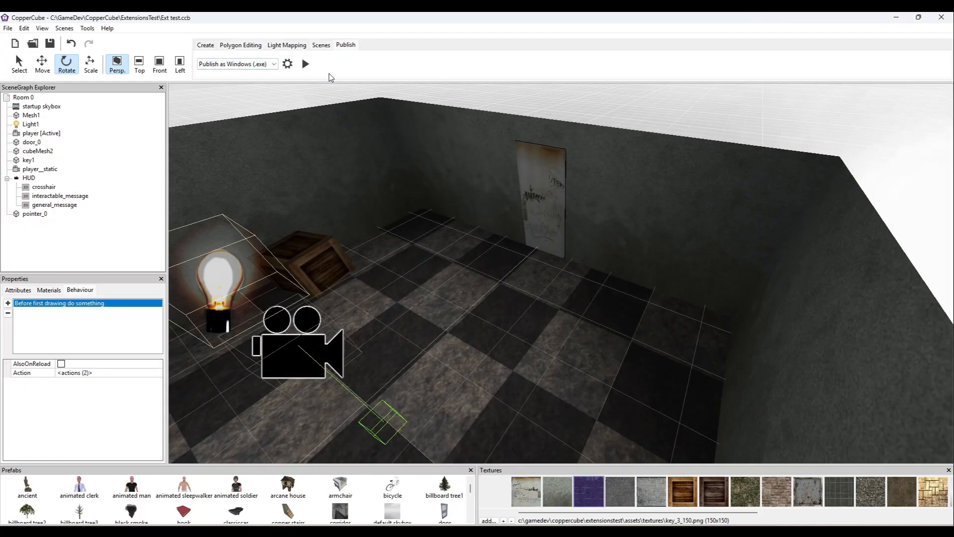
right_click_drag(534, 255, 538, 234)
scroll(534, 239, "up", 2)
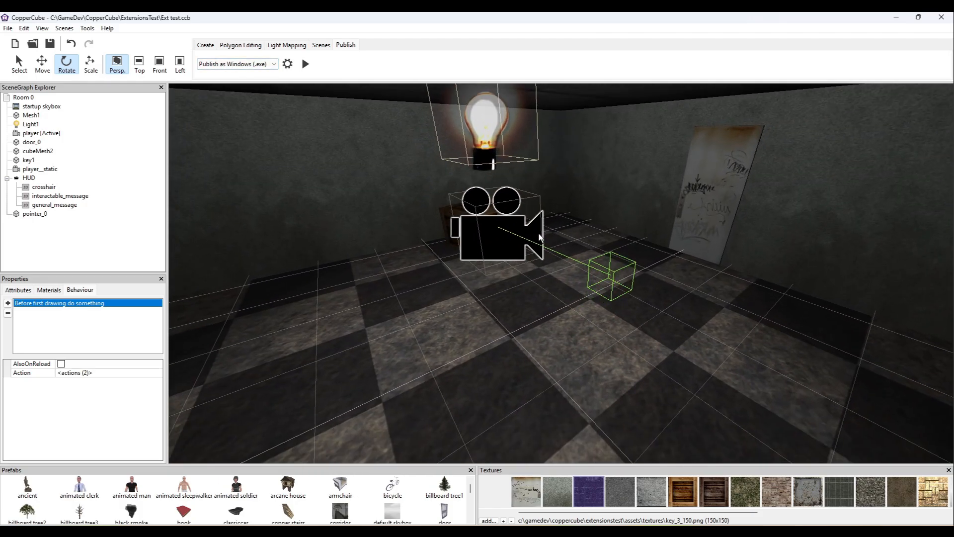